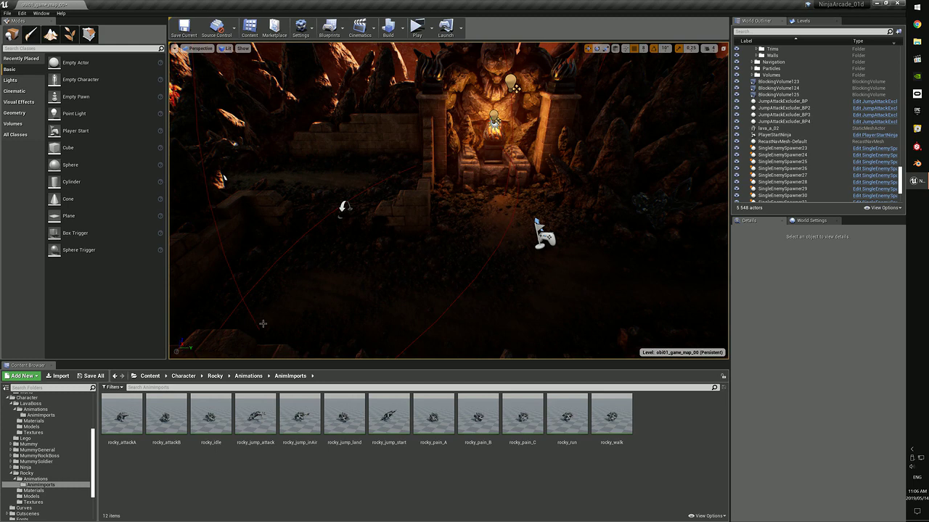
- Open the rocky_idle animation, maximize its editor, enlarge the preview area and frame the wireframe creature
double_click(210, 417)
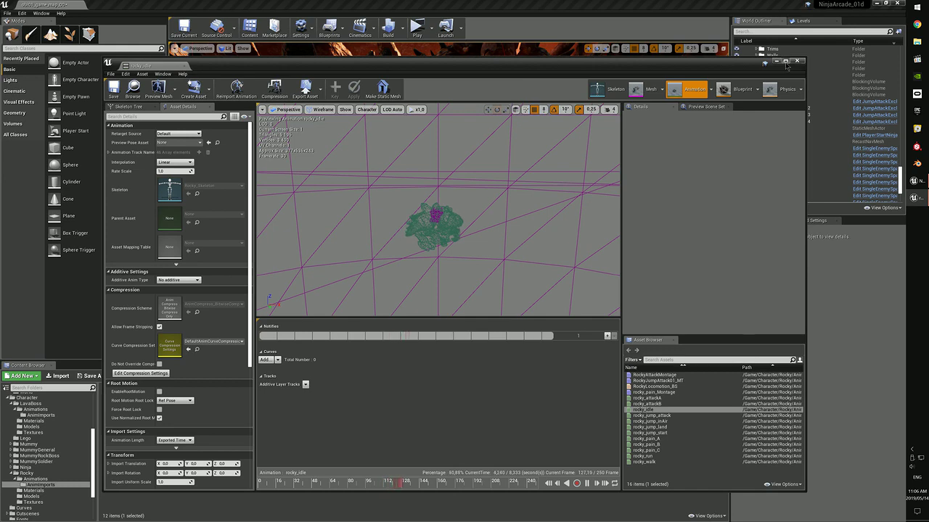
left_click(785, 61)
left_click_drag(445, 310, 446, 369)
right_click_drag(432, 276, 490, 275, "alt")
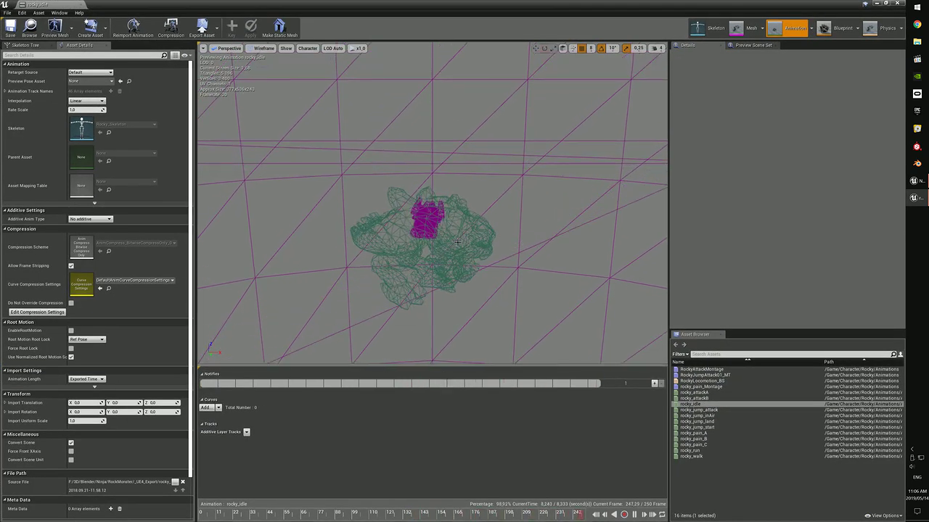
left_click_drag(432, 276, 450, 260, "alt")
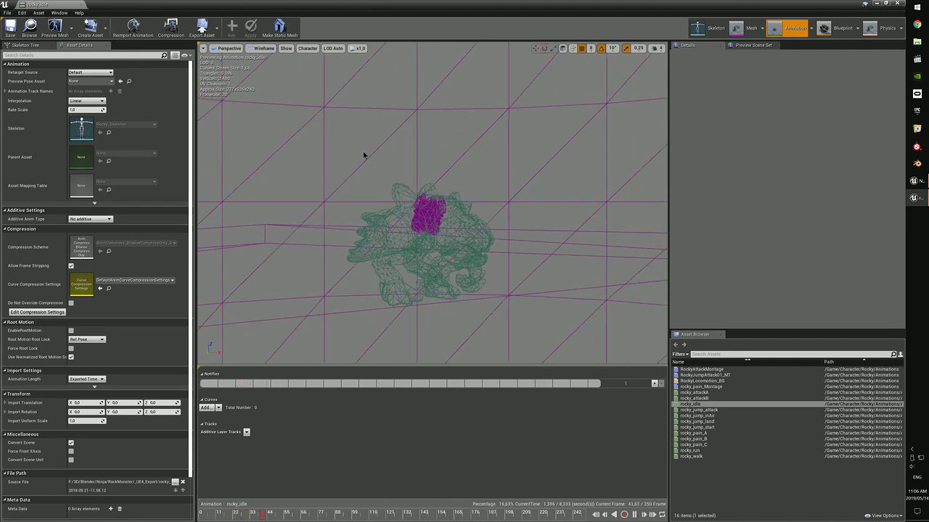
- Set the animation preview to Lit shading and view the rock monster up close from its side
left_click(263, 49)
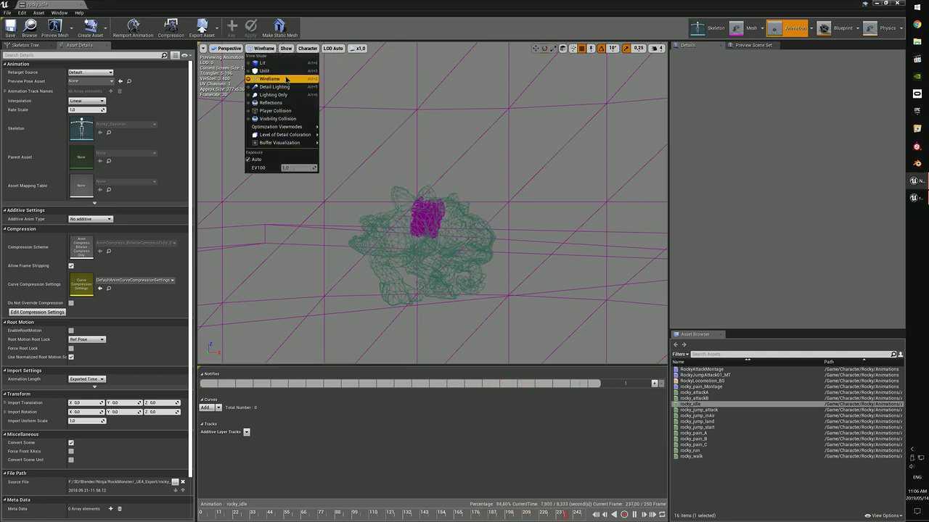
left_click(265, 64)
left_click_drag(392, 180, 344, 181, "alt")
right_click_drag(393, 180, 436, 180, "alt")
left_click_drag(392, 180, 558, 190, "alt")
left_click_drag(494, 185, 415, 164)
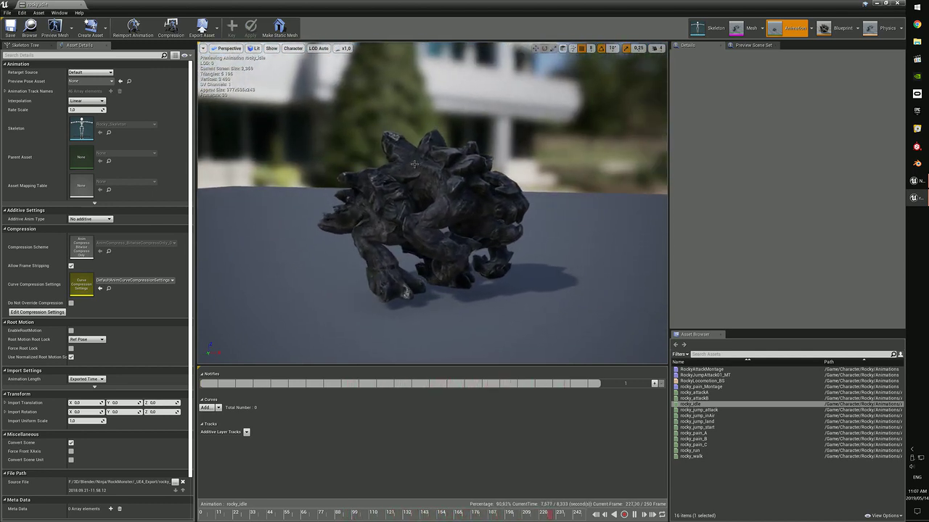
- Dock the rocky_idle editor beside the obi01_game_map_00 level, then check the level and return to the animation
left_click_drag(38, 4, 129, 7)
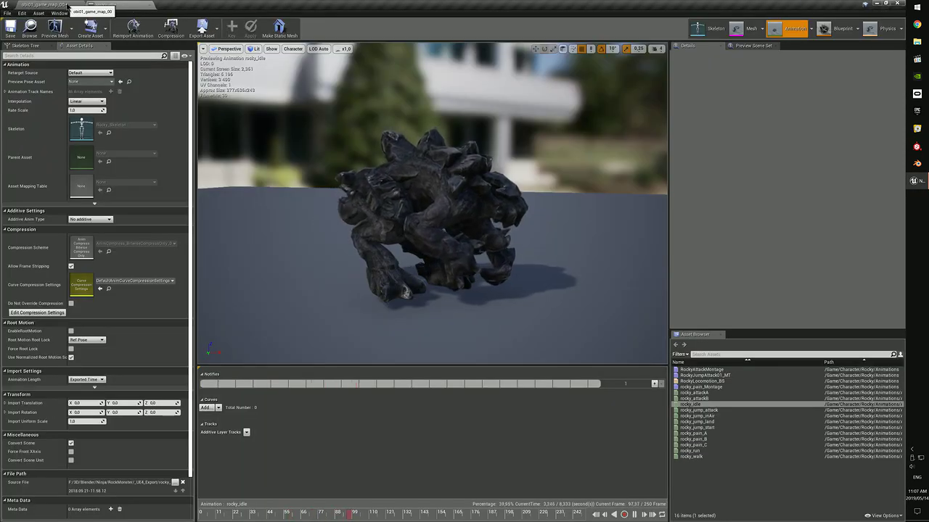
left_click_drag(318, 184, 368, 228, "alt")
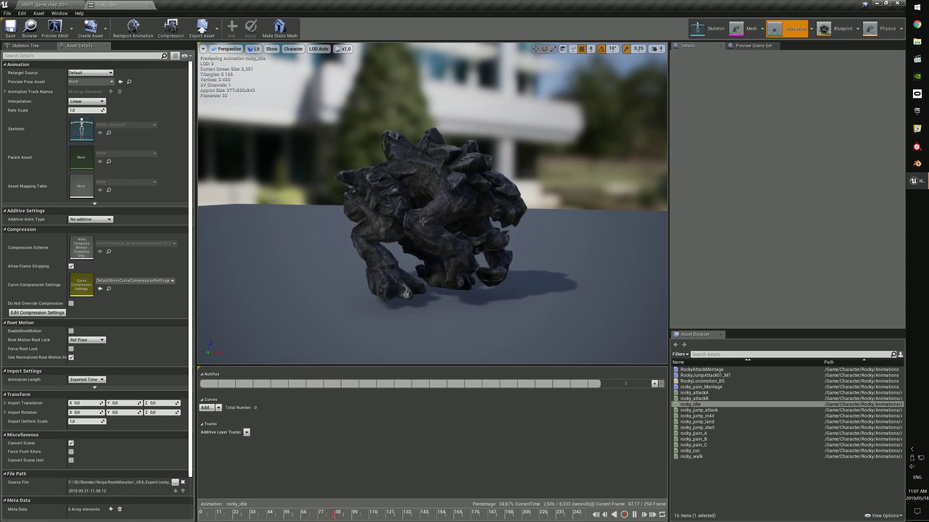
mouse_move(423, 221)
left_mouse_down("alt")
mouse_move(363, 261)
mouse_move(312, 243)
mouse_move(294, 225)
mouse_move(435, 209)
left_mouse_up("alt")
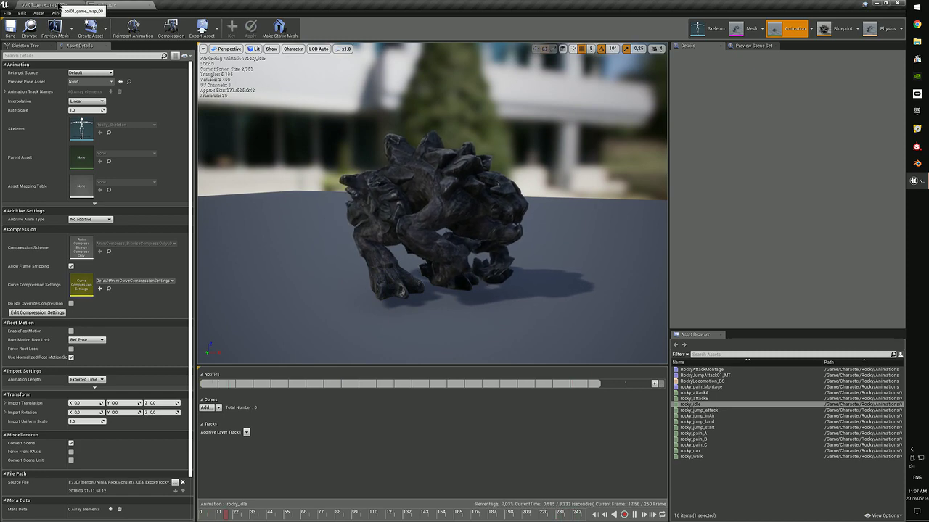
left_click(59, 6)
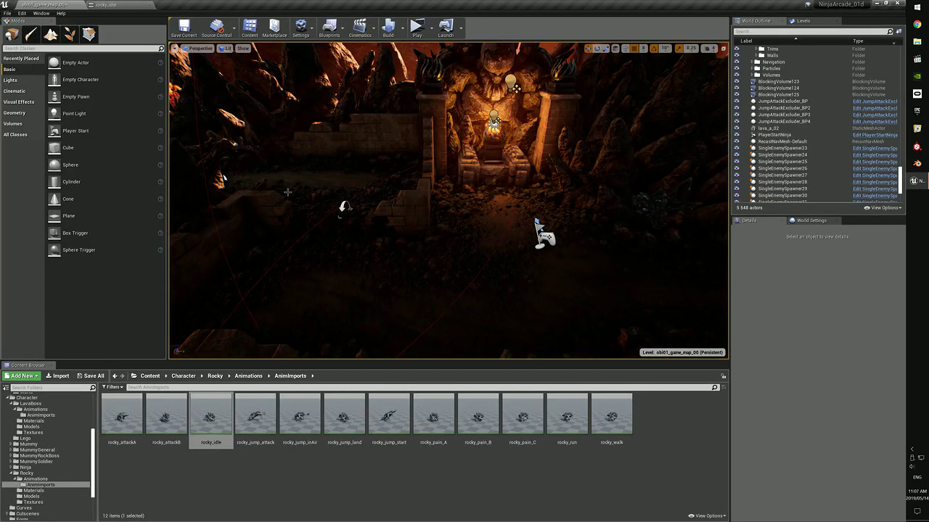
left_click(105, 5)
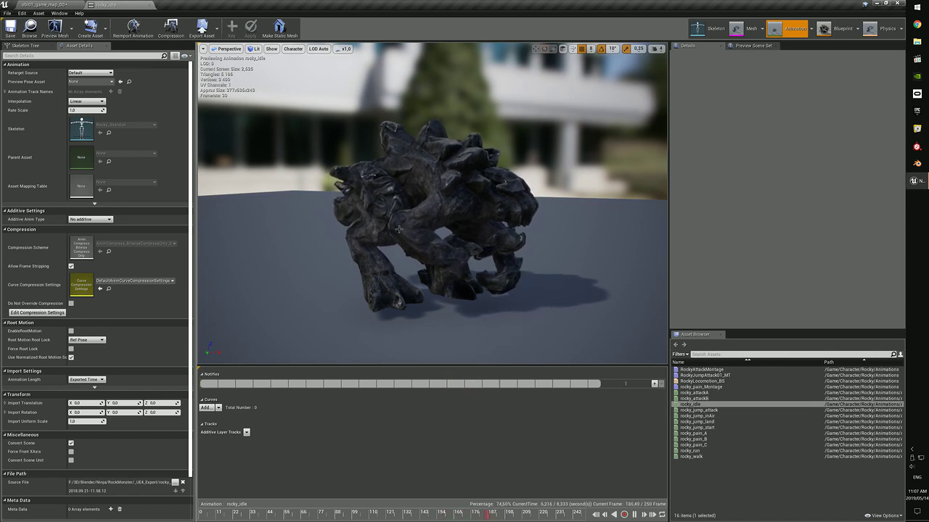
- Return to the obi01_game_map_00 level and examine the cave area around the player start in Unlit mode
left_click(64, 5)
right_click_drag(223, 178, 378, 182)
key("alt+3")
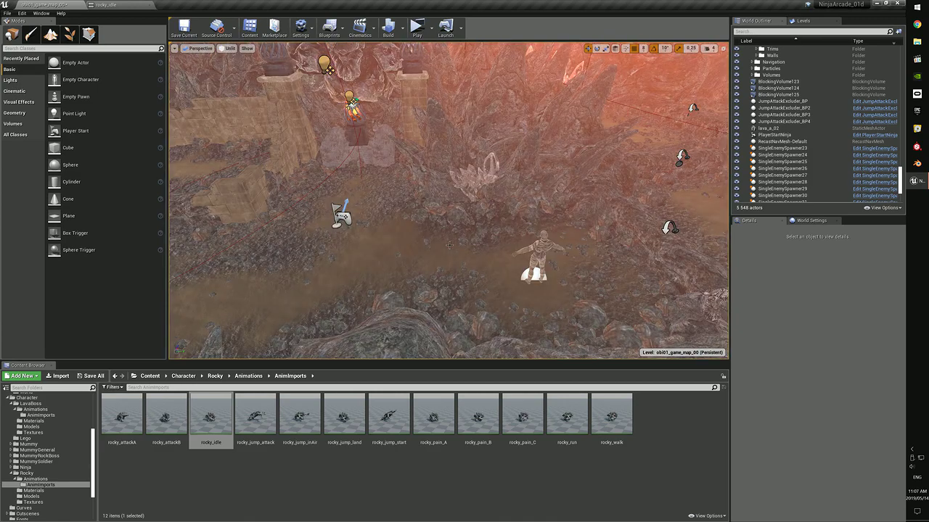
right_click_drag(450, 250, 463, 263)
right_click_drag(578, 186, 484, 197)
key("w")
right_click_drag(378, 259, 379, 255)
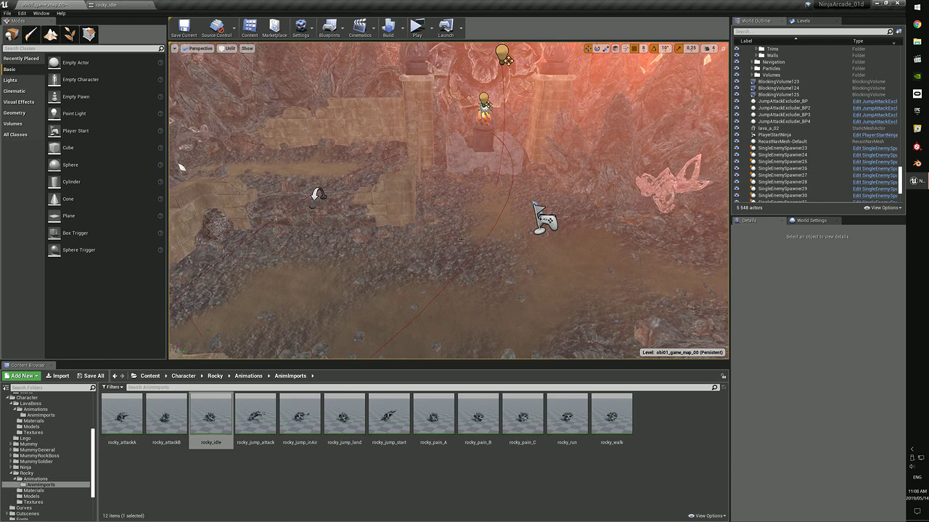
- Restore Lit shading in the level and frame the shrine and player start
key("alt+4")
mouse_move(469, 196)
right_mouse_down()
mouse_move(465, 218)
mouse_move(469, 197)
right_mouse_up()
key("s")
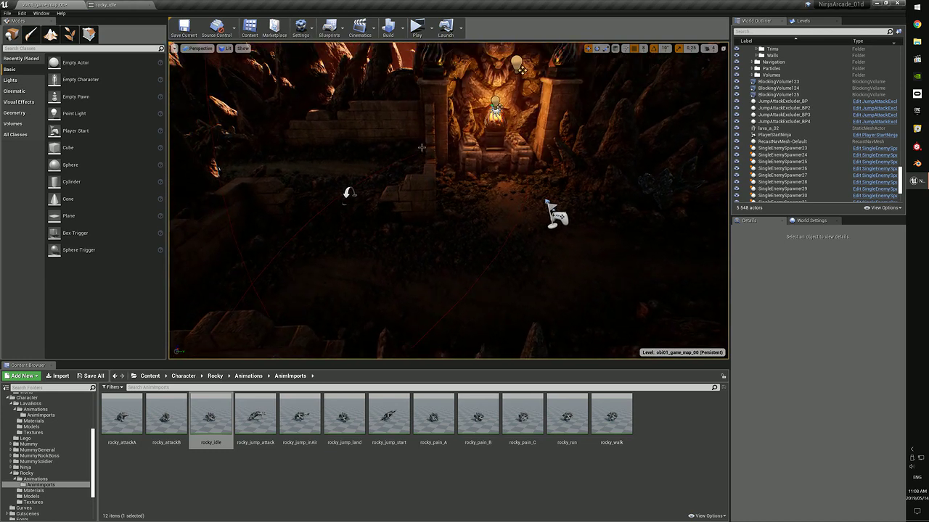
mouse_move(427, 177)
right_mouse_down()
mouse_move(424, 196)
mouse_move(427, 176)
right_mouse_up()
key("d")
key("d")
key("a")
key("w")
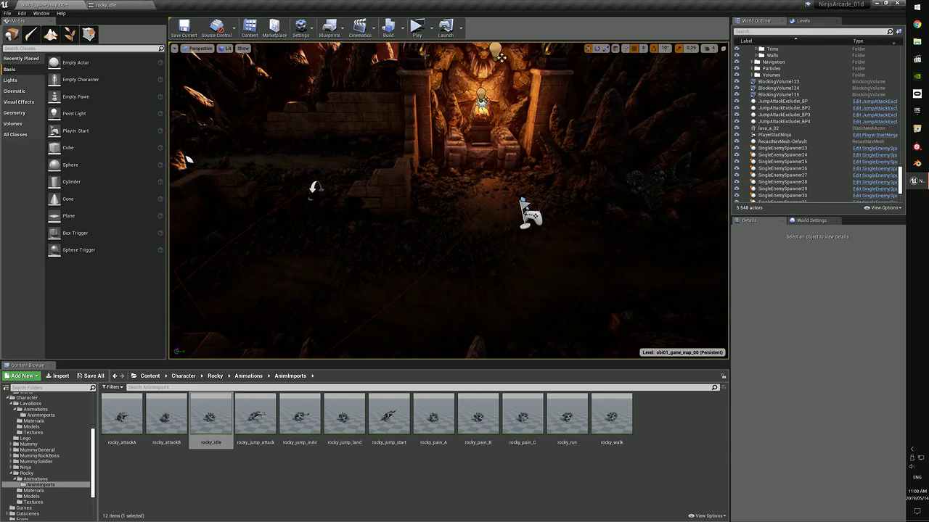
- Play the level in a standalone game preview, get past the intro shot and fight the first enemy near the shrine
left_click(418, 33)
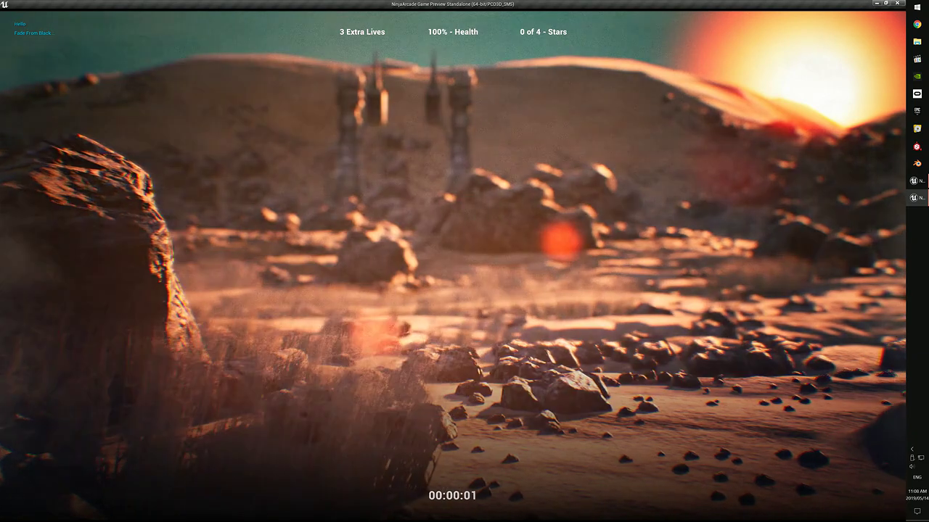
left_click(450, 272)
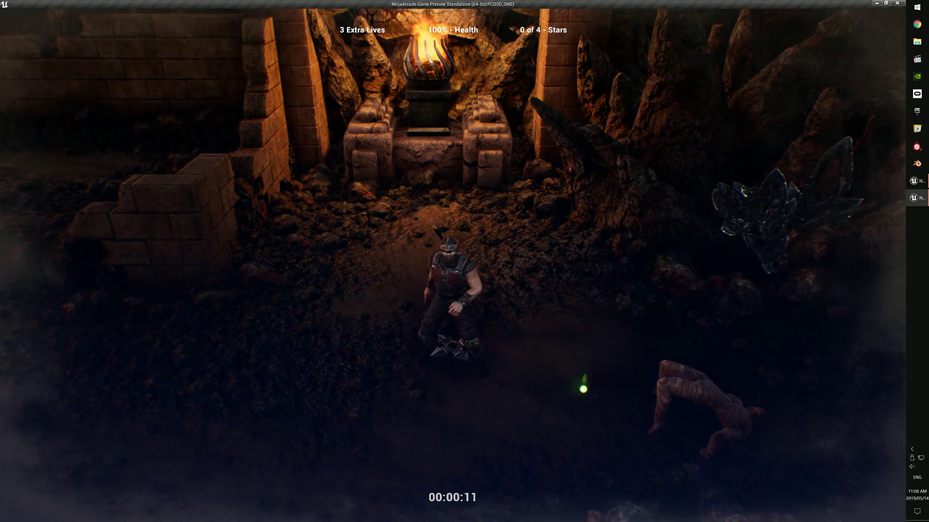
key("d")
key("w")
key("s")
key("a")
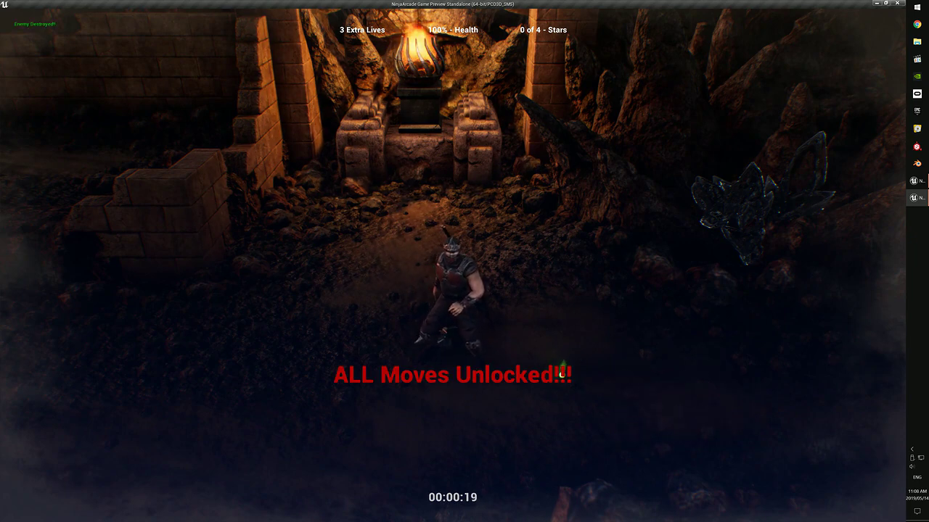
- Explore the path in front of the shrine in the game preview and return to the shrine to engage the rock monster
key("a")
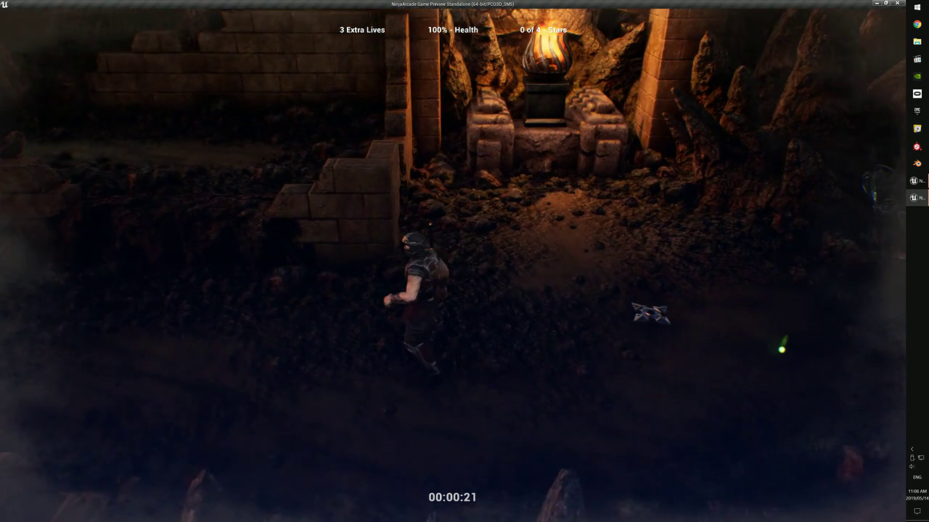
key("s")
key("d")
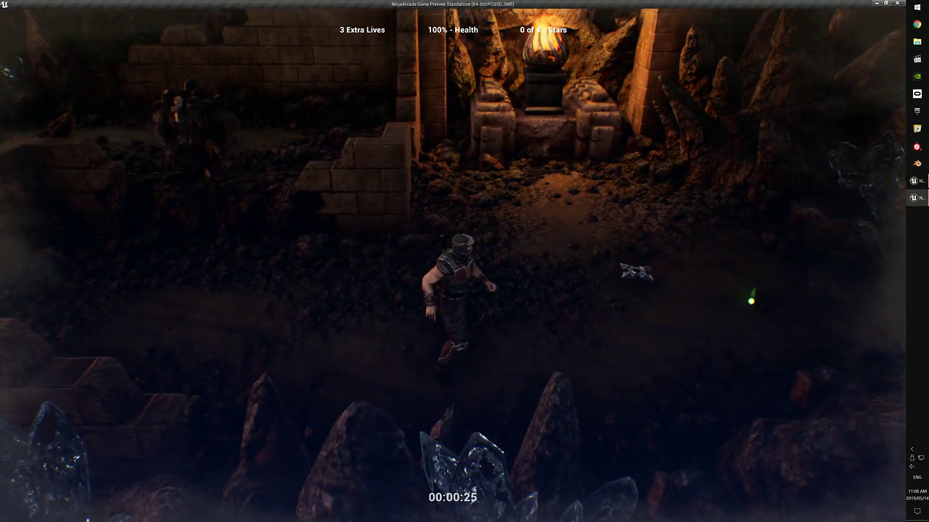
key("d")
key("w")
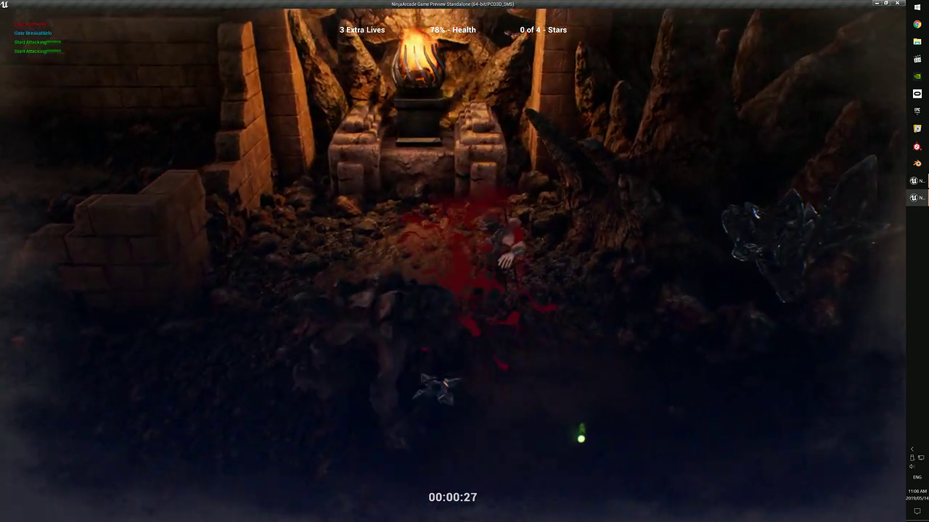
- Lure the rock monster from the shrine to the ruined walls and test sword attacks on it
key("a")
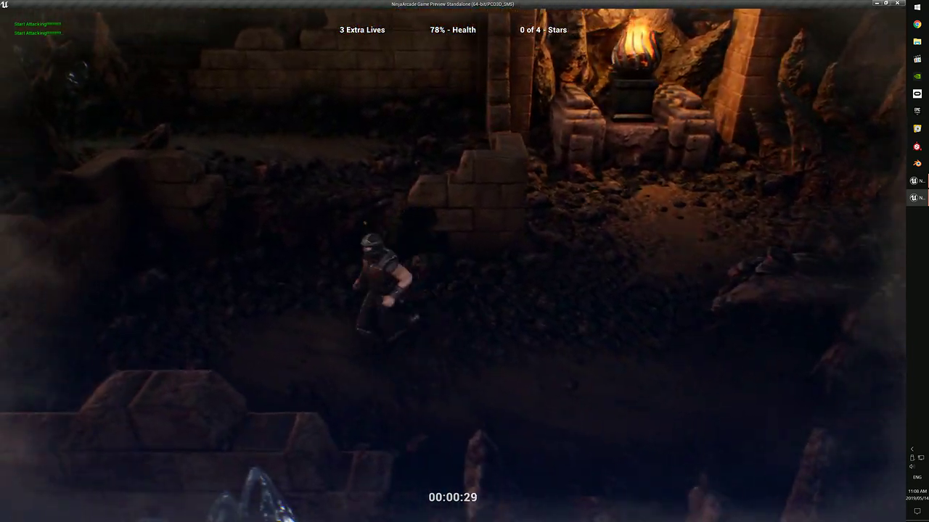
key("d")
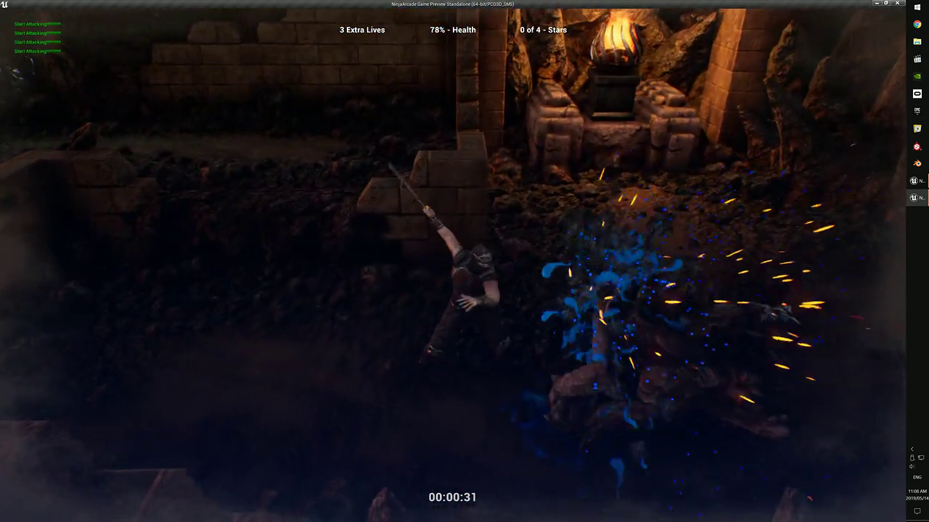
key("a")
key("d")
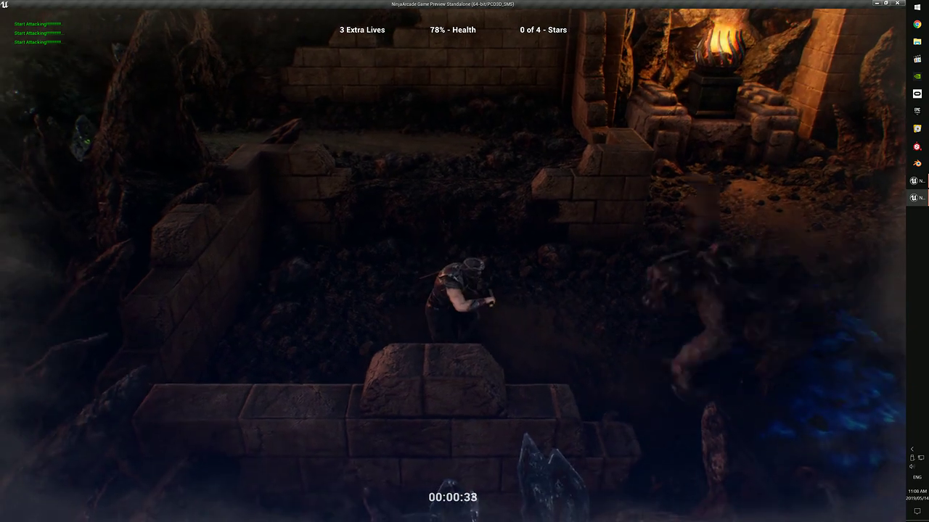
key("d")
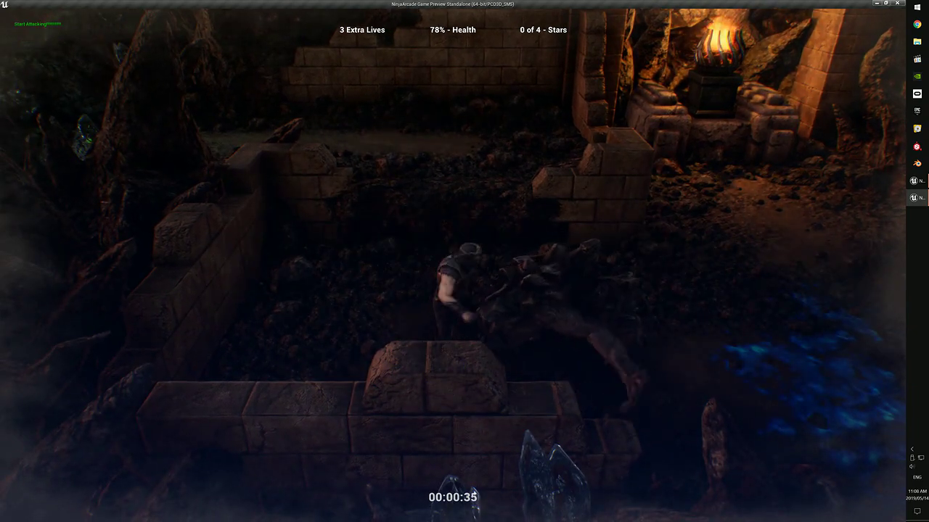
- Retreat past the shrine, collect the green health pickup and lead the monster into the dark cave passage beyond the crystals
key("d")
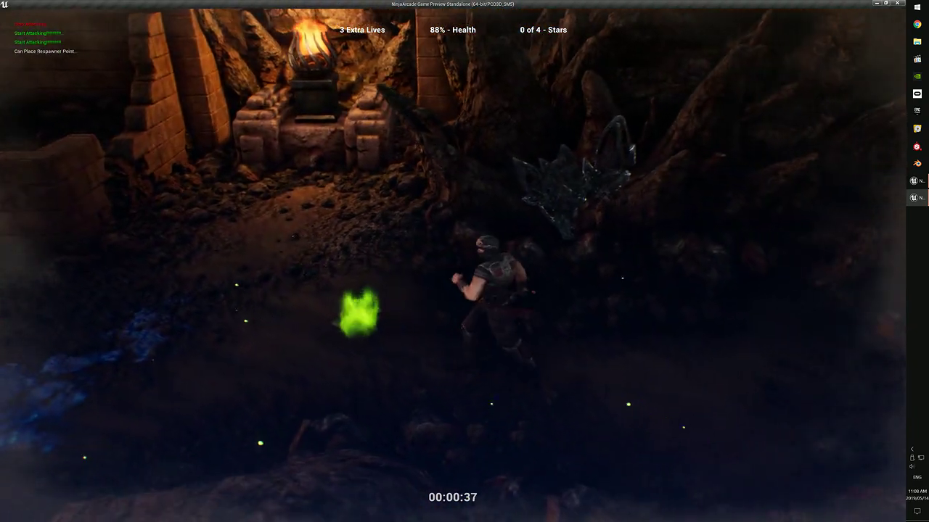
key("a")
key("a")
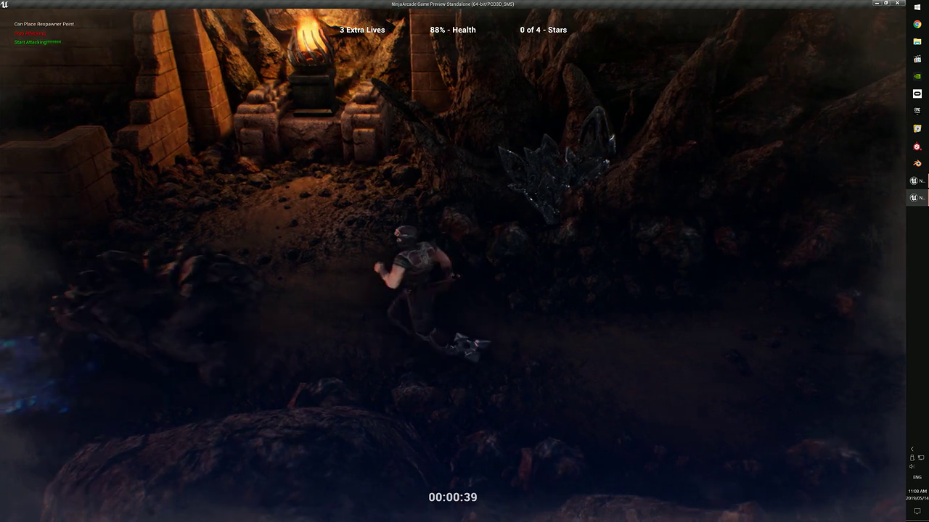
key("d")
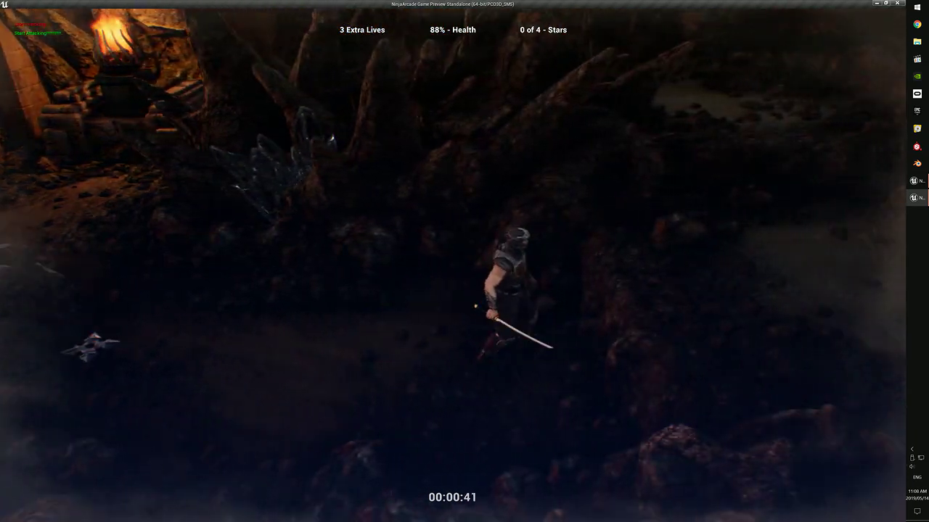
key("s")
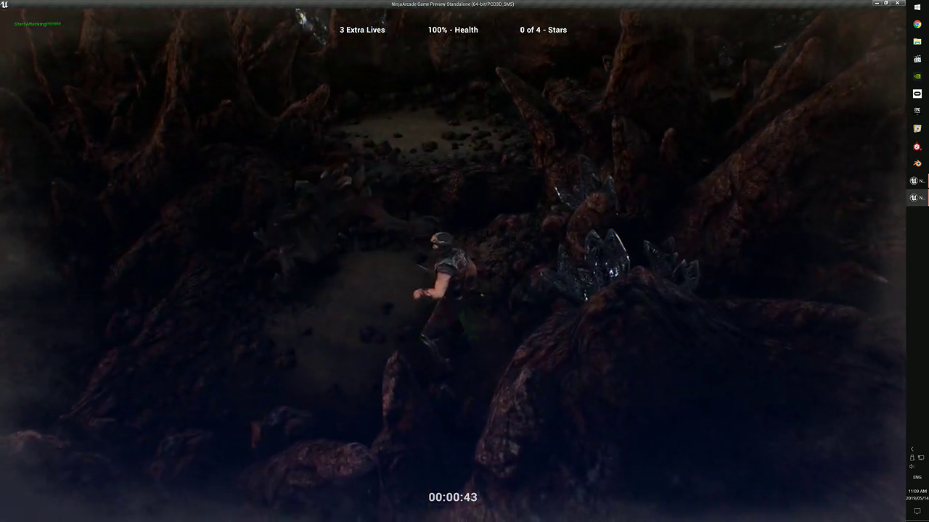
- Run back out of the cave passage and face the rock monster on the path below the shrine
key("a")
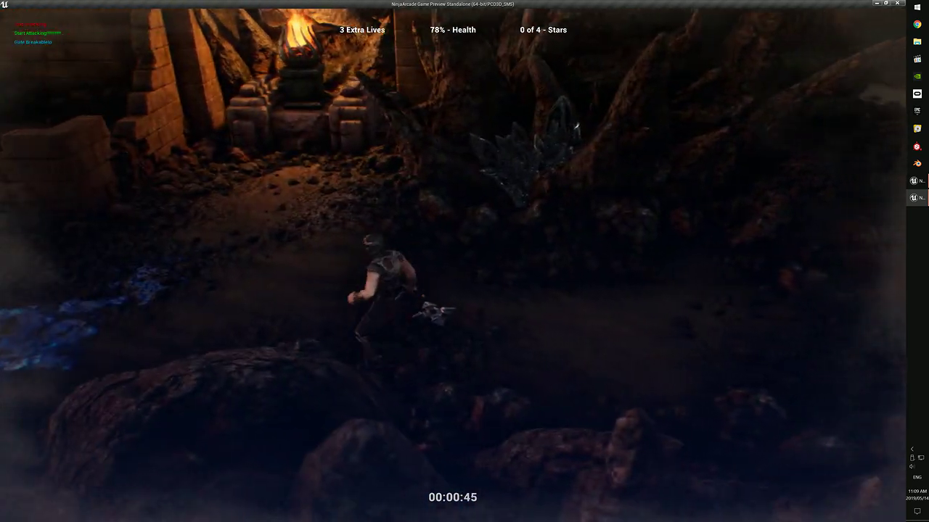
key("a")
key("d")
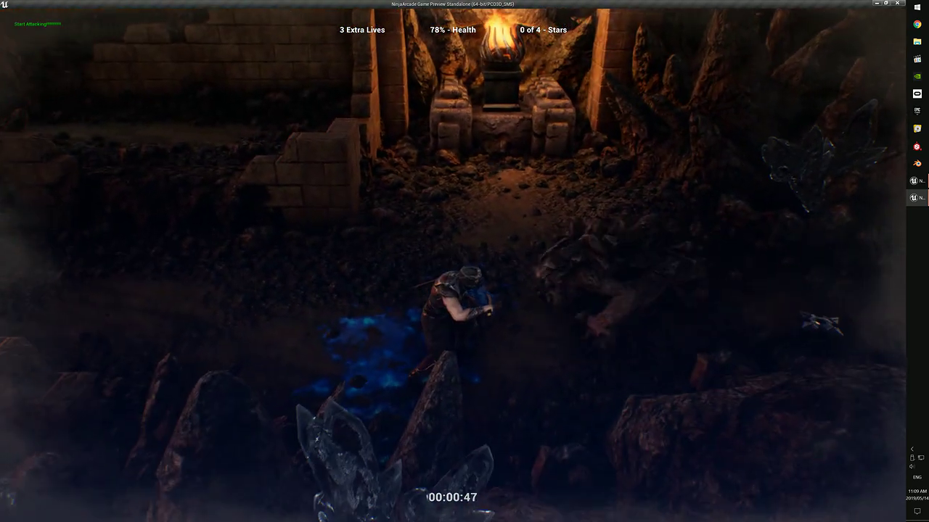
key("w")
key("a")
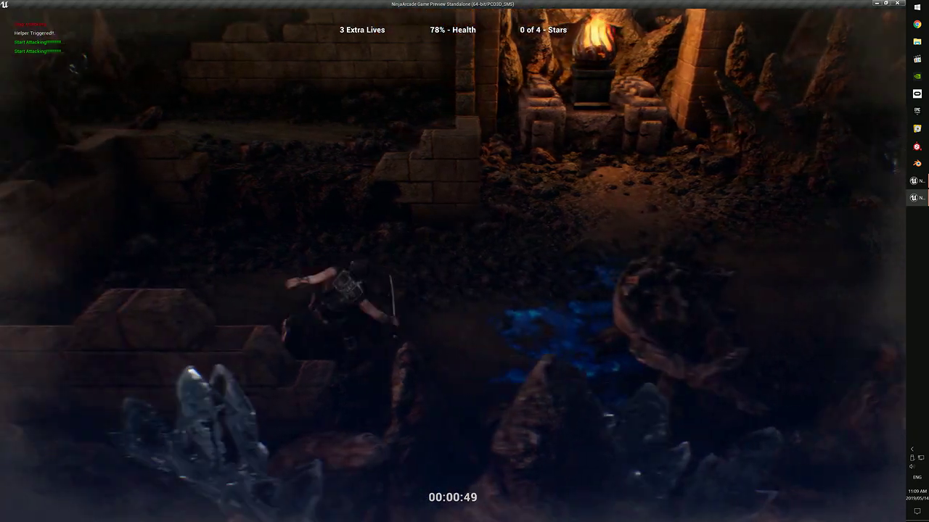
- Fight both rock monsters at close range near the ruined wall and pull back towards the shrine
key("d")
key("a")
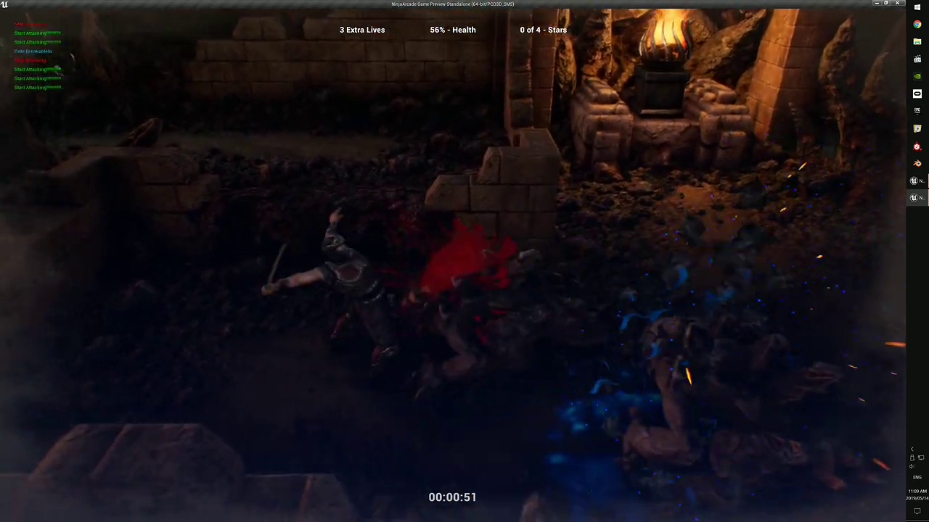
key("d")
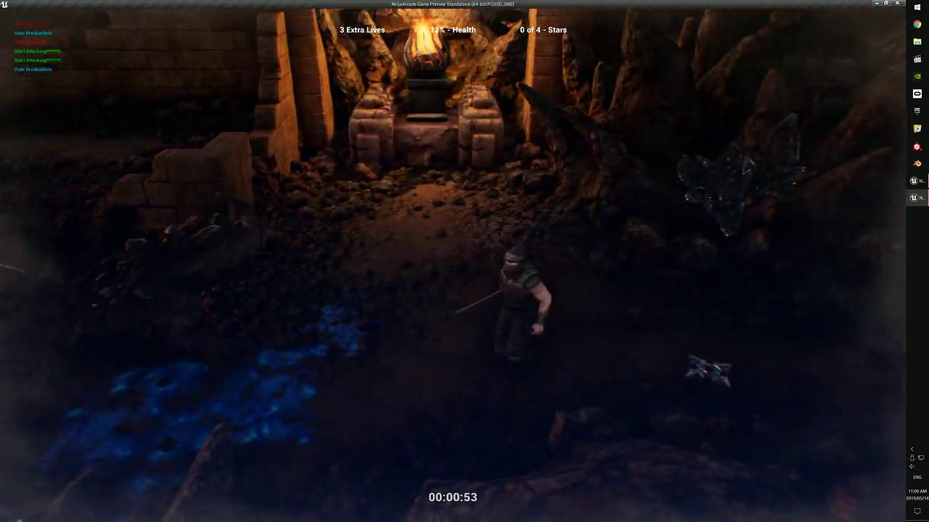
key("a")
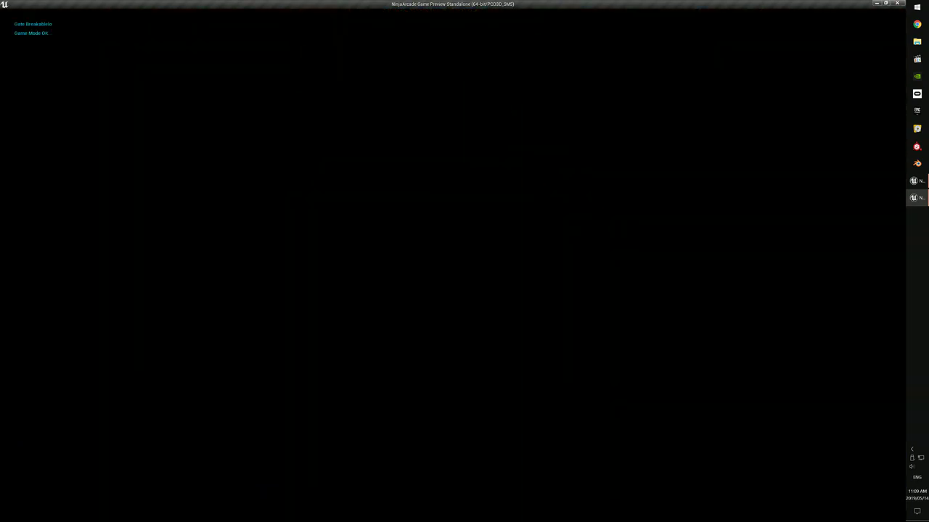
- Resume from the respawn point, run up to the shrine fire and draw both monsters back down to the path
key("a")
key("w")
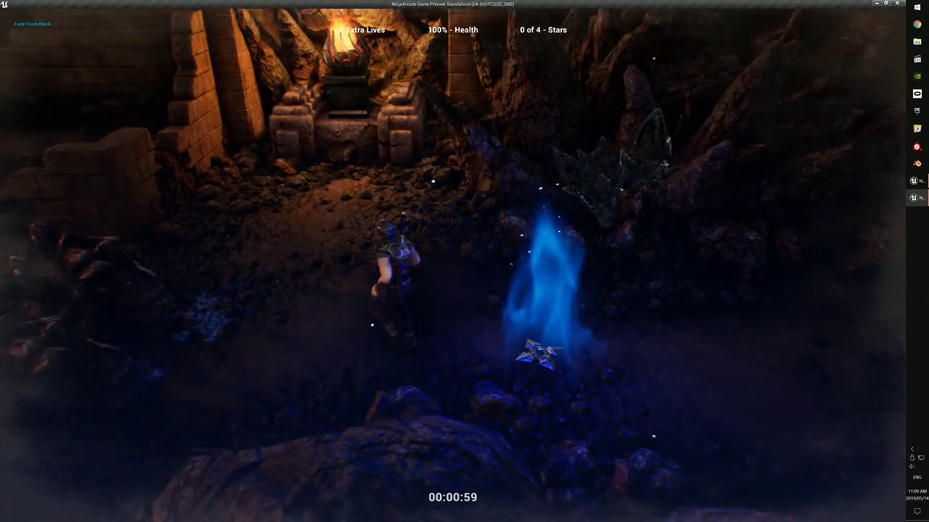
key("a")
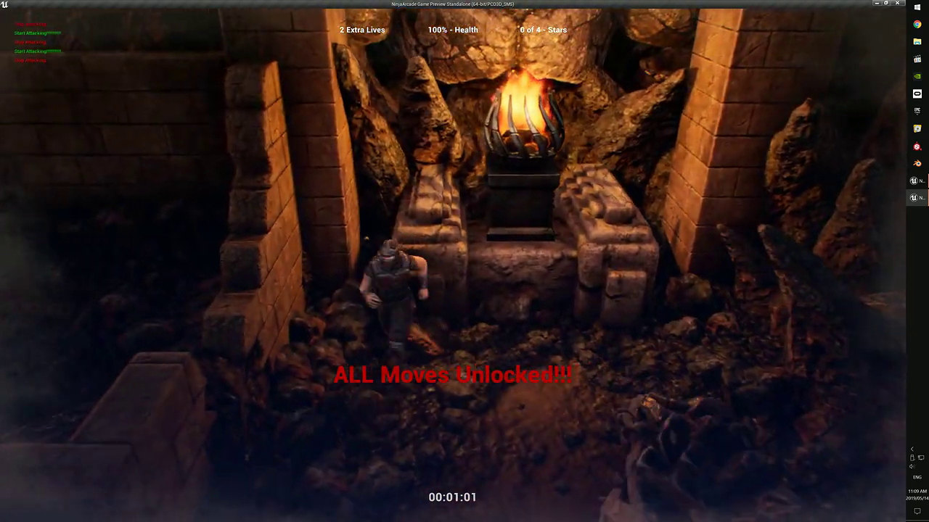
key("s")
key("d")
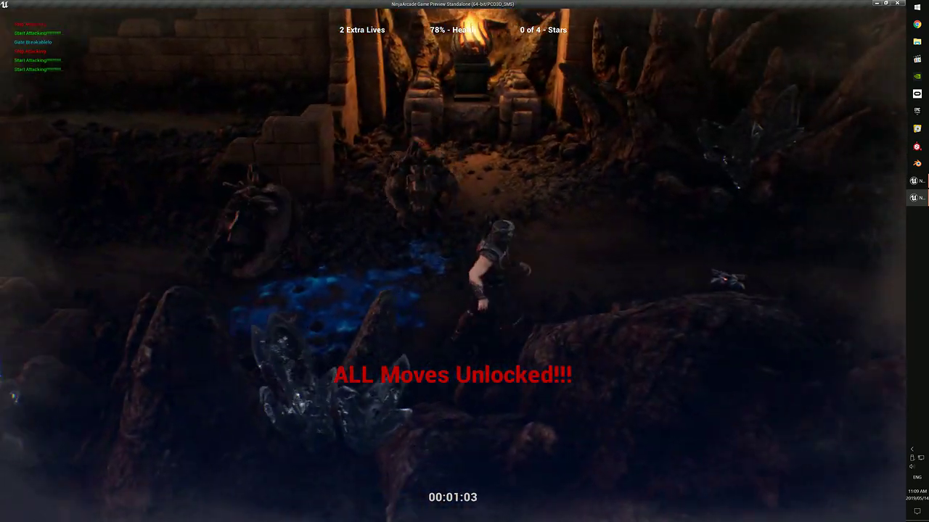
- Dodge the two monsters between the crystals and the ruined wall, testing a block against their attacks
key("d")
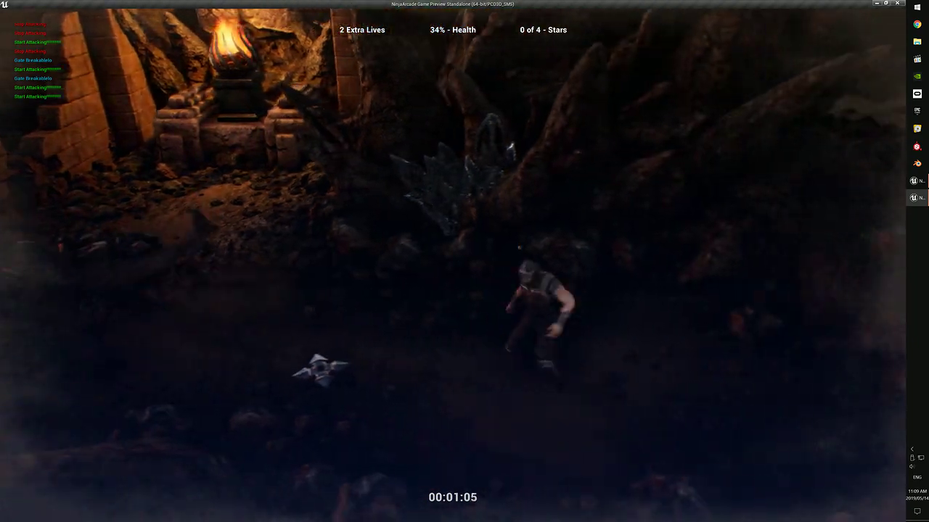
key("a")
key("a")
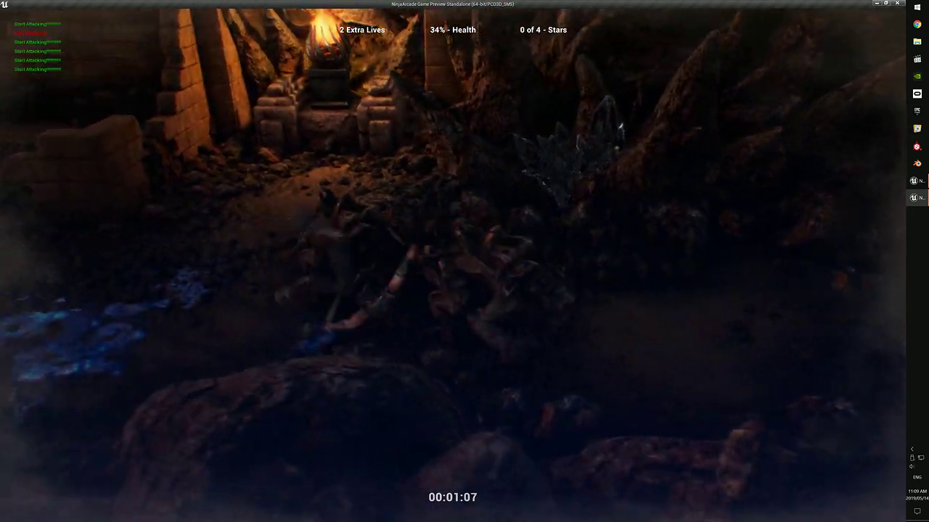
key("d")
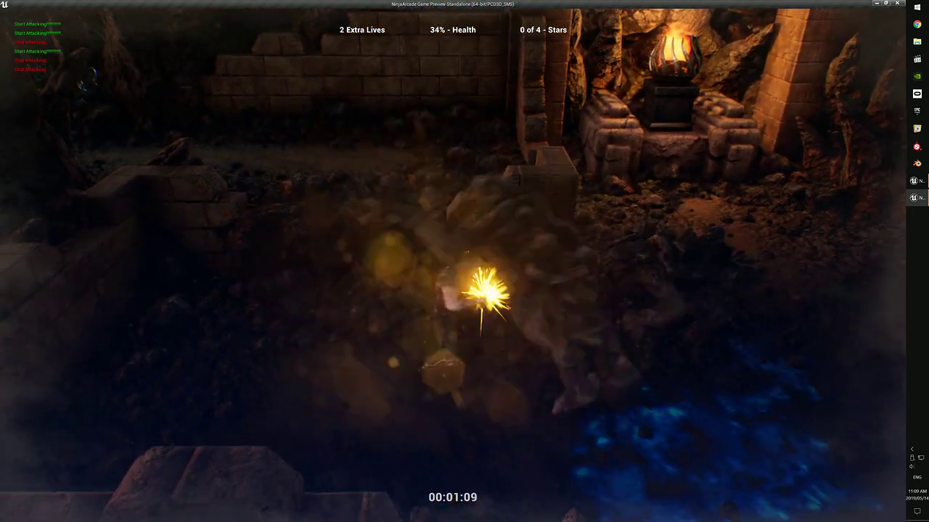
key("d")
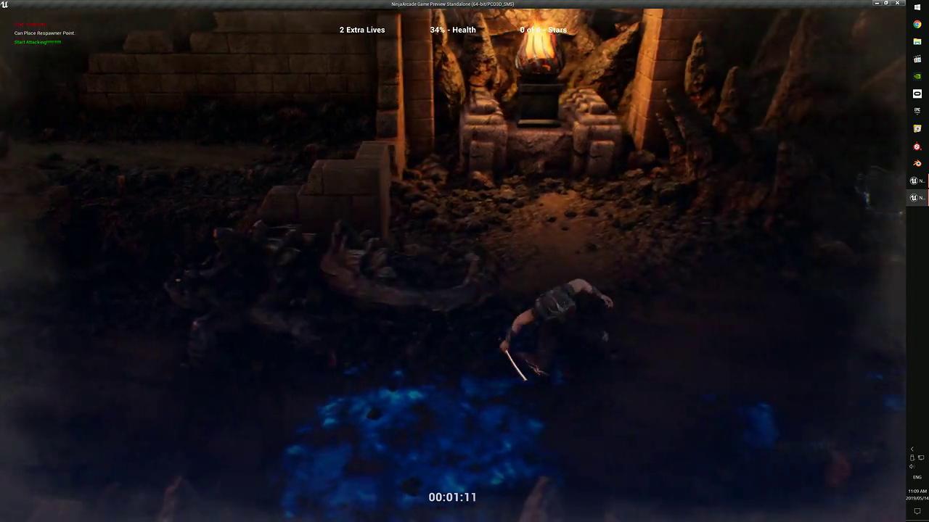
- Strike the grouped monsters with the sword beside the ruined wall and withdraw towards the crystals
key("a")
key("a")
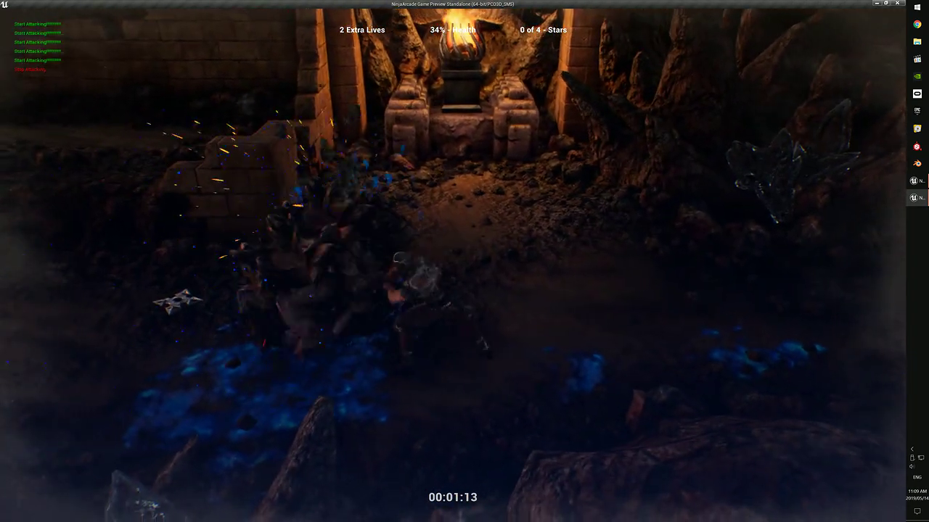
key("a")
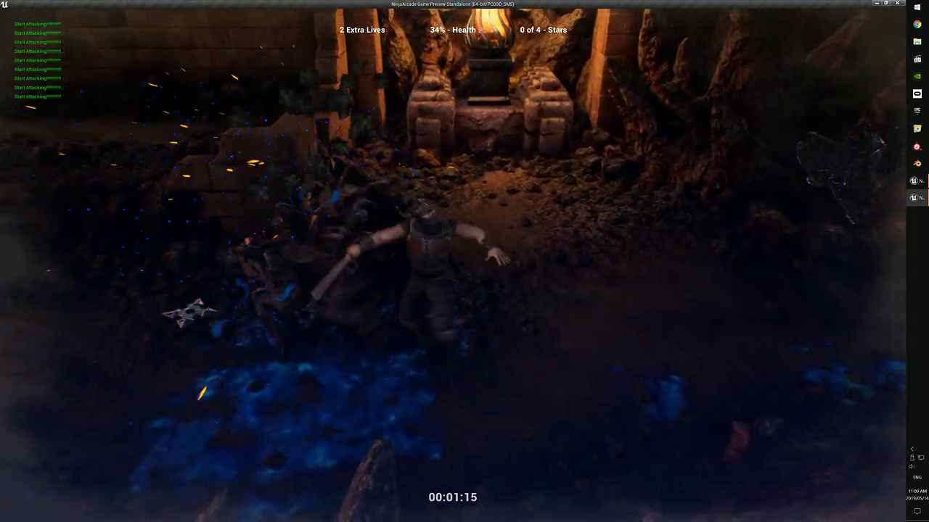
key("d")
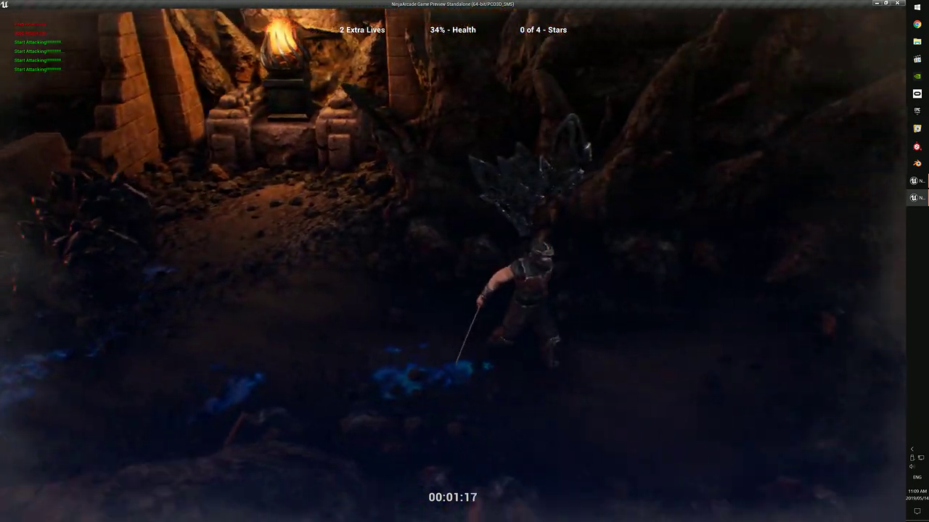
- Jump clear of the monster attacking near the crystals and run back to the ruined walls
key("a")
key("space")
key("w")
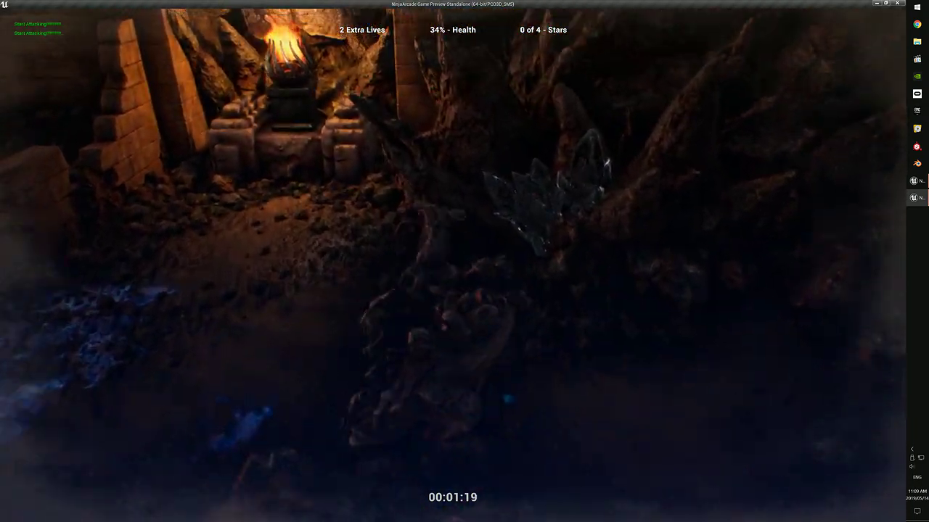
key("a")
key("s")
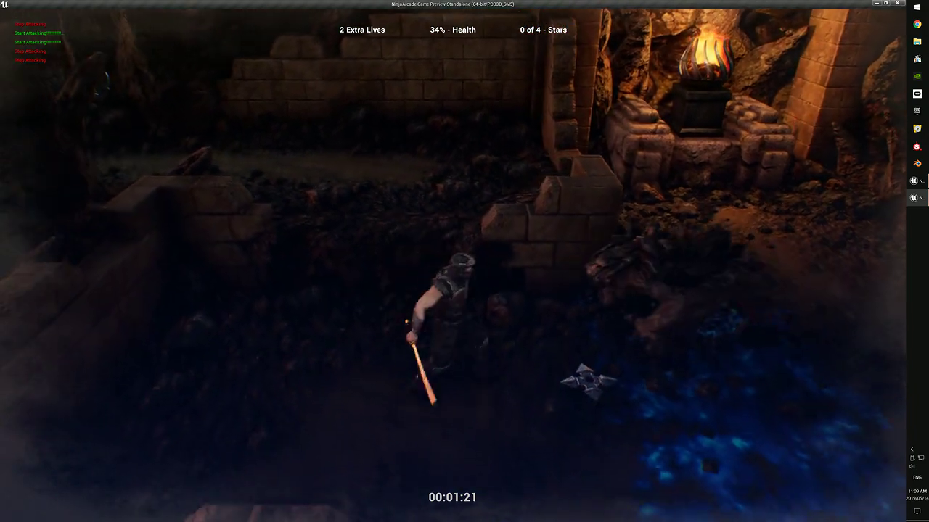
- Test jumping sword attacks on the two monsters near the ruined wall and circle around them to the shrine path
key("d")
key("space")
key("space")
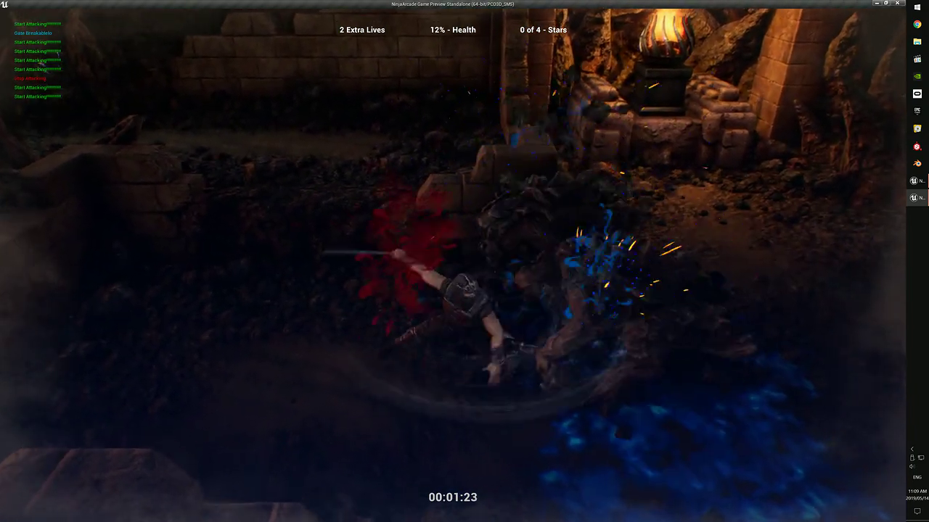
key("a")
key("w")
key("d")
key("s")
key("d")
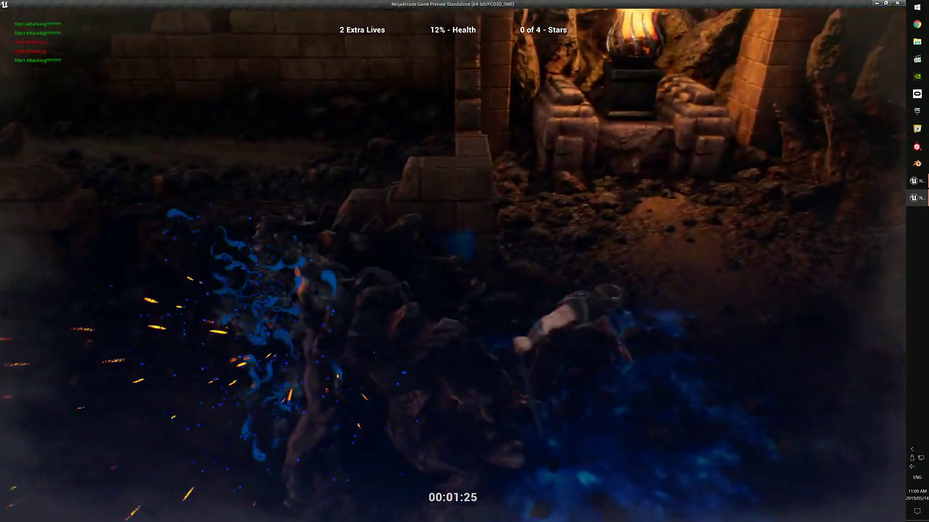
- Escape into the walled corner of the ruins and circle back past the monsters to the shrine path
key("a")
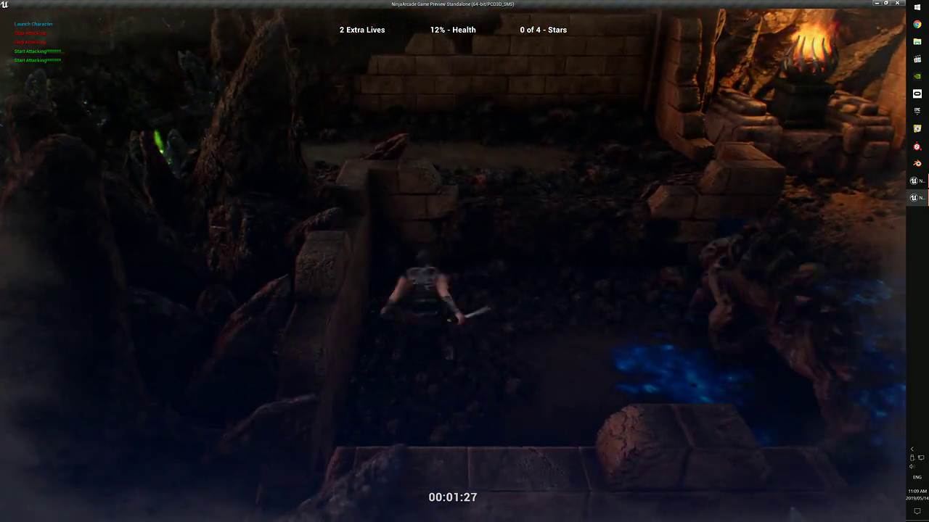
key("w")
key("d")
key("s")
key("d")
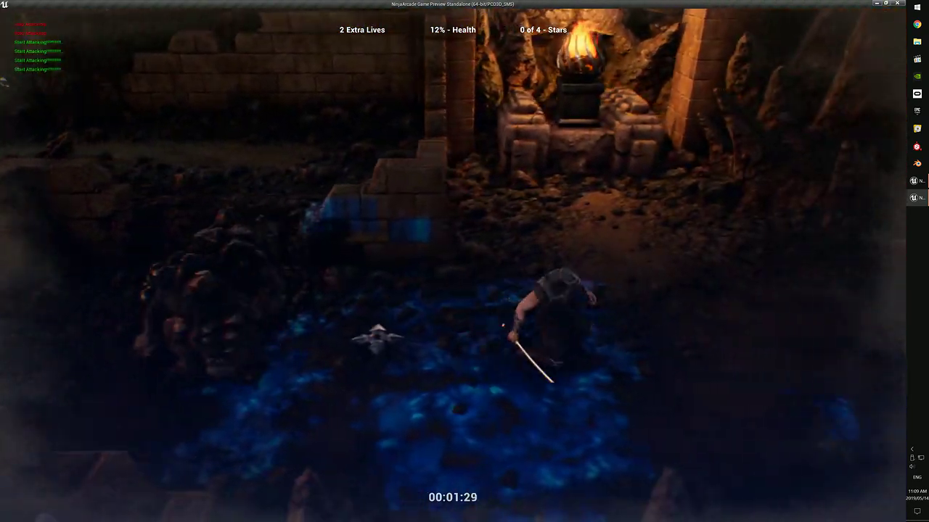
- Turn back on the pursuing monsters and attack them with repeated sword strikes by the ruined wall
key("s")
key("a")
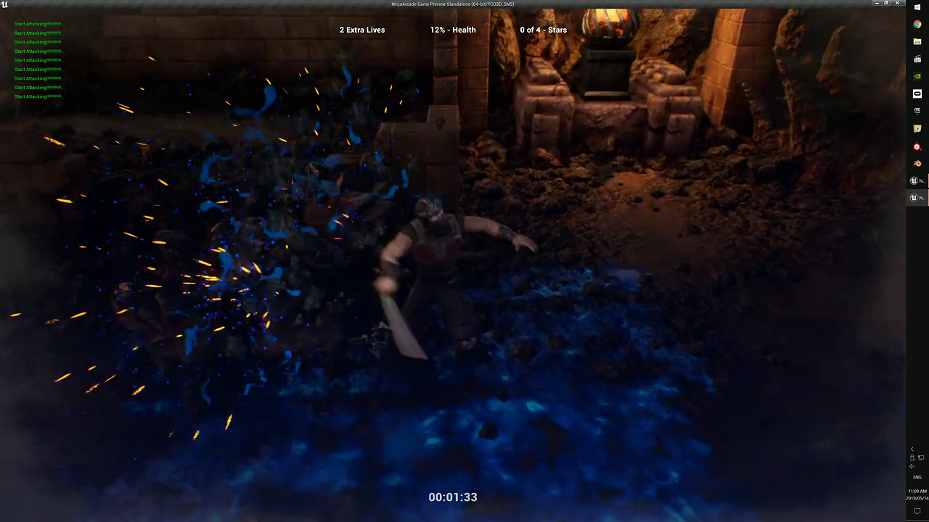
key("a")
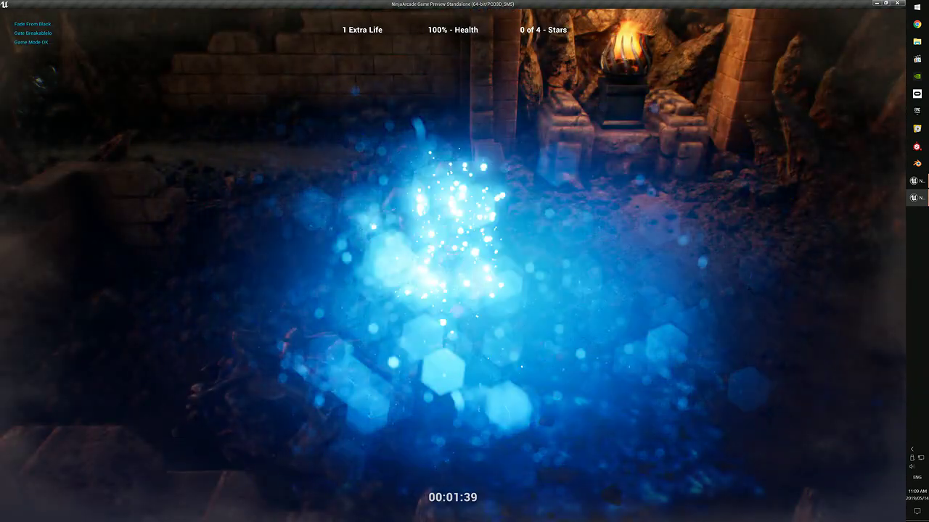
- Run back and forth between the crystals and the ruined walls, striking the pursuing monsters before heading up to the shrine
key("d")
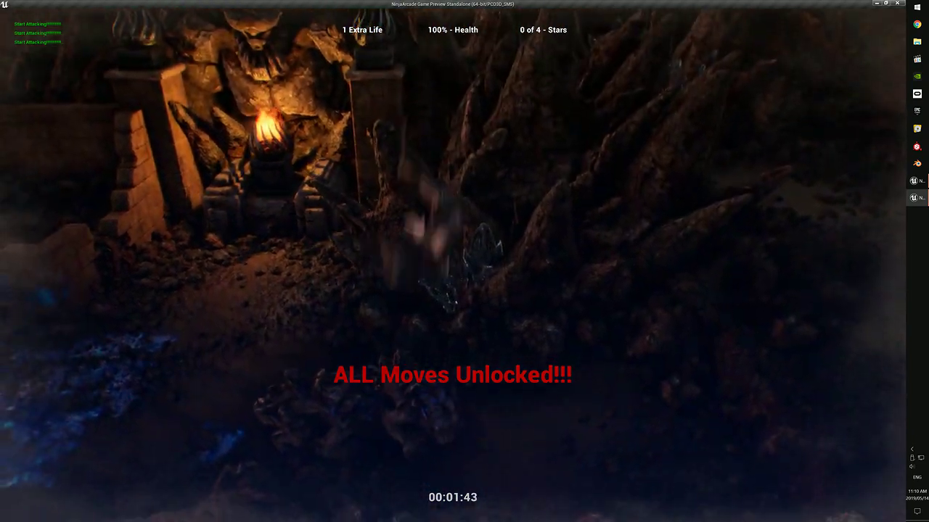
key("a")
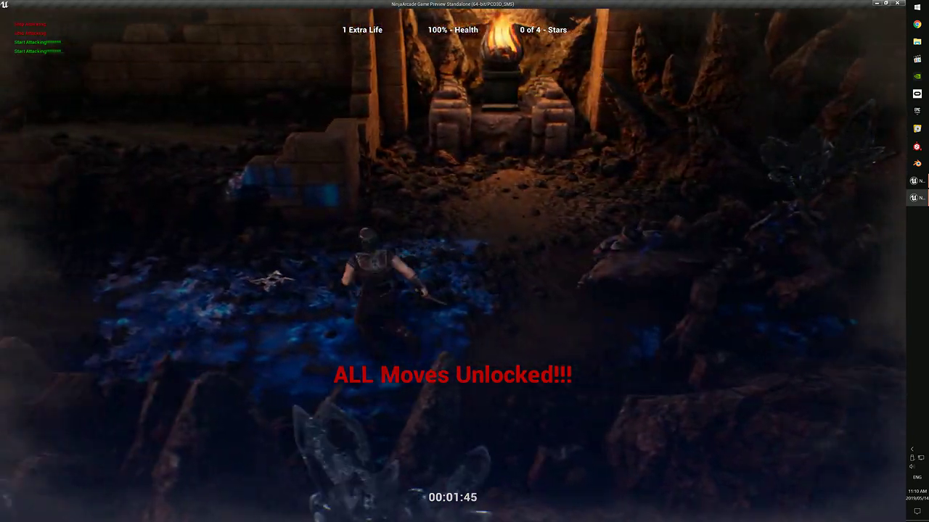
key("d")
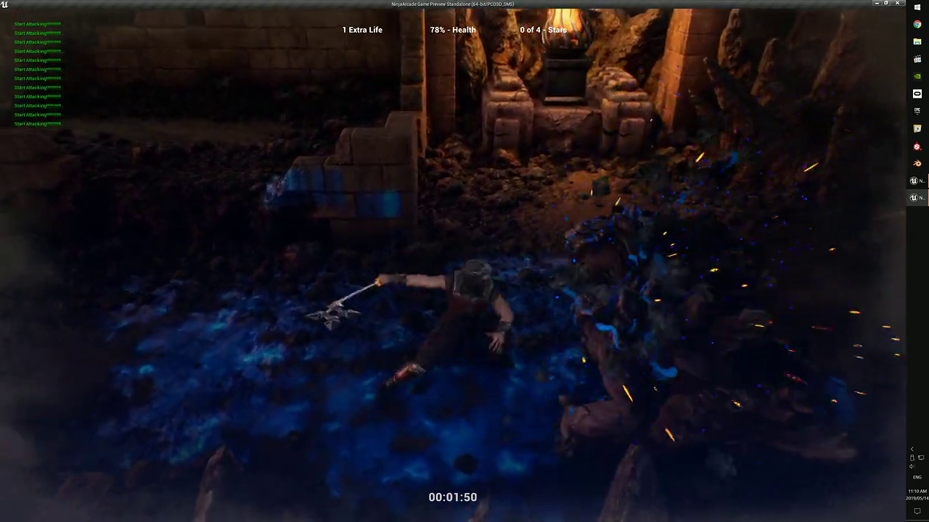
key("a")
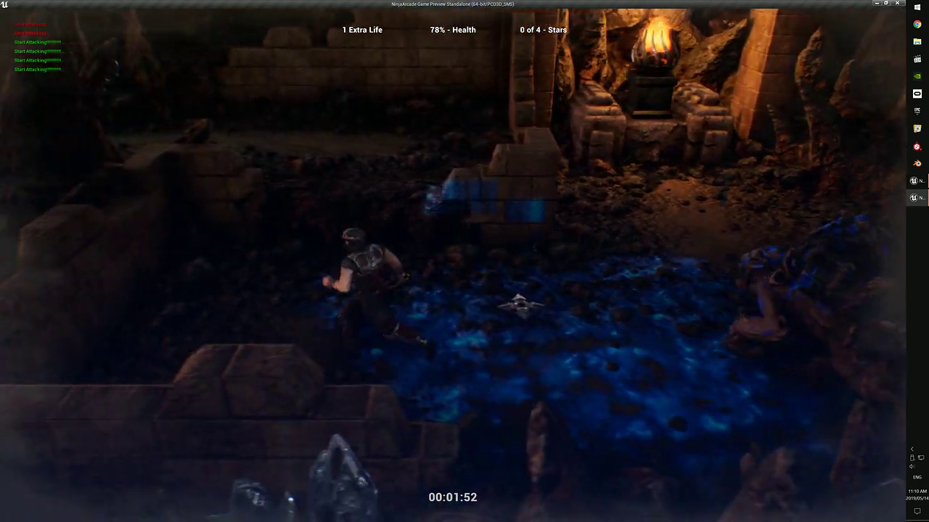
key("d")
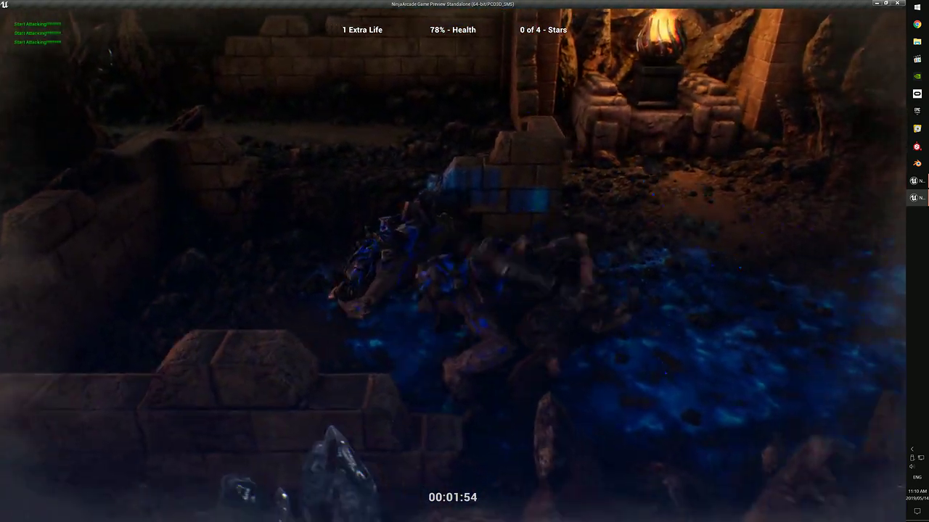
key("d")
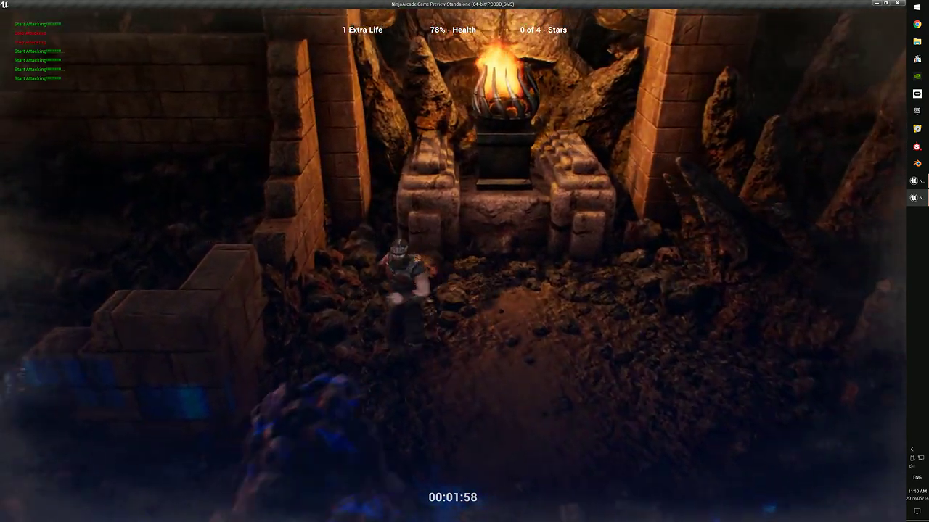
- Lead the monsters down from the shrine to the ruined wall and test sword strikes on them over the blue pool
key("s")
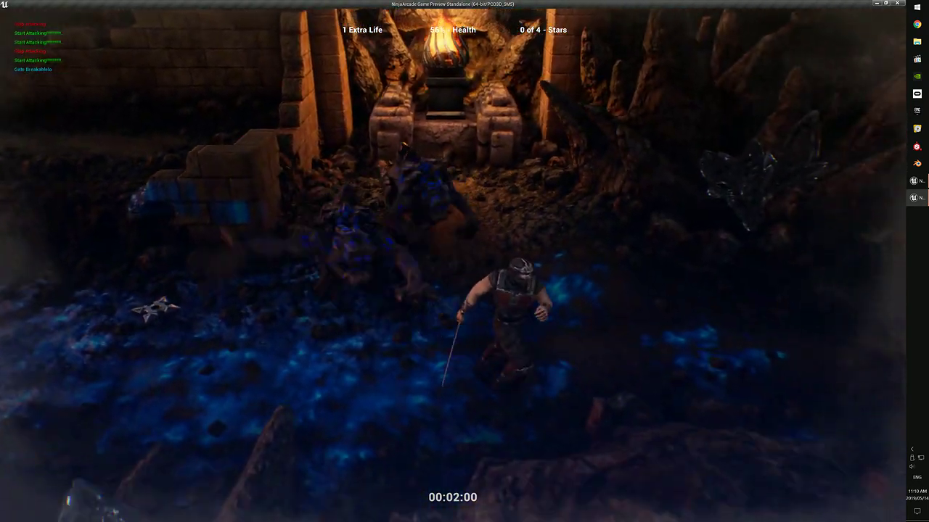
key("a")
key("a")
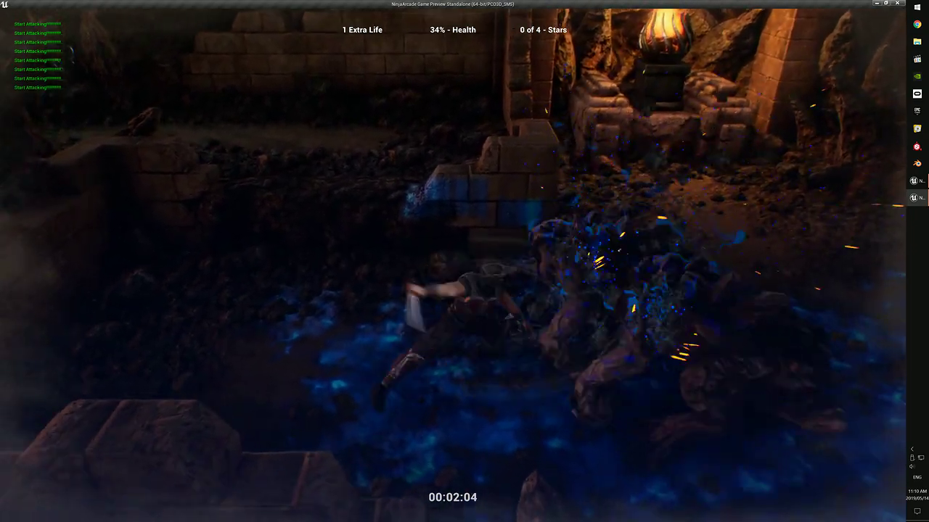
key("f")
key("f")
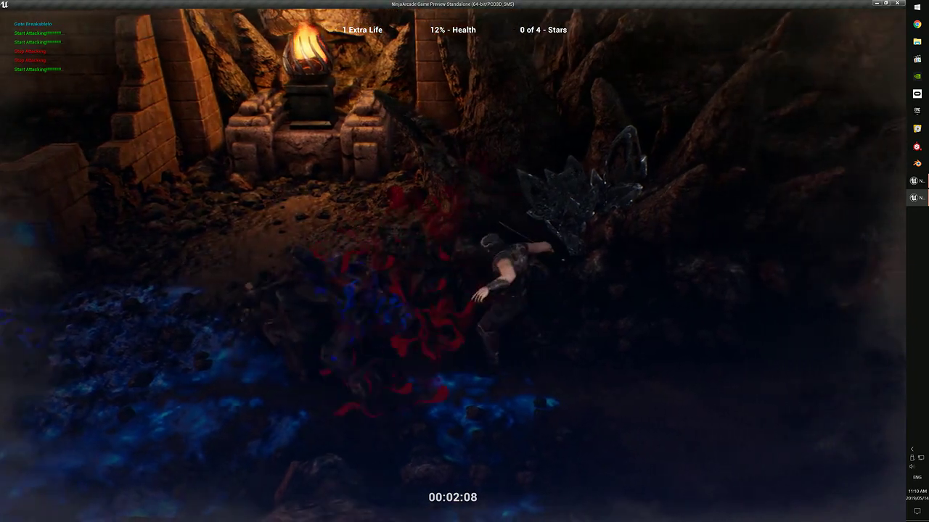
- Test close-range attacks and a jump against the monsters near the crystals beside the shrine path
key("a")
key("f")
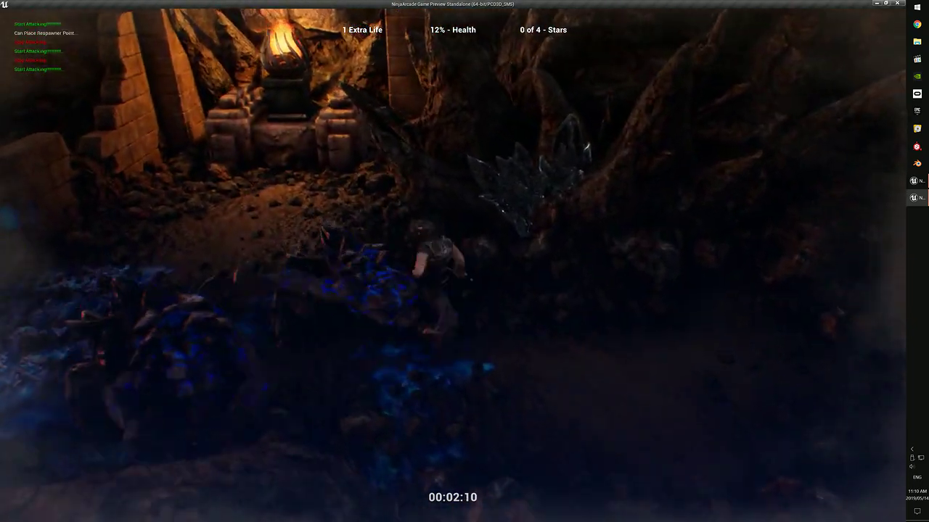
key("a")
key("space")
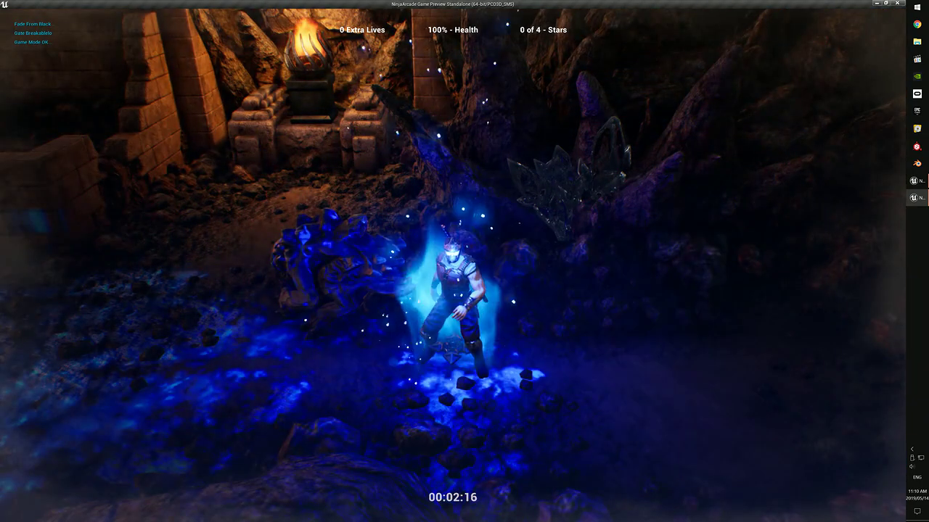
- Flee from the respawn spot, jump up the rocky ledge and follow the upper cave path to the mummies
key("d")
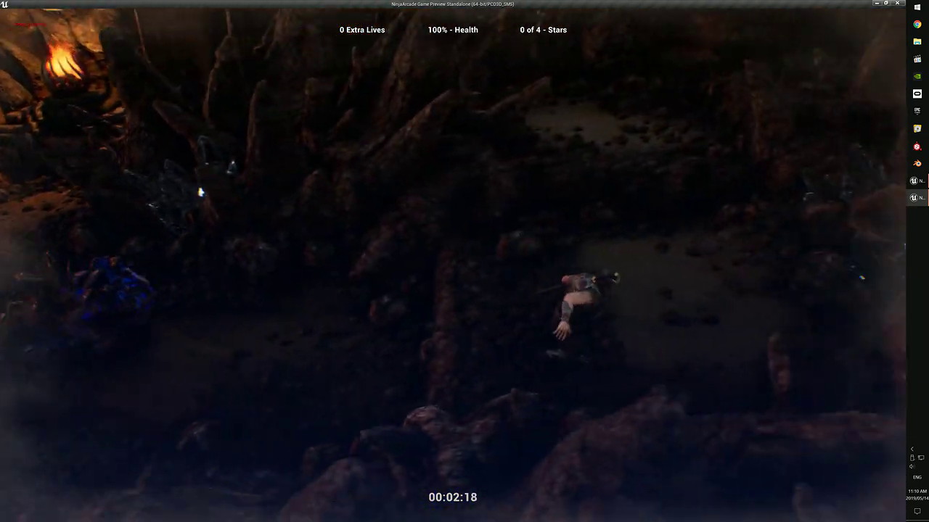
key("w")
key("space")
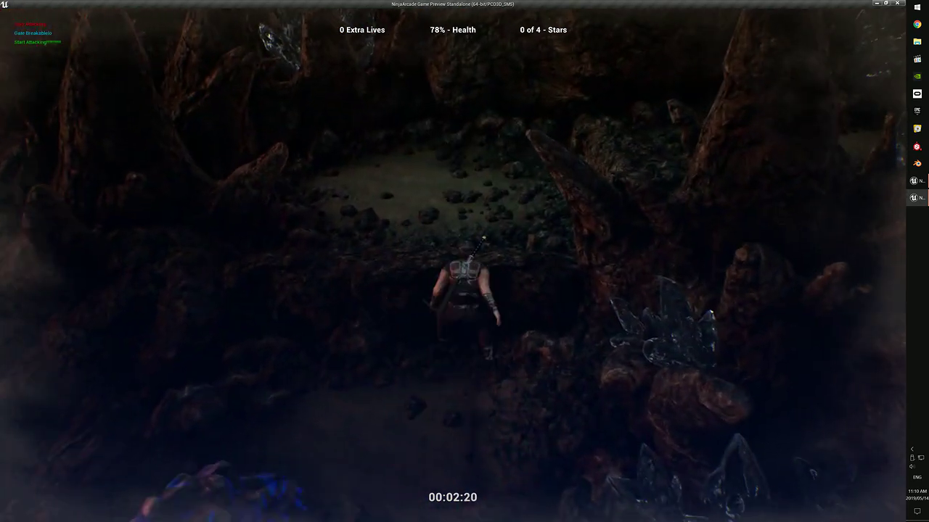
key("space")
key("w")
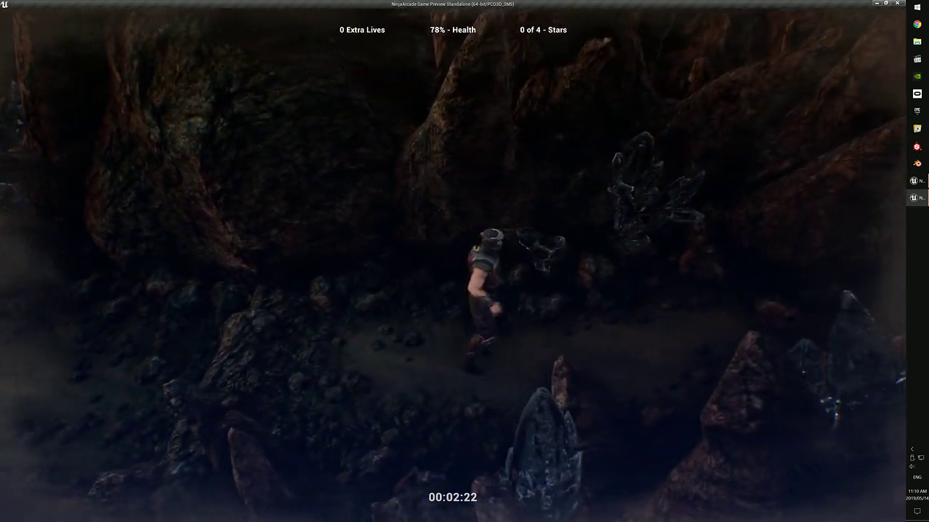
key("d")
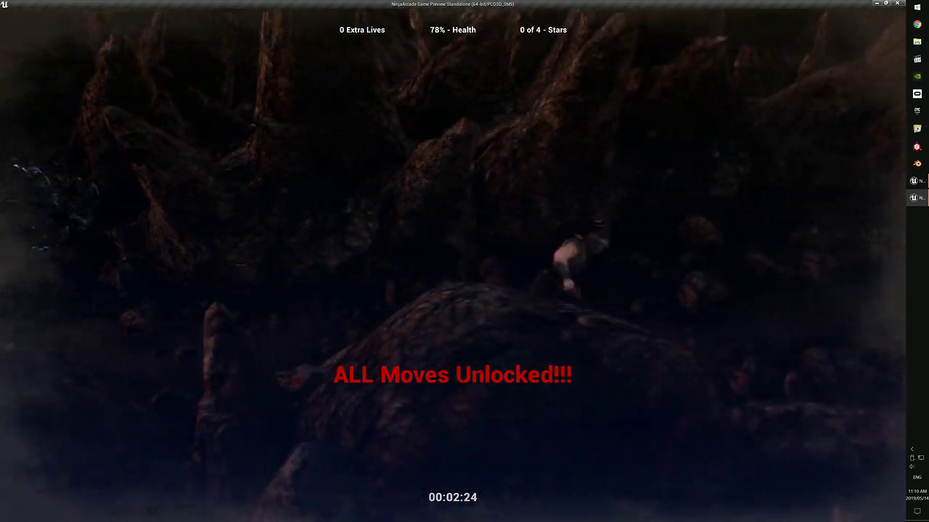
key("w")
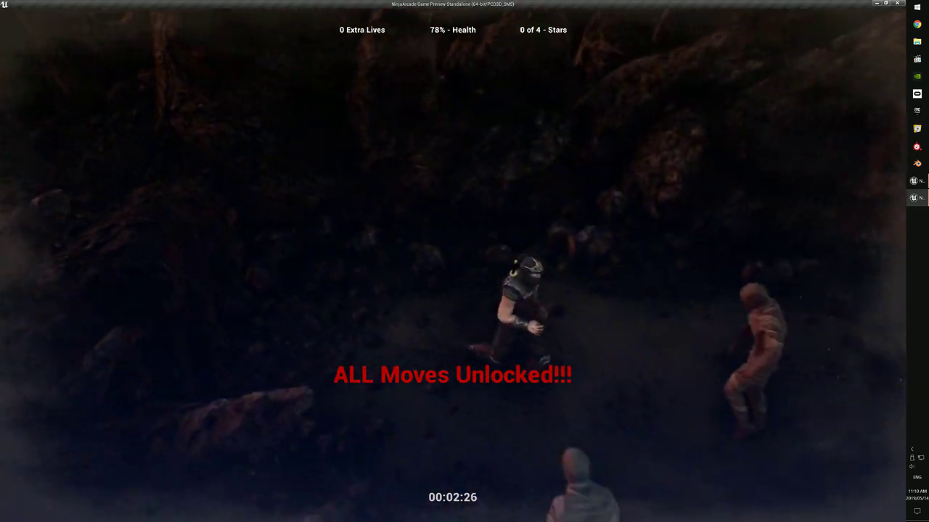
key("w")
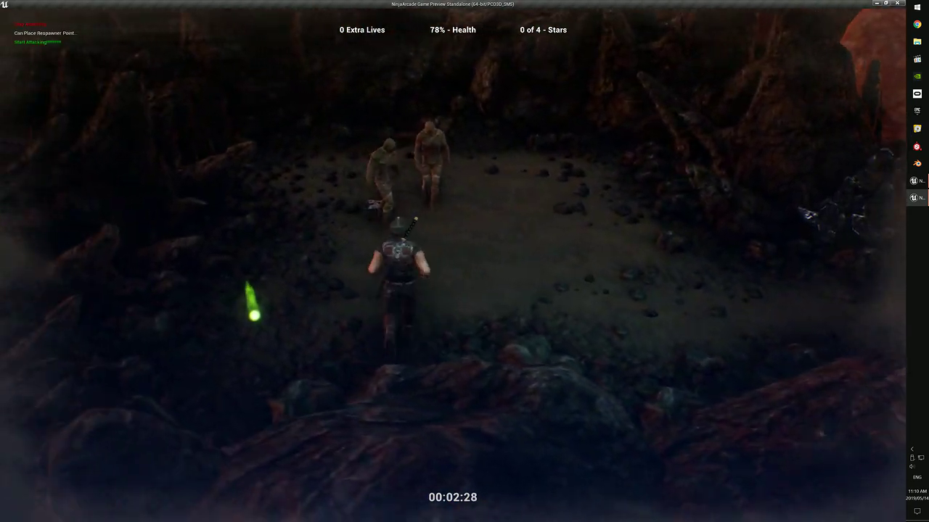
- Fight the mummies in the clearing while dodging the rock monster, and collect the green health drop
key("d")
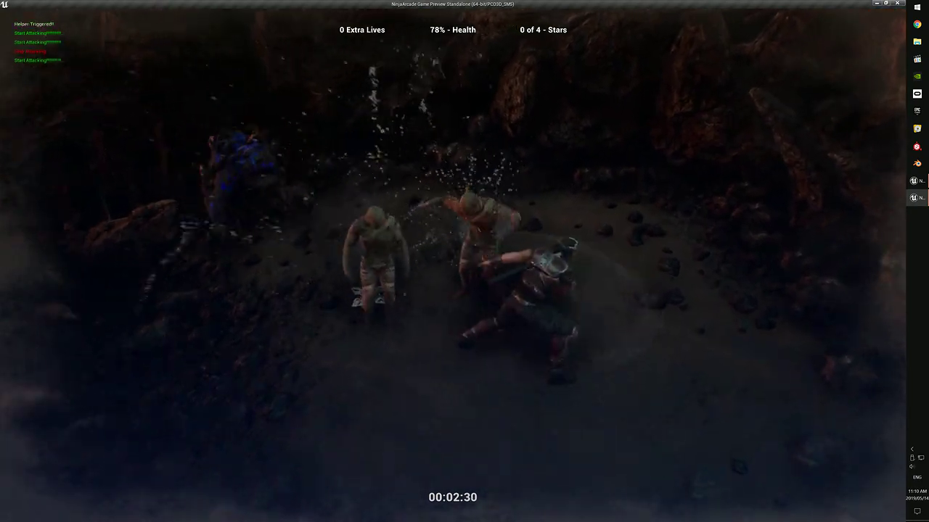
key("d")
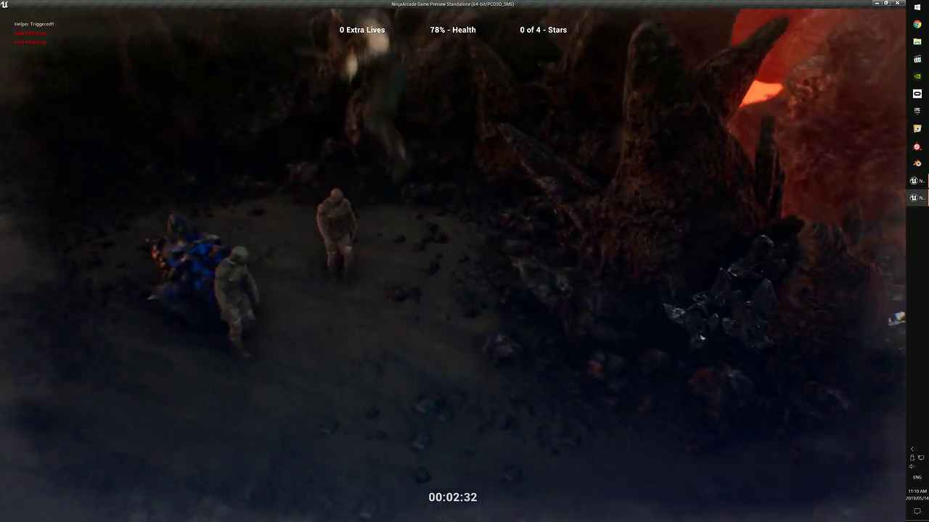
key("a")
key("a")
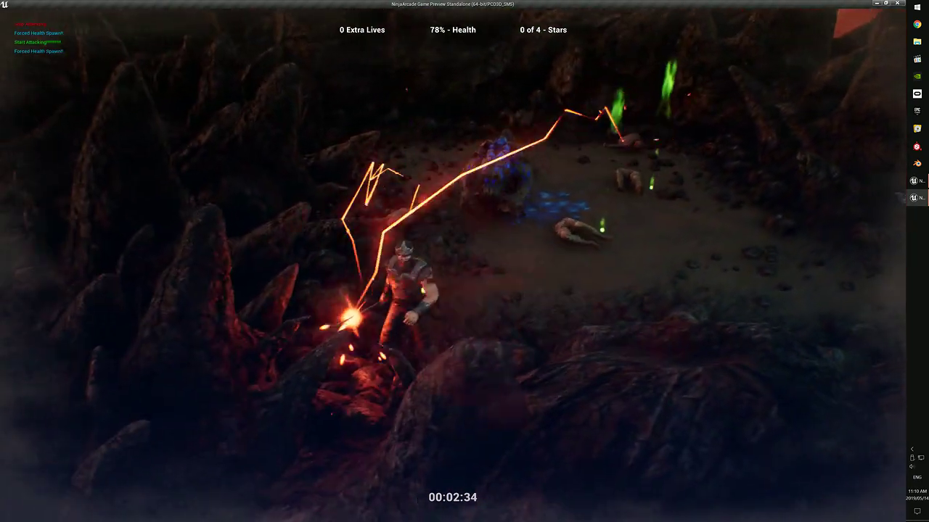
key("w")
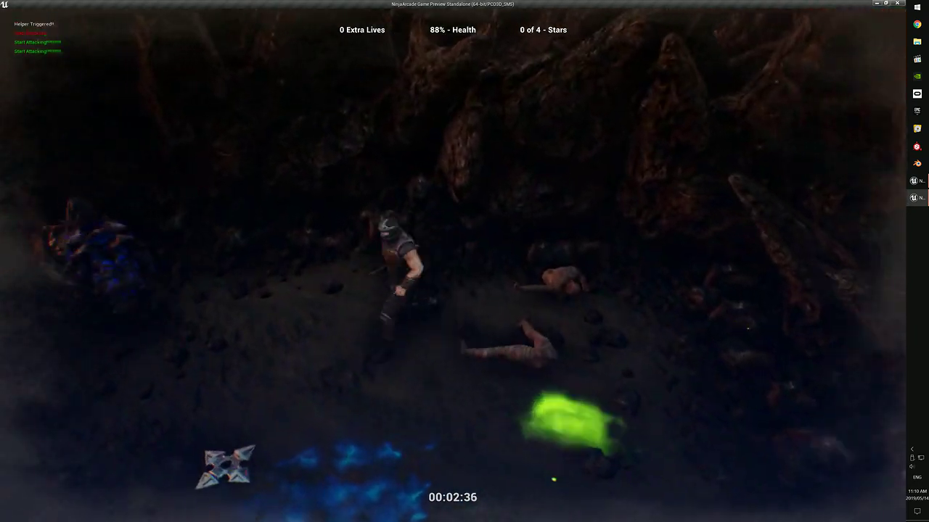
key("d")
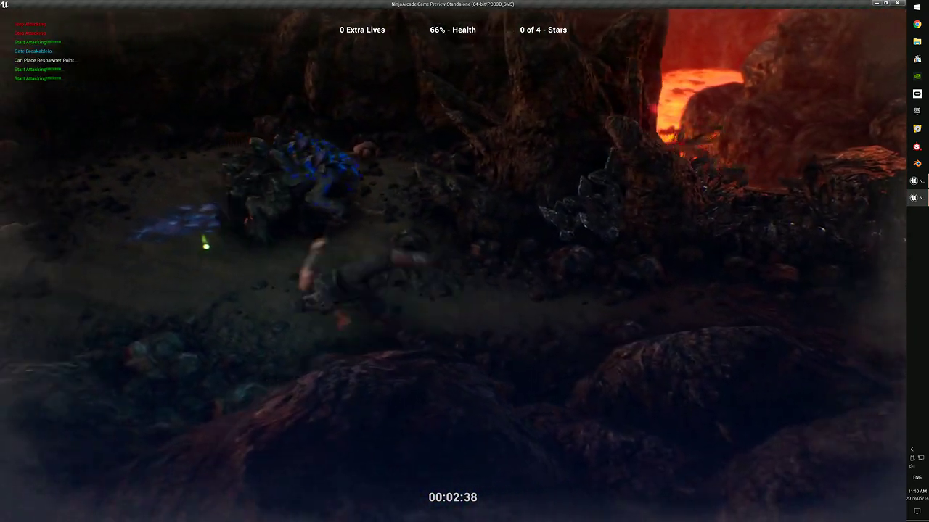
- Retreat from the rock monster along the upper cave path and drop back down to the lower path
key("w")
key("a")
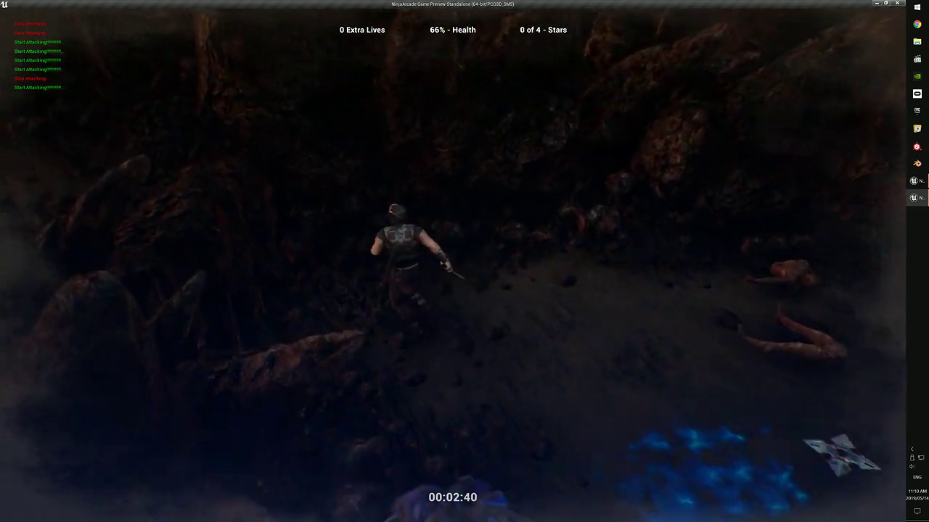
key("a")
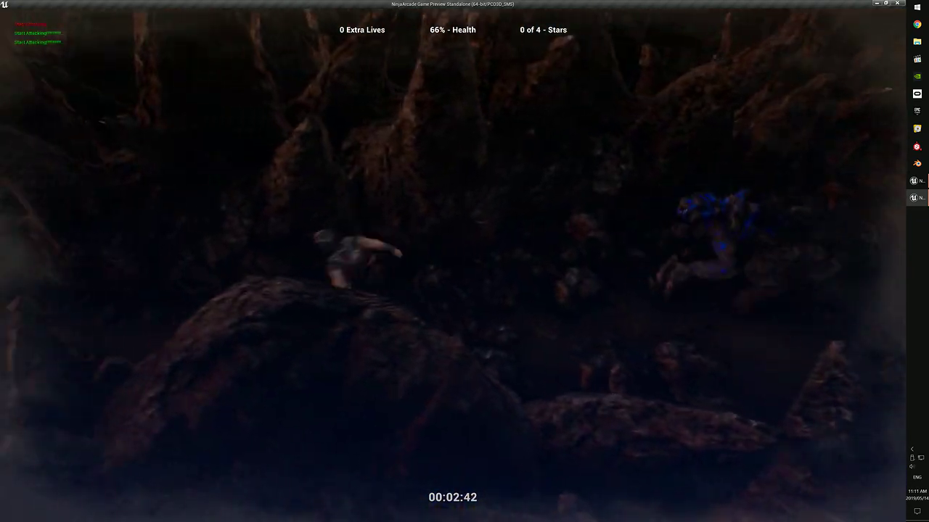
key("a")
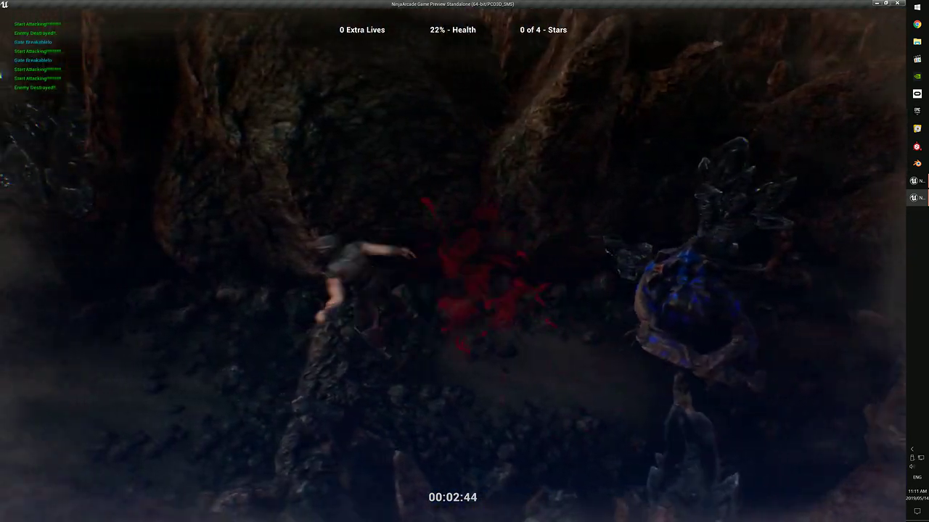
key("s")
key("a")
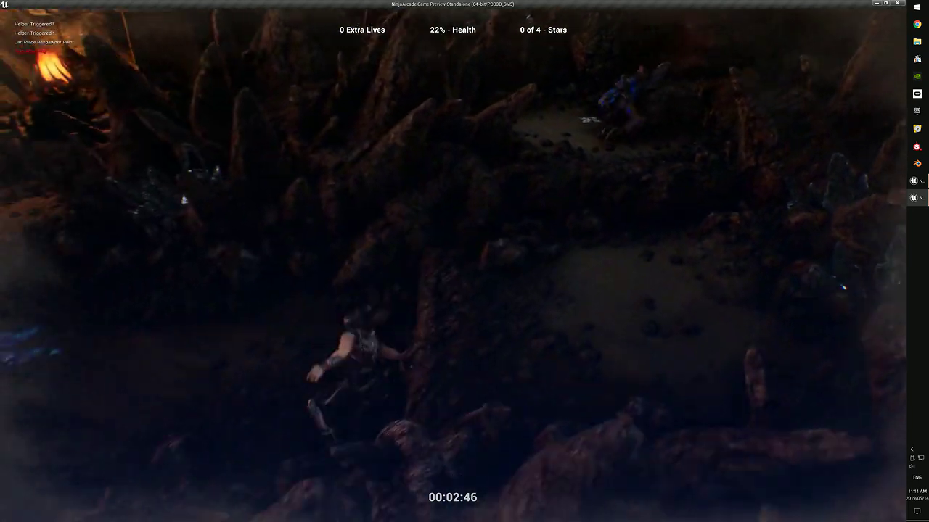
- Return to the blue pool below the shrine and dodge between the monsters near the ruined wall and the crystals
key("w")
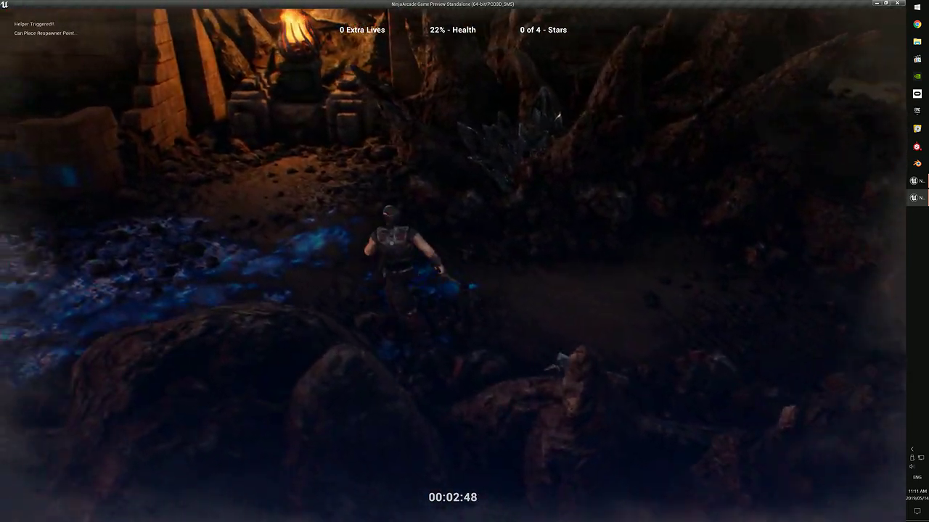
key("a")
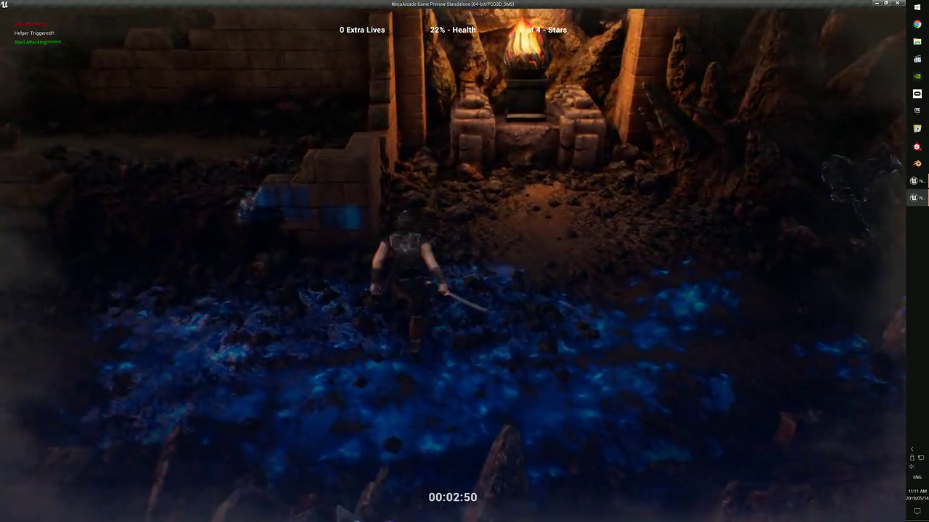
key("d")
key("space")
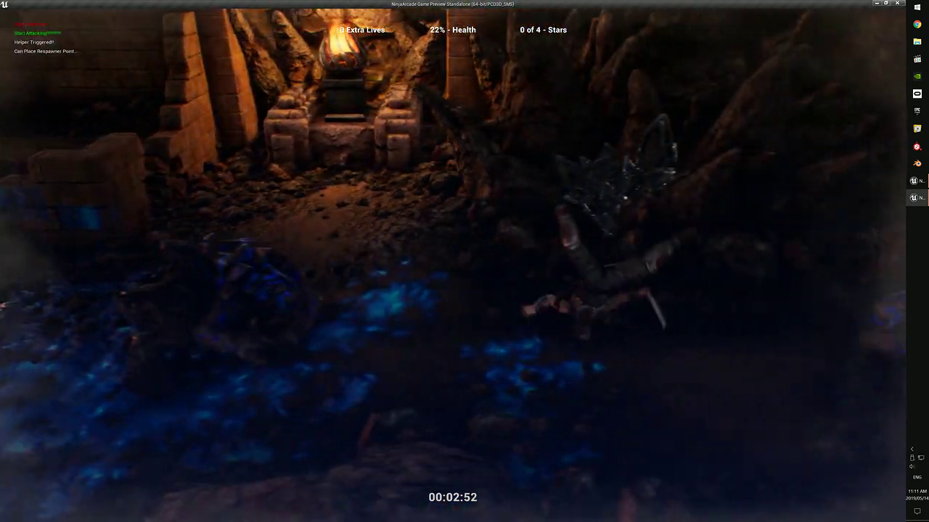
key("a")
key("a")
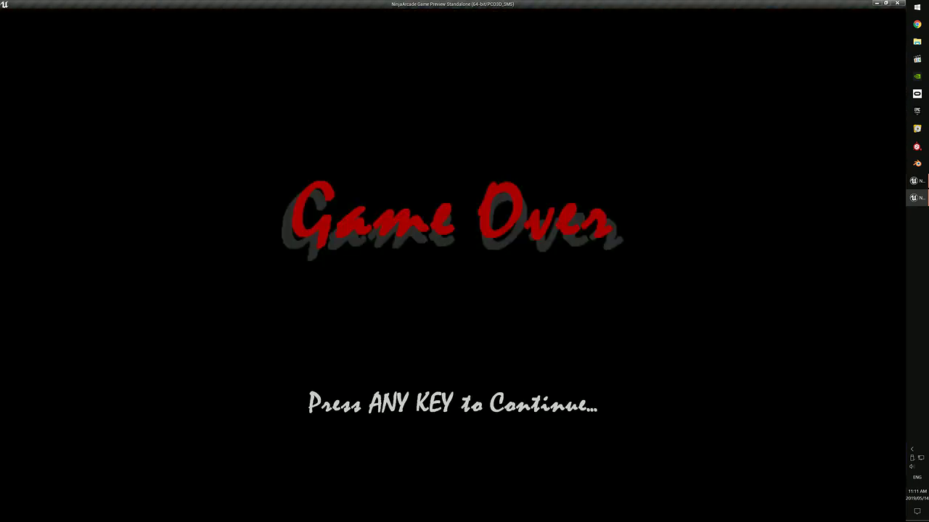
- Continue past the Game Over screen and end the standalone game preview
key("space")
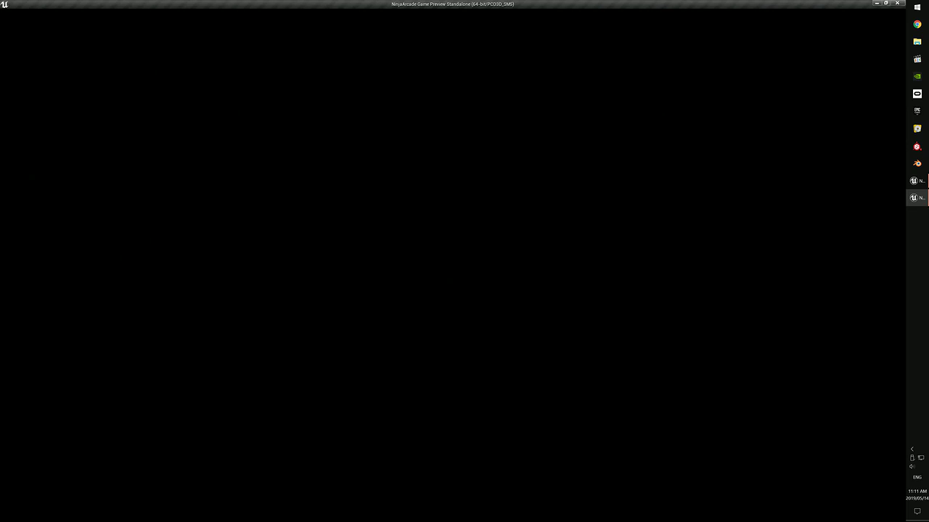
key("Escape")
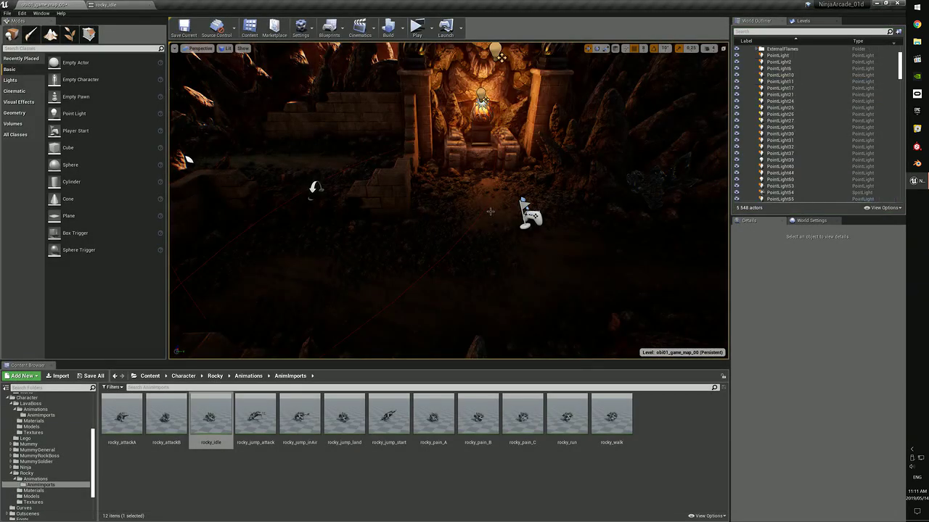
- Examine the shrine, the ruined walls and the player start area in the level from several camera angles
mouse_move(450, 211)
right_mouse_down()
mouse_move(451, 248)
mouse_move(453, 215)
mouse_move(444, 207)
right_mouse_up()
key("s")
key("w")
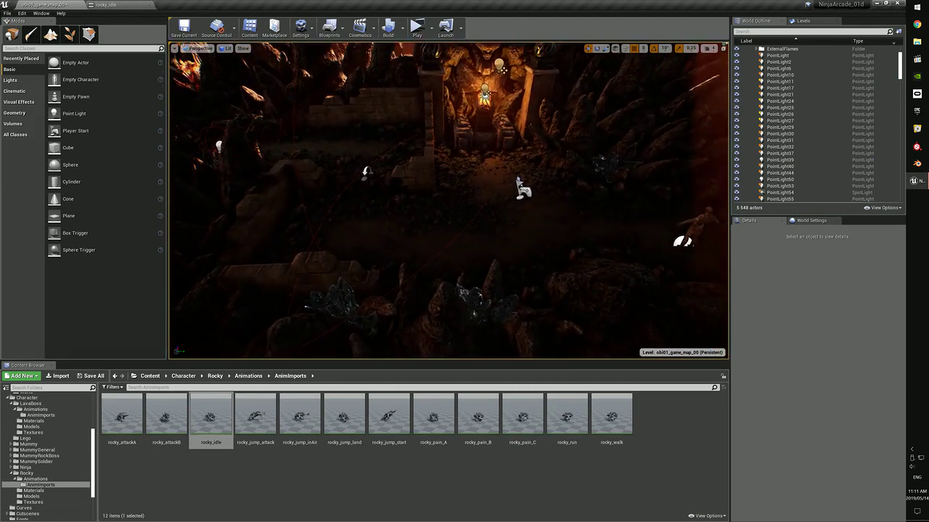
left_click_drag(502, 70, 468, 213)
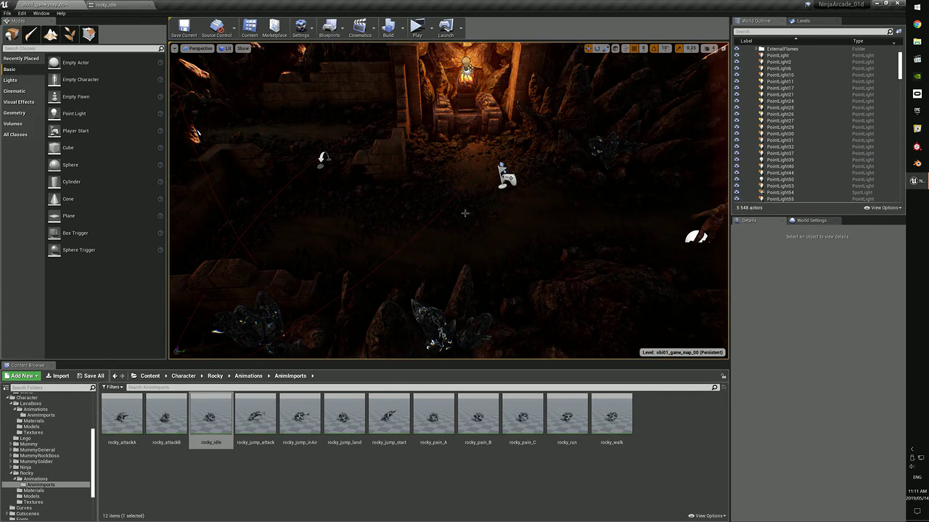
mouse_move(465, 233)
right_mouse_down()
mouse_move(456, 223)
mouse_move(449, 232)
mouse_move(457, 224)
mouse_move(468, 232)
right_mouse_up()
key("w")
left_click_drag(450, 70, 464, 237)
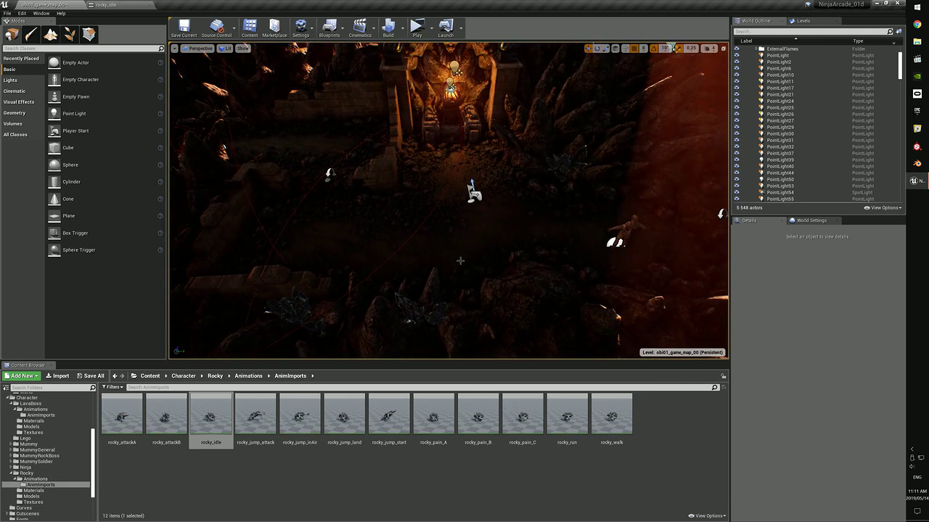
- Open the BaseEnemyPawn_BP blueprint from the Blueprints > BaseEnemy content folder
scroll(92, 442, "up", 5)
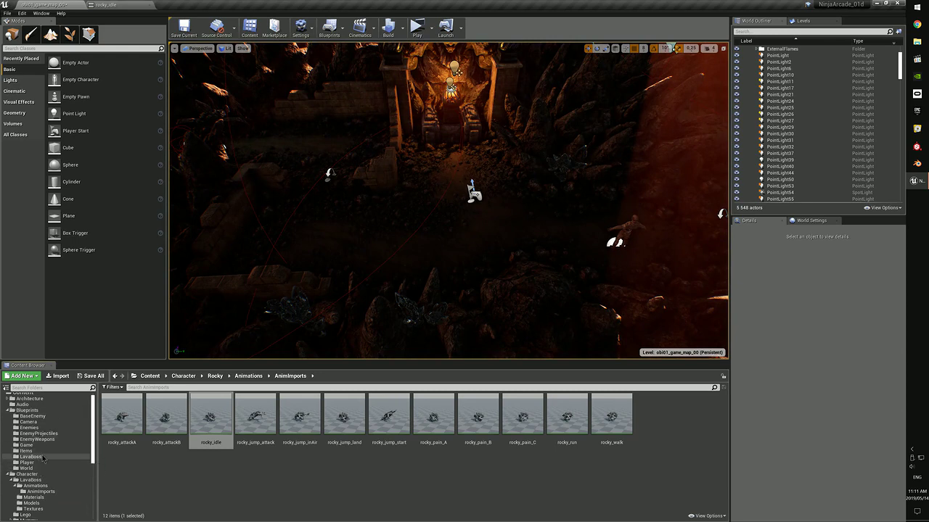
left_click(33, 416)
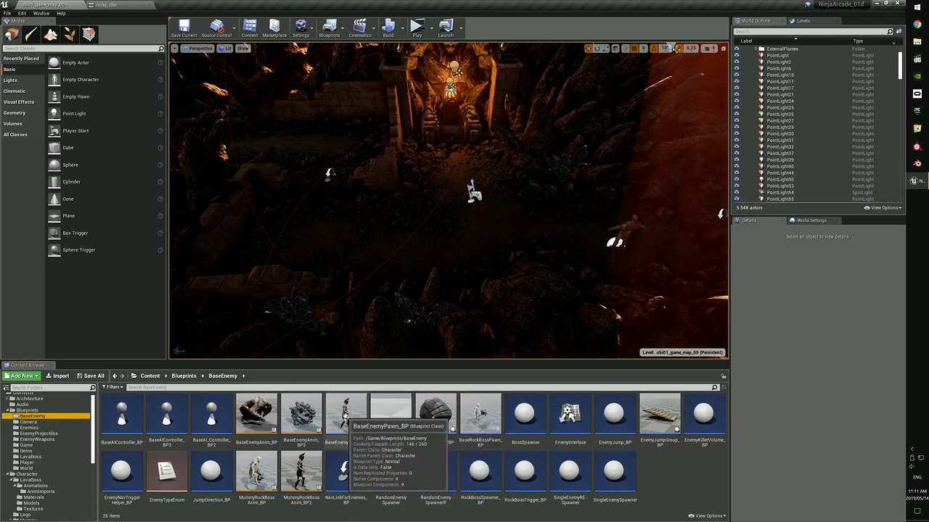
double_click(345, 413)
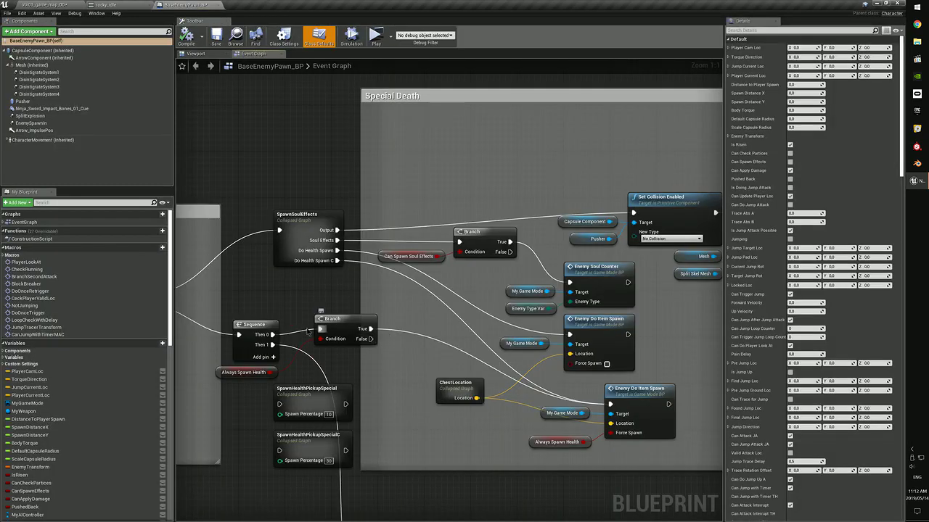
- Examine the commented event groups in the blueprint's event graph, including Attack Animation, Play "Get Hit" Animation, Damage Event and the death groups
right_click_drag(279, 296, 439, 307)
scroll(373, 311, "down", 7)
right_click_drag(293, 241, 452, 341)
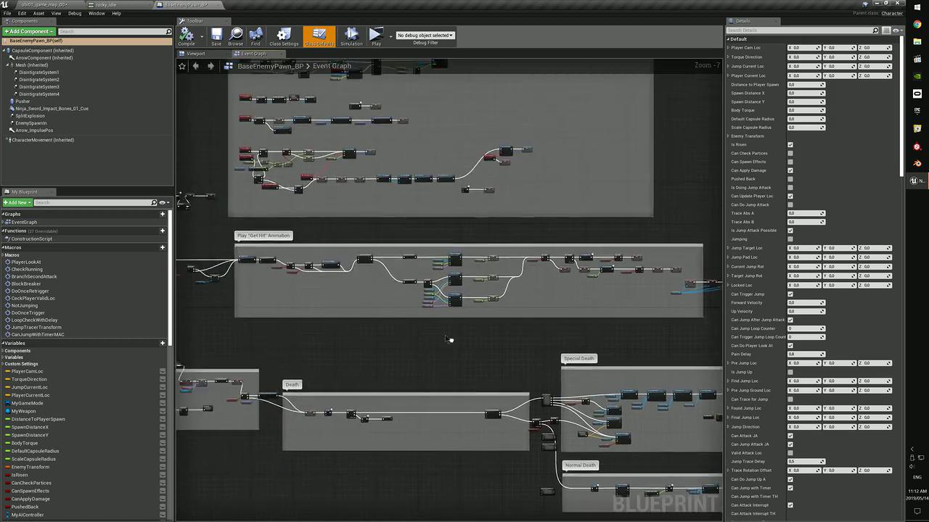
scroll(400, 317, "down", 5)
right_click_drag(393, 196, 451, 67)
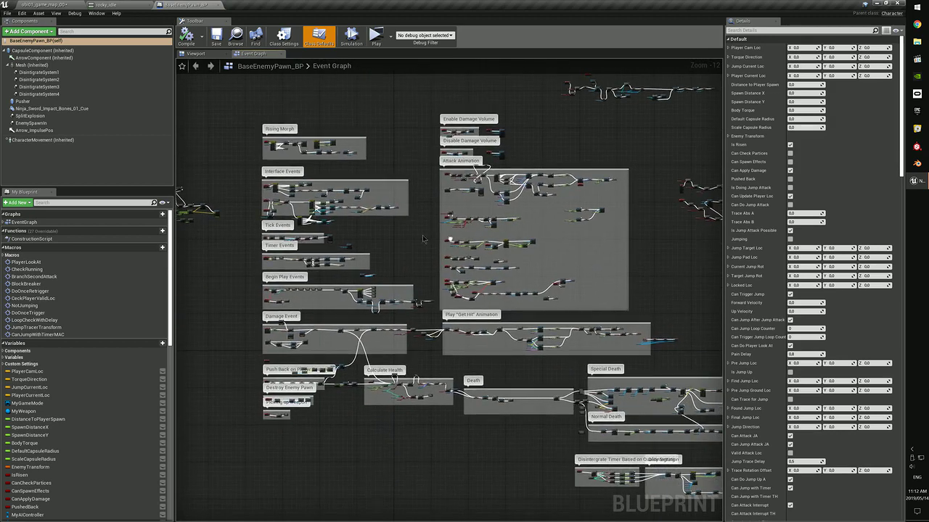
right_click_drag(436, 285, 364, 265)
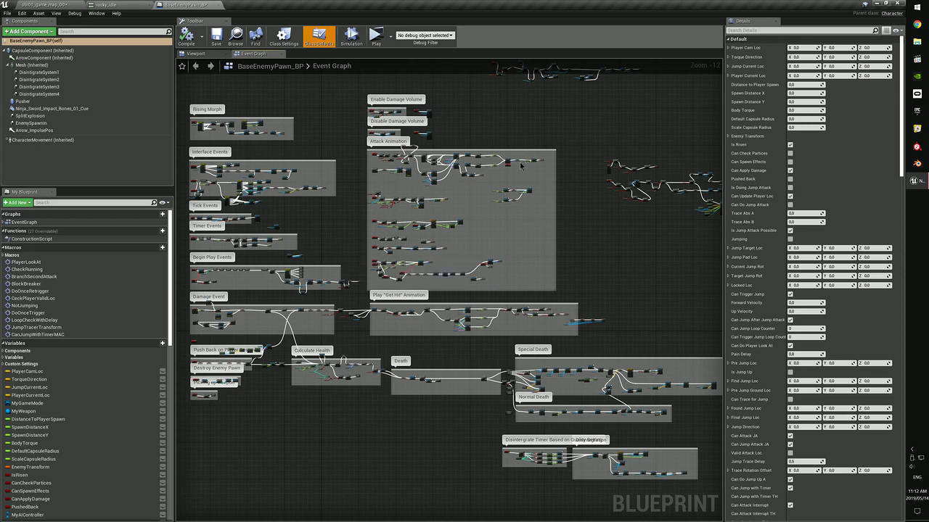
scroll(520, 166, "up", 3)
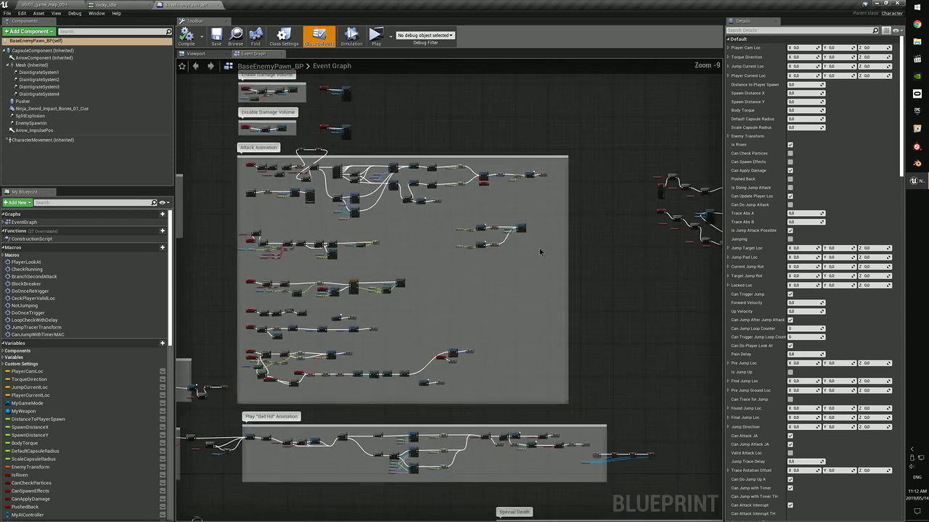
scroll(544, 252, "down", 3)
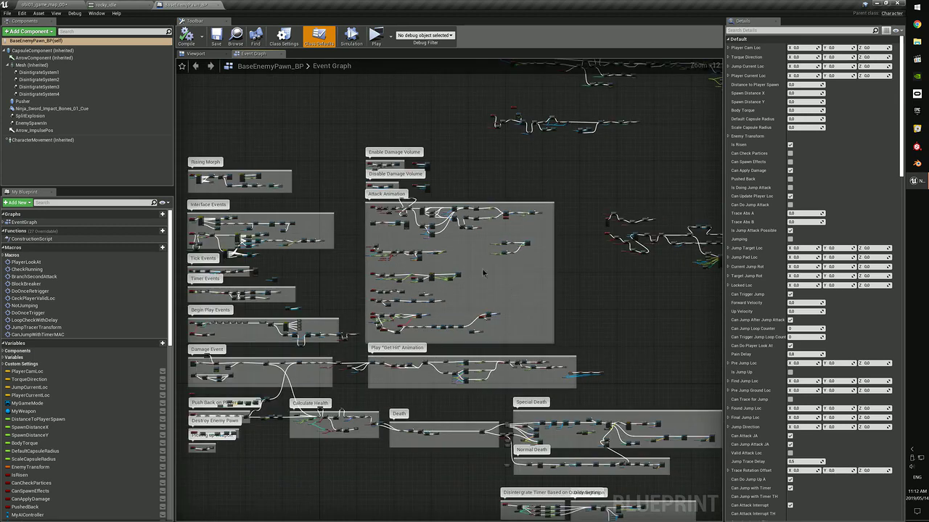
right_click_drag(503, 283, 533, 271)
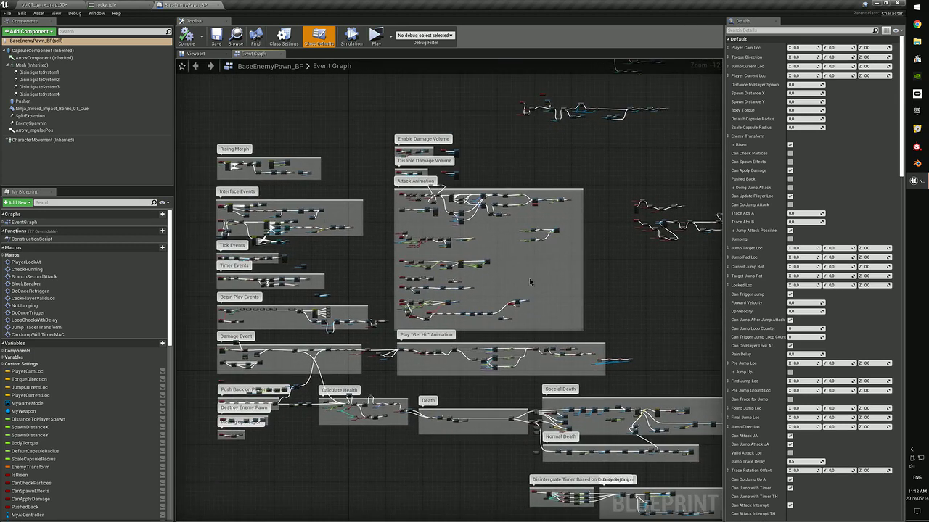
- Examine the uncommented node chains beyond the Attack Animation group, including the Event On Landed nodes up close
right_click_drag(582, 196, 408, 284)
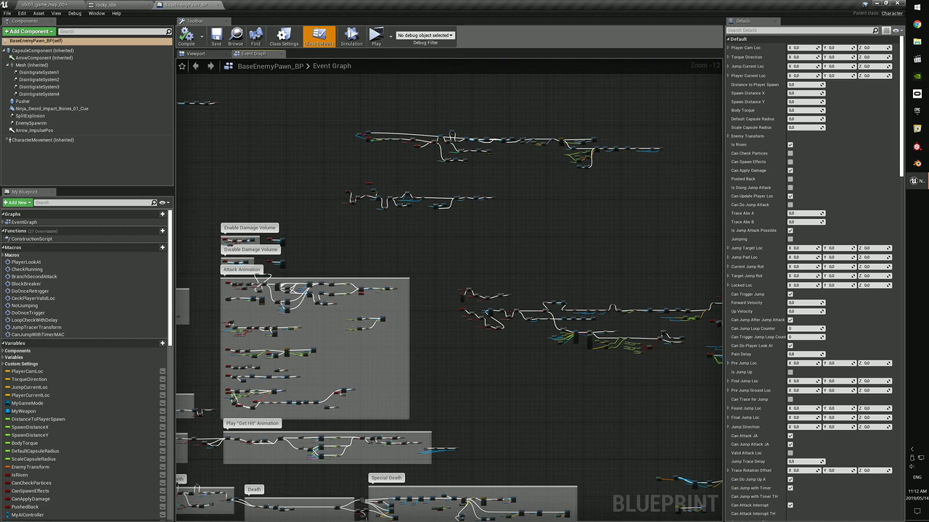
right_click_drag(442, 244, 230, 231)
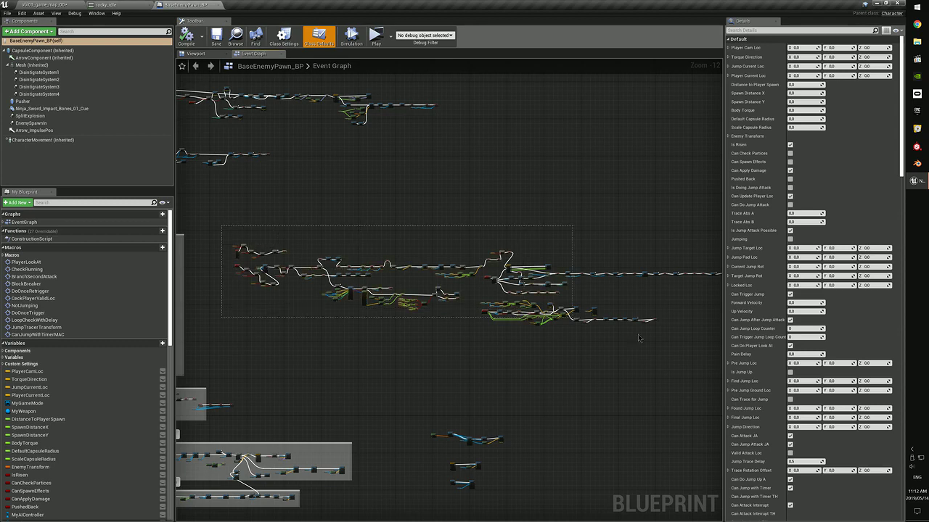
left_click(362, 211)
right_click_drag(363, 210, 460, 238)
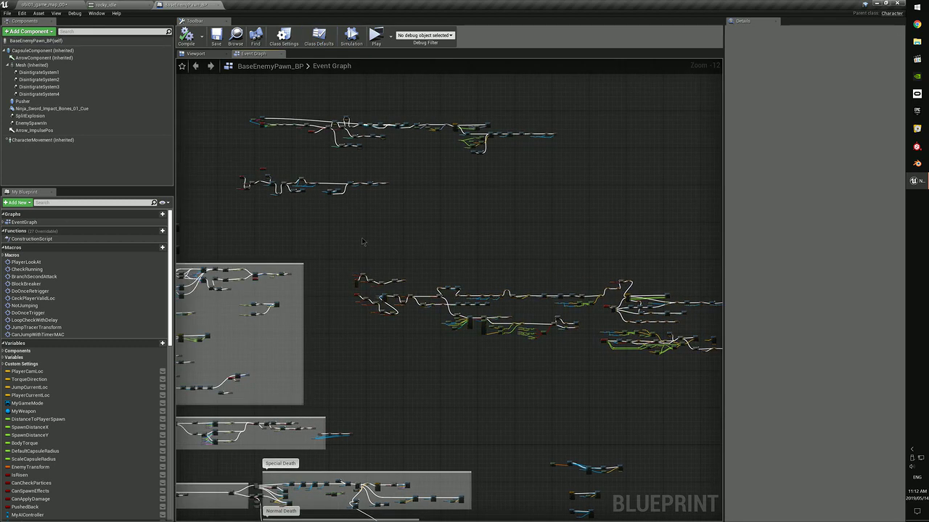
right_click_drag(313, 243, 451, 274)
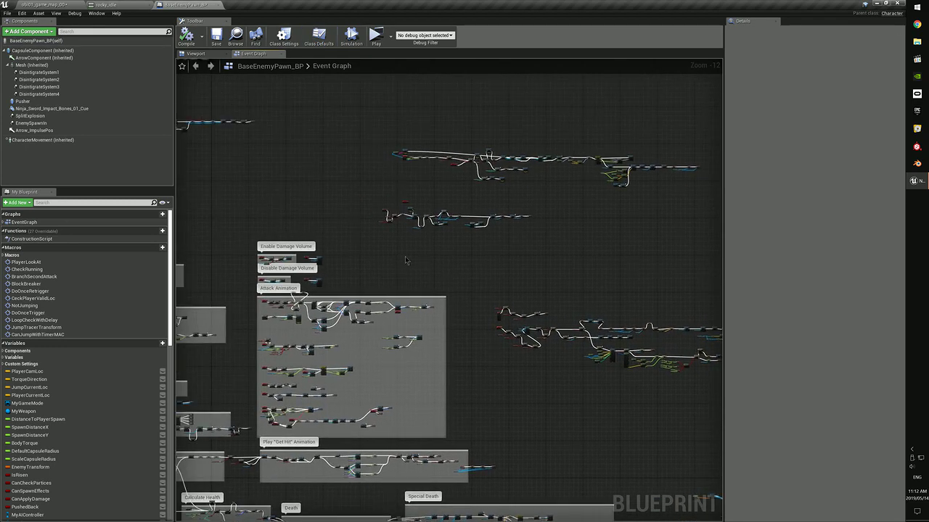
scroll(398, 221, "up", 5)
right_click_drag(455, 190, 396, 234)
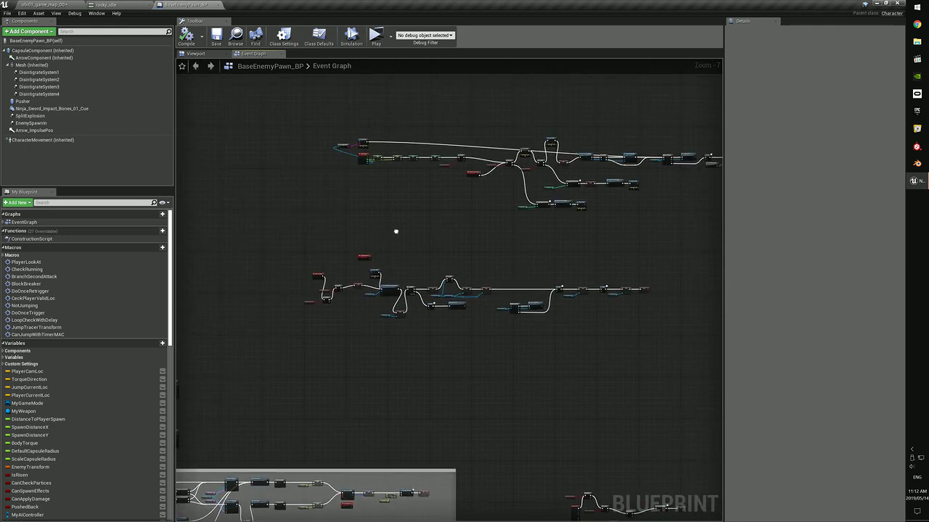
scroll(382, 175, "up", 4)
scroll(381, 208, "down", 4)
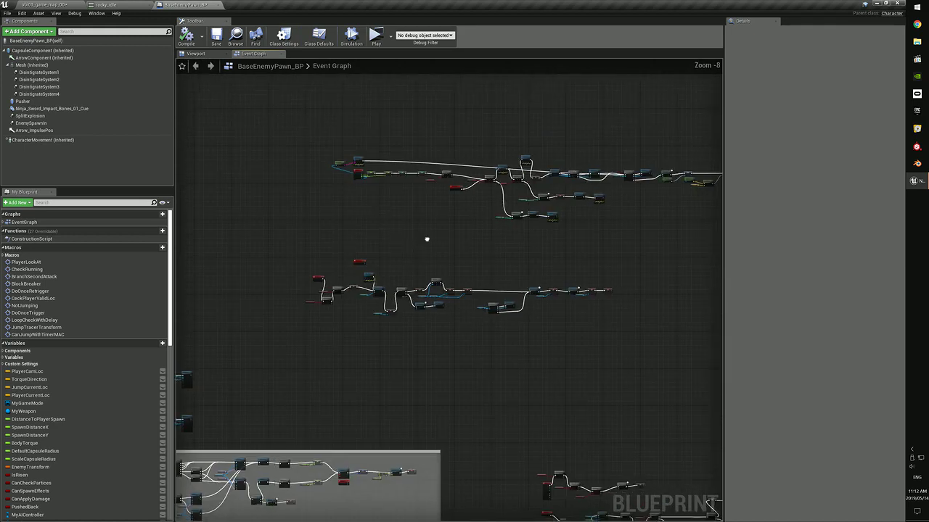
scroll(332, 251, "up", 5)
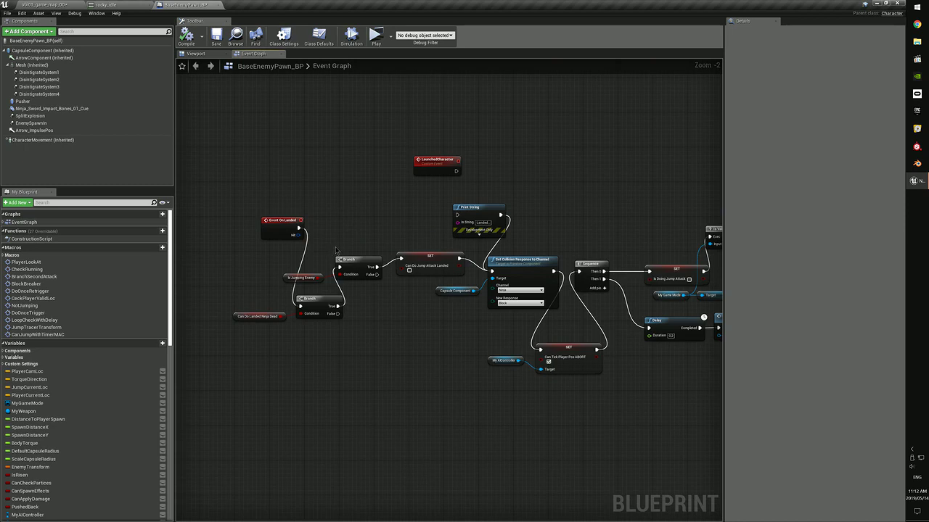
- Select the node chain above the Event On Landed chain and move it farther up and to the right in the graph
scroll(359, 262, "down", 5)
scroll(250, 170, "down", 4)
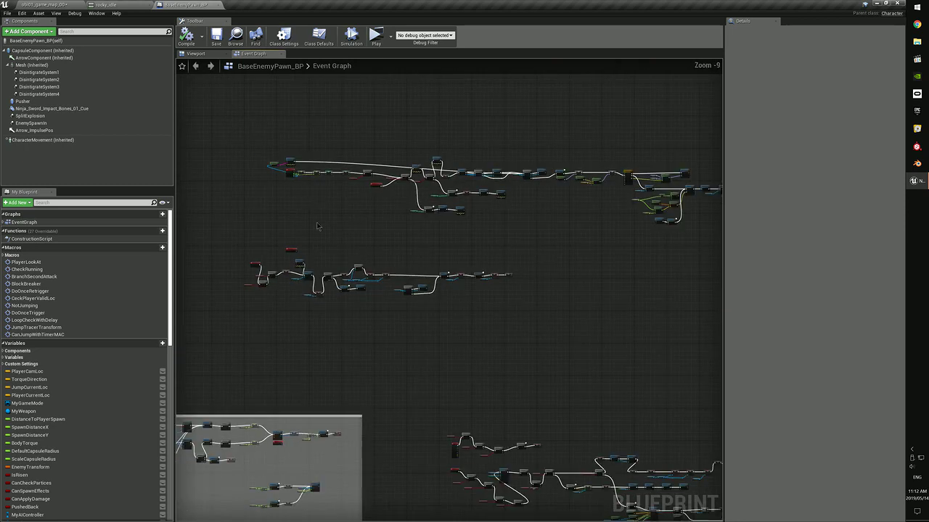
left_click_drag(387, 221, 645, 257)
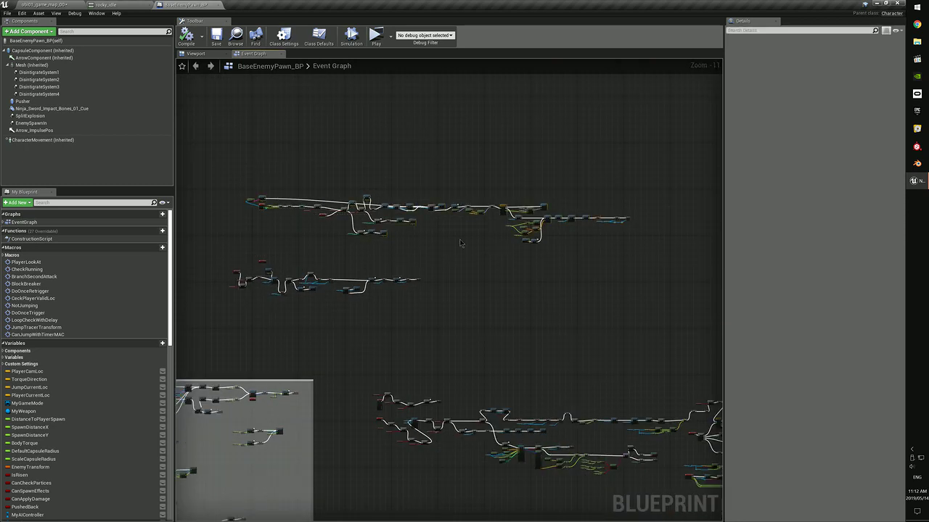
left_click_drag(366, 199, 492, 138)
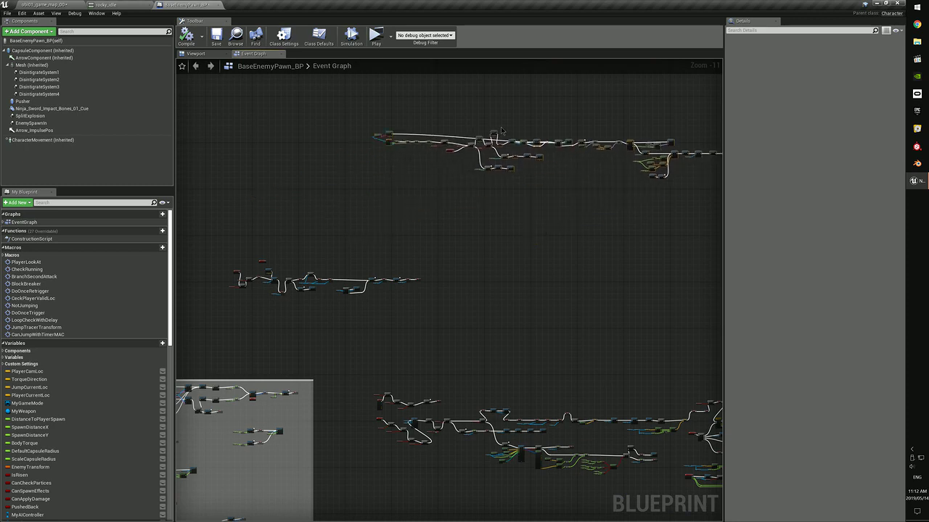
- Look over the uncommented node chains above the Rising Morph group and return to the Event On Landed chain
right_click_drag(341, 237, 460, 222)
right_click_drag(233, 211, 540, 245)
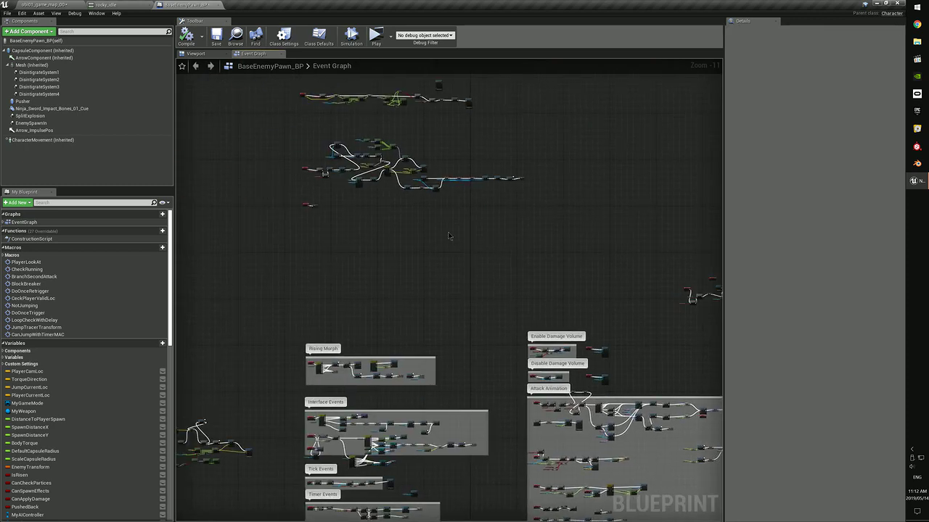
mouse_move(382, 200)
right_mouse_down()
mouse_move(404, 312)
mouse_move(401, 364)
right_mouse_up()
mouse_move(444, 195)
right_mouse_down()
mouse_move(407, 371)
mouse_move(406, 326)
mouse_move(377, 240)
mouse_move(290, 160)
right_mouse_up()
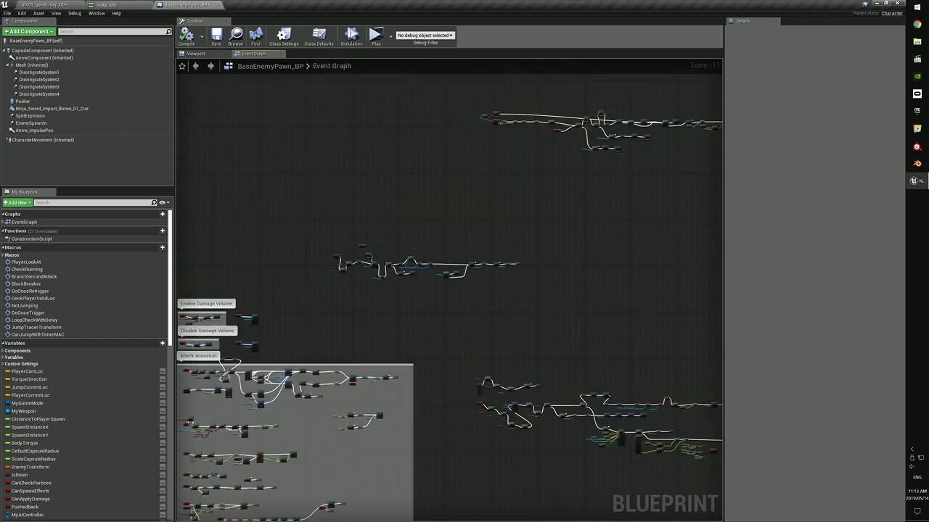
- Examine the long uncommented node chains to the right of the Attack Animation group from start to end and back
scroll(305, 260, "up", 6)
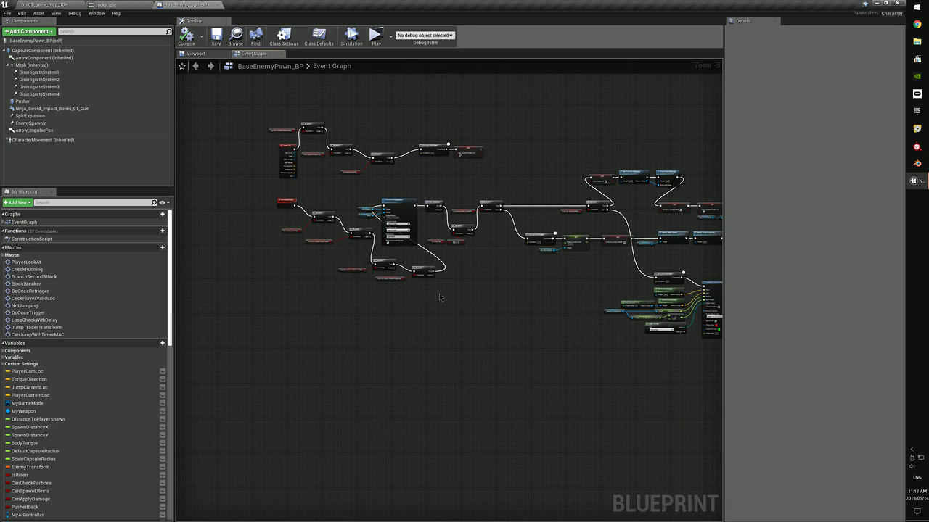
right_click_drag(519, 284, 471, 289)
scroll(472, 290, "down", 4)
right_click_drag(366, 319, 251, 296)
right_click_drag(478, 294, 360, 293)
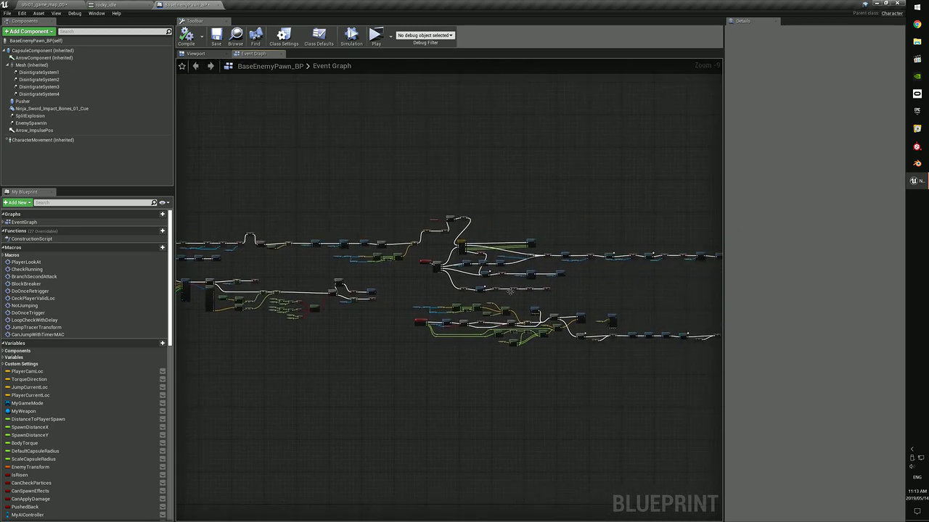
right_click_drag(605, 294, 585, 295)
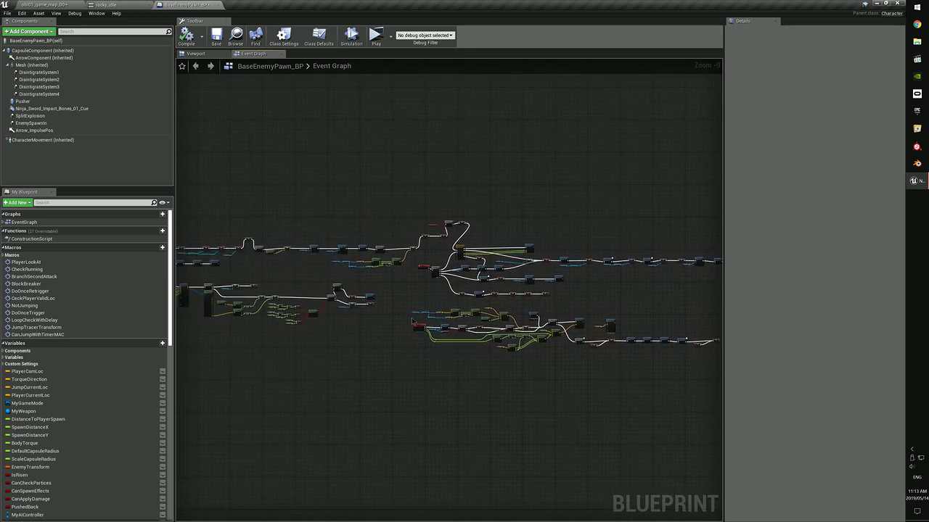
right_click_drag(378, 307, 485, 297)
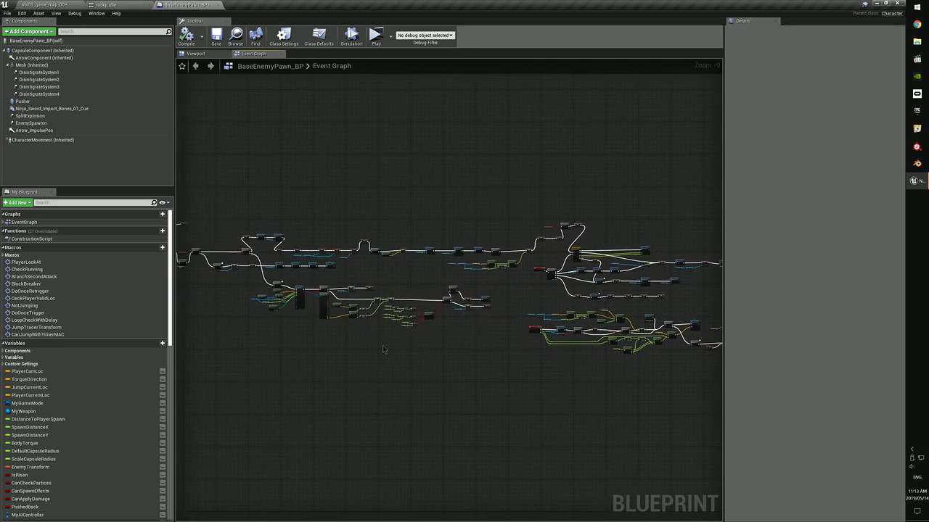
right_click_drag(360, 340, 422, 334)
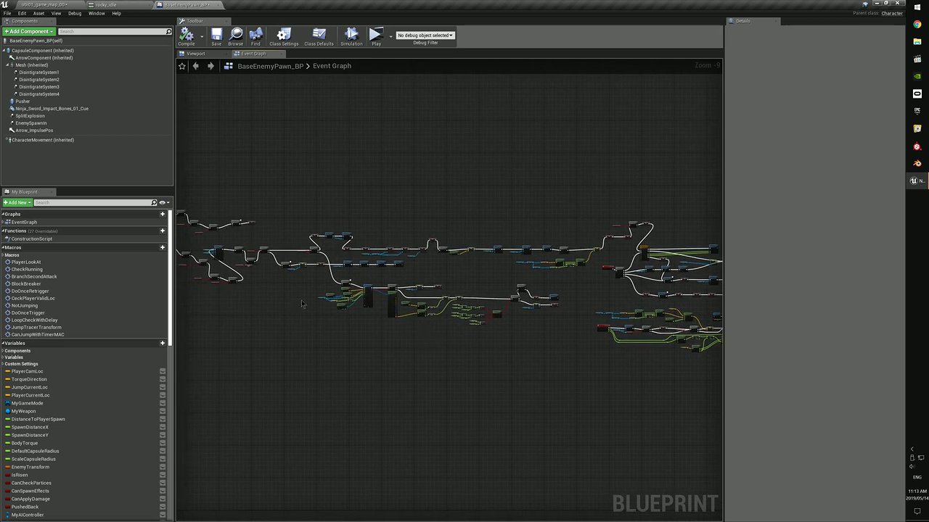
right_click_drag(302, 303, 439, 322)
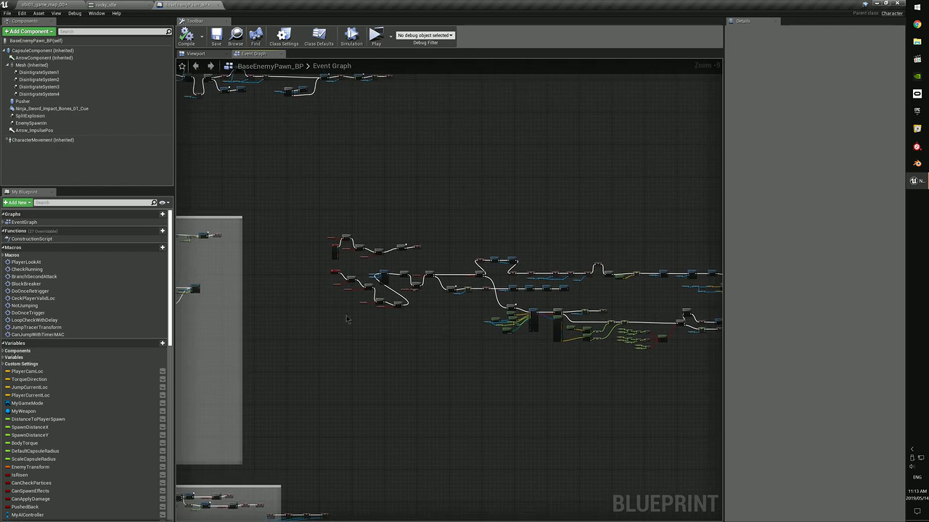
- Survey the graph from the Attack Animation group back up to the node chains above Rising Morph
right_click_drag(307, 290, 325, 331)
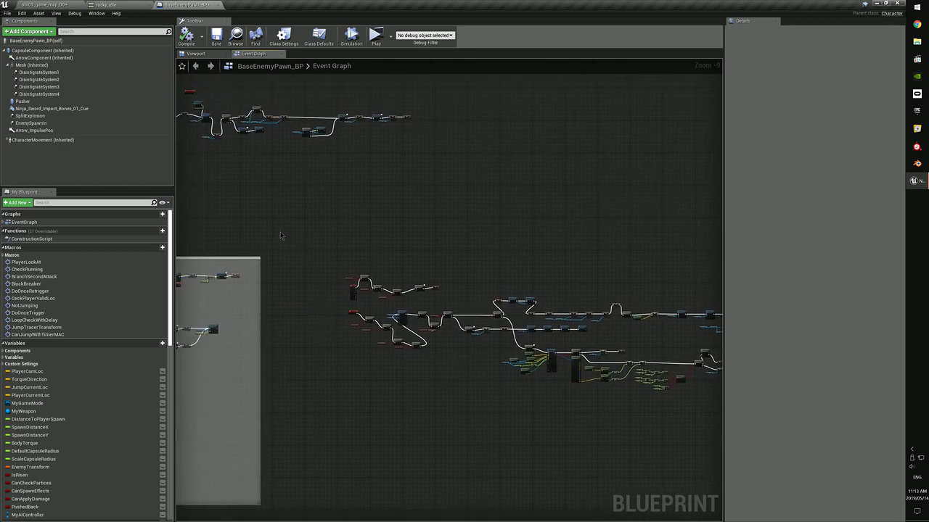
right_click_drag(233, 197, 365, 253)
scroll(344, 244, "down", 2)
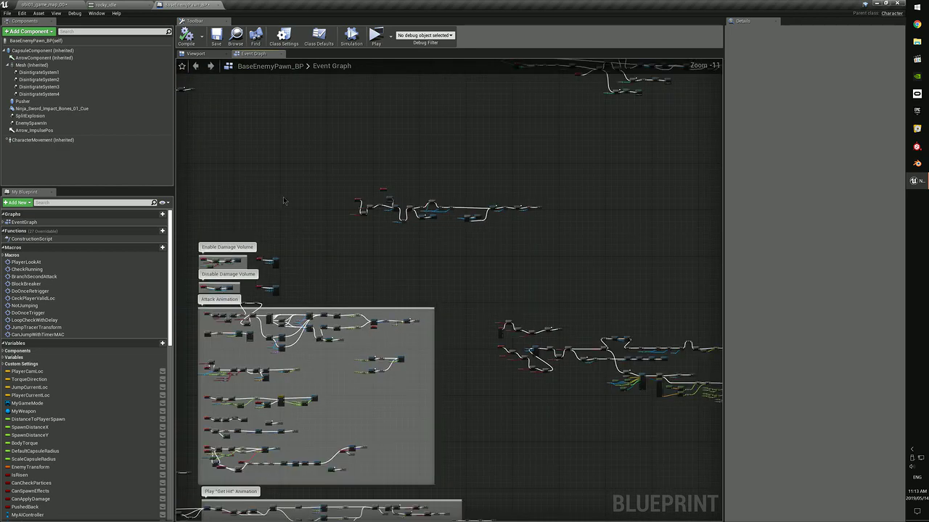
right_click_drag(283, 199, 450, 330)
right_click_drag(348, 282, 422, 323)
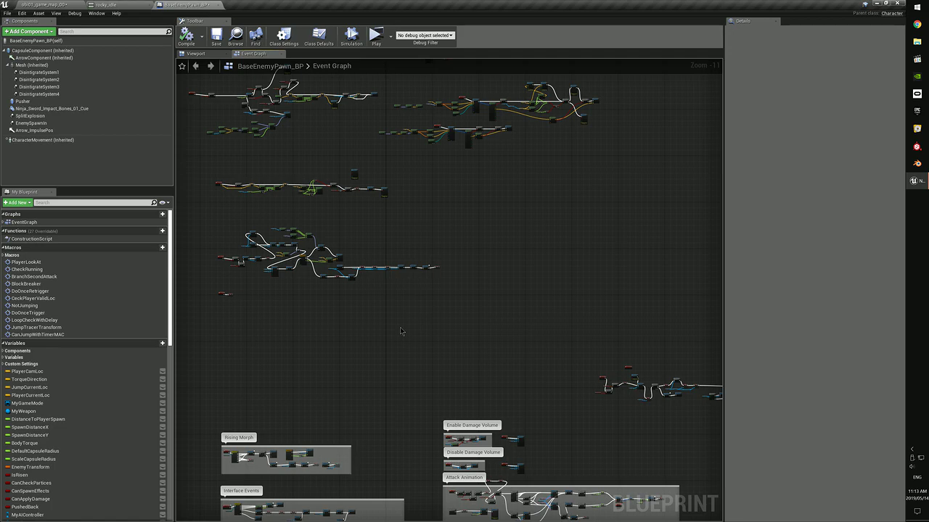
- Switch to the obi01_game_map_00 level and look around the shrine and player start area
left_click(43, 4)
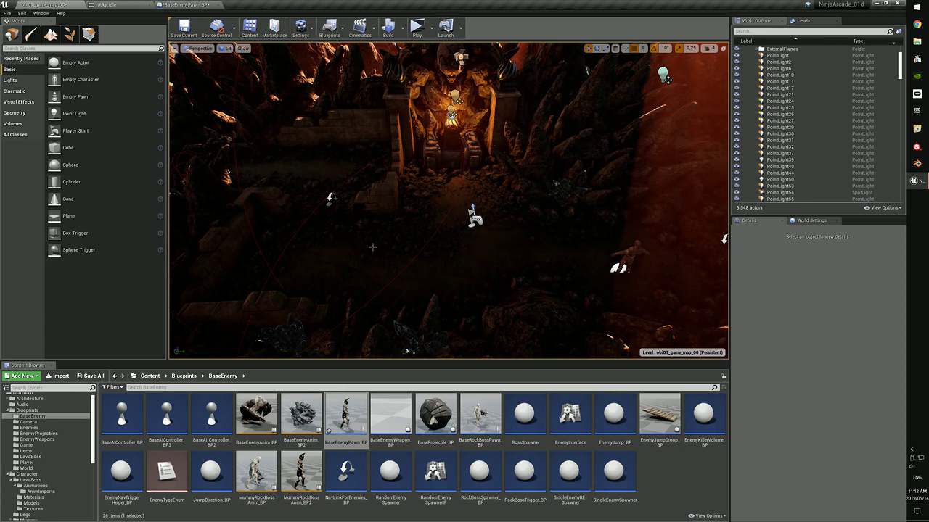
right_click_drag(434, 266, 504, 266)
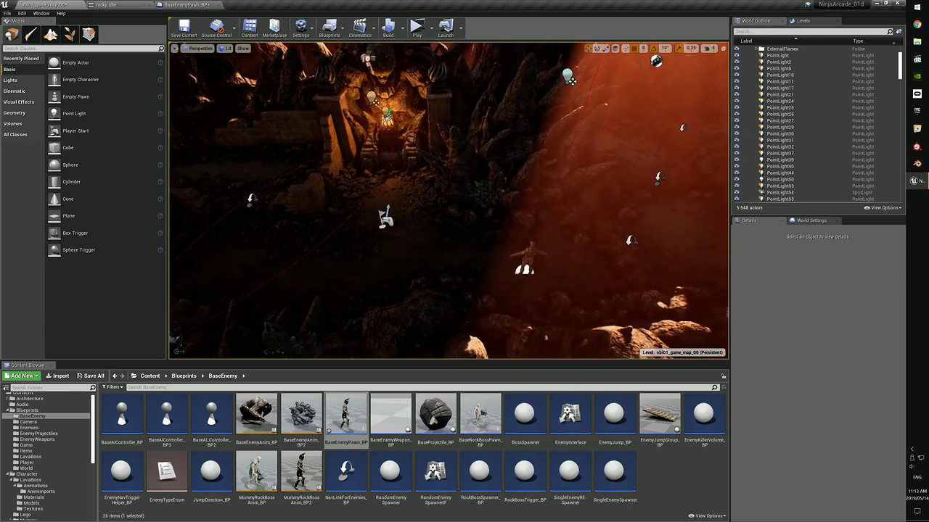
right_click_drag(450, 246, 428, 254)
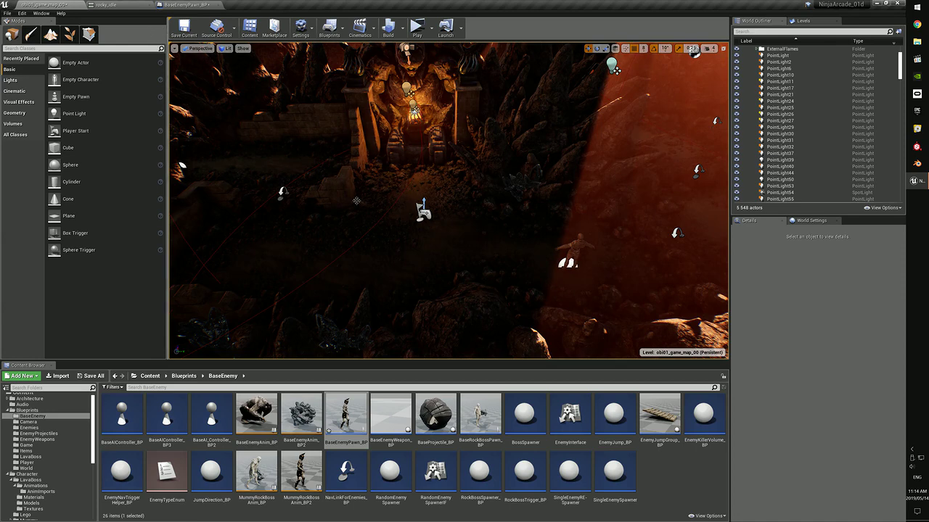
- Return to the BaseEnemyPawn_BP event graph and view the Event On Landed chain above the Attack Animation group
left_click(185, 6)
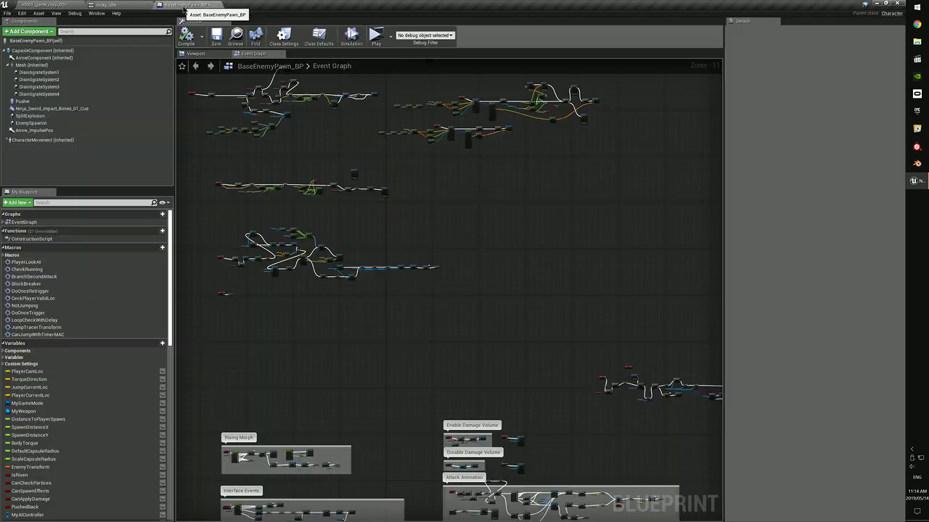
right_click_drag(561, 338, 312, 246)
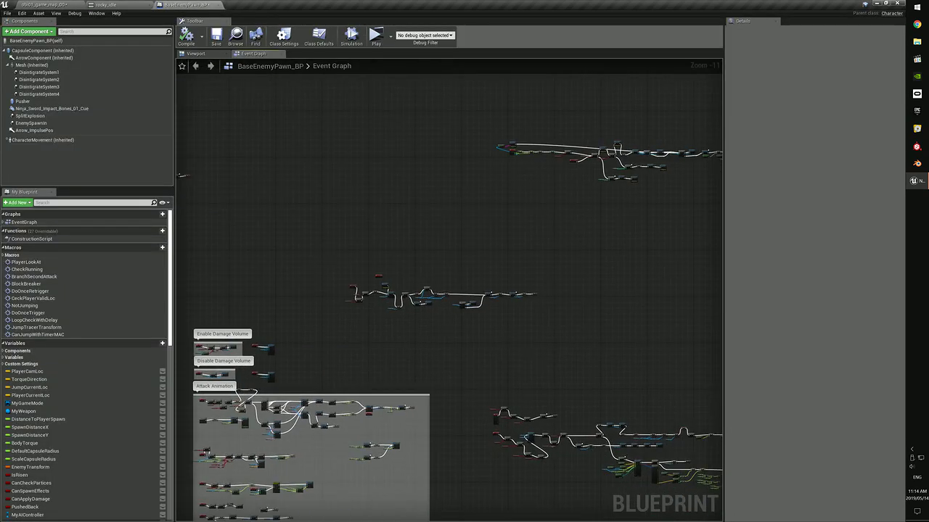
- Survey the event graph between the Attack Animation group, the long node chains beside it and the Rising Morph area
right_click_drag(604, 446, 411, 328)
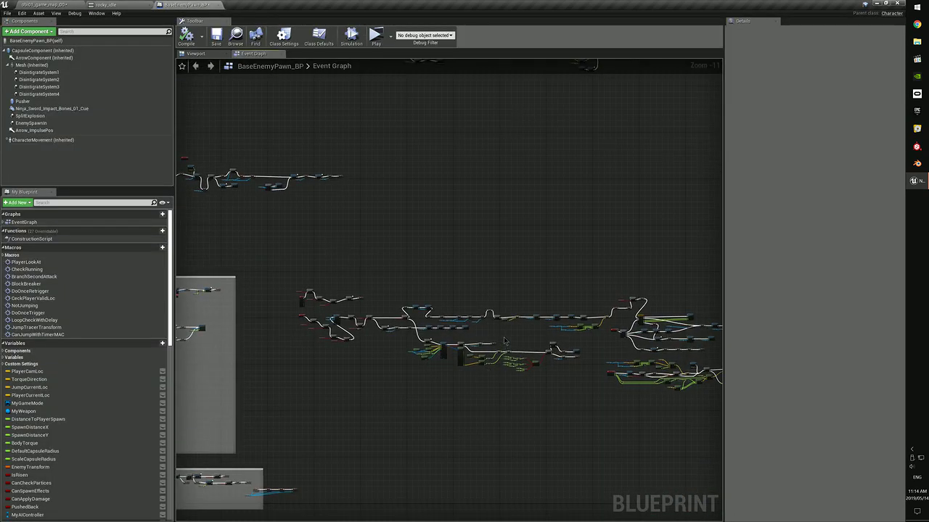
right_click_drag(491, 336, 507, 344)
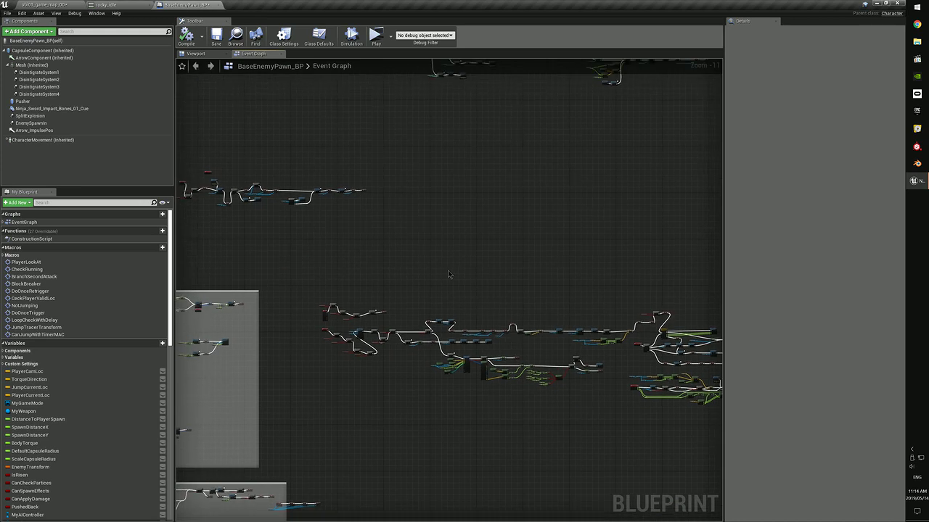
right_click_drag(448, 274, 510, 286)
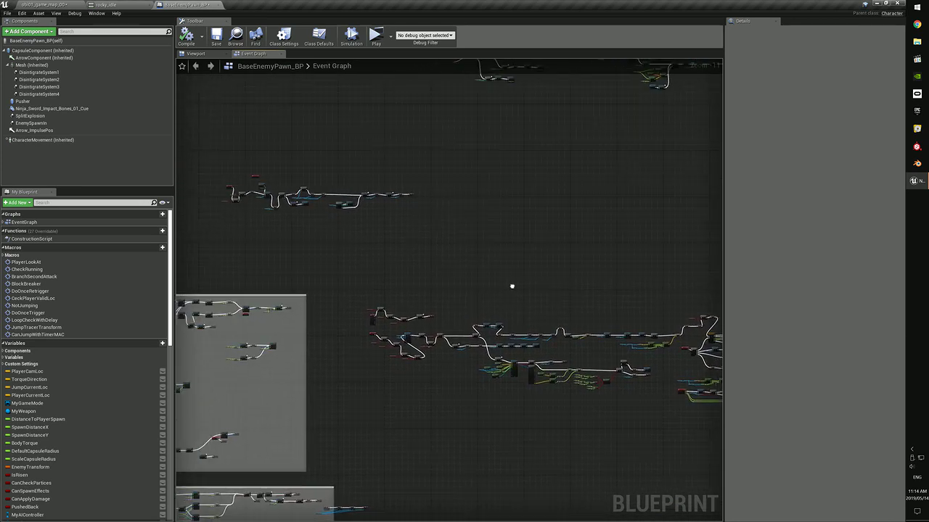
right_click_drag(354, 177, 437, 218)
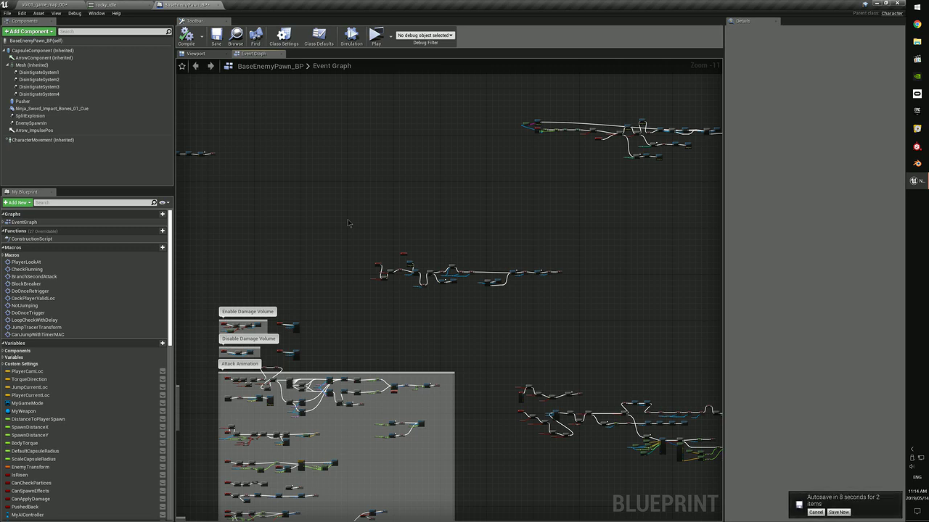
right_click_drag(540, 335, 303, 209)
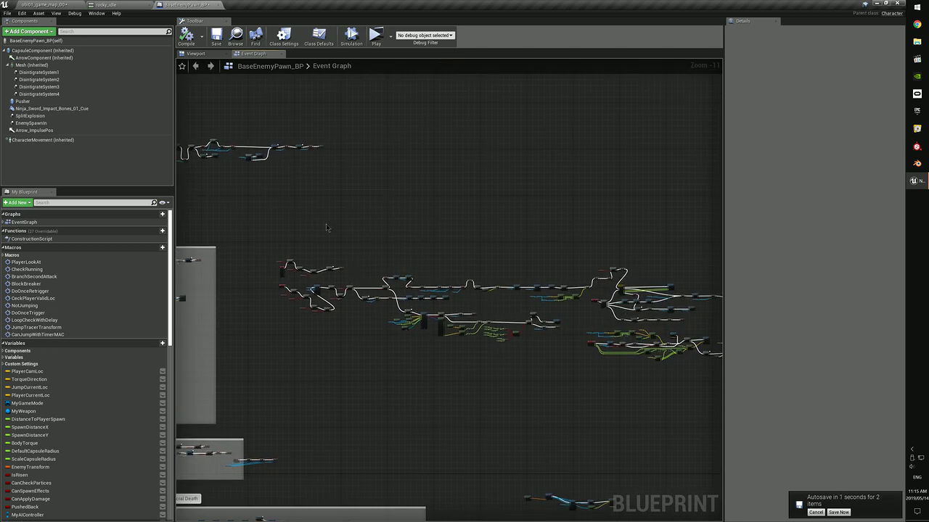
right_click_drag(290, 222, 428, 278)
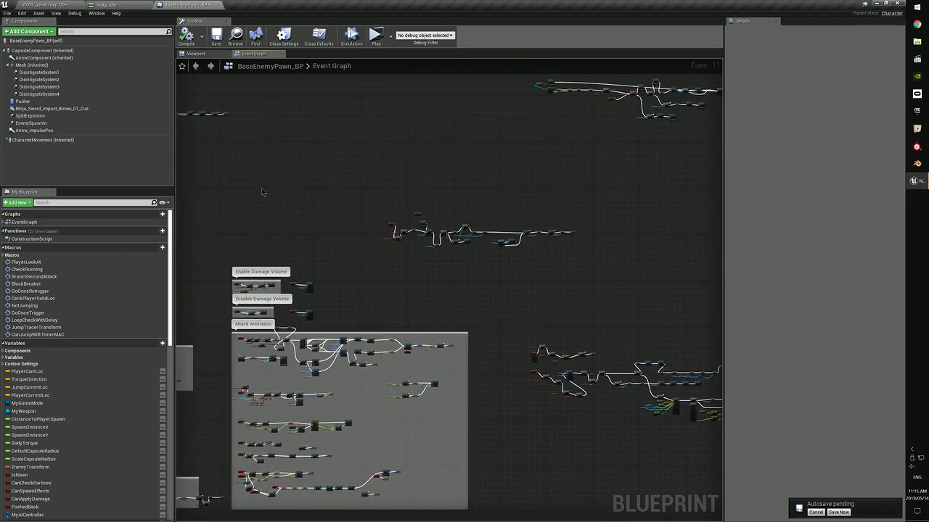
right_click_drag(262, 191, 206, 163)
right_click_drag(547, 316, 344, 234)
scroll(451, 265, "up", 2)
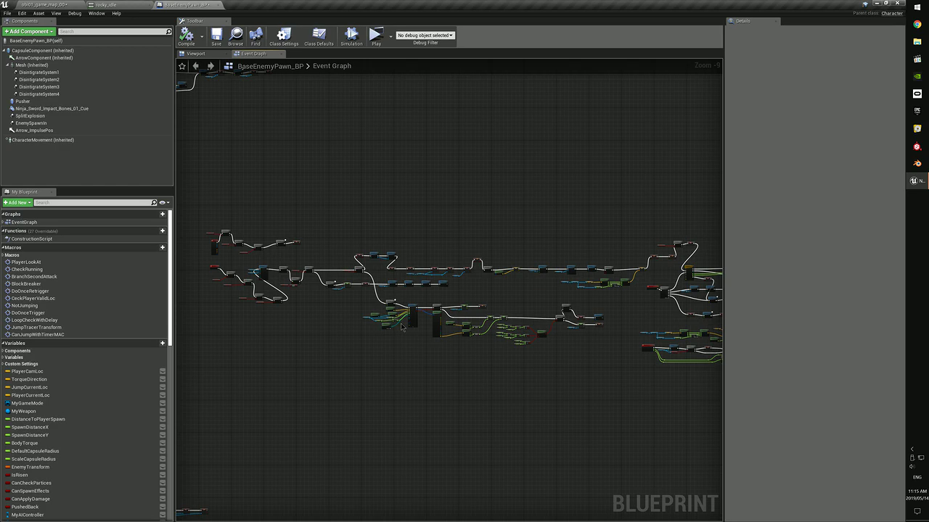
scroll(352, 331, "down", 2)
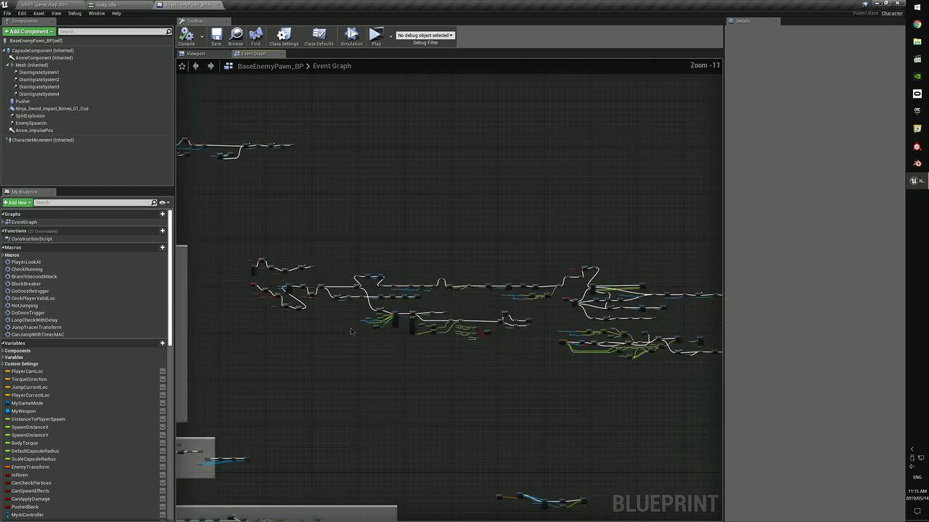
right_click_drag(275, 278, 510, 345)
right_click_drag(372, 246, 601, 385)
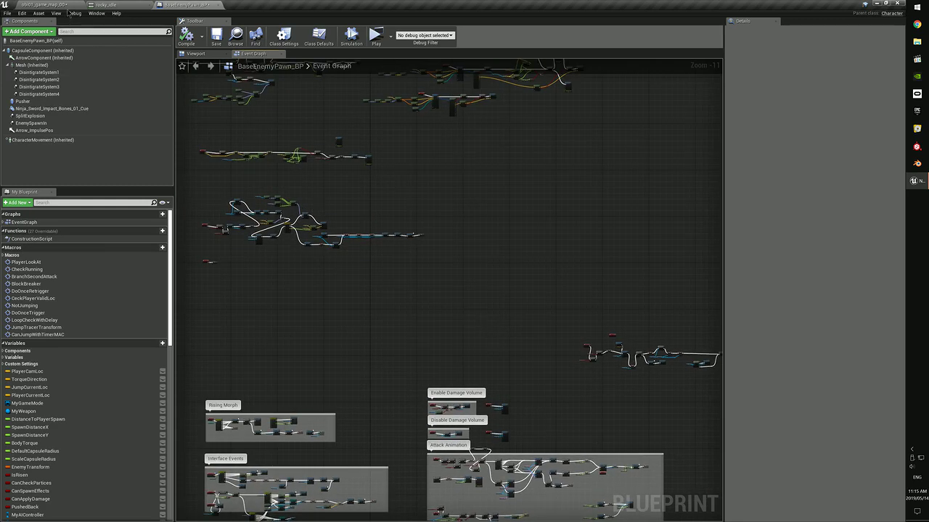
- Examine the jump attack sequence and its timeline at the far end of the long node chains
left_click(59, 4)
right_click_drag(635, 325, 335, 220)
right_click_drag(508, 335, 334, 231)
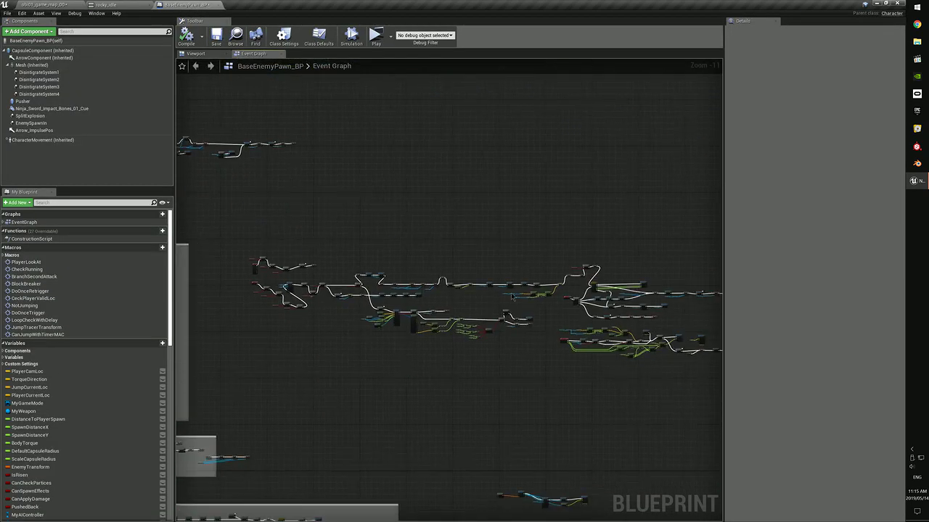
right_click_drag(572, 314, 459, 314)
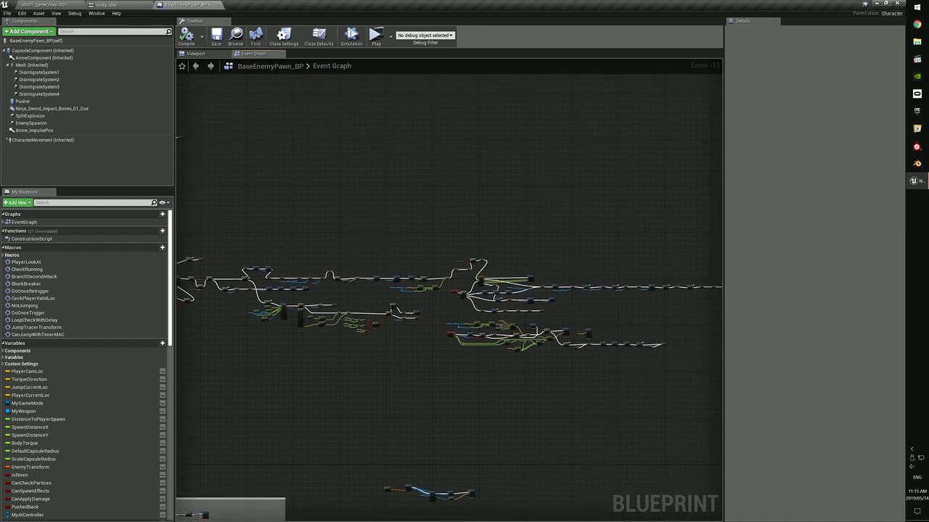
scroll(502, 324, "up", 3)
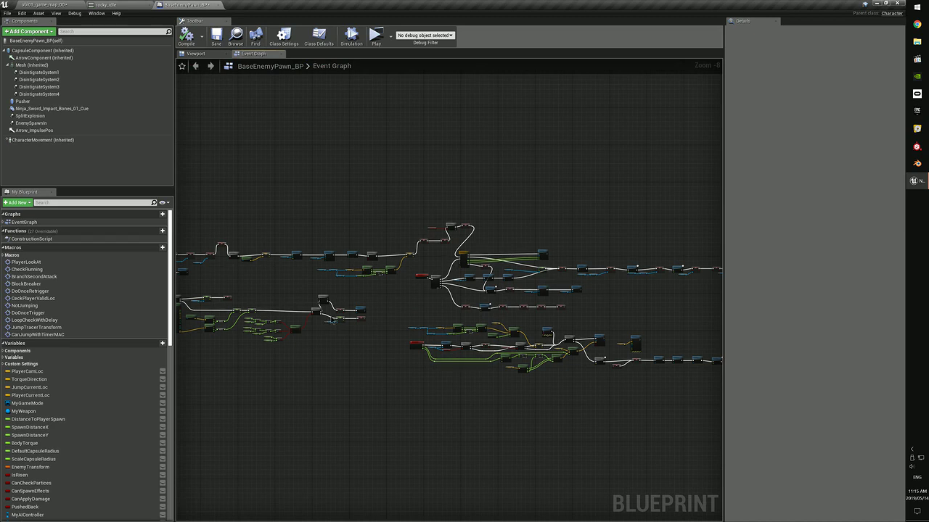
right_click_drag(331, 320, 244, 317)
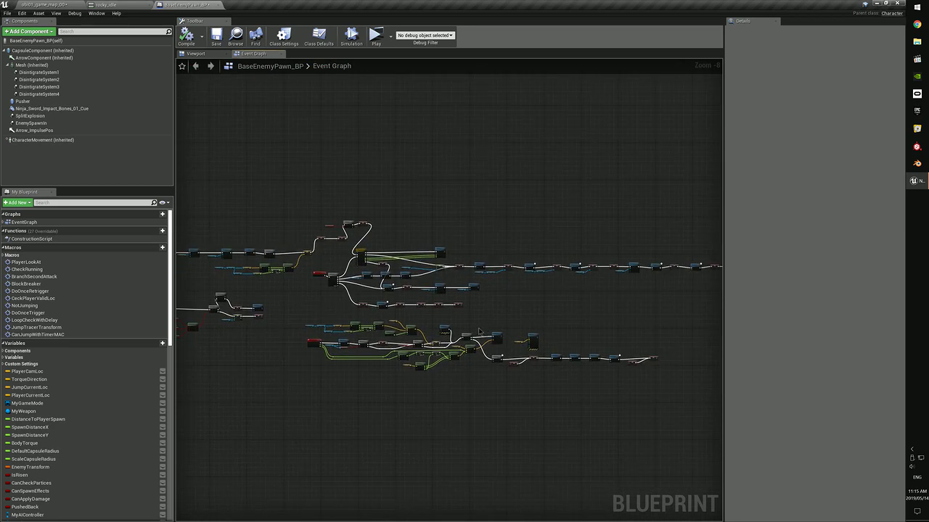
scroll(396, 294, "up", 3)
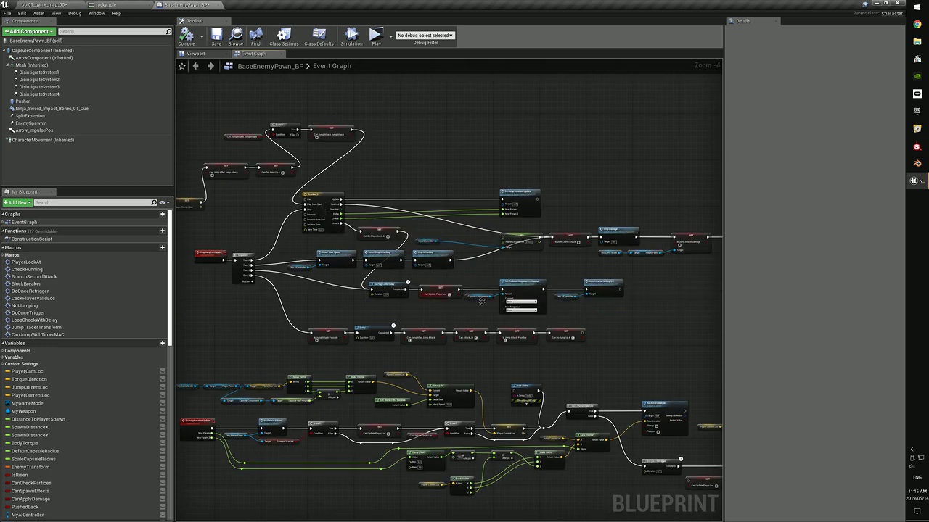
scroll(378, 292, "up", 1)
scroll(378, 293, "down", 4)
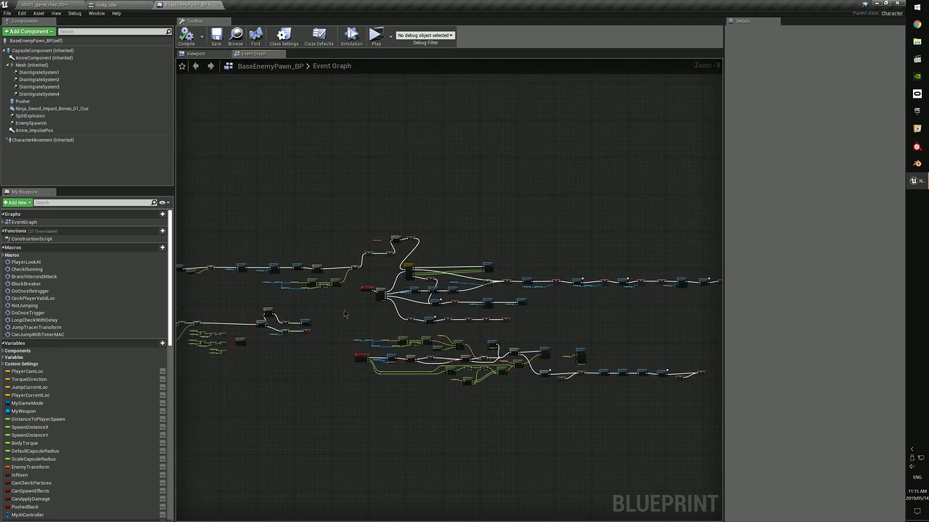
scroll(467, 295, "up", 6)
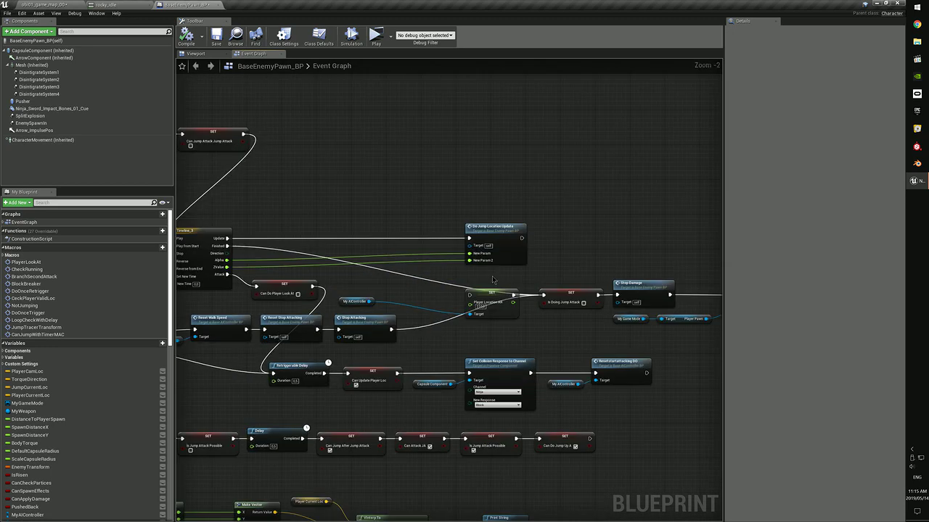
- Go to the DoJumpLocationUpdate event's definition and examine its nodes from Do Forward Scan through Lerp to SetActorLocation
double_click(498, 258)
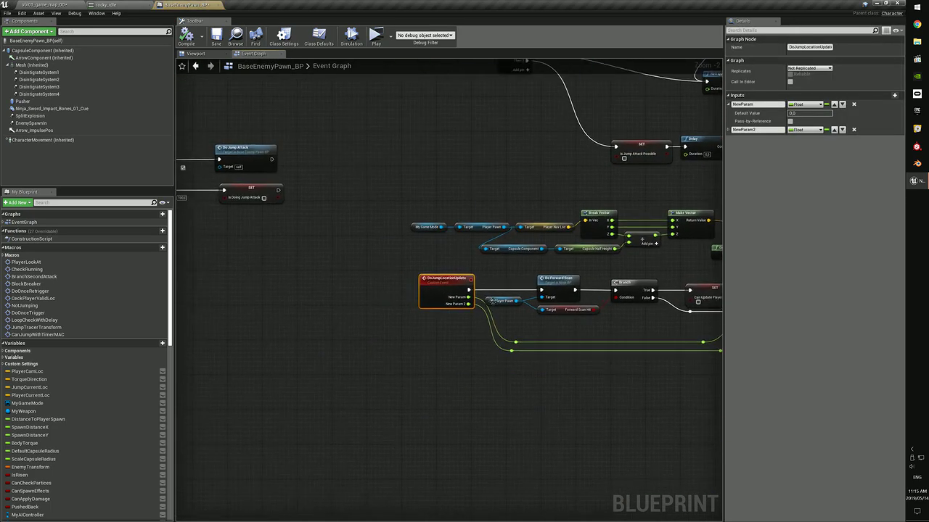
left_click(568, 394)
right_click_drag(568, 394, 343, 368)
right_click_drag(572, 353, 338, 345)
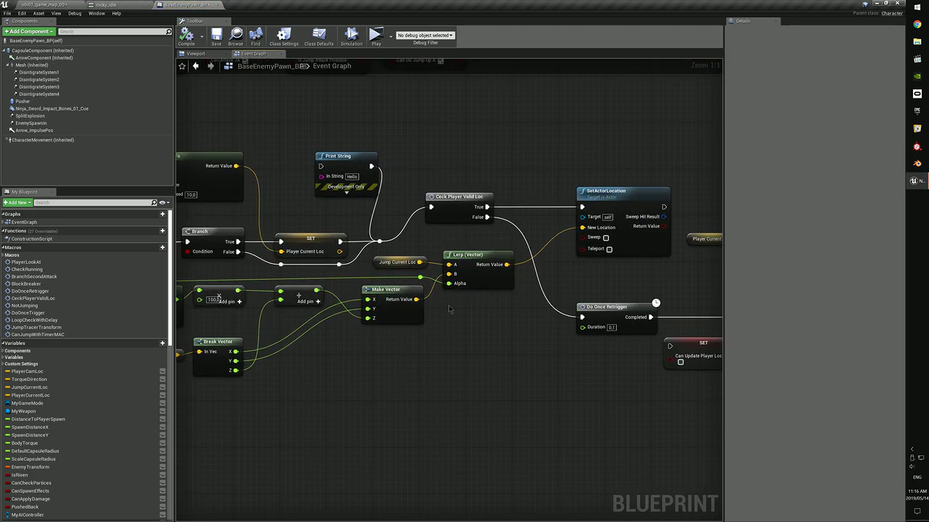
right_click_drag(465, 271, 537, 282)
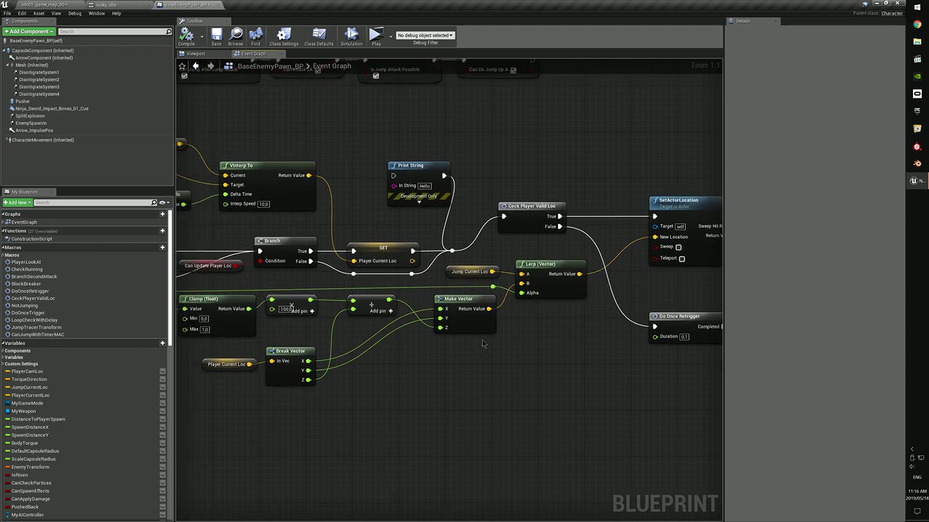
right_click_drag(397, 379, 477, 390)
scroll(408, 386, "down", 2)
right_click_drag(408, 386, 446, 394)
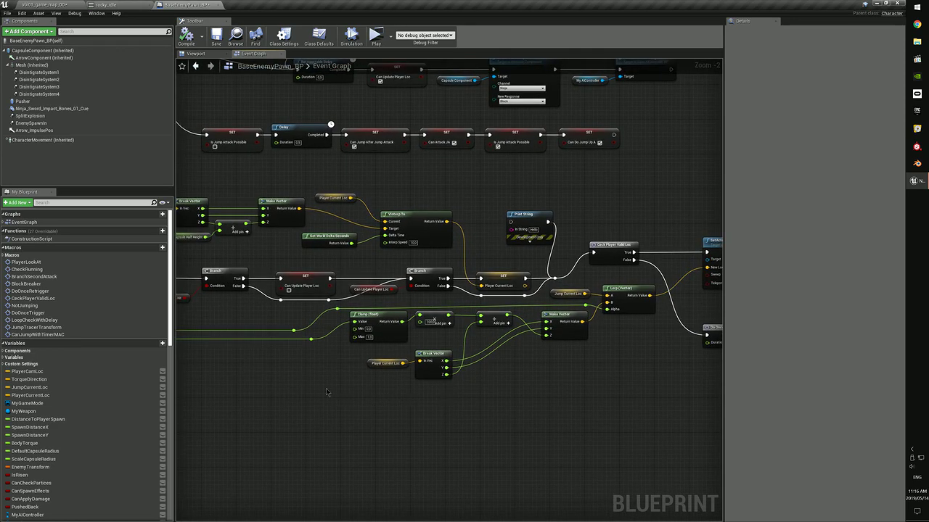
mouse_move(326, 390)
right_mouse_down()
mouse_move(460, 381)
mouse_move(325, 388)
right_mouse_up()
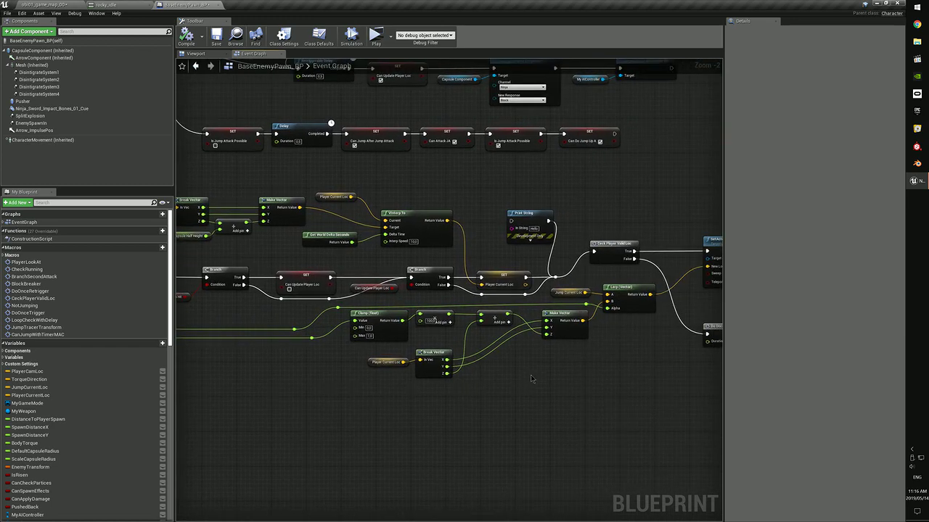
scroll(471, 304, "down", 3)
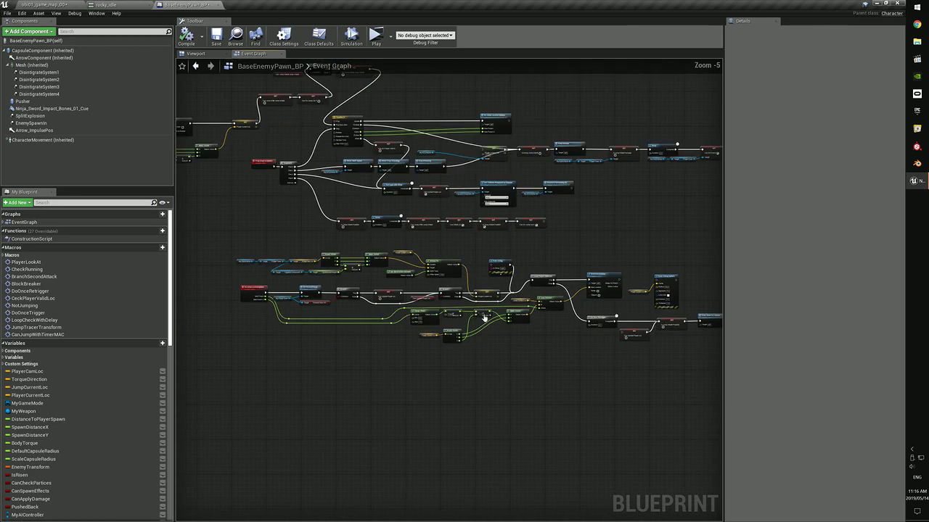
scroll(407, 301, "up", 2)
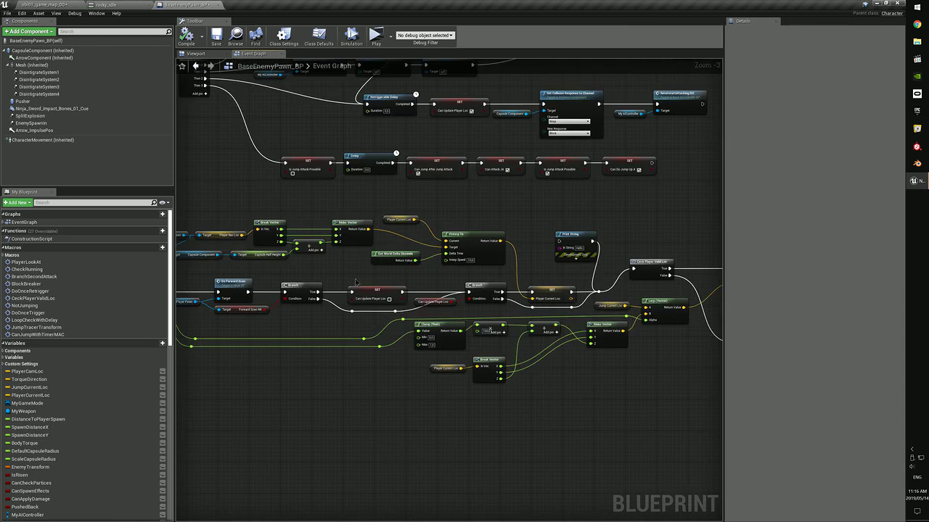
- View the jump attack sequence and the DoJumpLocationUpdate chain together in one overview
scroll(301, 272, "down", 3)
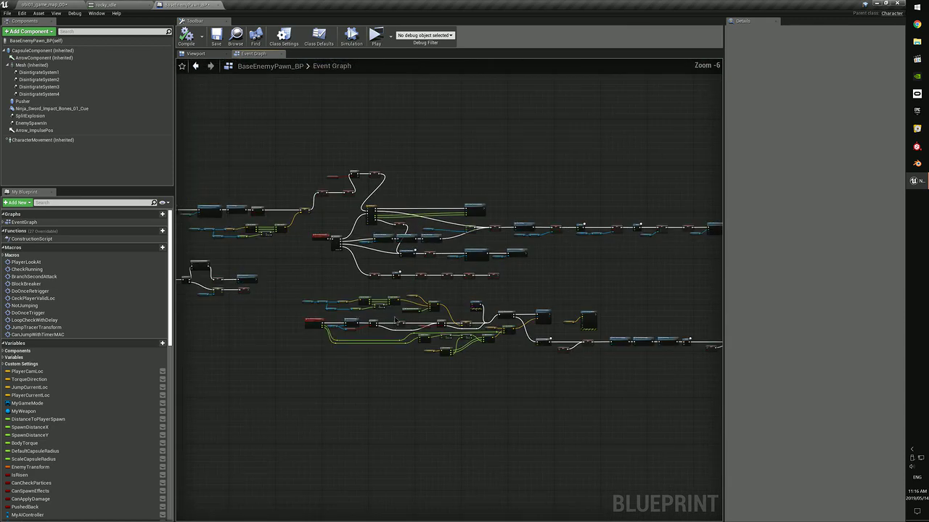
right_click_drag(359, 290, 366, 314)
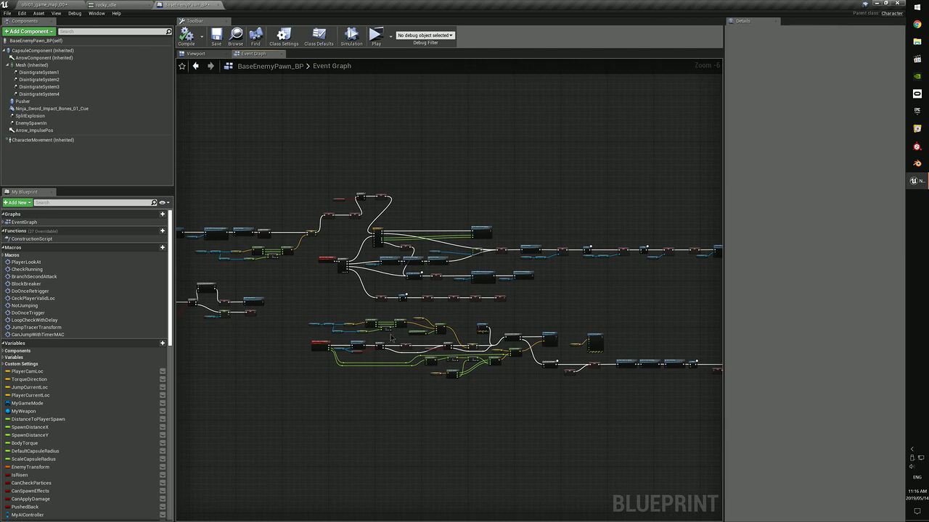
right_click_drag(317, 286, 327, 315)
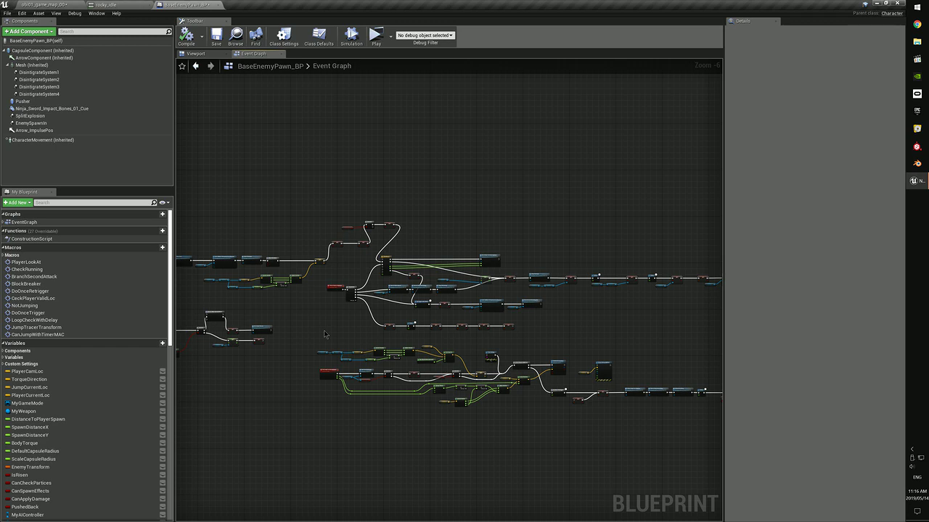
right_click_drag(288, 222, 345, 243)
right_click_drag(288, 240, 319, 249)
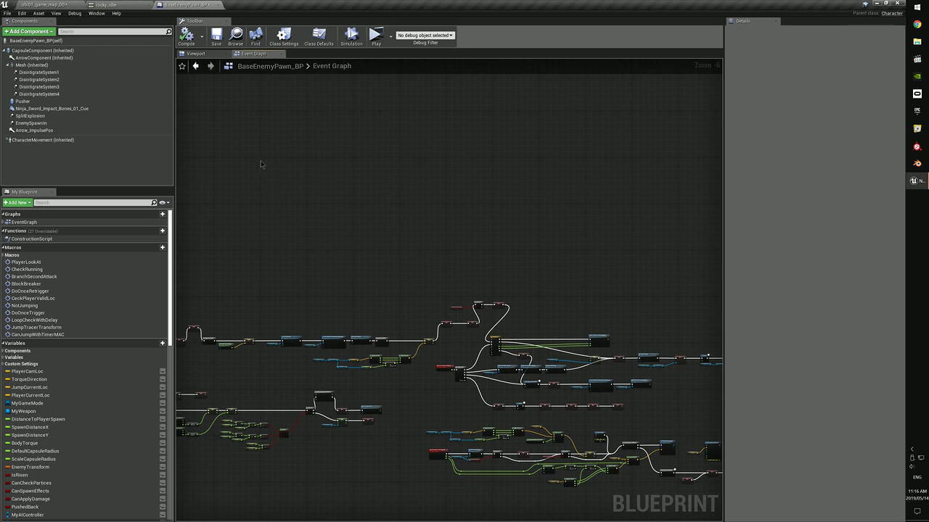
- Survey the graph from the jump logic back past the Attack Animation group to the node chains above Rising Morph
right_click_drag(218, 103, 426, 223)
scroll(378, 220, "down", 4)
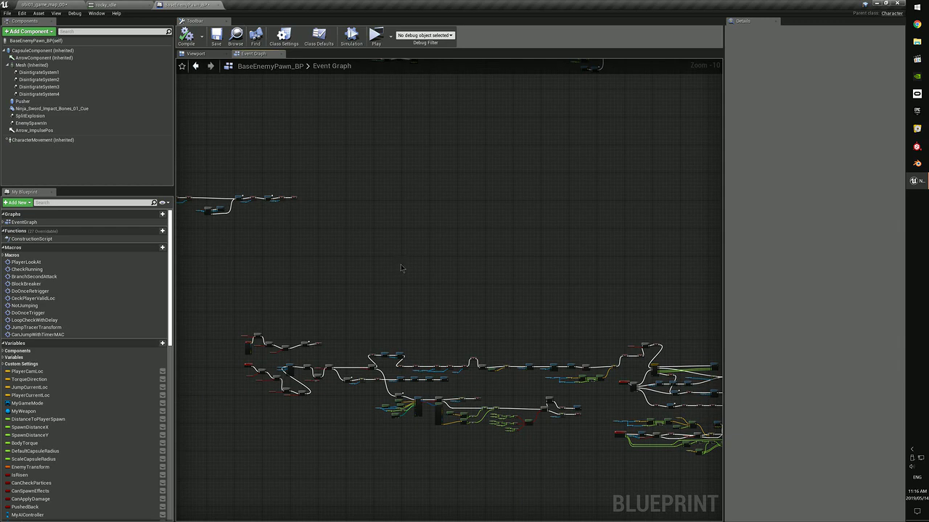
right_click_drag(314, 255, 456, 270)
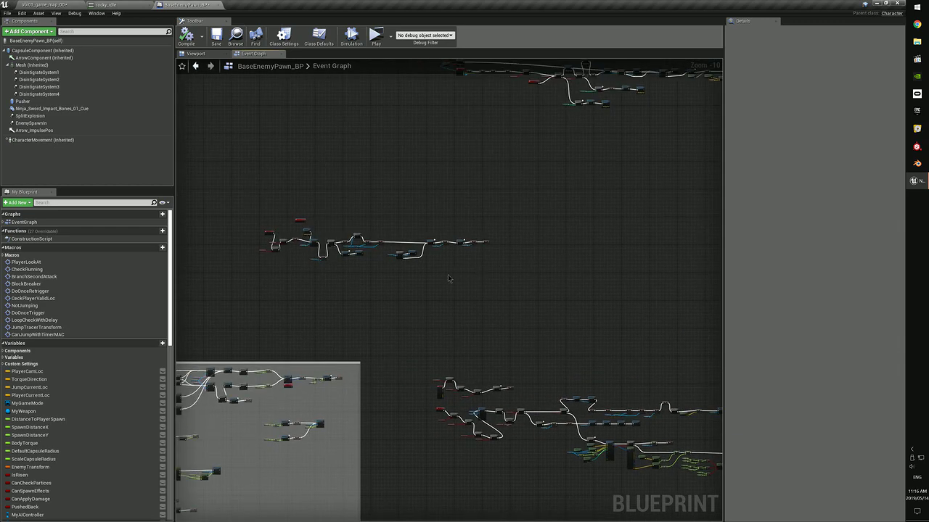
right_click_drag(346, 172, 419, 266)
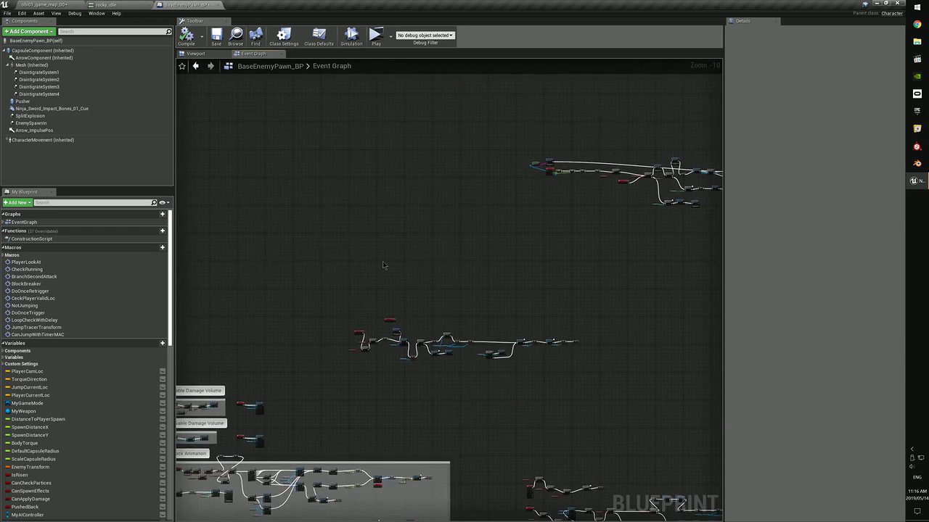
right_click_drag(307, 221, 449, 254)
scroll(335, 253, "down", 1)
right_click_drag(335, 186, 496, 271)
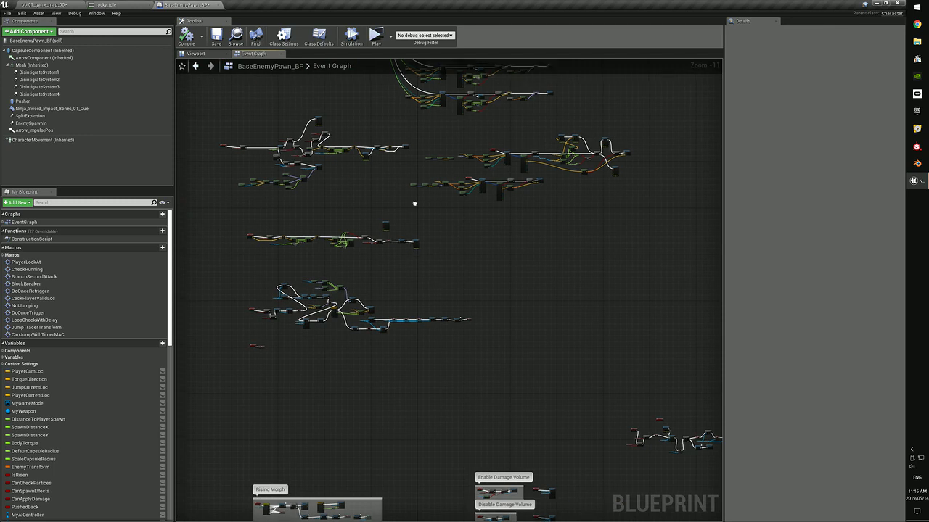
right_click_drag(414, 201, 440, 308)
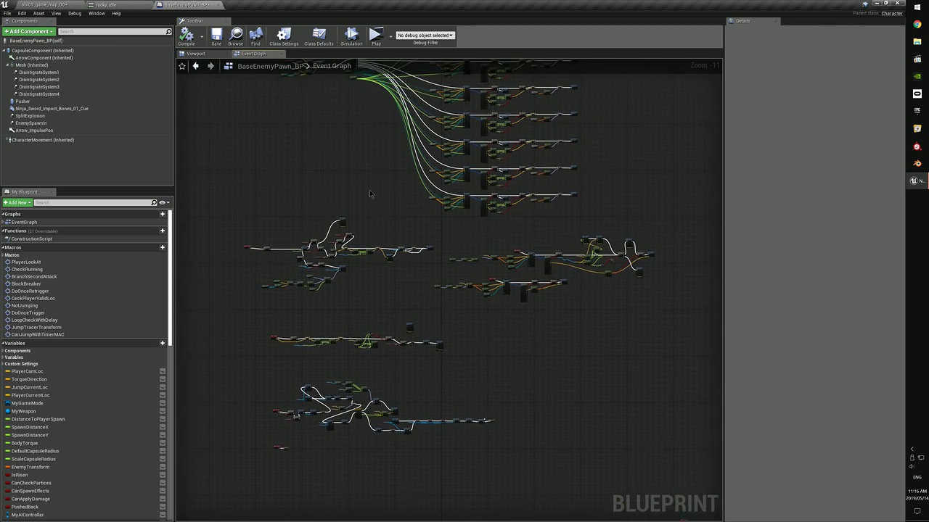
right_click_drag(369, 190, 398, 258)
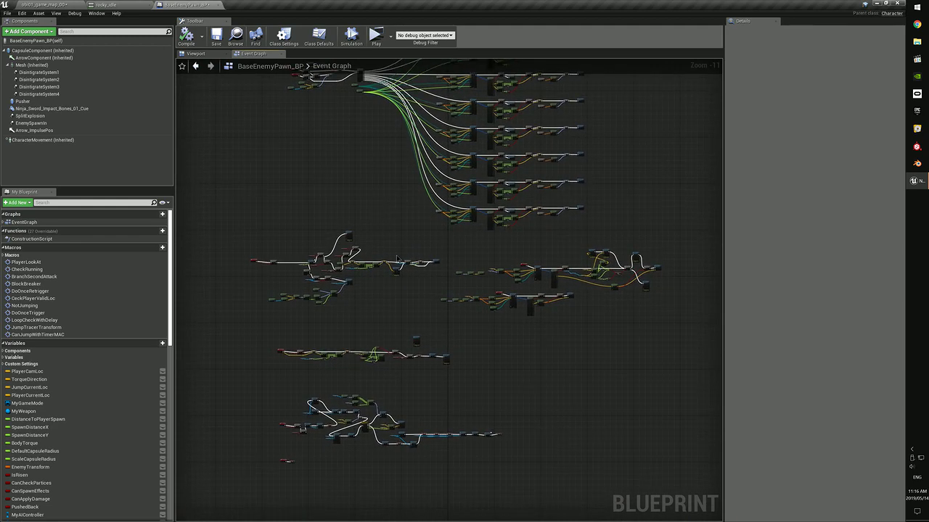
right_click_drag(446, 334, 447, 247)
scroll(437, 262, "up", 1)
scroll(421, 252, "up", 1)
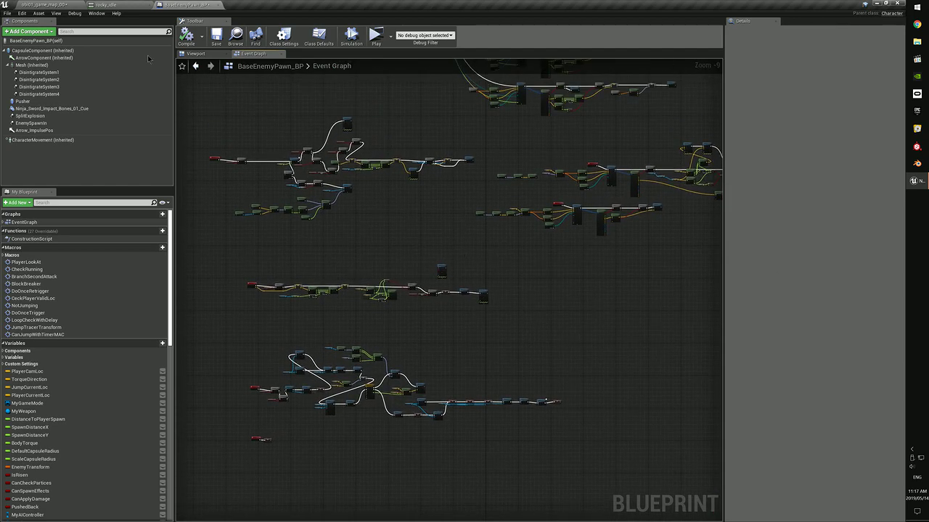
- Switch to the obi01_game_map_00 level
left_click(62, 4)
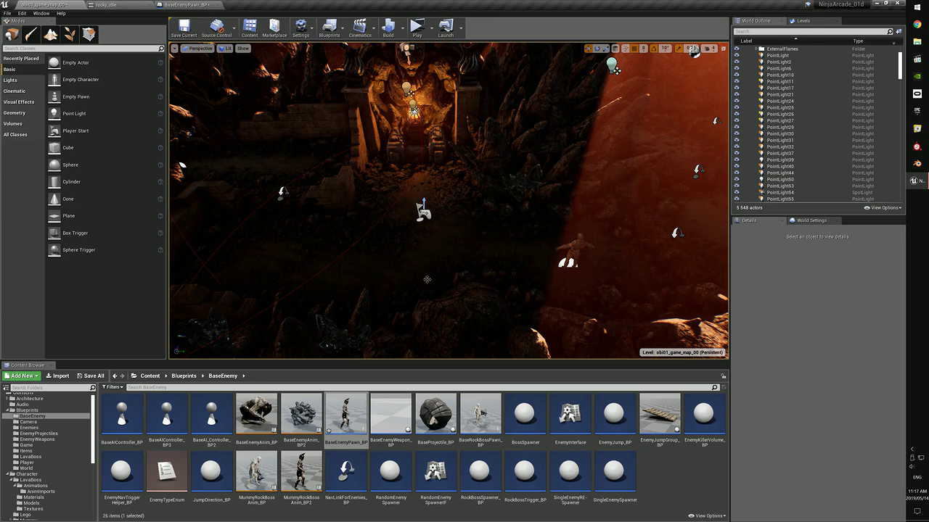
- Select the NavLinkForEnemies_BP nav link at the ledge beside the throne area
mouse_move(344, 277)
right_mouse_down()
mouse_move(363, 276)
mouse_move(344, 277)
right_mouse_up()
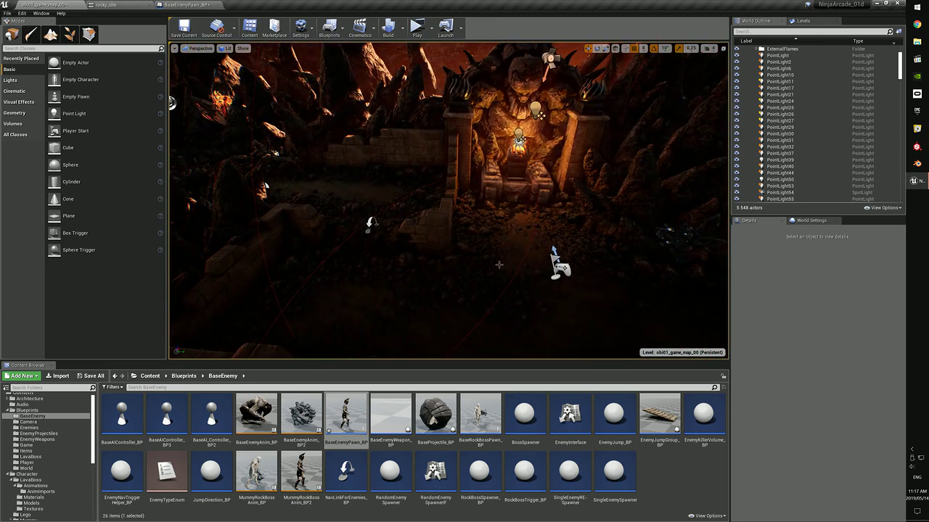
mouse_move(367, 251)
right_mouse_down()
mouse_move(346, 262)
mouse_move(366, 266)
mouse_move(364, 257)
mouse_move(374, 269)
mouse_move(366, 268)
right_mouse_up()
key("w")
key("s")
key("s")
key("w")
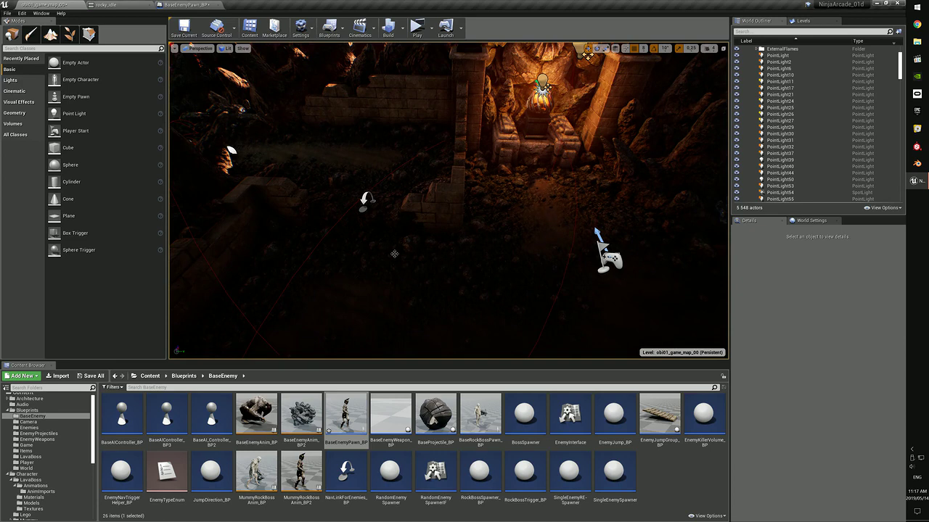
left_click(366, 200)
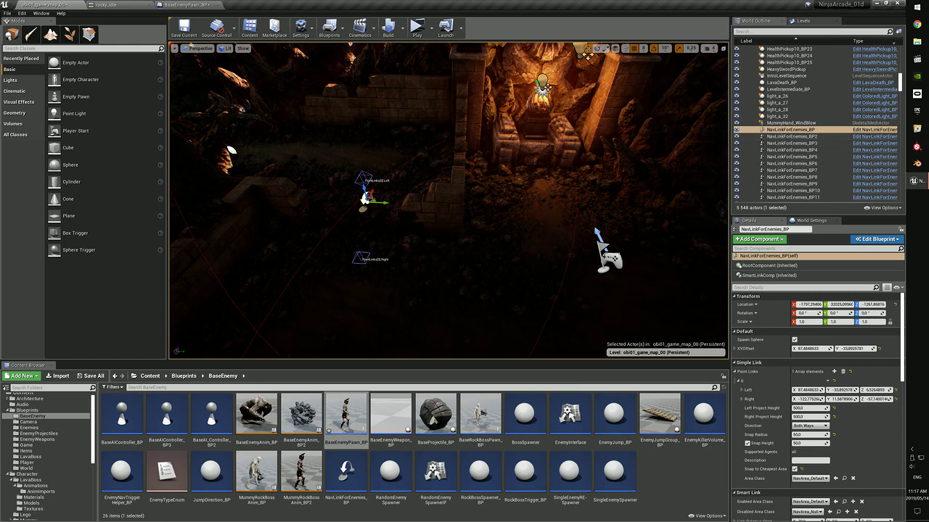
- Show the navigation mesh and inspect the selected link between the upper ledge and the ground from several angles
mouse_move(421, 249)
right_mouse_down()
mouse_move(431, 240)
mouse_move(437, 257)
right_mouse_up()
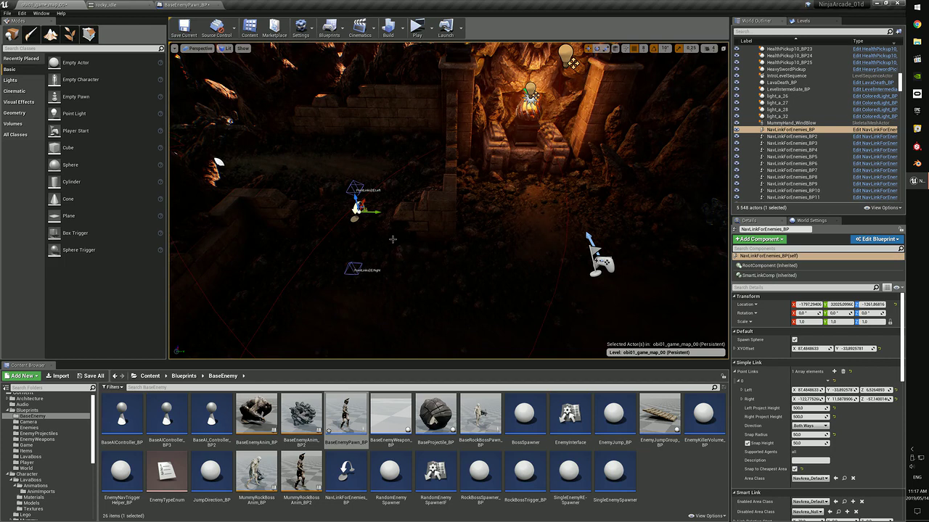
key("p")
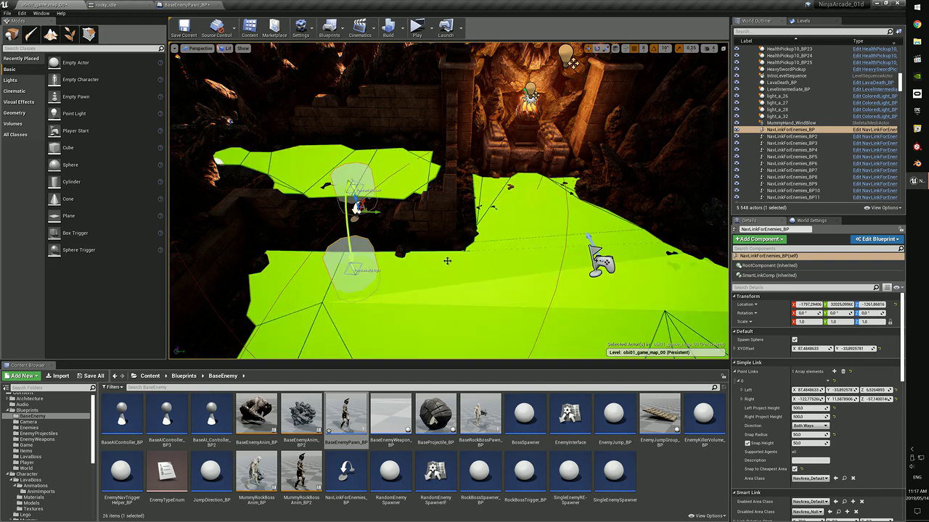
right_click_drag(447, 261, 439, 279)
right_click_drag(531, 177, 531, 162)
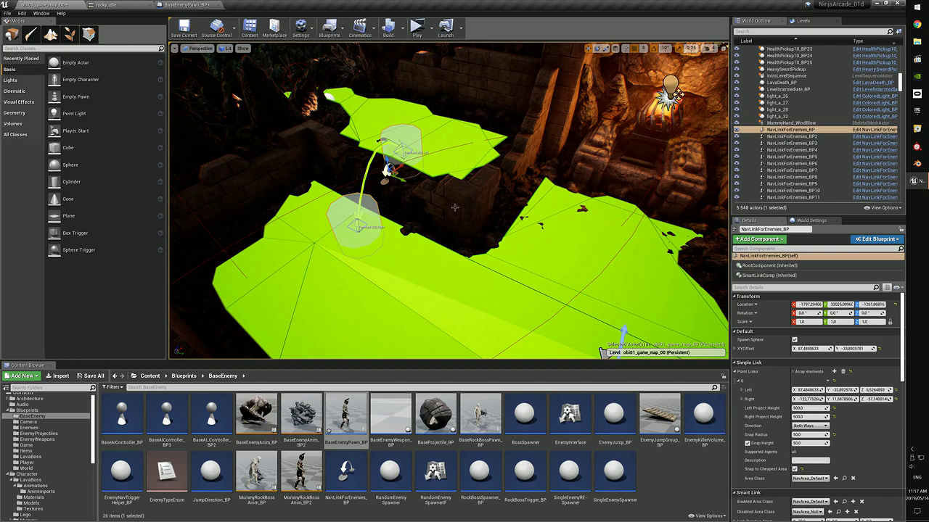
right_click_drag(359, 212, 414, 225)
left_click_drag(443, 215, 363, 227, "alt")
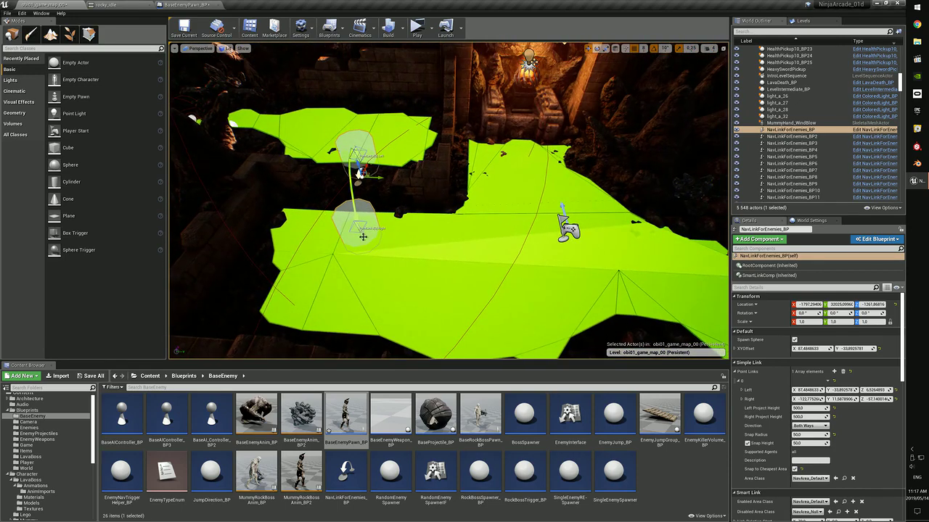
left_click_drag(363, 227, 370, 226, "alt")
right_click_drag(532, 263, 532, 252)
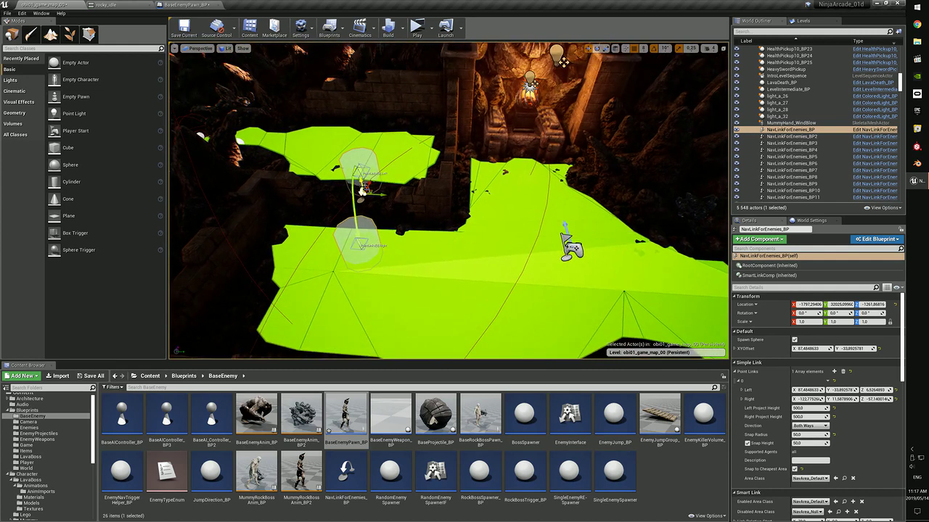
right_click_drag(450, 232, 459, 223)
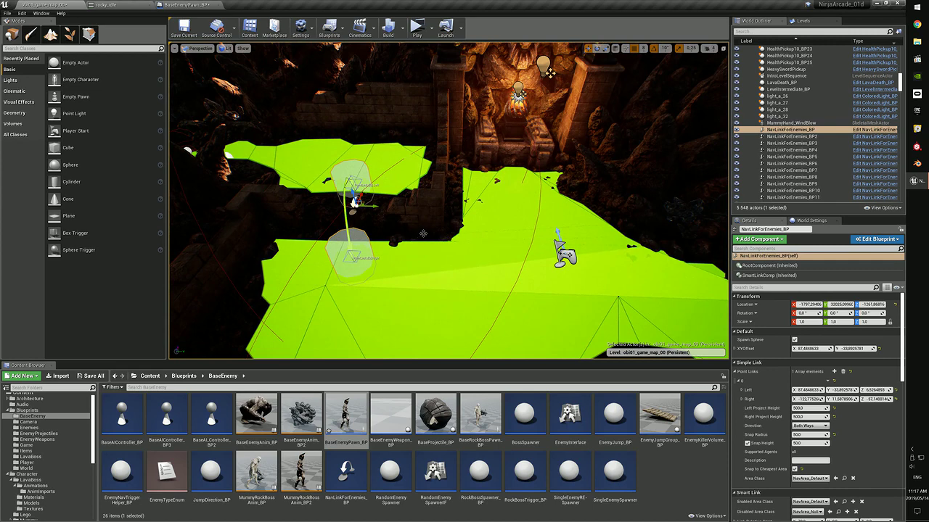
- Deselect and reselect the ledge's NavLinkForEnemies_BP, inspect its two end points, and clear the selection
left_click(363, 205)
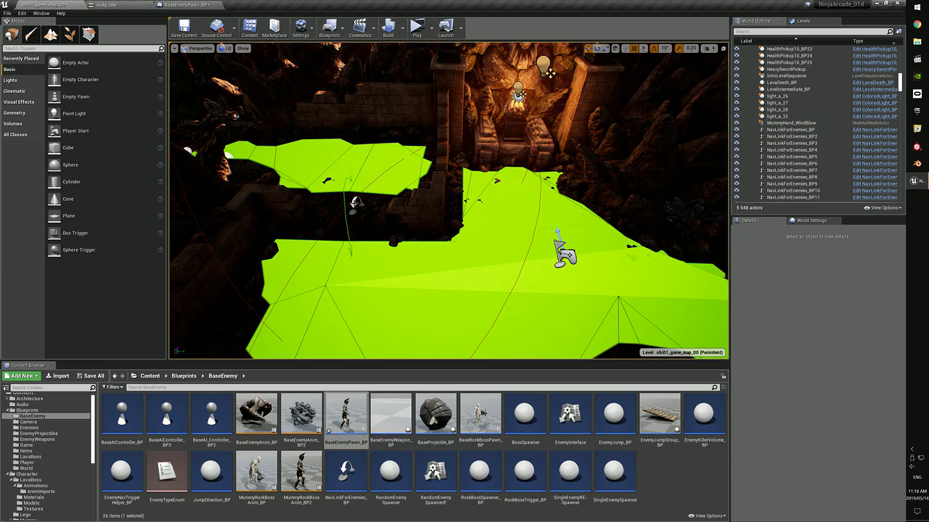
left_click(353, 204)
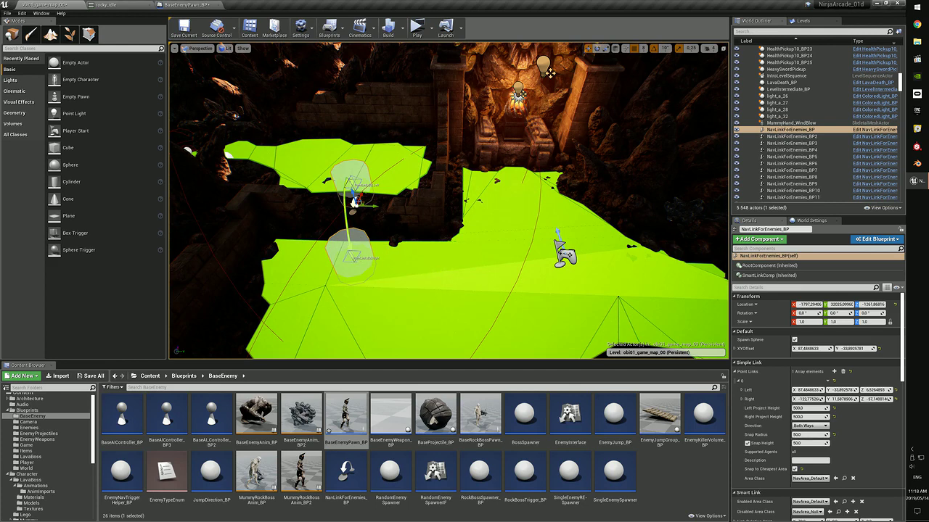
right_click_drag(459, 264, 475, 252)
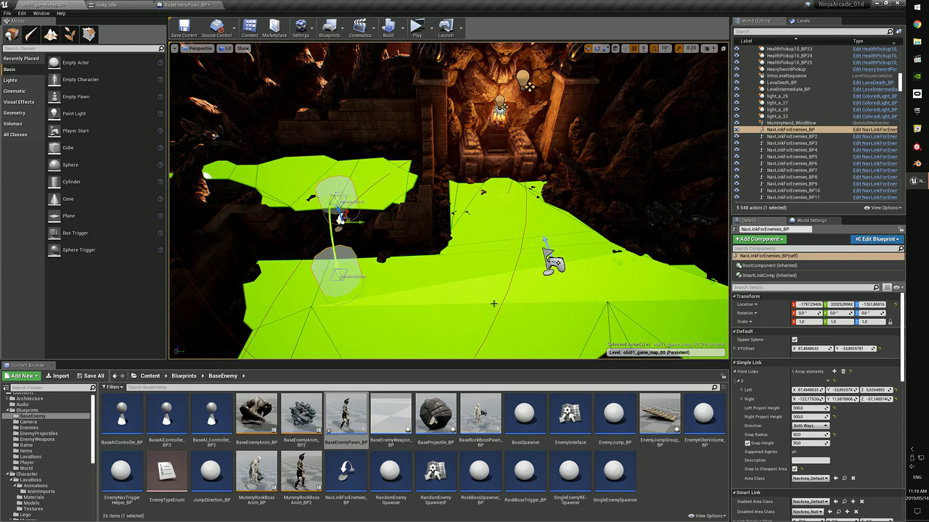
right_click_drag(476, 283, 476, 294)
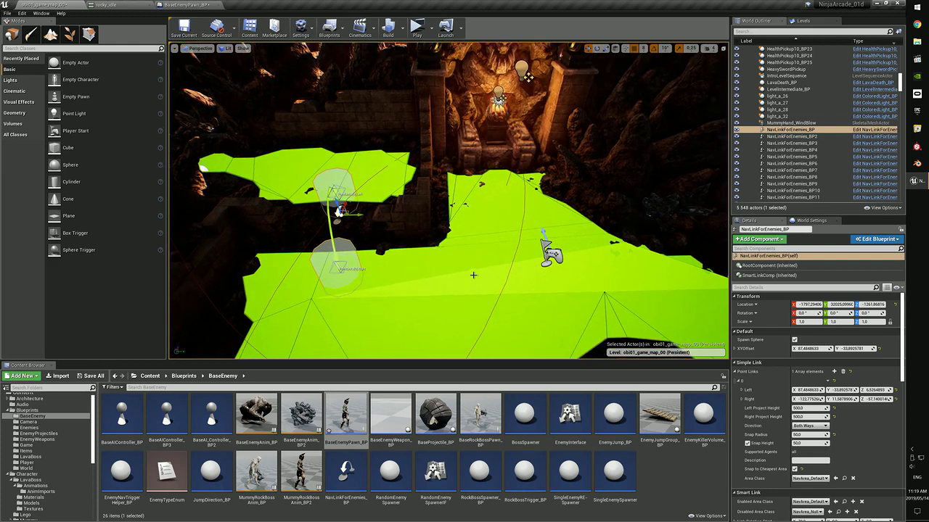
key("Escape")
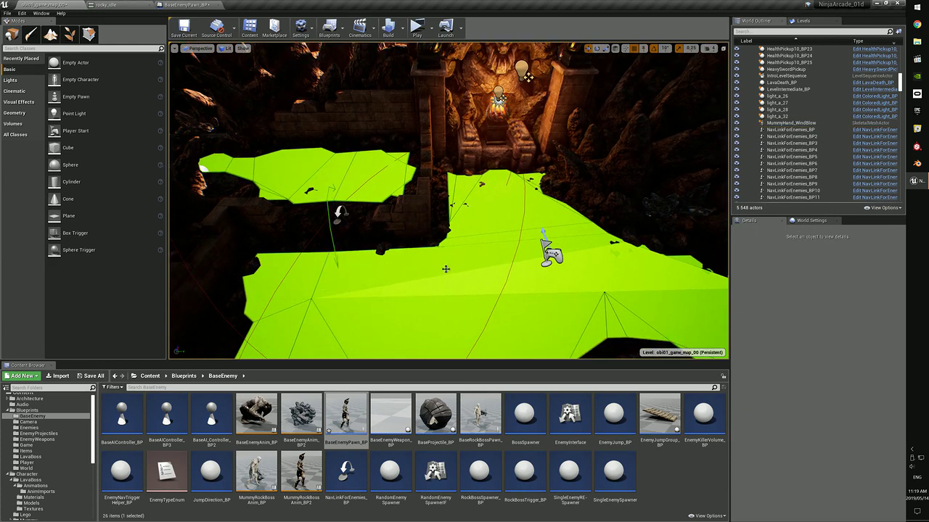
- Look over the navigation mesh covering the ledge and the main floor in front of the throne
right_click_drag(446, 269, 328, 175)
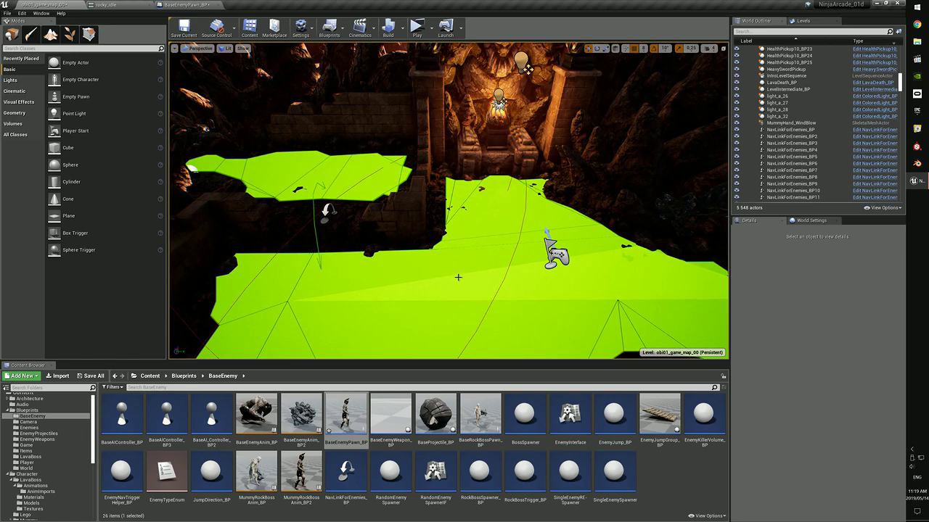
key("s")
right_click_drag(488, 262, 650, 304)
right_click_drag(530, 283, 370, 210)
key("w")
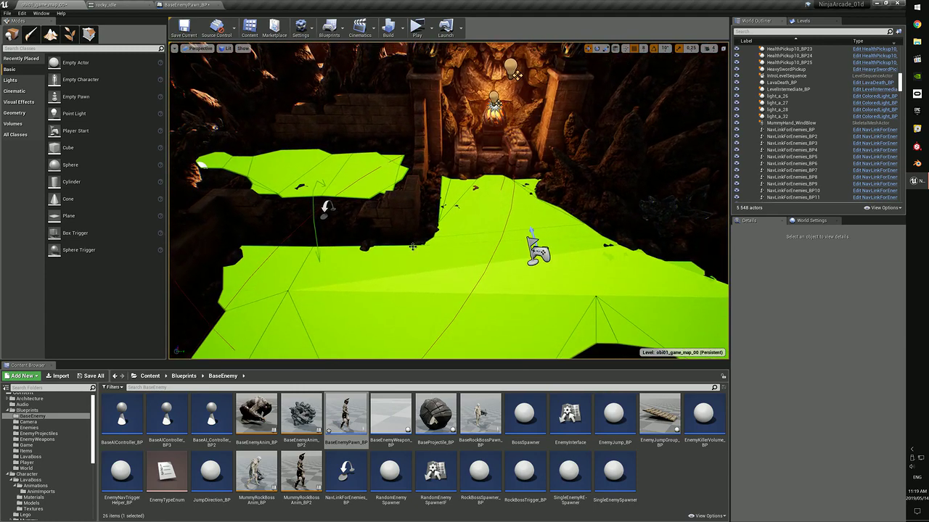
mouse_move(407, 235)
right_mouse_down()
mouse_move(404, 218)
mouse_move(401, 228)
right_mouse_up()
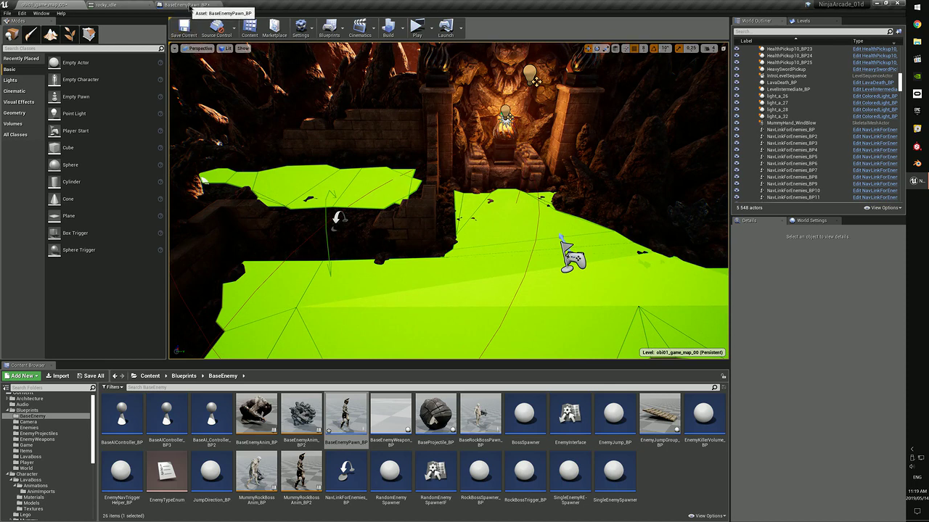
- Switch to the BaseEnemyPawn_BP event graph and view all its node groups in one overview
left_click(189, 9)
right_click_drag(426, 103, 385, 238)
scroll(383, 237, "down", 3)
right_click_drag(358, 208, 370, 238)
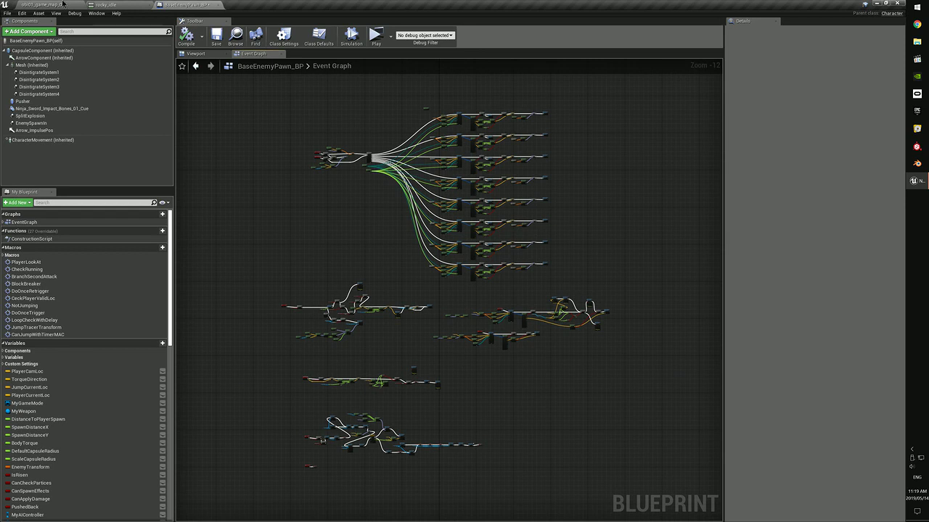
- Return to the obi01_game_map_00 level and examine the separate navigation mesh platforms and the jump links joining them
left_click(63, 5)
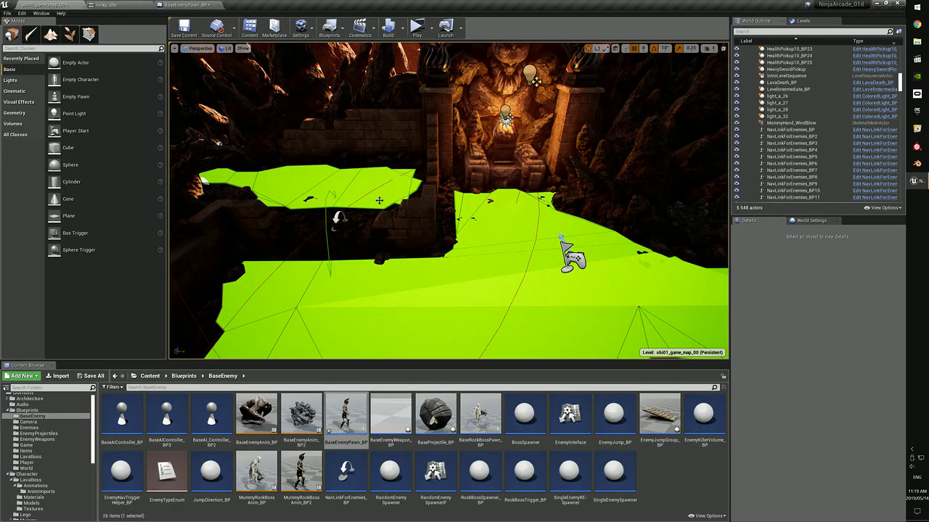
scroll(448, 200, "up", 3)
key("s")
right_click_drag(448, 200, 562, 186)
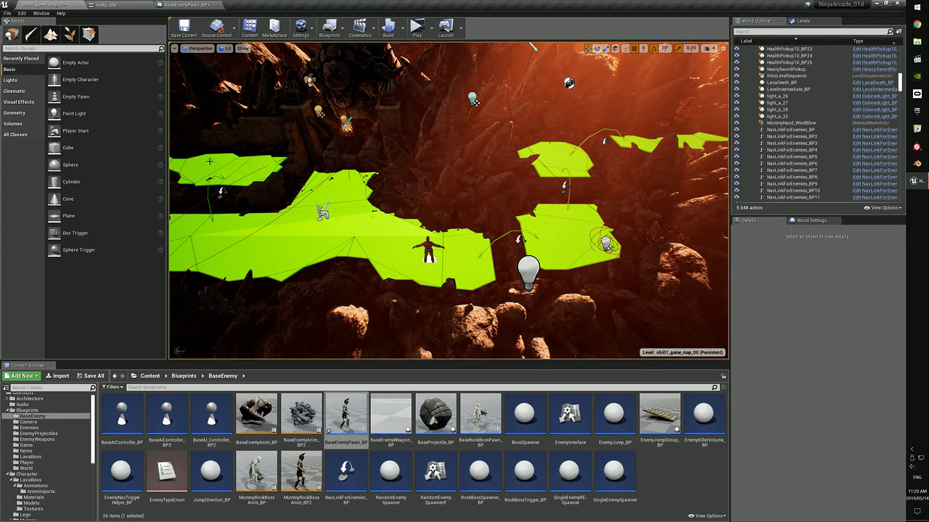
right_click_drag(332, 228, 580, 243)
key("d")
key("w")
right_click_drag(385, 240, 287, 246)
key("w")
key("w")
mouse_move(380, 260)
right_mouse_down()
mouse_move(371, 263)
mouse_move(380, 258)
right_mouse_up()
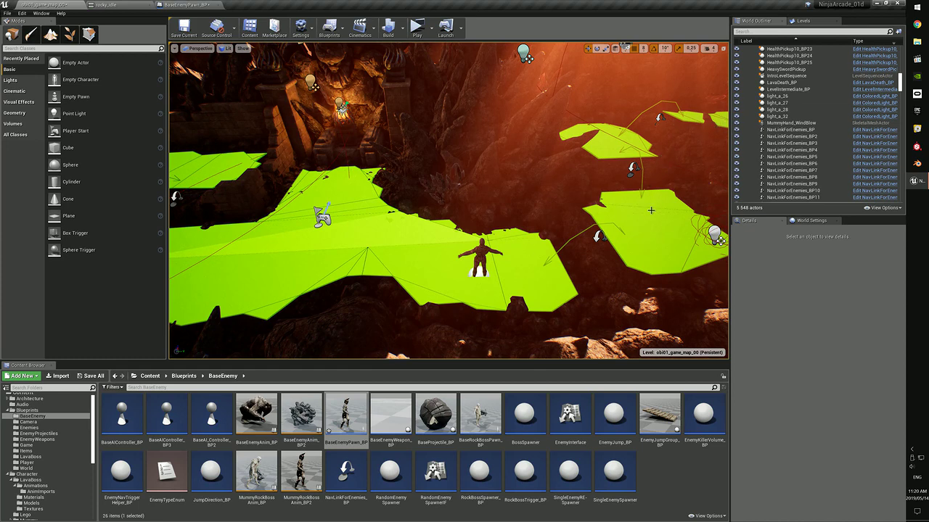
- Survey the navigation mesh from the far platforms back to the ledge link beside the throne
right_click_drag(518, 257, 500, 256)
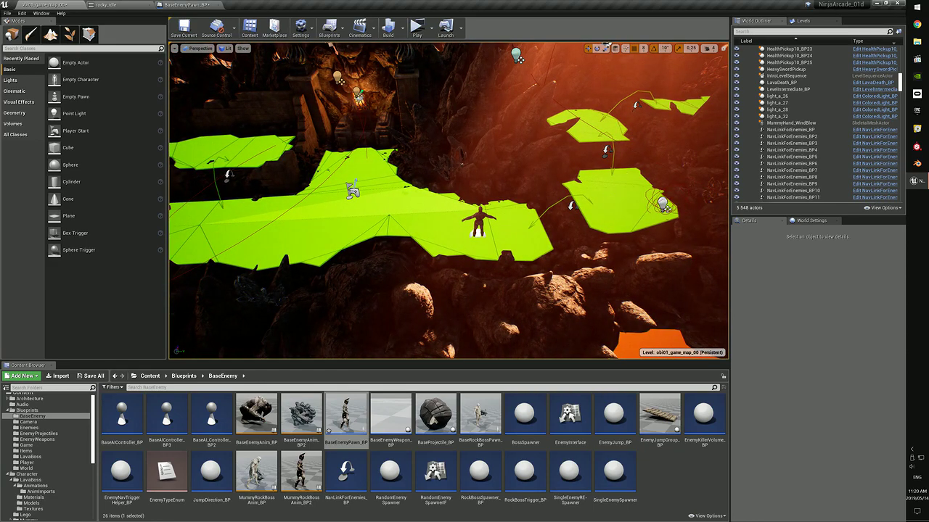
mouse_move(500, 256)
right_mouse_down()
mouse_move(538, 266)
mouse_move(501, 260)
right_mouse_up()
right_click_drag(425, 194, 411, 193)
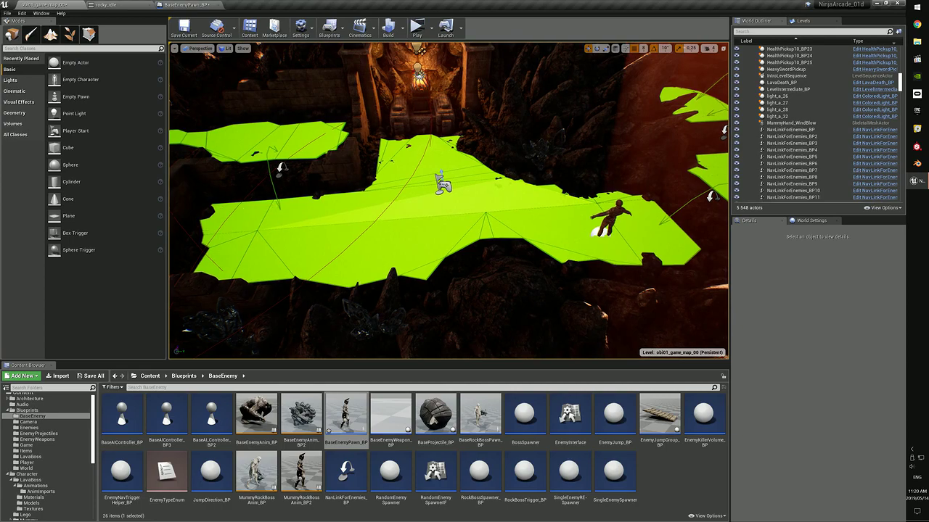
right_click_drag(420, 51, 208, 56)
right_click_drag(411, 193, 495, 164)
right_click_drag(258, 76, 180, 53)
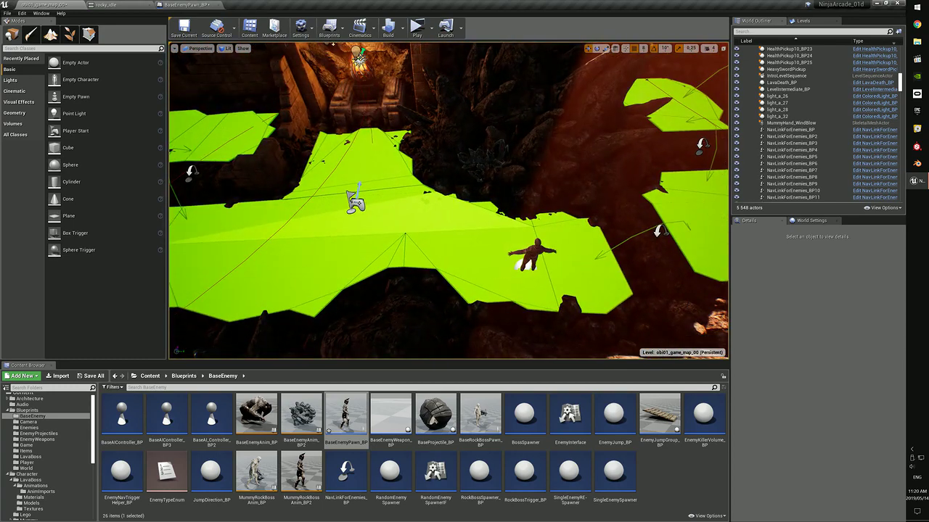
right_click_drag(333, 44, 278, 38)
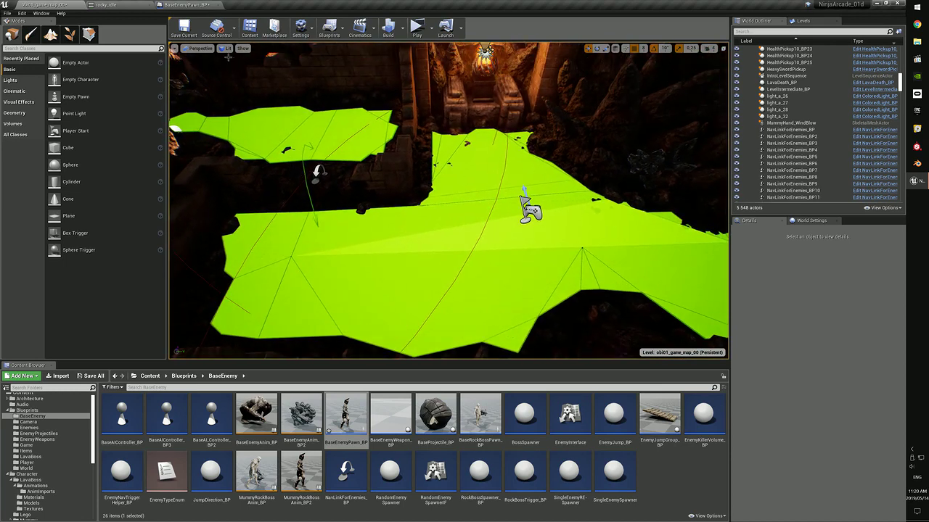
- Switch to the BaseEnemyPawn_BP event graph and point out the upper group of branching node chains
left_click(186, 5)
right_click_drag(399, 251, 381, 225)
left_click_drag(277, 92, 602, 258)
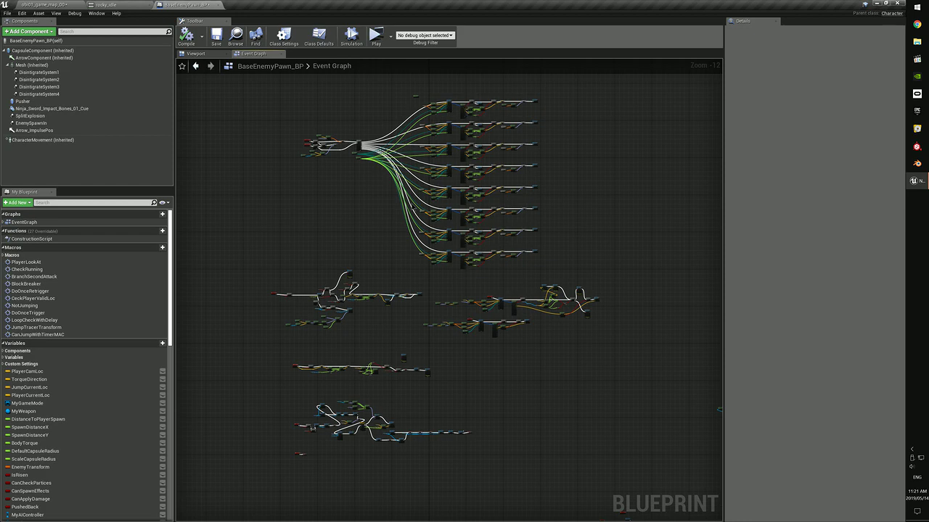
- Go back to the level and inspect the nav link crossing the gap between the main floor and the neighbouring platform
left_click(63, 4)
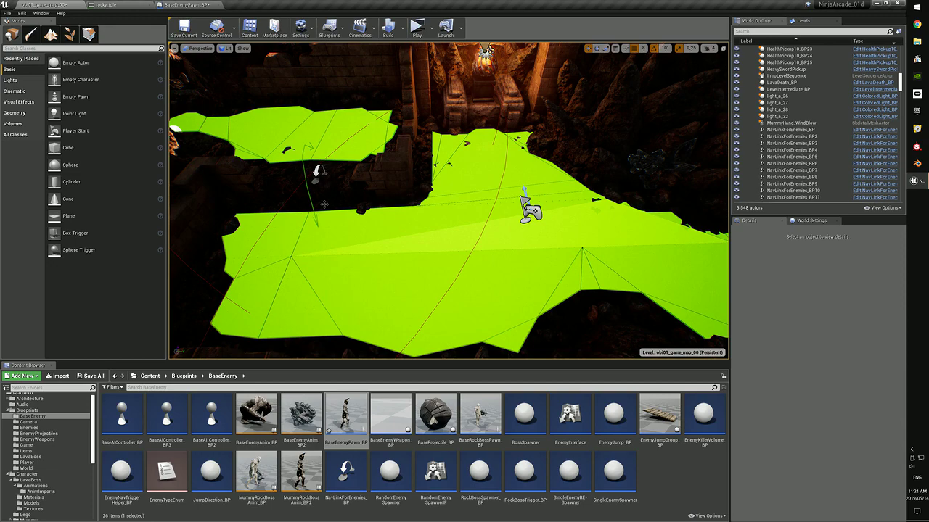
right_click_drag(391, 250, 523, 254)
key("w")
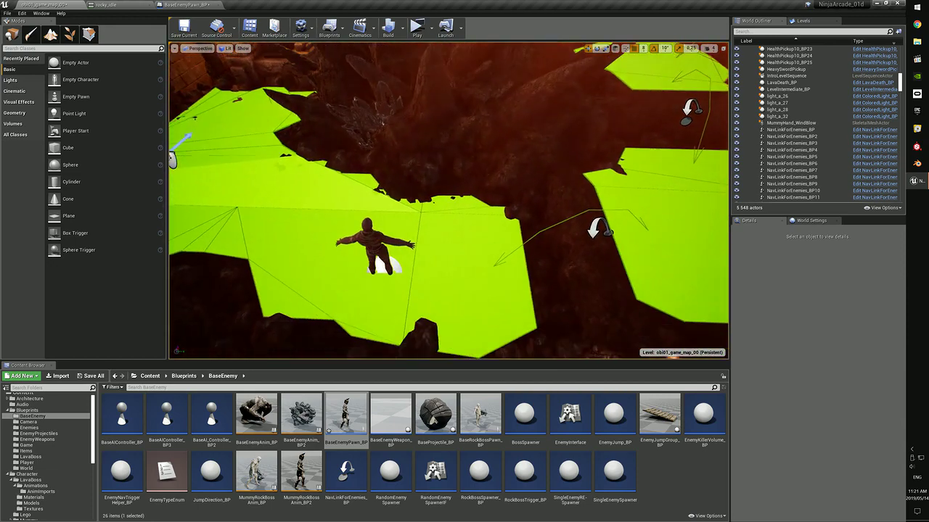
key("s")
right_click_drag(451, 250, 423, 262)
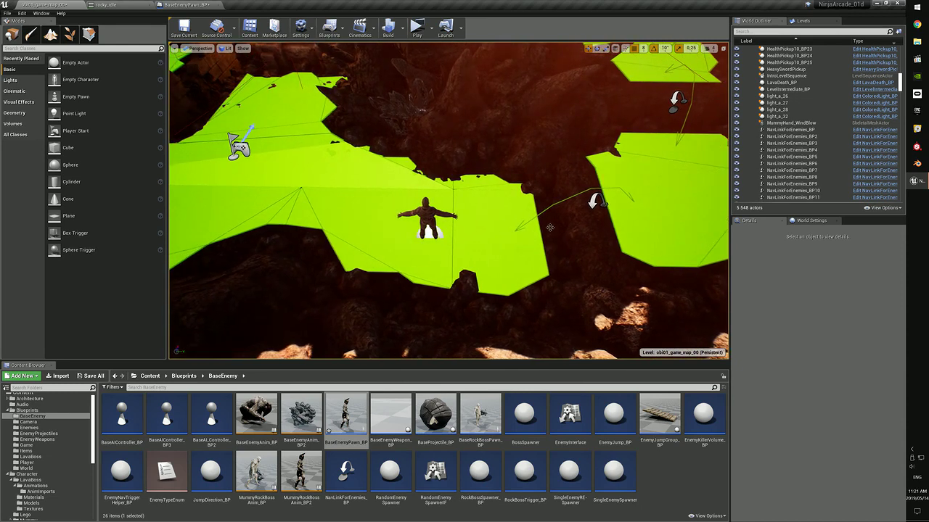
mouse_move(550, 228)
right_mouse_down()
mouse_move(596, 186)
mouse_move(550, 225)
right_mouse_up()
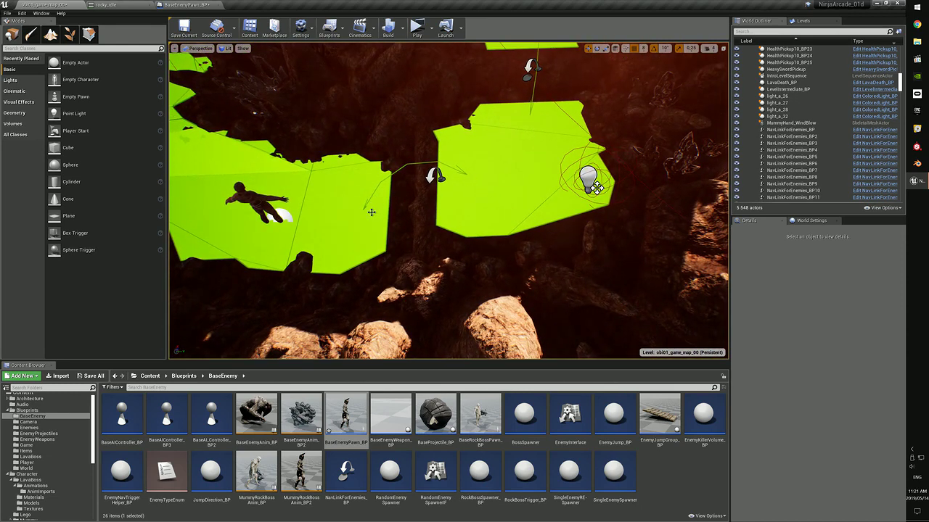
right_click_drag(340, 221, 299, 212)
- Open the BaseEnemyPawn_BP event graph again and point out the eight parallel node chains
left_click(190, 5)
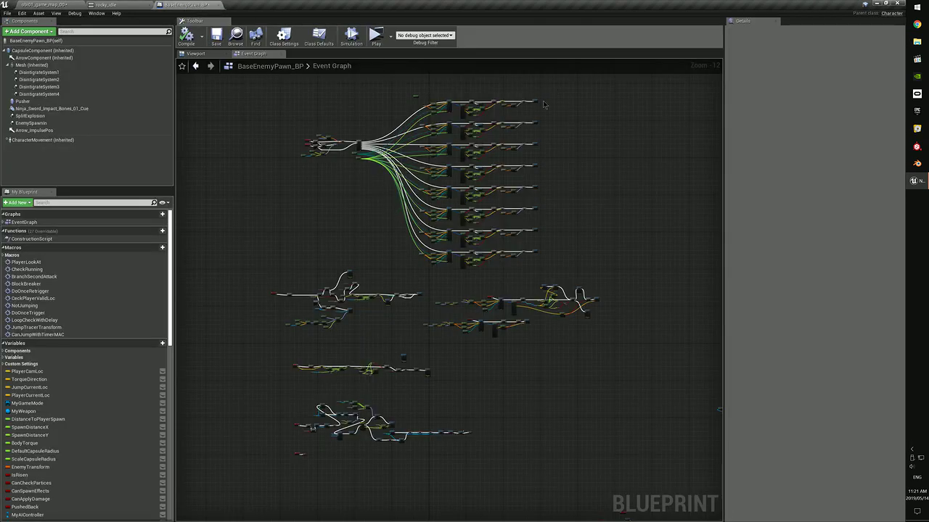
left_click_drag(558, 81, 404, 267)
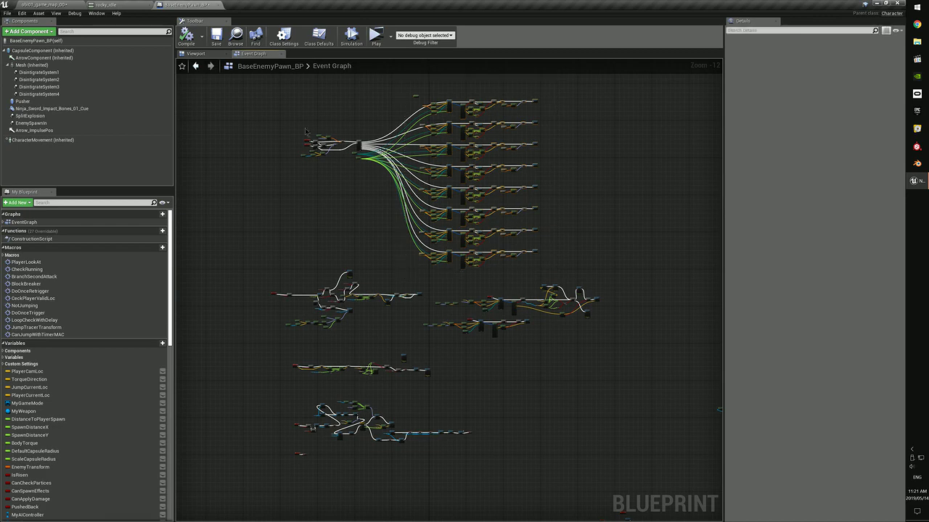
- Return to the level and view the nav link's landing points on both sides of the gap
left_click(68, 5)
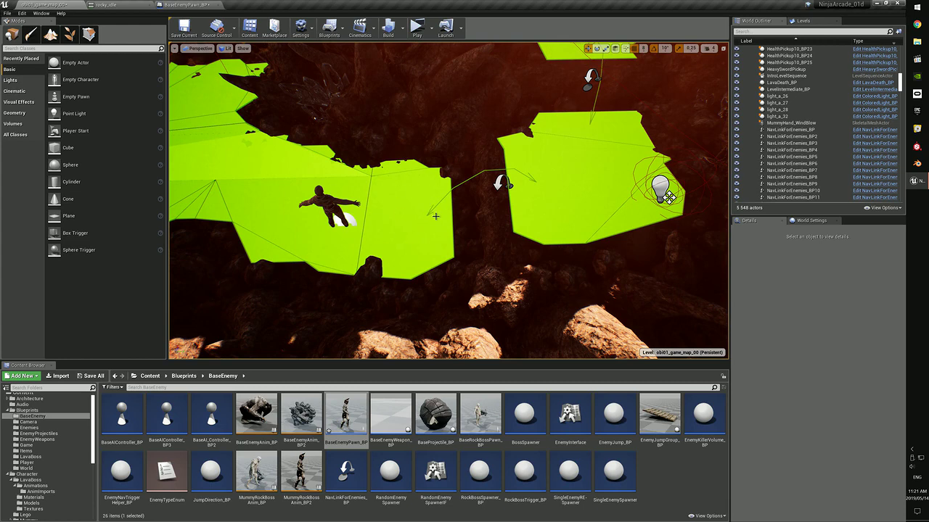
mouse_move(466, 245)
right_mouse_down()
mouse_move(470, 218)
mouse_move(470, 232)
right_mouse_up()
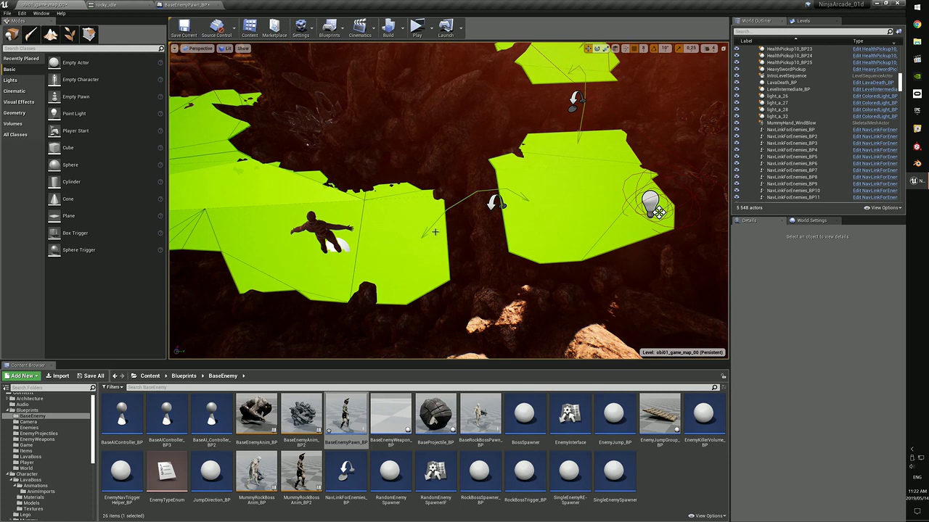
right_click_drag(434, 260, 415, 254)
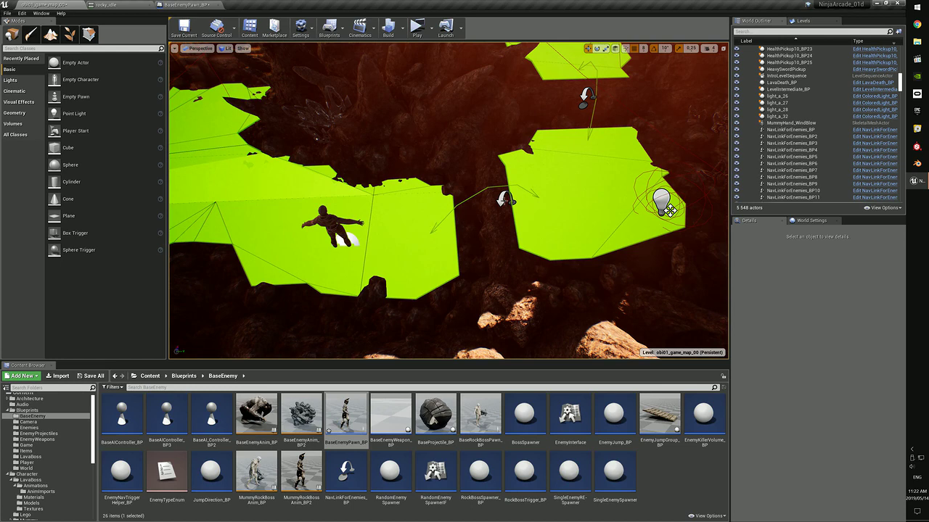
- Inspect the nav links joining the main floor to the surrounding platforms, along with the nav mesh around the player start
right_click_drag(342, 241, 384, 234)
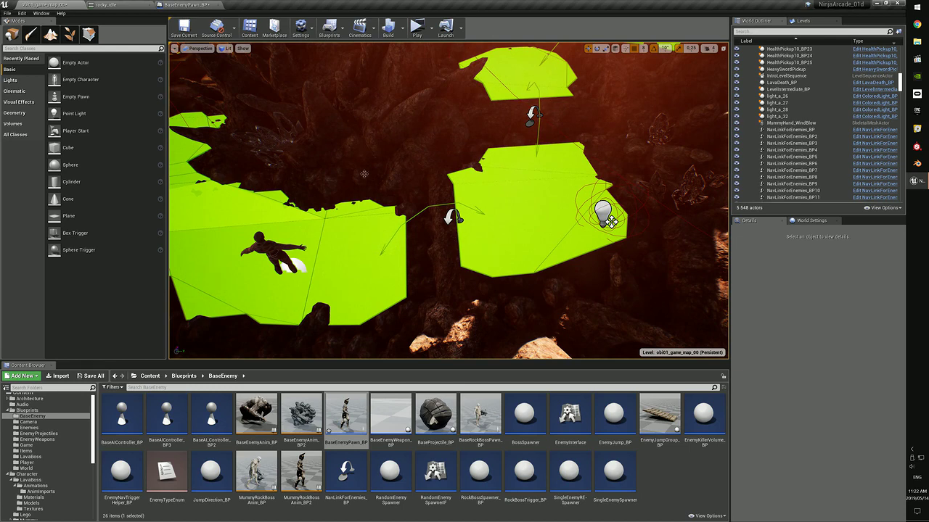
right_click_drag(382, 256, 342, 257)
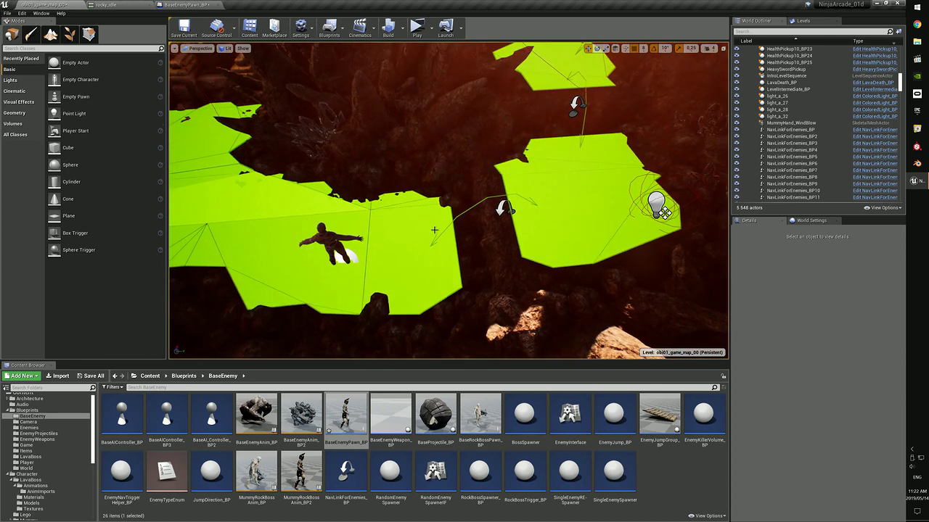
right_click_drag(436, 231, 425, 235)
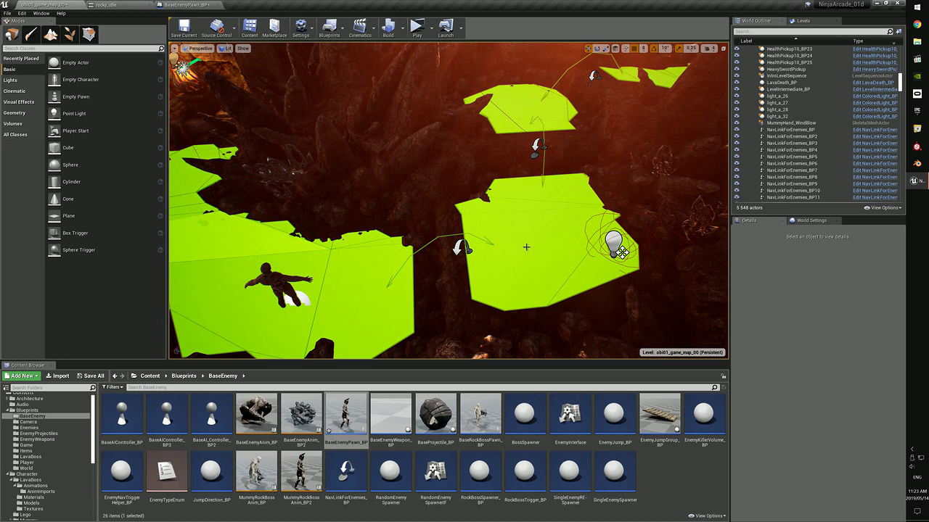
right_click_drag(526, 249, 436, 257)
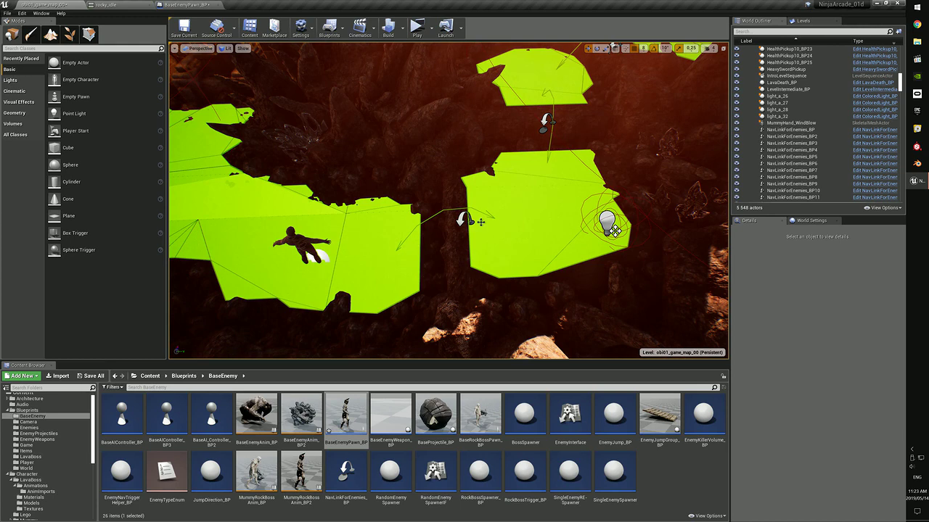
mouse_move(498, 246)
right_mouse_down()
mouse_move(498, 234)
mouse_move(516, 248)
right_mouse_up()
right_click_drag(518, 216, 427, 212)
mouse_move(488, 239)
right_mouse_down()
mouse_move(478, 235)
mouse_move(488, 239)
right_mouse_up()
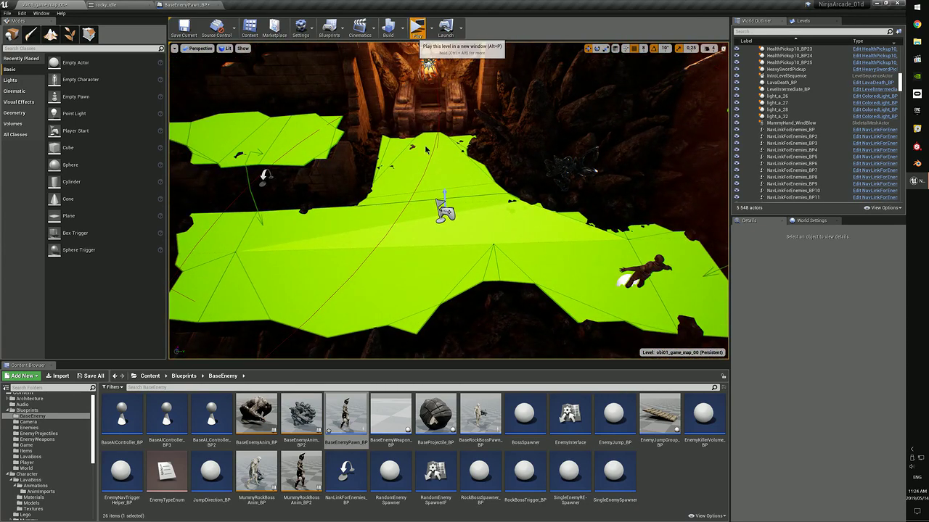
- Play the level in a standalone preview, skip the intro and move the ninja around the starting floor
left_click(507, 130)
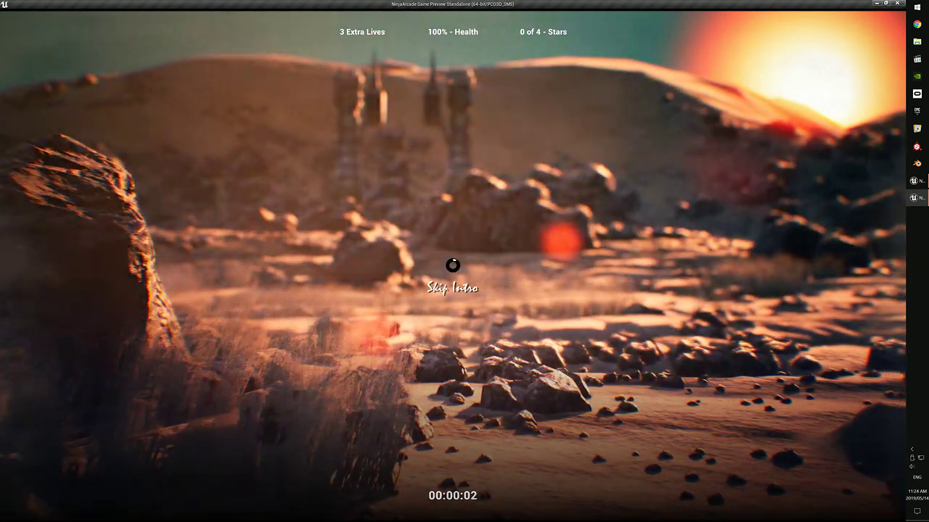
key("space")
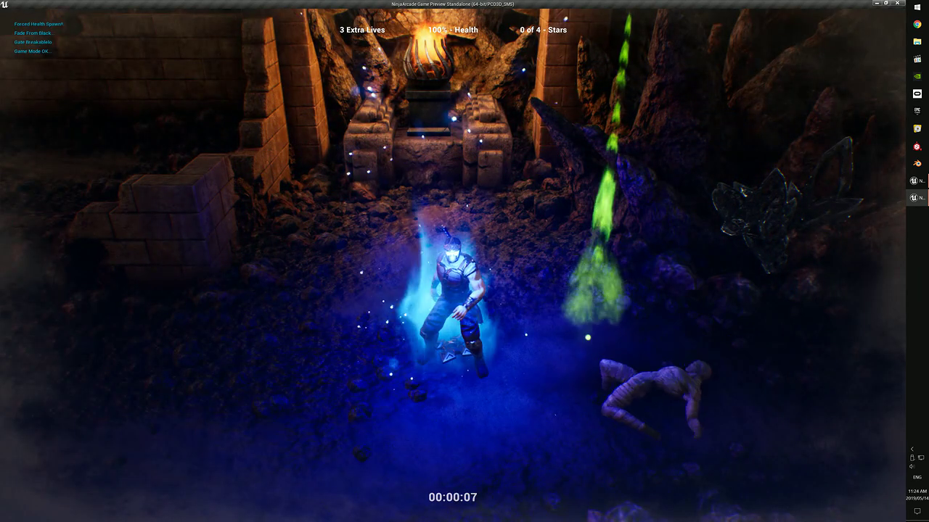
key("d")
key("s")
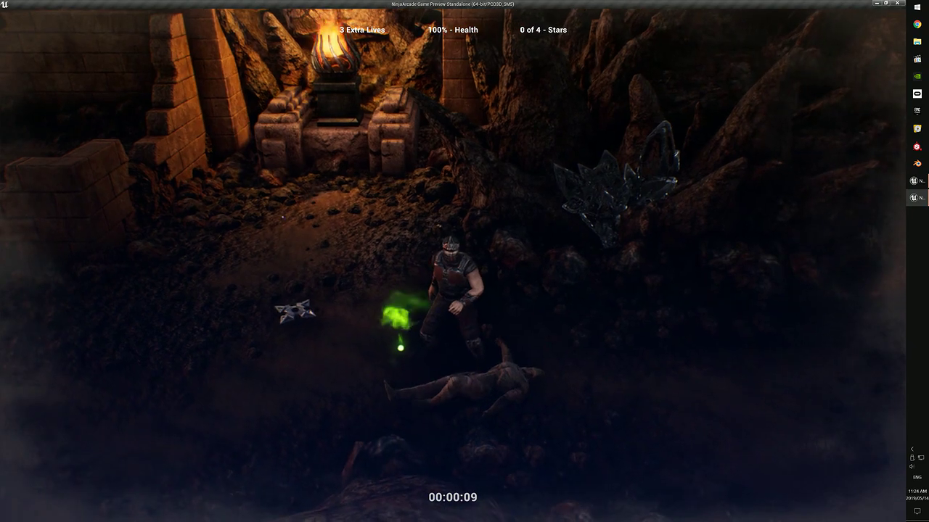
key("d")
key("s")
key("a")
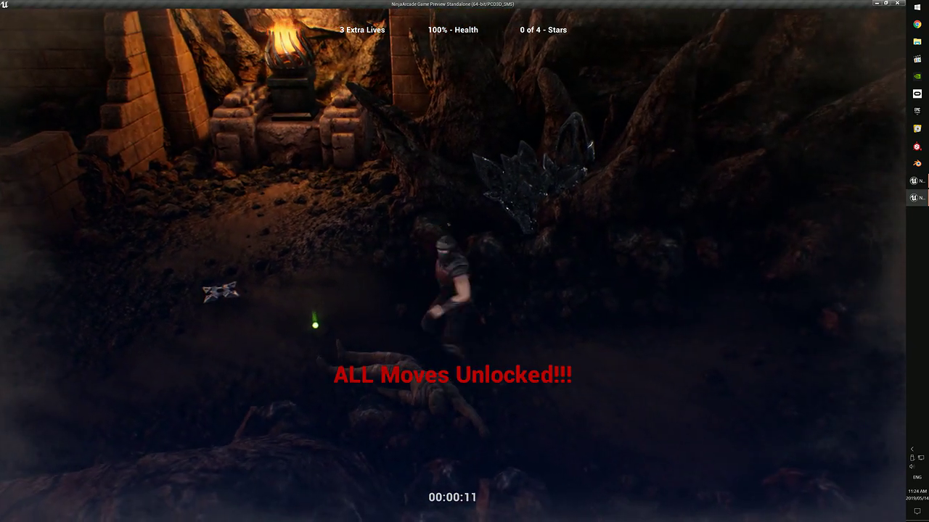
- Walk the ninja to the ruined walls and back to the main floor to draw out the rock monster
key("w")
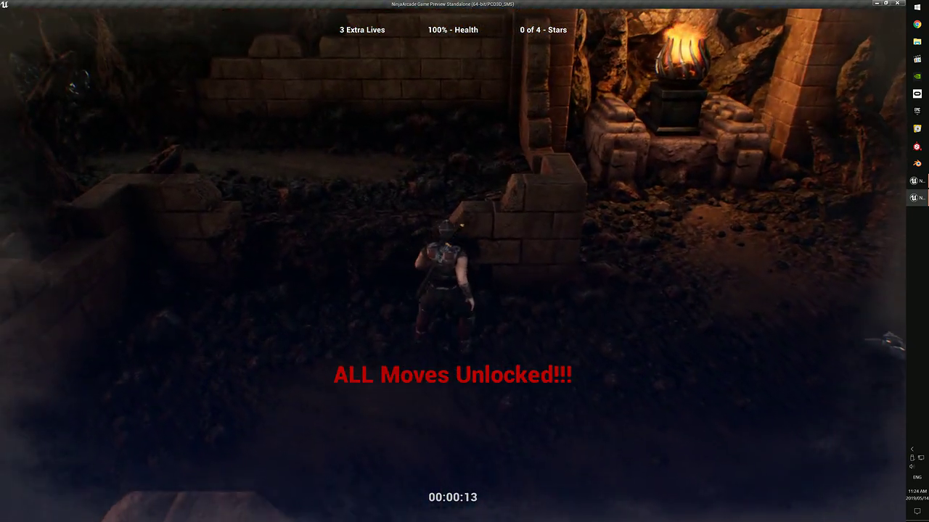
key("d")
key("s")
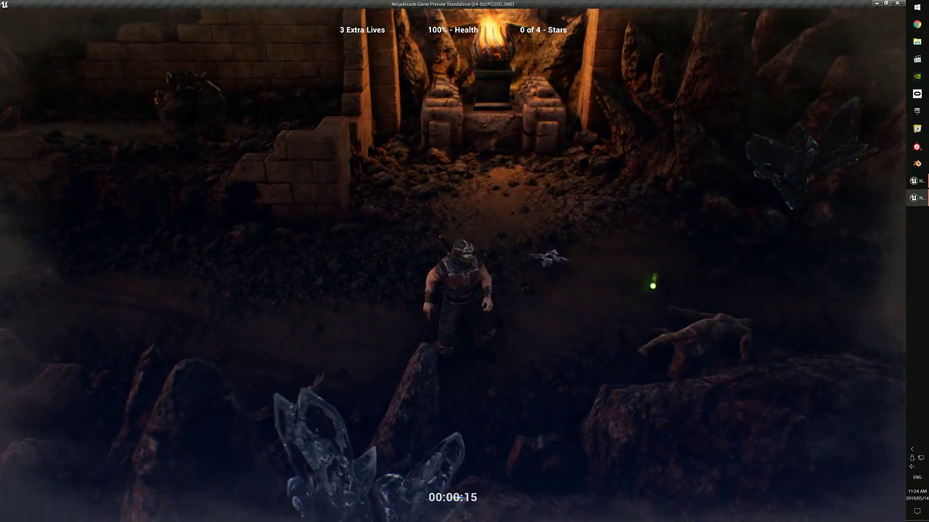
key("s")
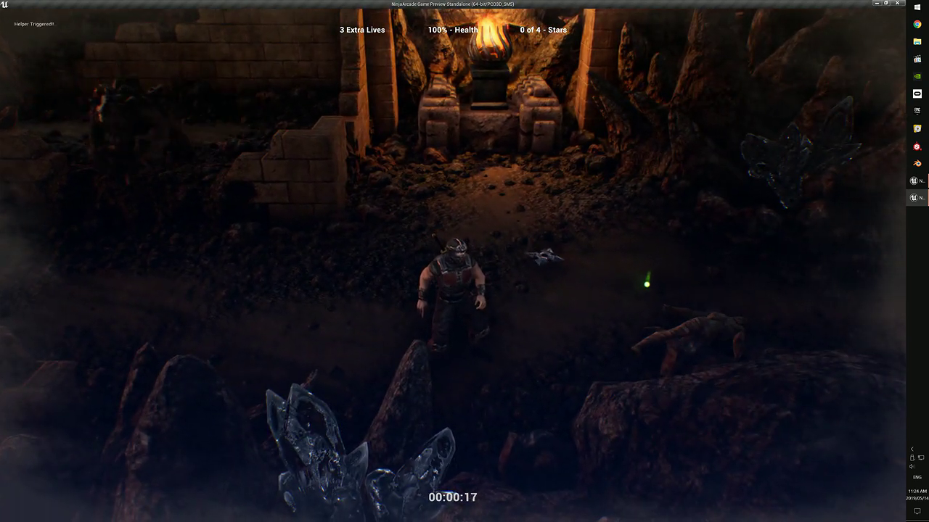
key("d")
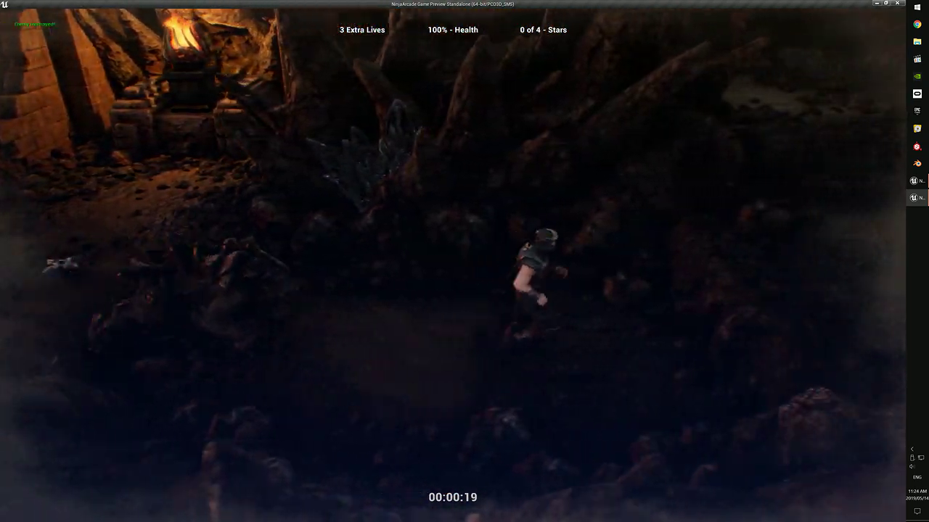
- Lure the rock monster over the gap and back, going up to the ledge behind the ruined walls and down again
key("d")
key("a")
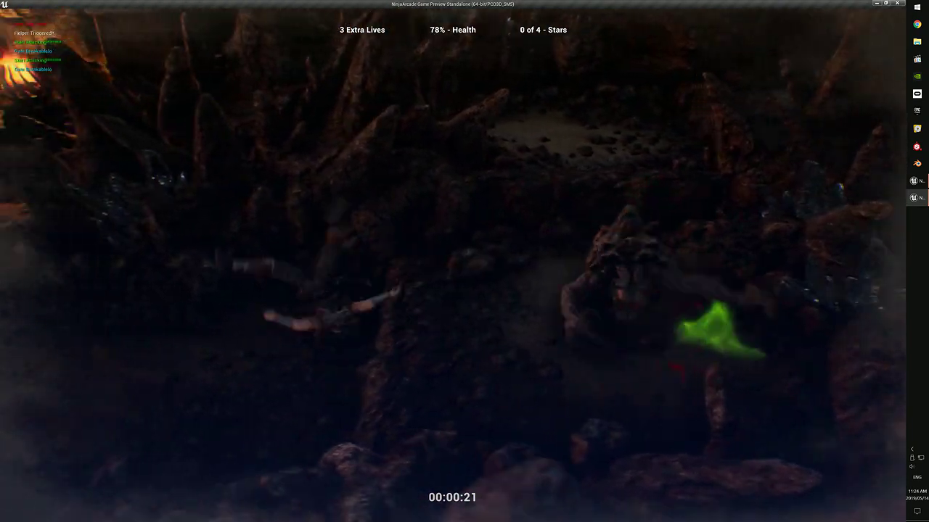
key("a")
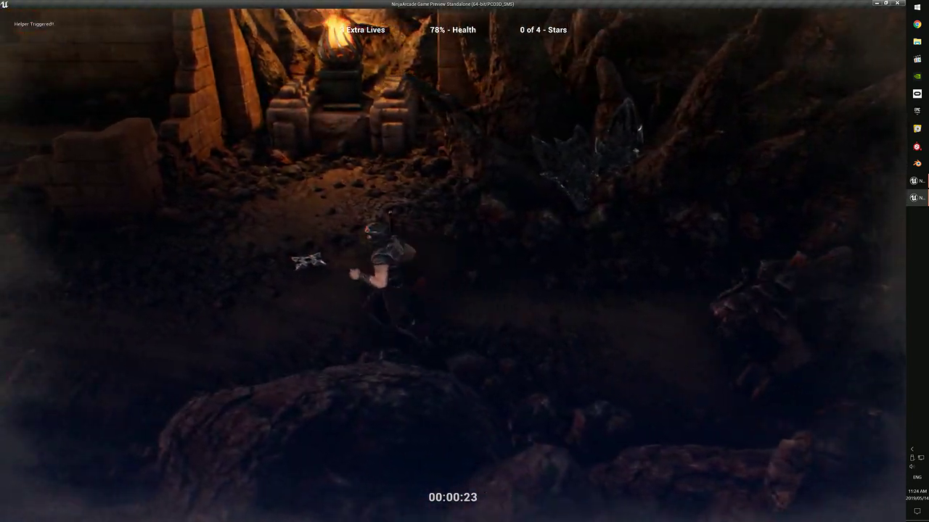
key("a")
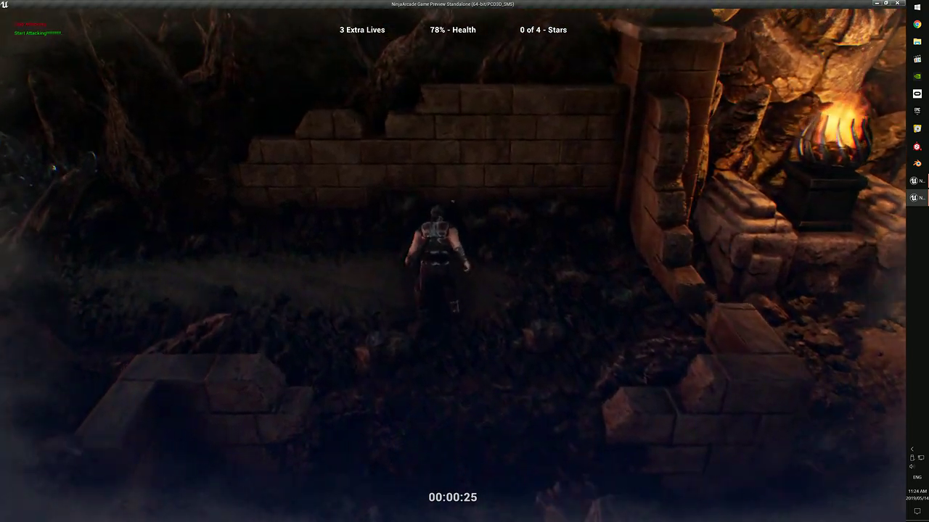
key("d")
key("s")
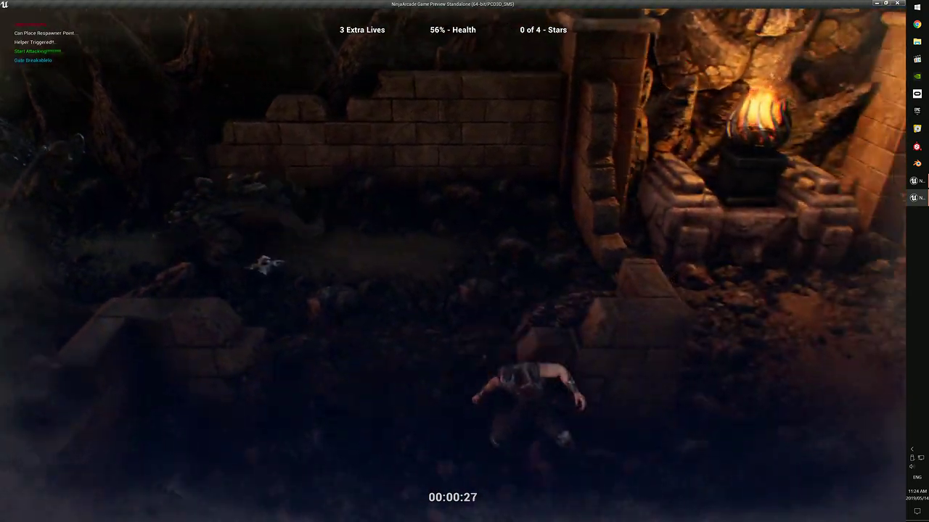
- Run across the main floor, jump to the neighbouring rocky platform and come back to test the monster's pursuit jumps
key("d")
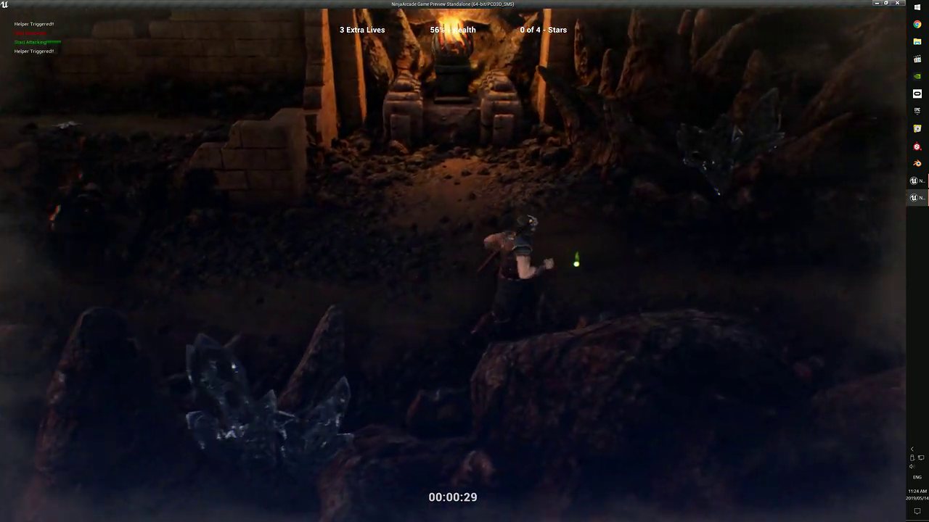
key("d")
key("space")
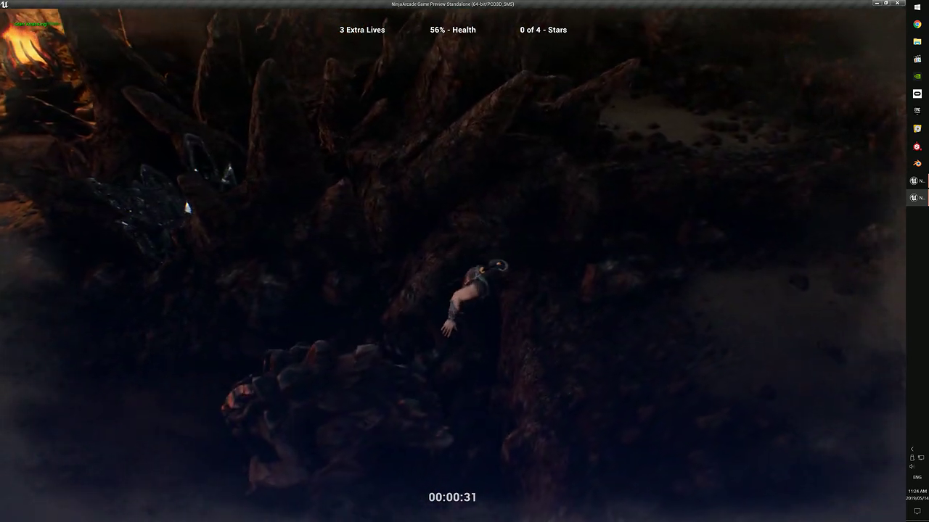
key("s")
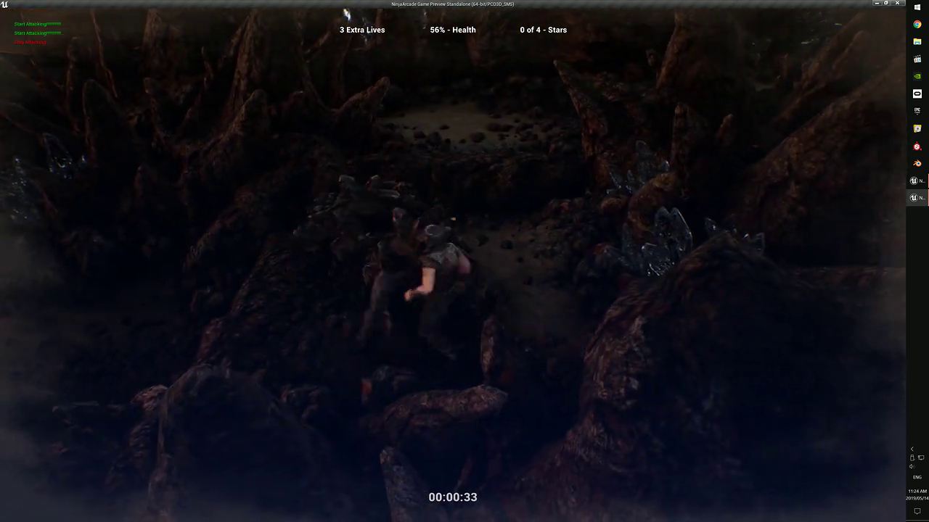
key("a")
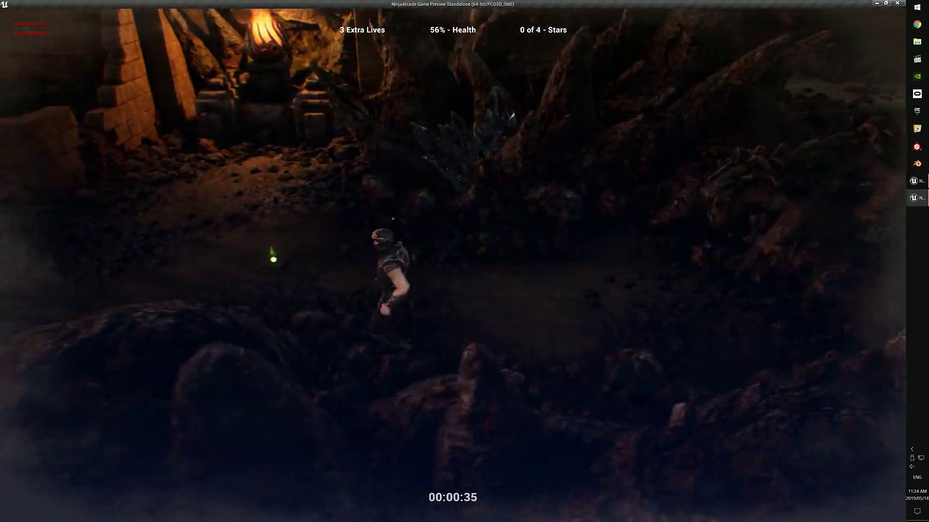
- Climb past the ruined walls to the back ledge and dodge around the rock monsters chasing the ninja
key("a")
key("space")
key("w")
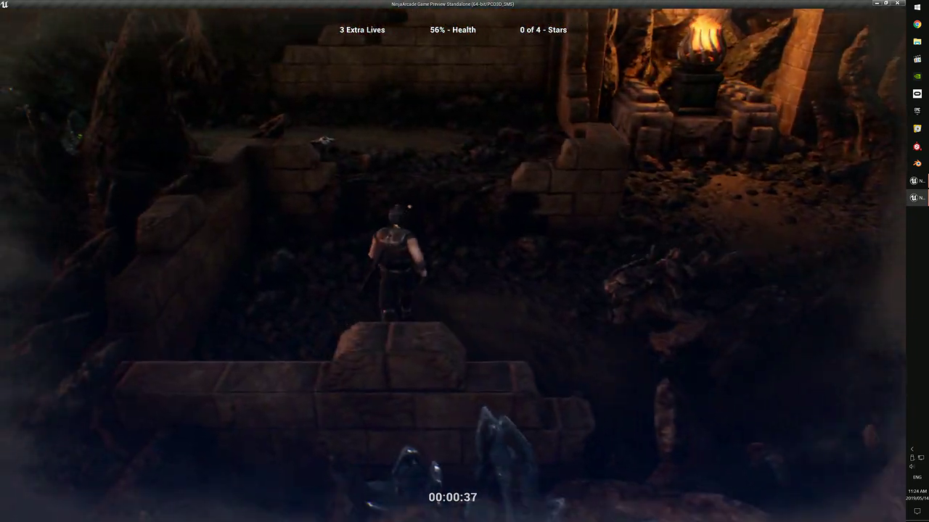
key("space")
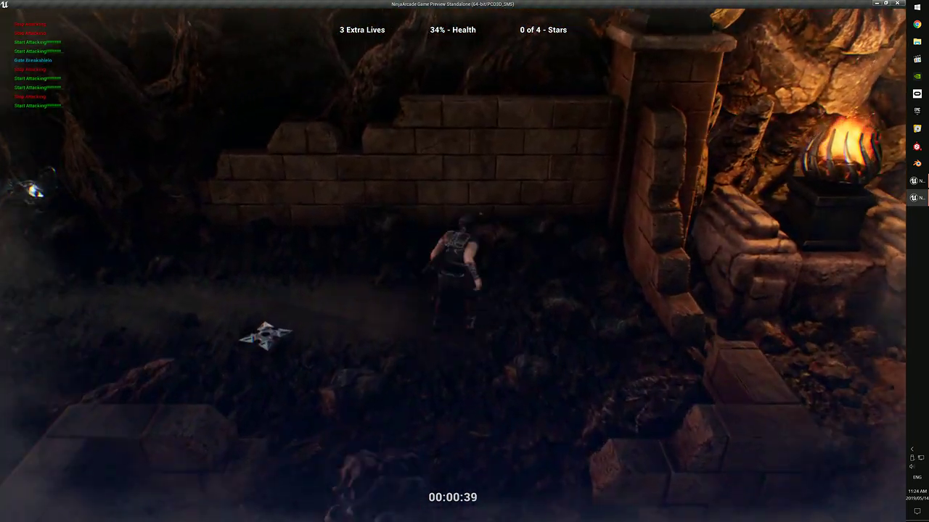
key("d")
key("s")
key("d")
key("a")
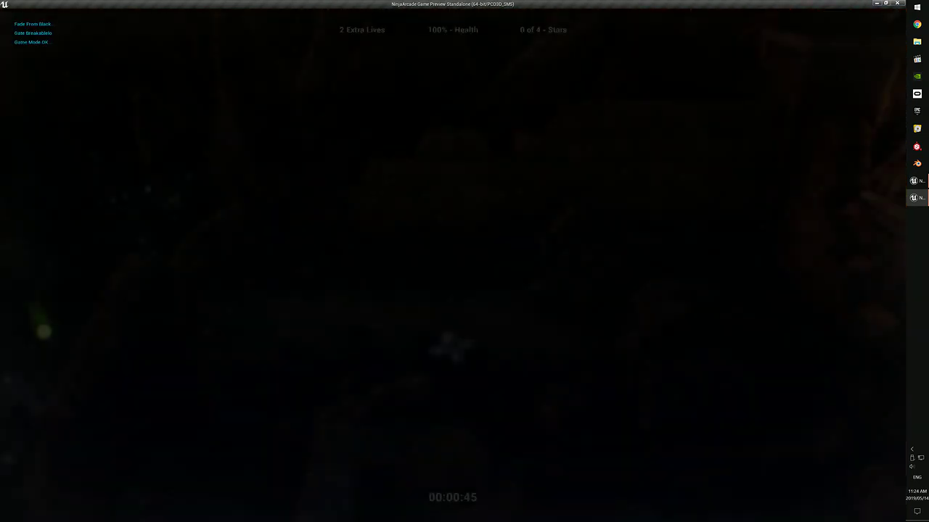
- Lead the rock monsters from the walled ledge down across the main floor after the ninja respawns
key("d")
key("s")
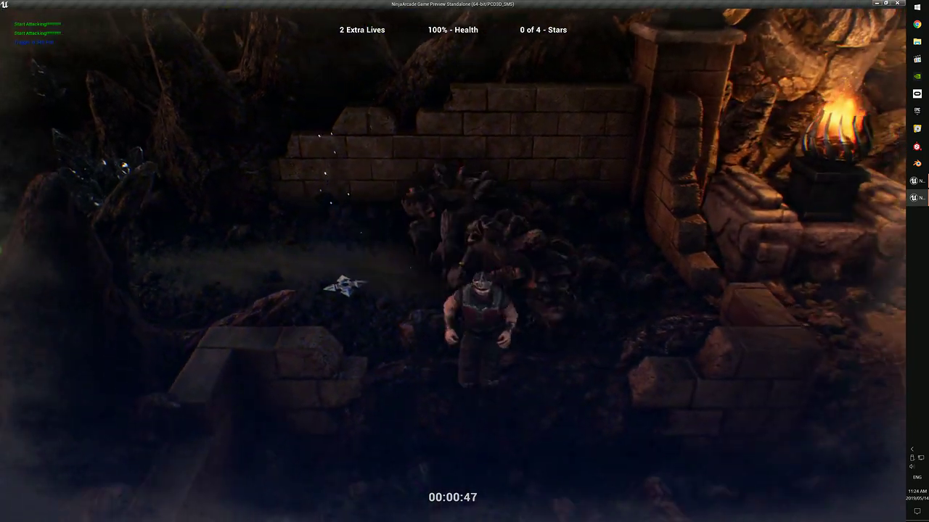
key("d")
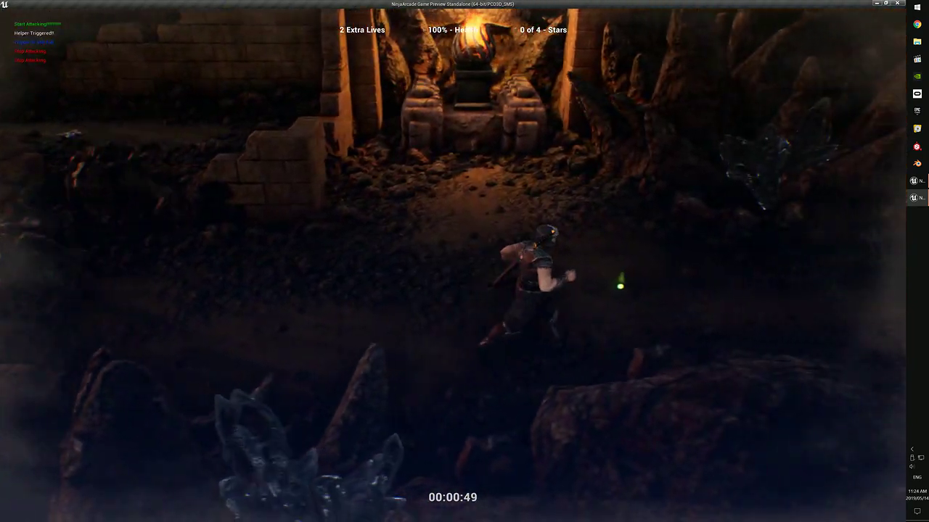
key("a")
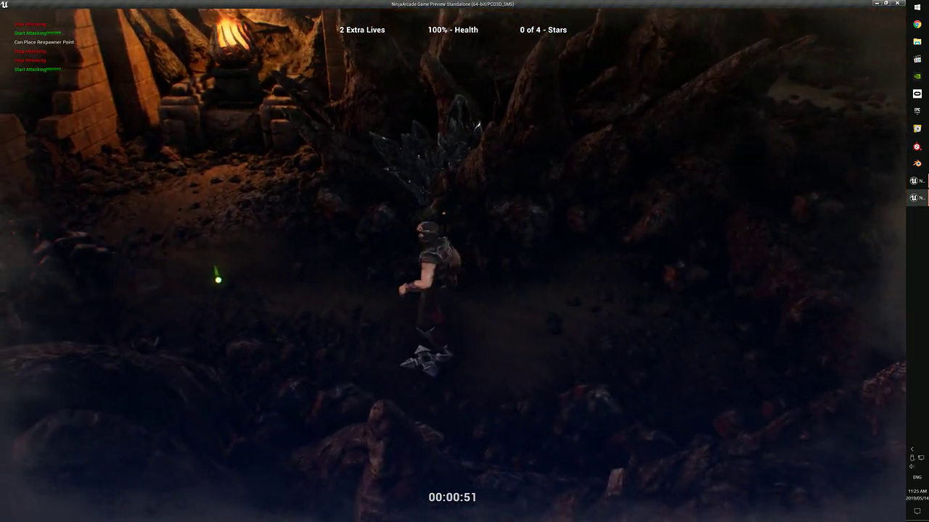
- Jump the ninja over the gap to the neighbouring platform and up to the higher one behind it
key("d")
key("d")
key("space")
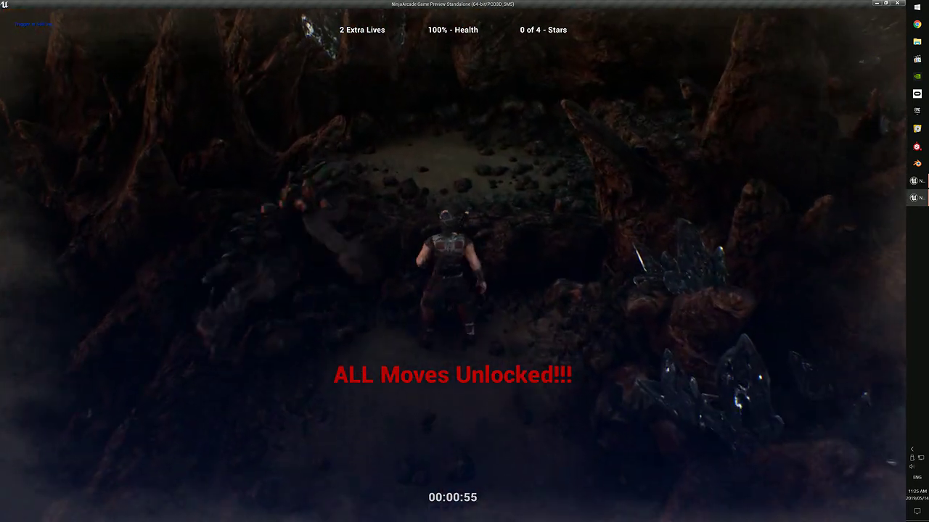
key("w")
key("space")
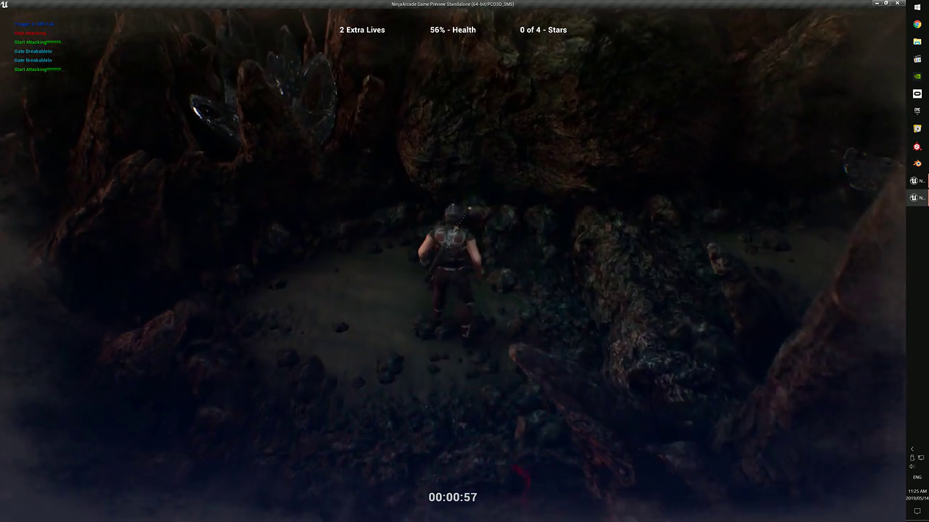
- Jump over to the crystal-lined platform and hold the ninja there so the pursuing monsters catch up
key("d")
key("space")
key("s")
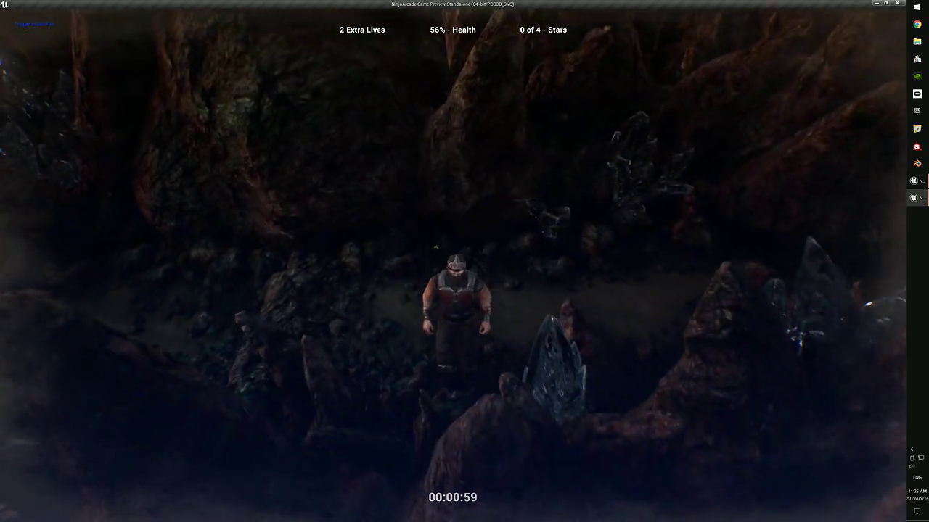
key("s")
key("a")
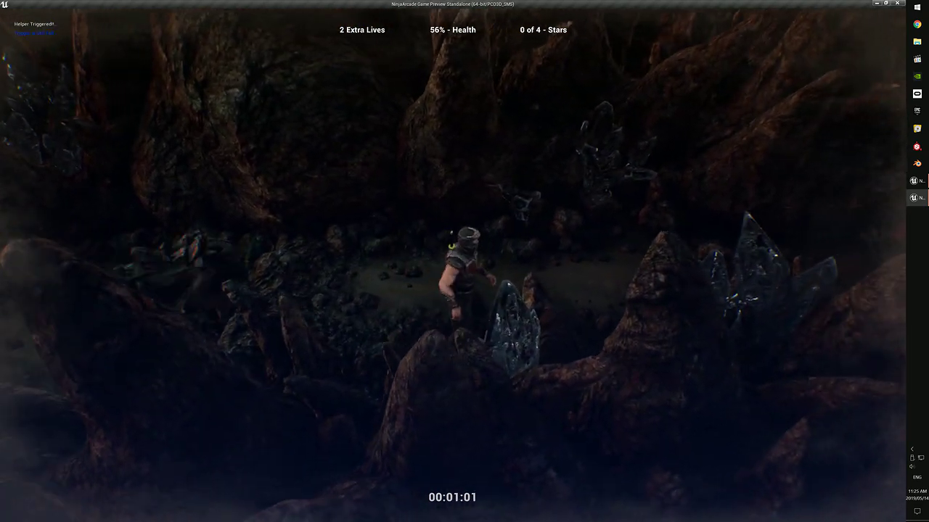
- Run the ninja along the crystal-lined path away from the rock monster and into the open area with the mummies
key("d")
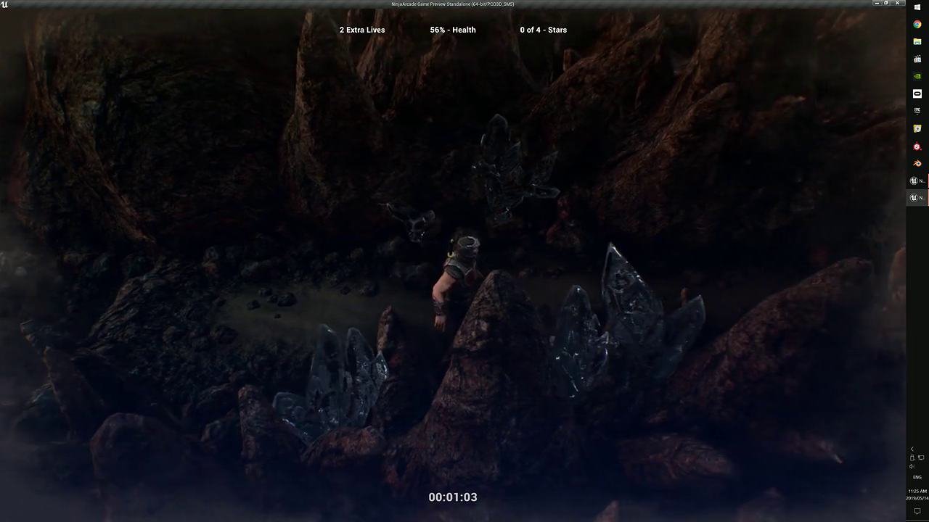
key("d")
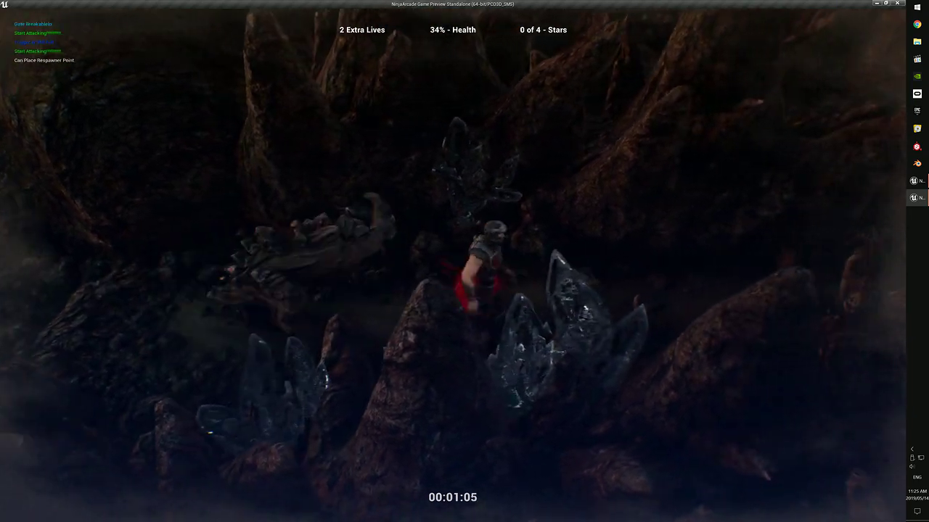
key("d")
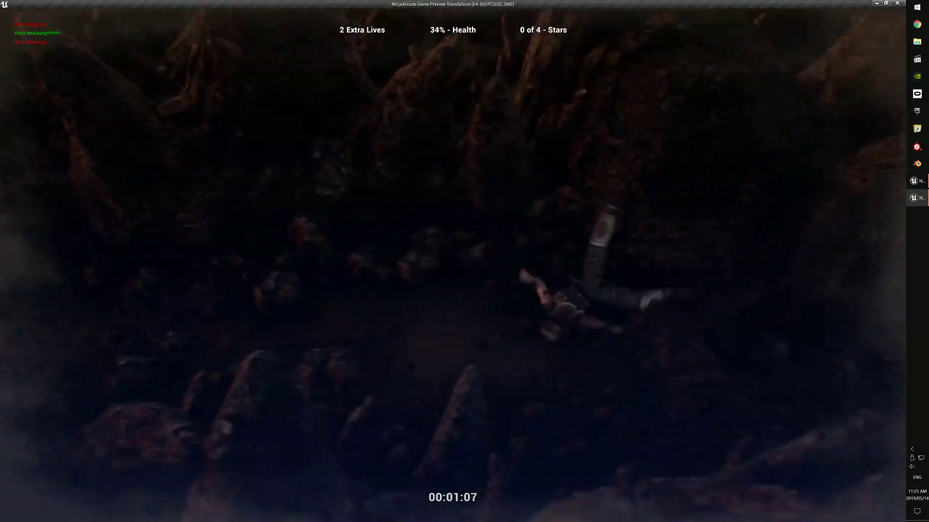
key("d")
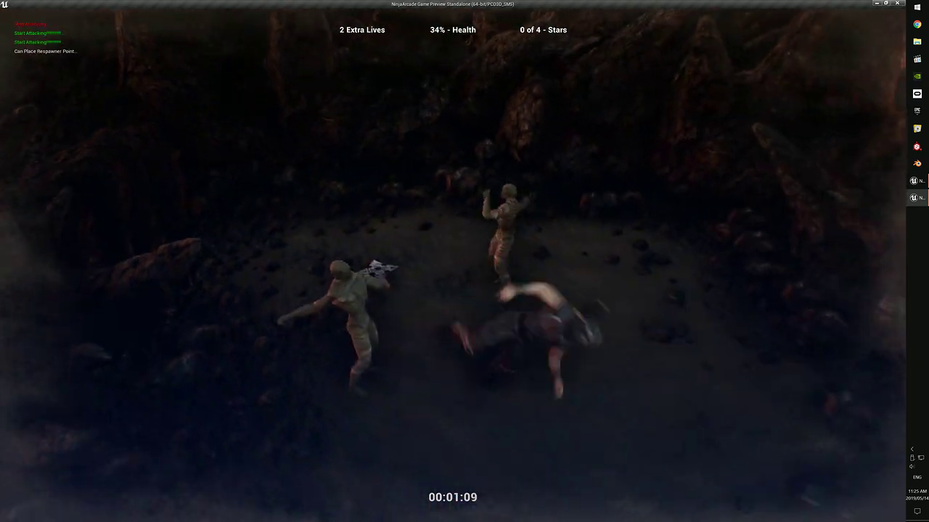
- Dodge the ninja around the mummies in the open area and leap away from them into the rocky passage
key("d")
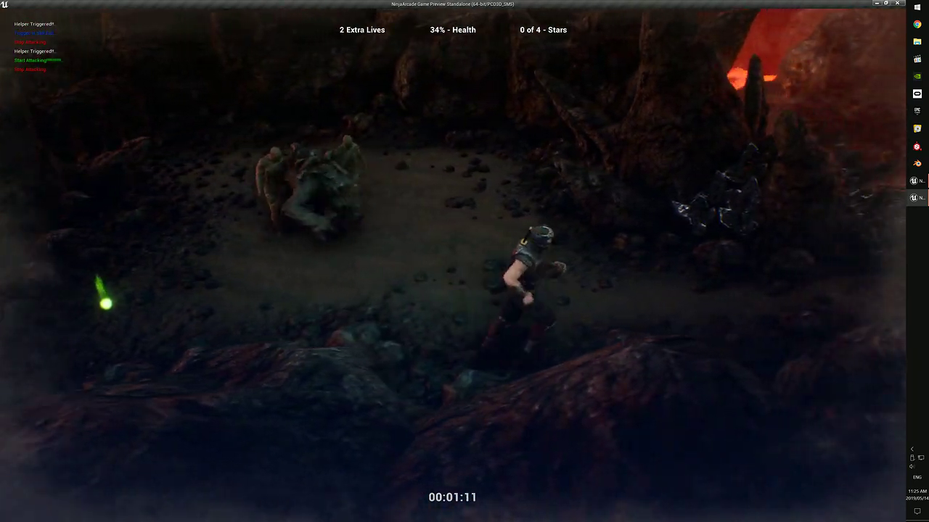
key("a")
key("w")
key("space")
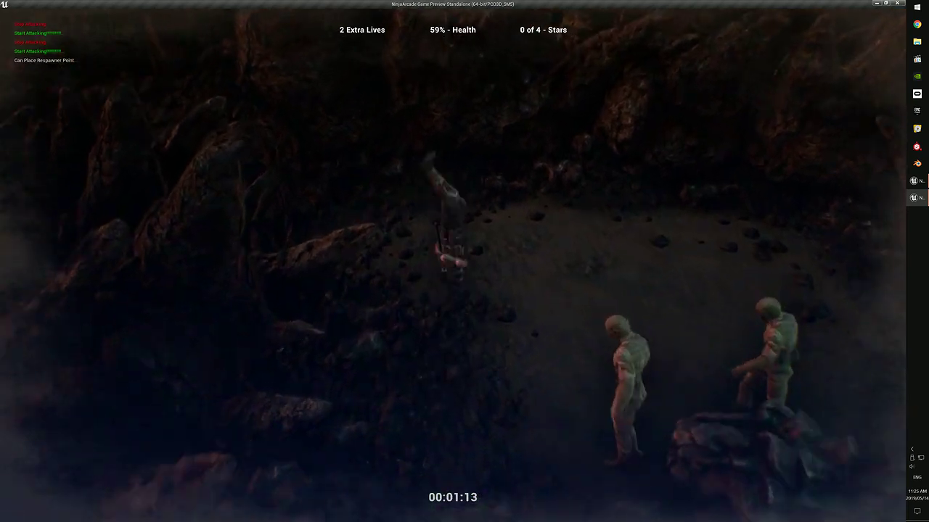
key("a")
key("space")
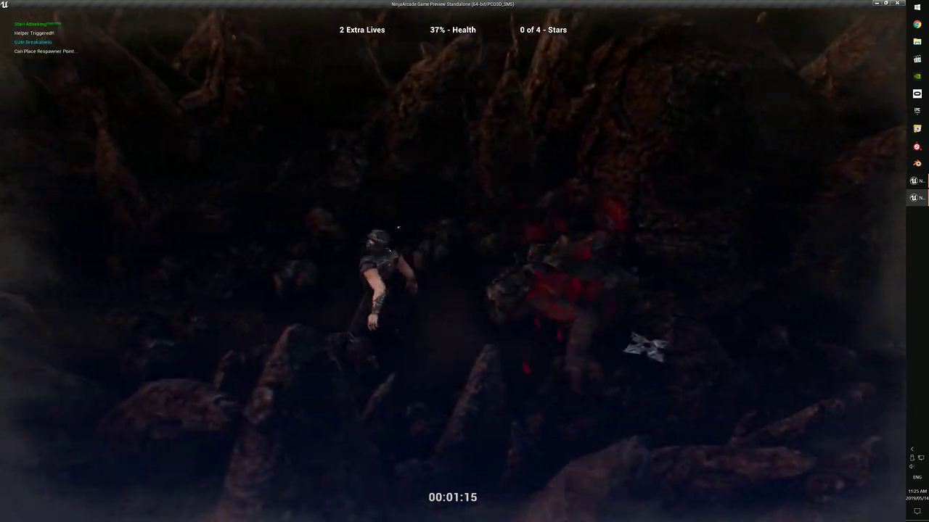
- Flip the ninja along the crystal-lined ledge and down to the neighbouring ground, away from the rock monster
key("a")
key("space")
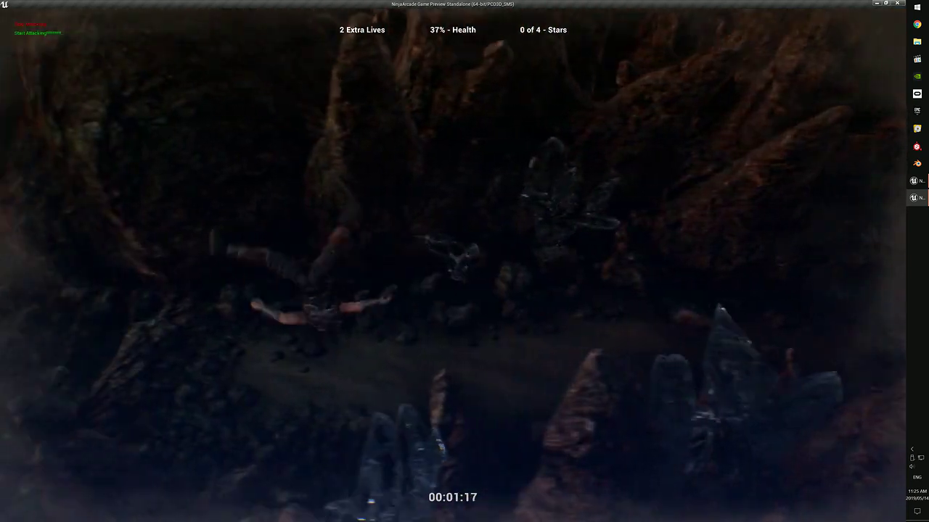
key("space")
key("w")
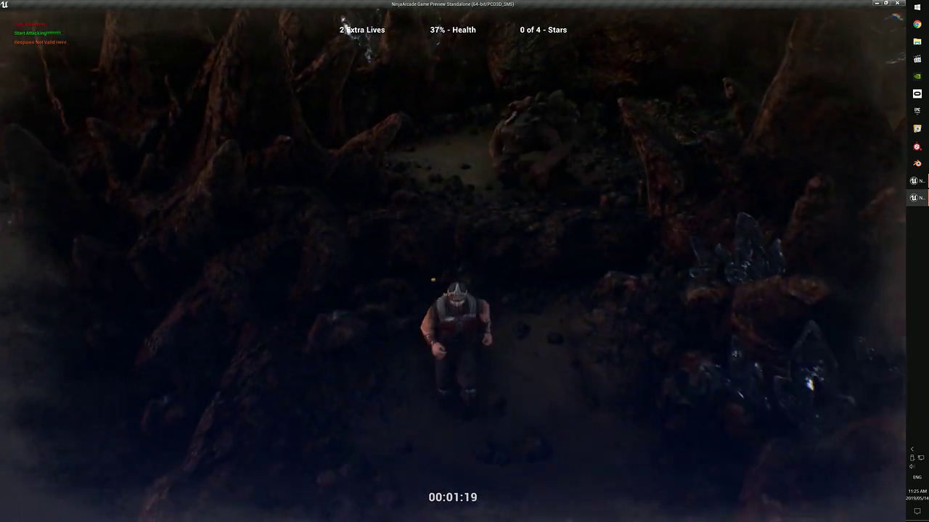
- Run the ninja along the dark path to the burning brazier between the stone walls
key("w")
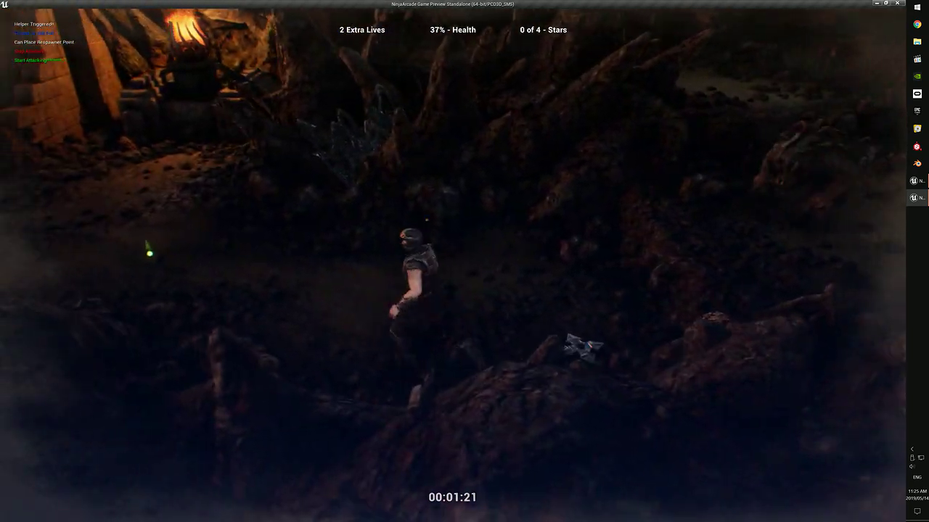
key("w")
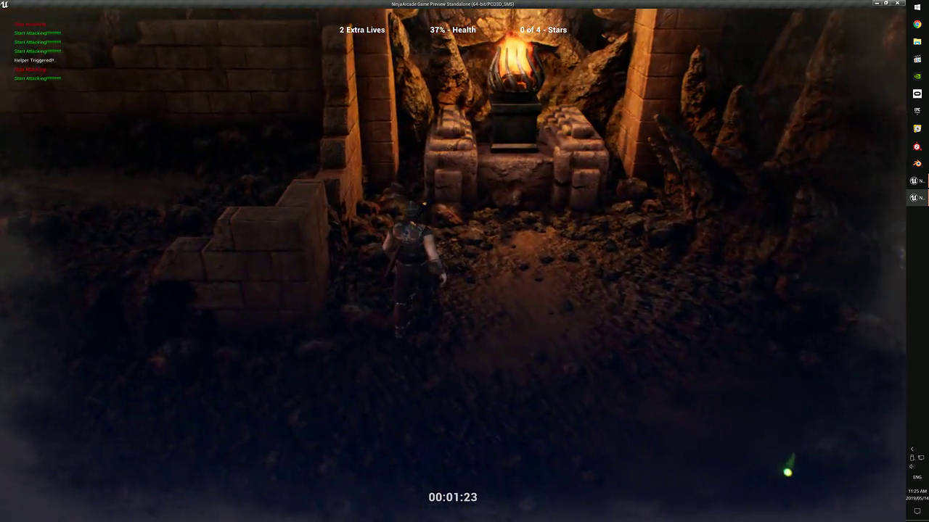
key("w")
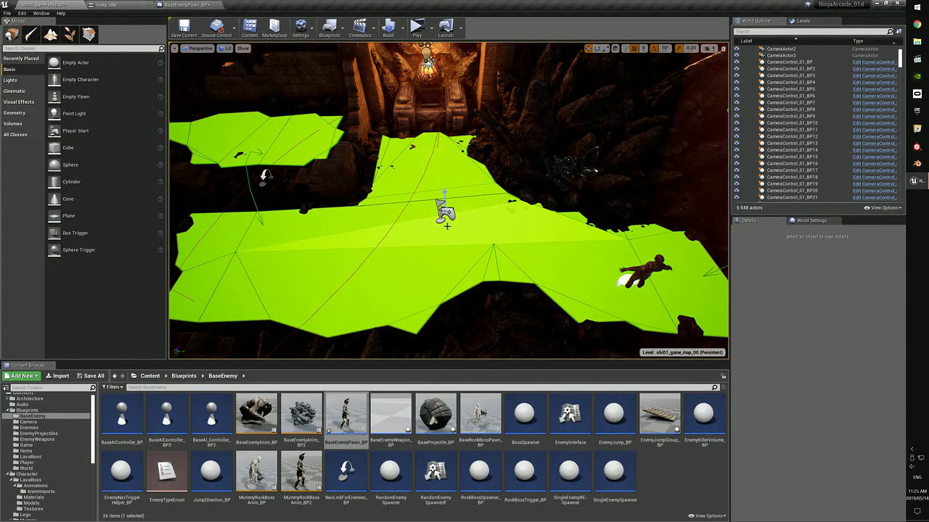
- Examine the green navigation areas and the nav links connecting them around the player start in the level editor
right_click_drag(440, 246, 497, 247)
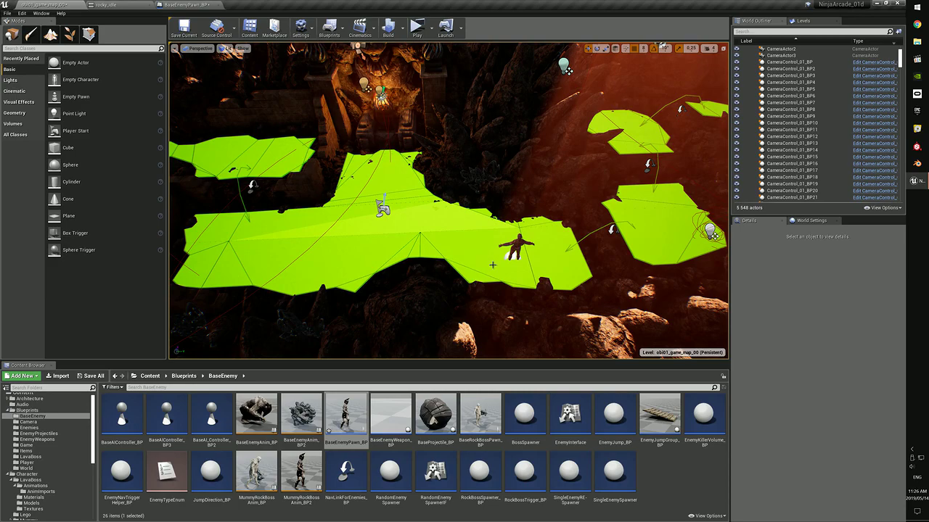
mouse_move(491, 256)
right_mouse_down()
mouse_move(492, 185)
mouse_move(491, 258)
mouse_move(445, 262)
mouse_move(519, 243)
mouse_move(517, 254)
mouse_move(502, 246)
mouse_move(492, 254)
right_mouse_up()
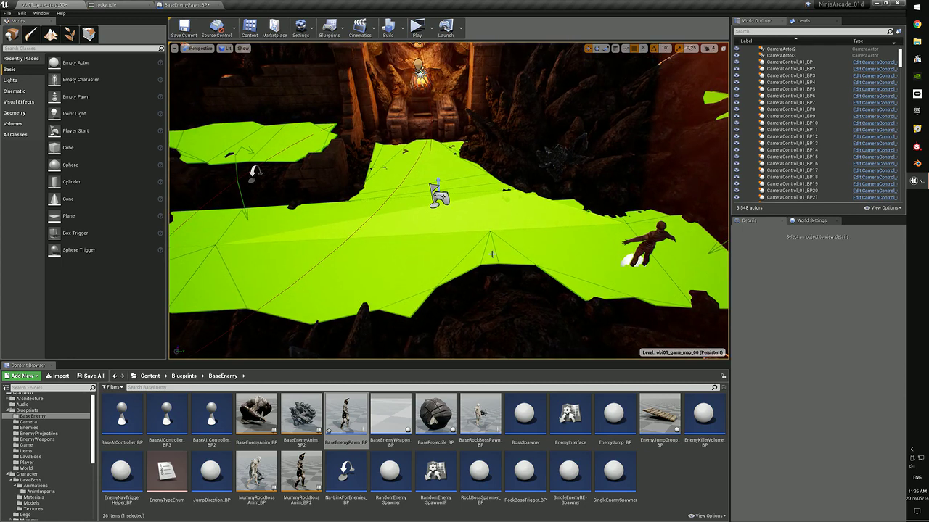
- Run the cave level in a standalone game preview, maximize the preview window and skip the intro
right_click_drag(550, 263, 545, 206)
mouse_move(489, 171)
right_mouse_down()
mouse_move(501, 179)
mouse_move(488, 172)
right_mouse_up()
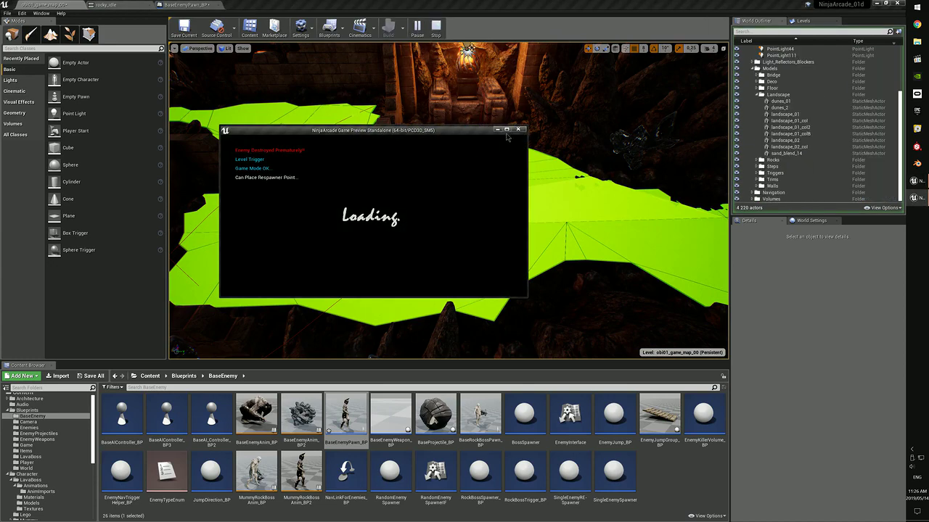
left_click(507, 131)
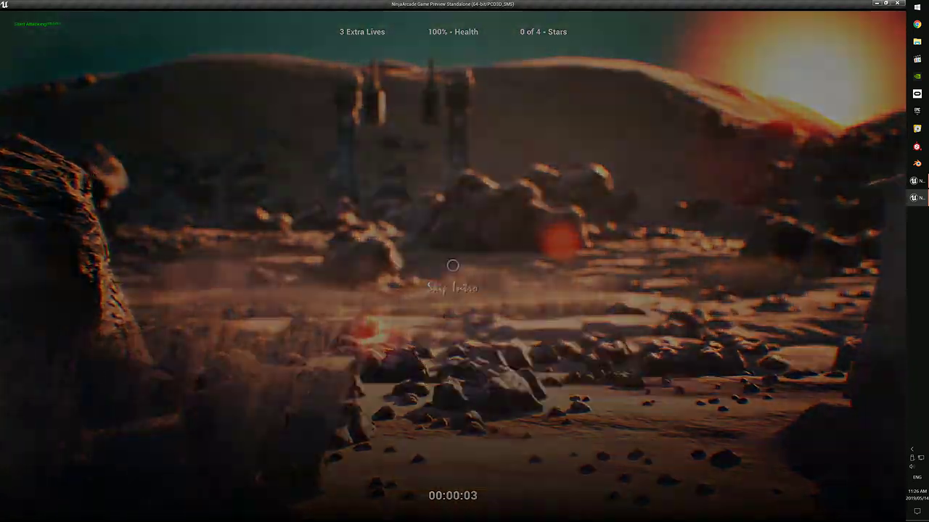
left_click(452, 266)
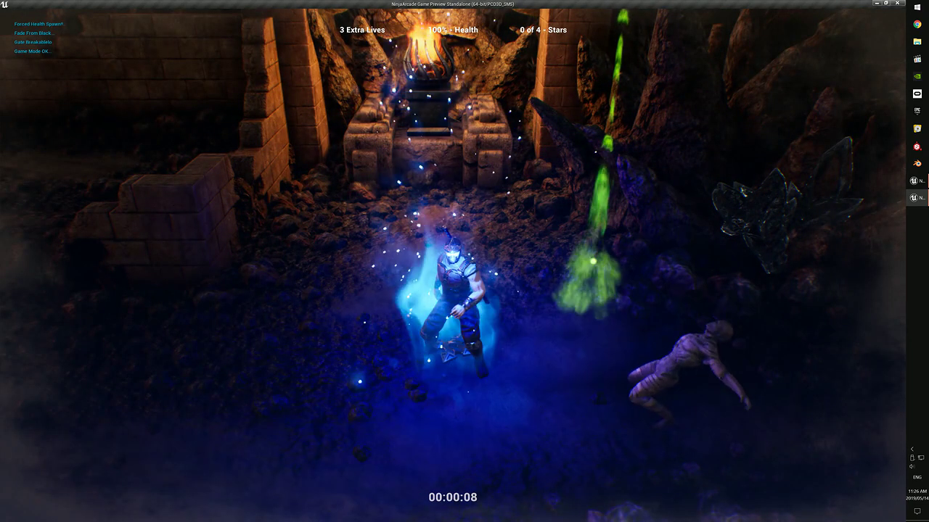
- Walk the ninja around the spawn area and up to the fire altar to examine how the rock enemy approaches
key("d")
key("a")
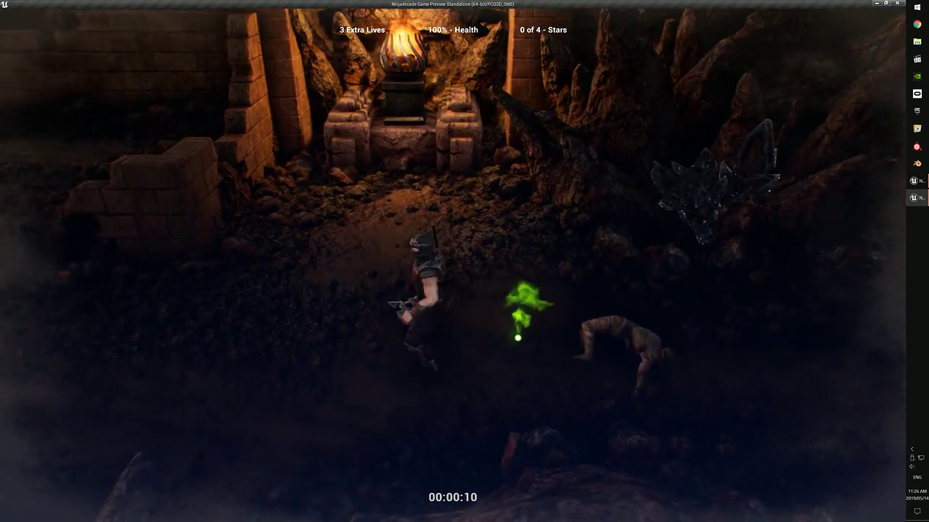
key("s")
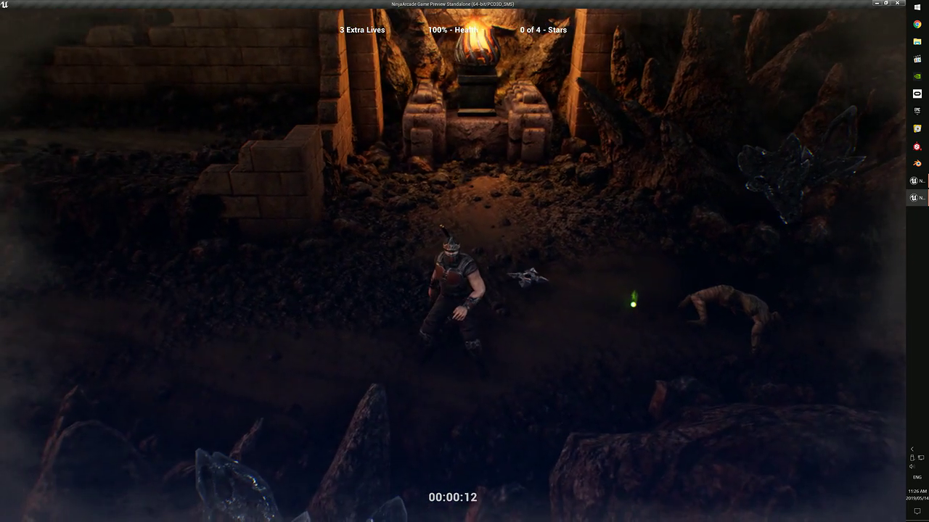
key("a")
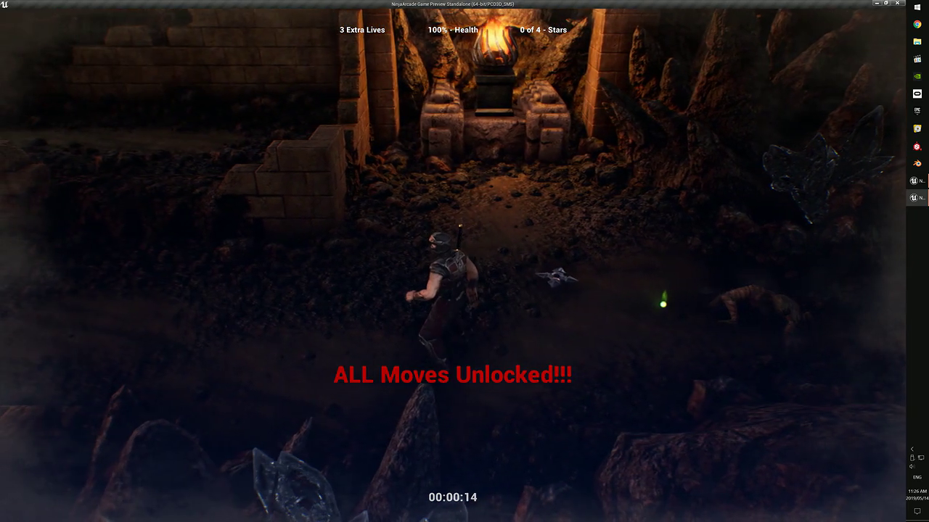
key("a")
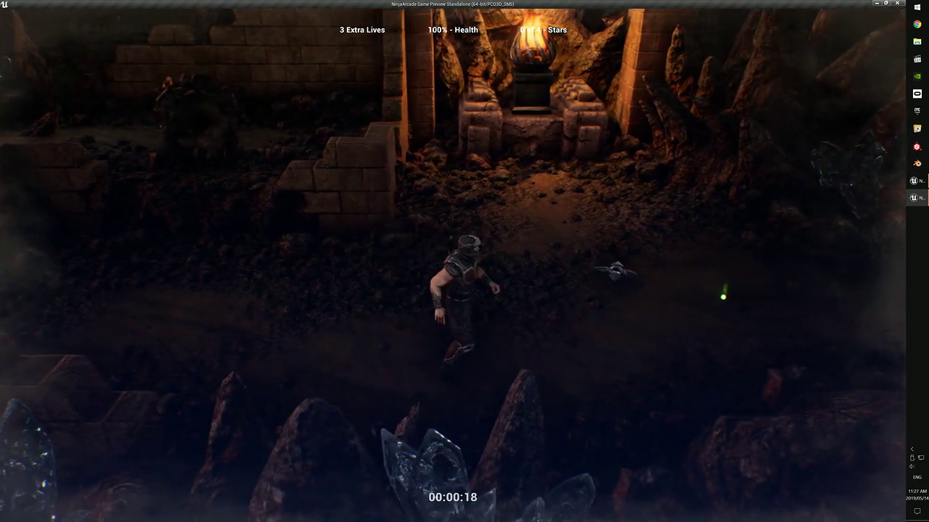
key("w")
key("w")
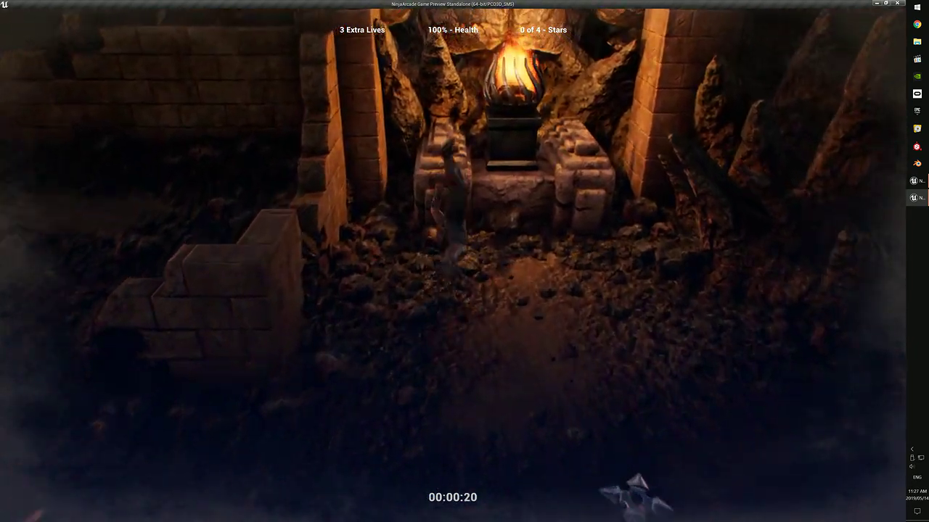
key("s")
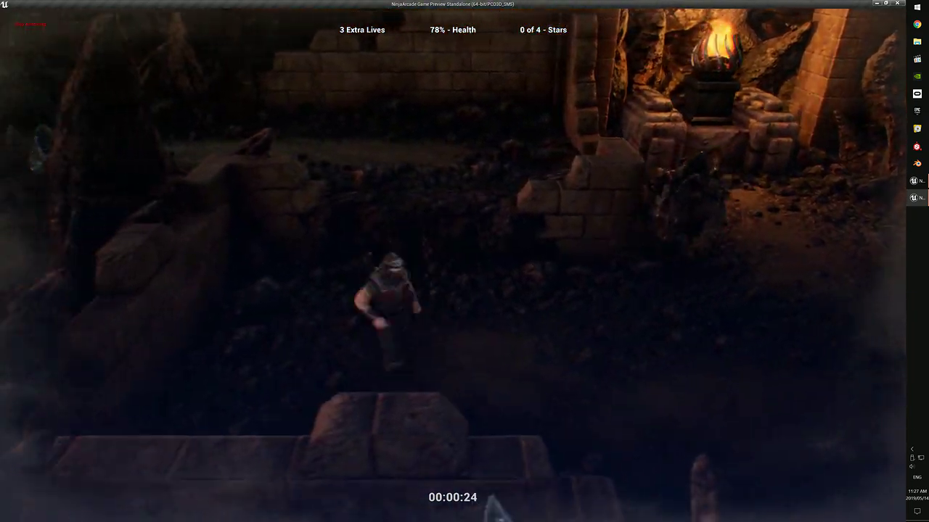
- Run and jump the ninja back and forth past the altar to test how the rock enemy chases and attacks
key("d")
key("space")
key("a")
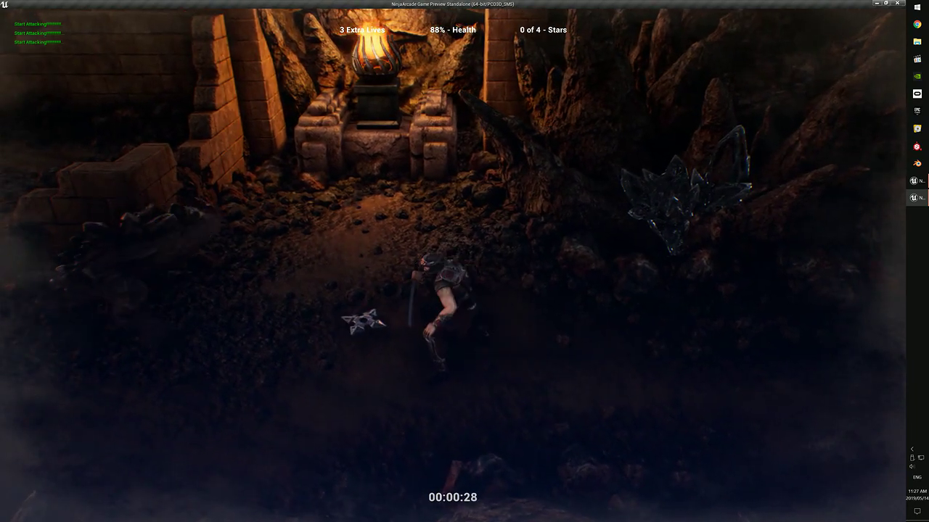
key("a")
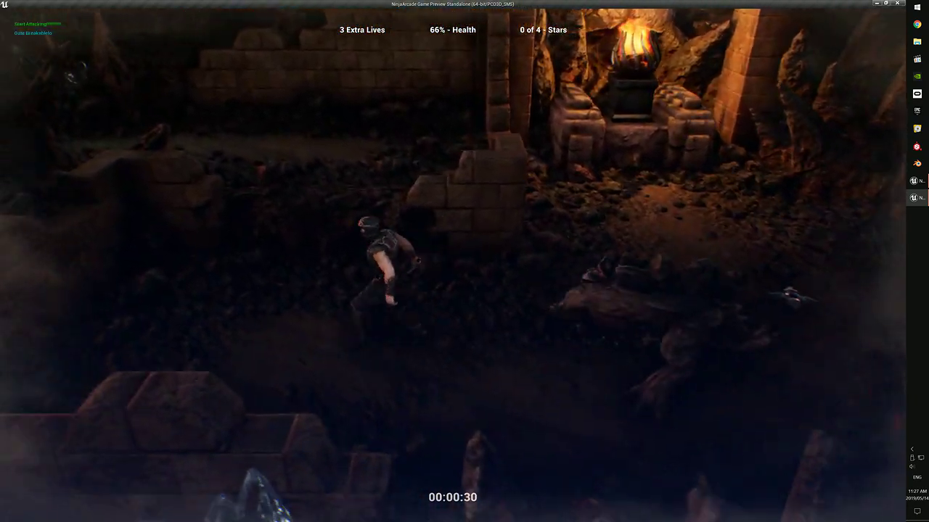
key("d")
key("space")
key("w")
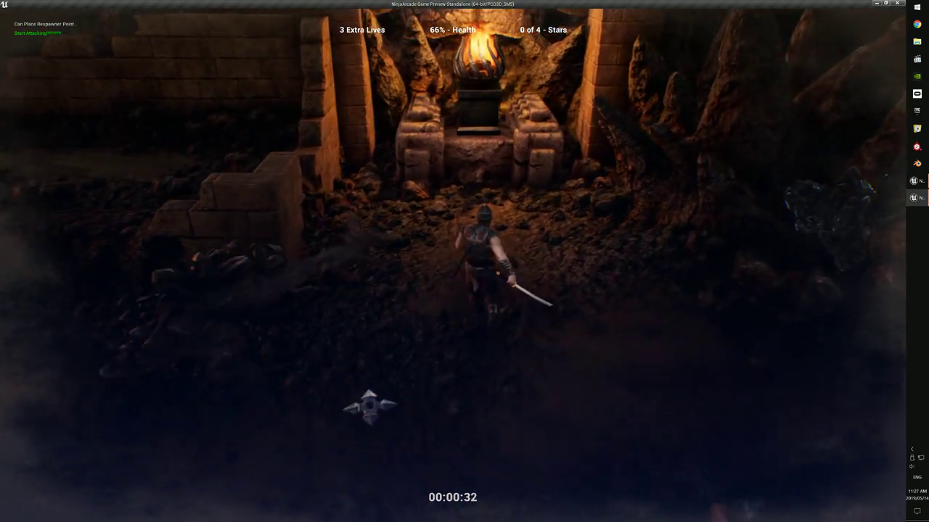
key("s")
key("a")
key("space")
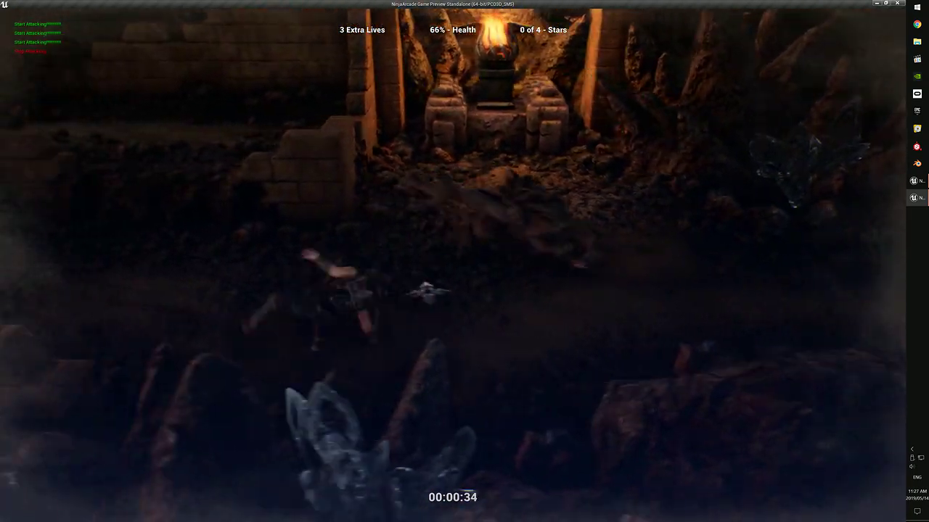
- Lead the rock enemy between the ruined walls and the altar, fighting it at close range to check its attack behaviour
key("w")
key("d")
key("a")
key("space")
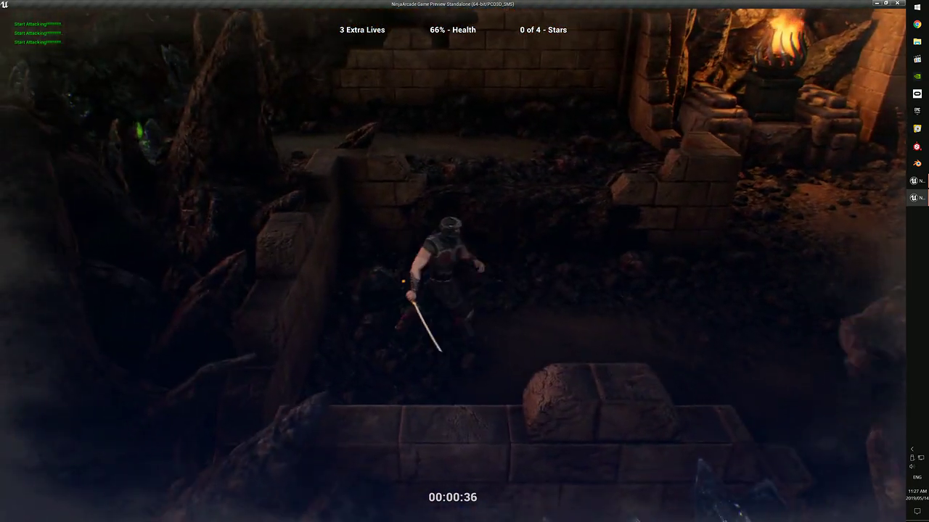
key("d")
key("d")
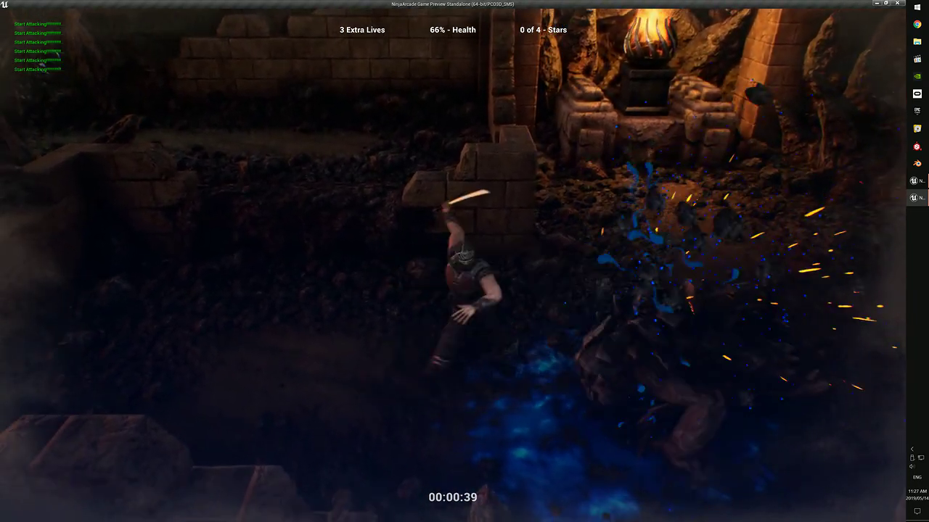
key("d")
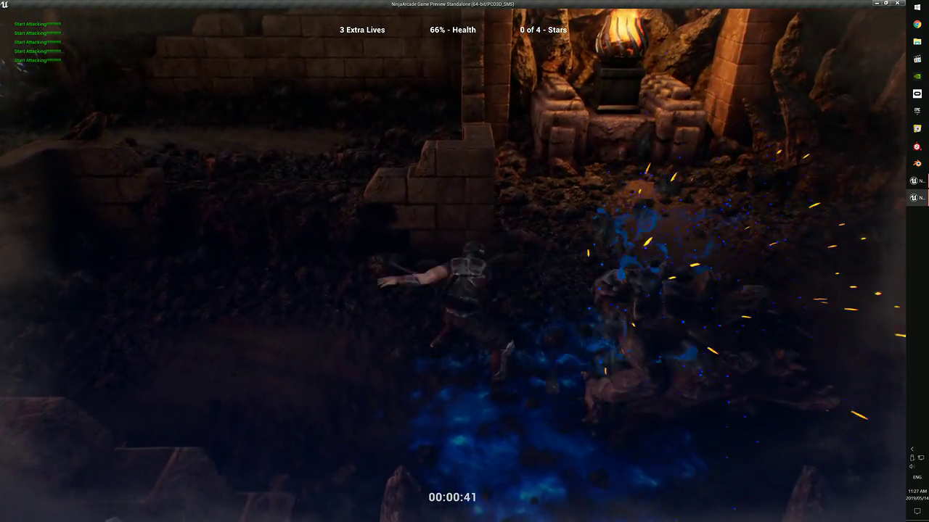
key("a")
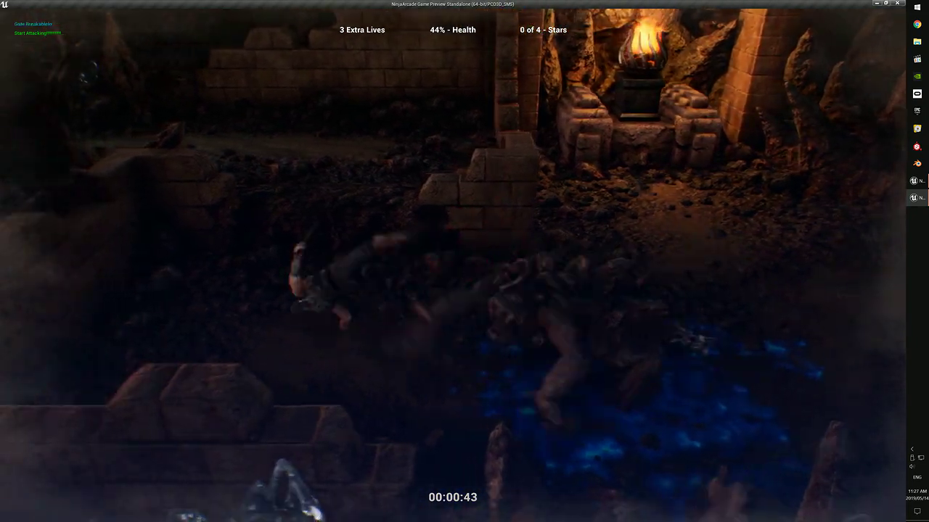
key("d")
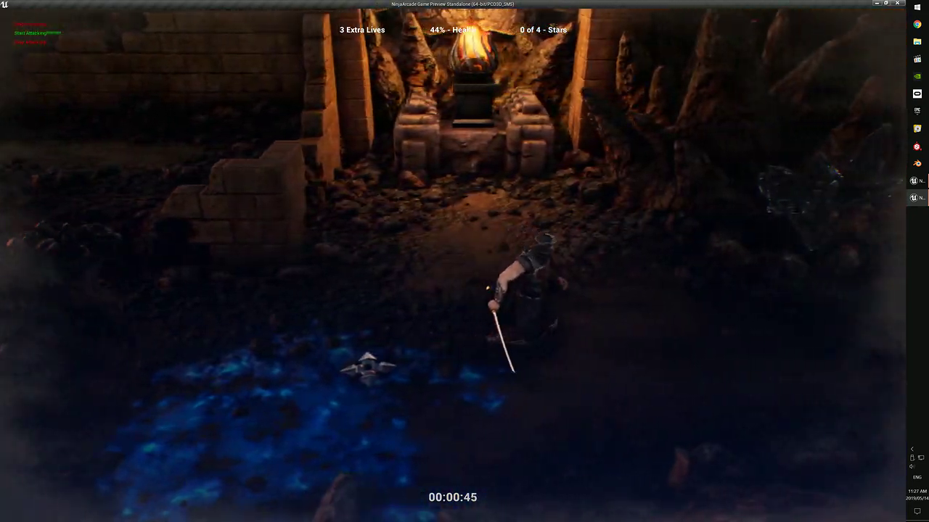
key("a")
key("d")
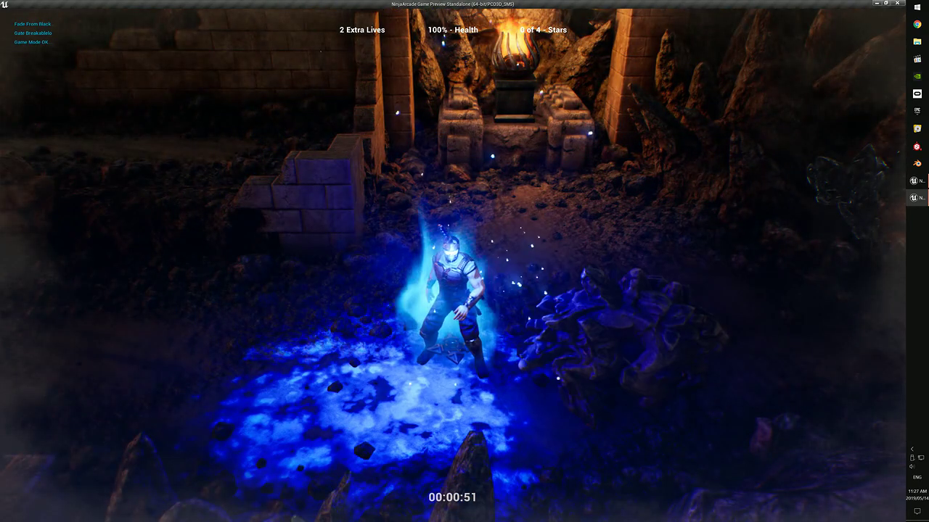
- Strike the rock enemy repeatedly with the sword near the respawn point to test its hit reactions
key("a")
key("d")
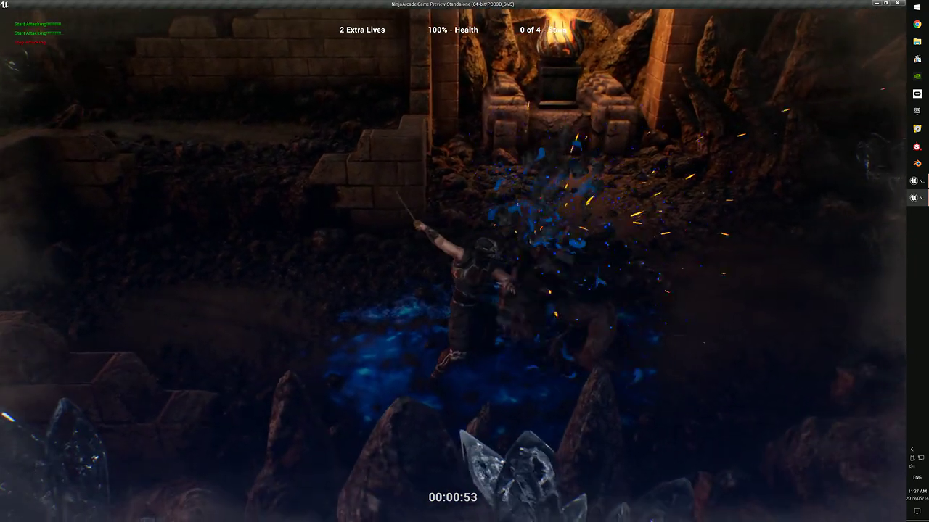
key("f")
key("f")
key("f")
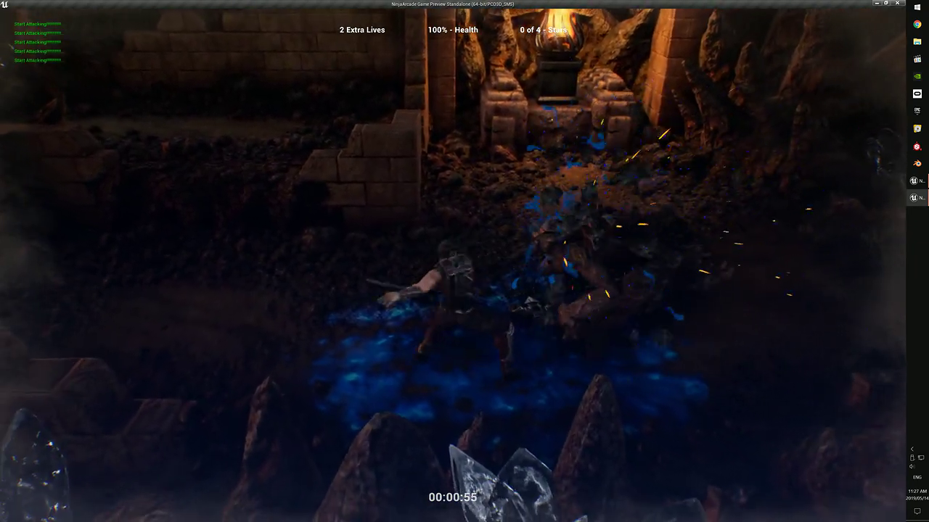
key("d")
key("d")
key("f")
key("f")
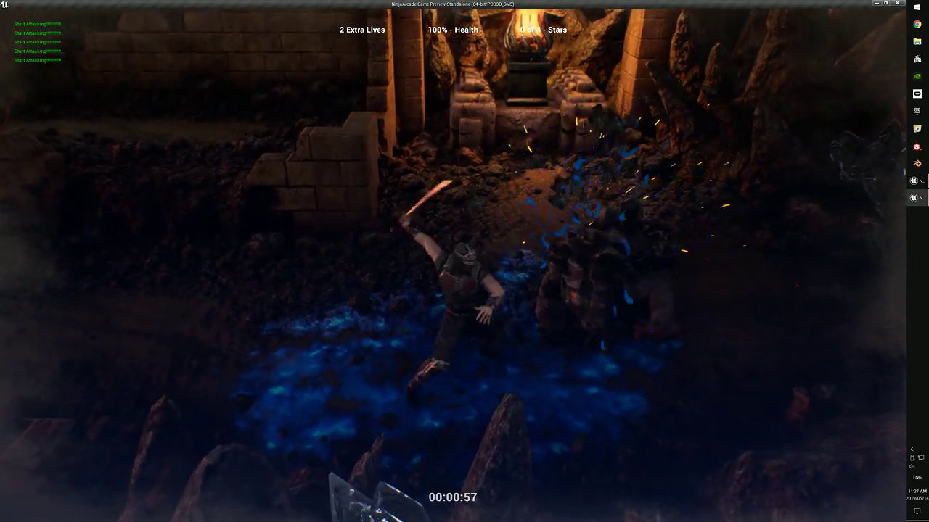
- Lure the rock enemy onto the upper ledge by the brick wall and back past the altar to test its pathfinding
key("s")
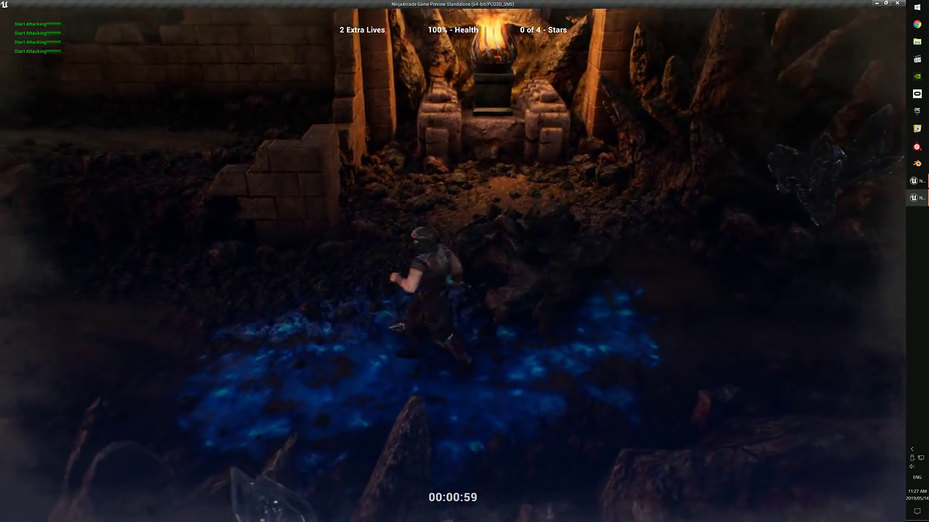
key("a")
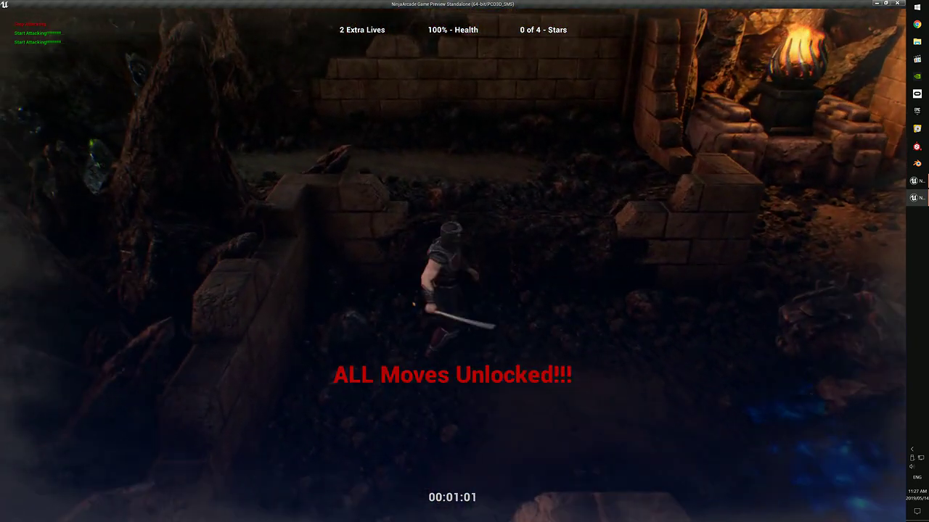
key("w")
key("f")
key("f")
key("d")
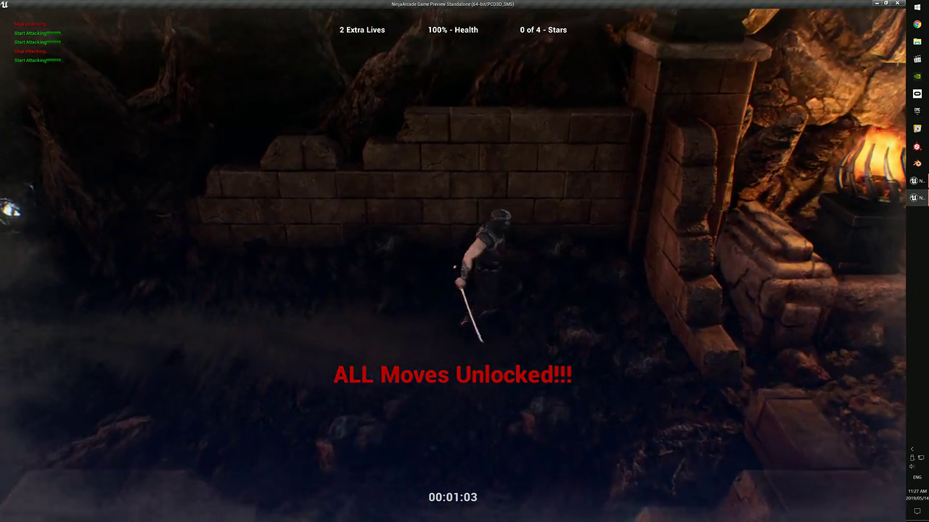
key("space")
key("s")
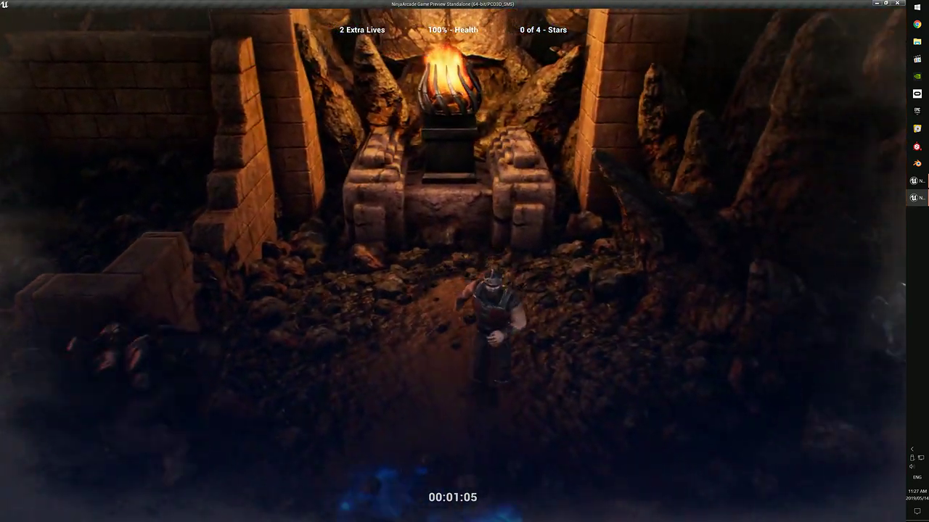
key("s")
key("a")
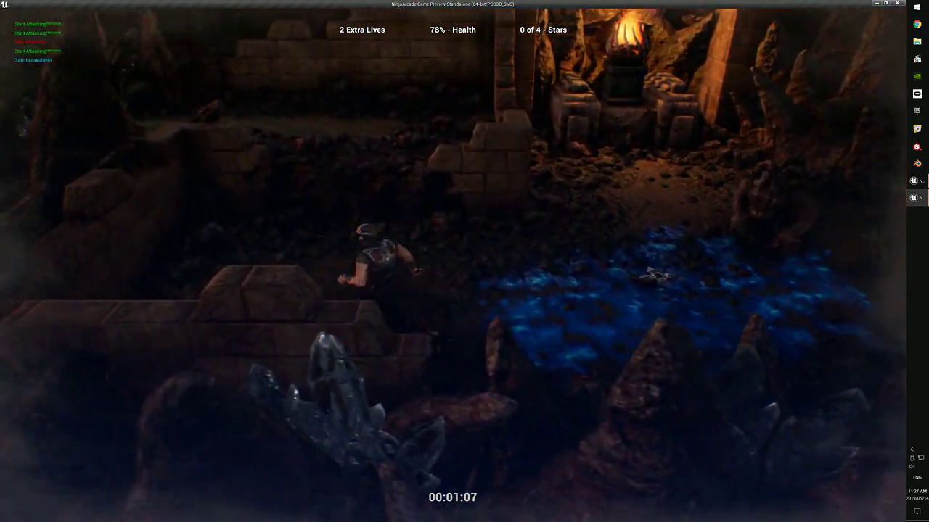
- Jump the ninja between the lower path and the upper ledge to test whether the rock enemy follows across levels
key("w")
key("a")
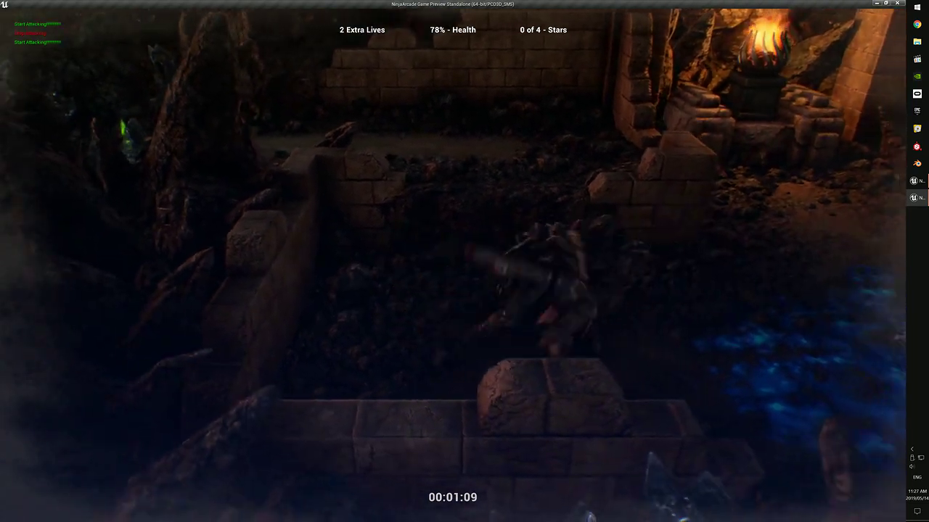
key("d")
key("a")
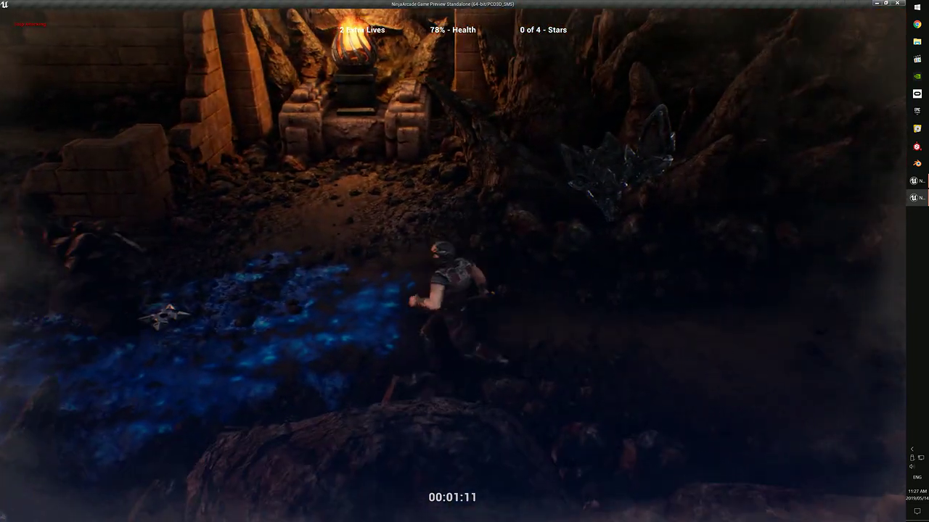
key("space")
key("w")
key("space")
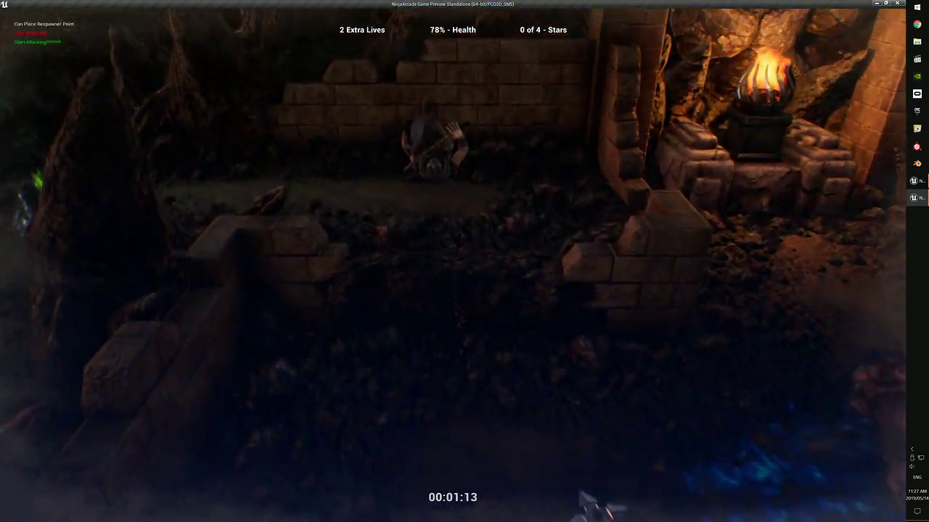
key("d")
key("space")
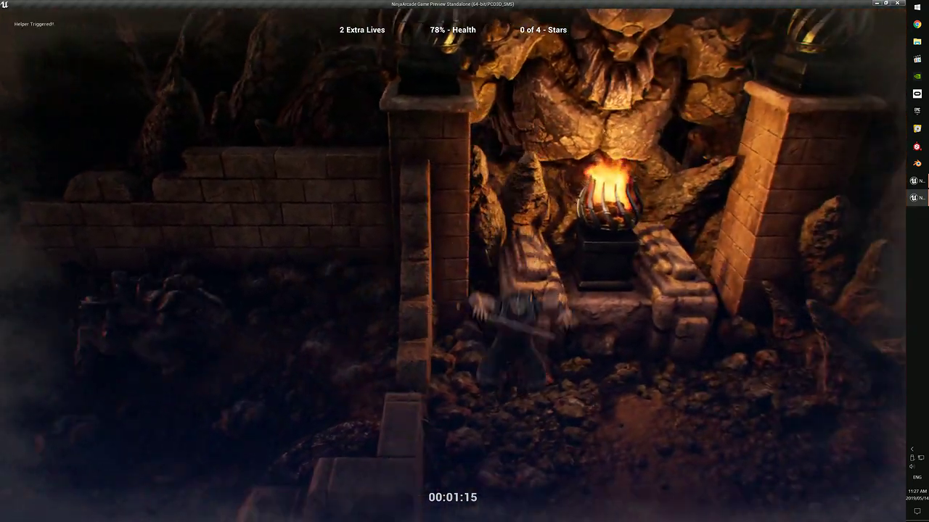
key("d")
key("w")
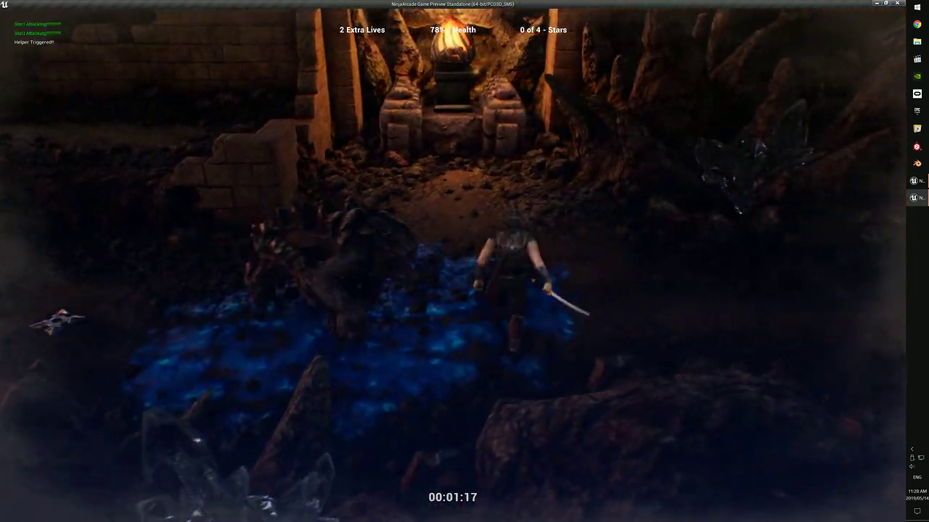
- Strike the rock enemy repeatedly with the sword on the glowing blue ground in front of the altar
key("f")
key("f")
key("f")
key("f")
key("f")
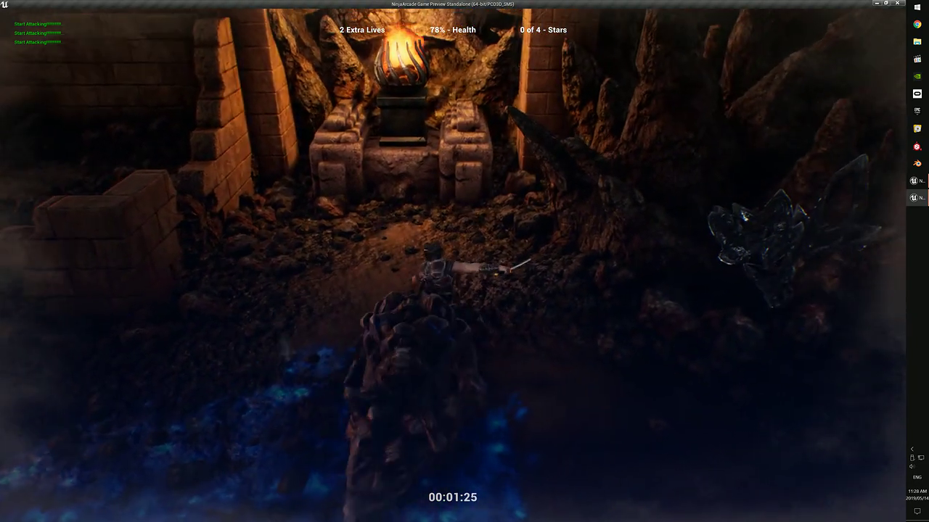
- Run the ninja away toward the ruined walls and return to attack the rock enemy, testing its pursuit
key("a")
key("s")
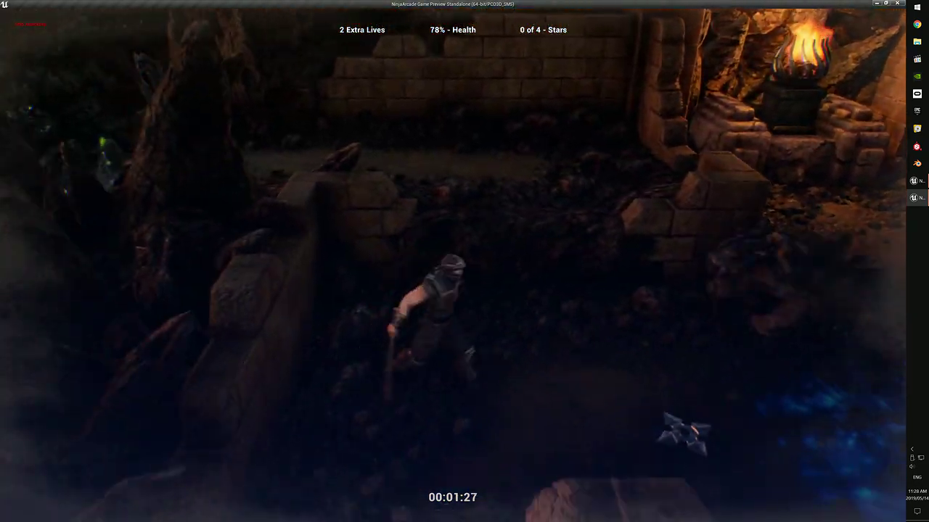
key("f")
key("a")
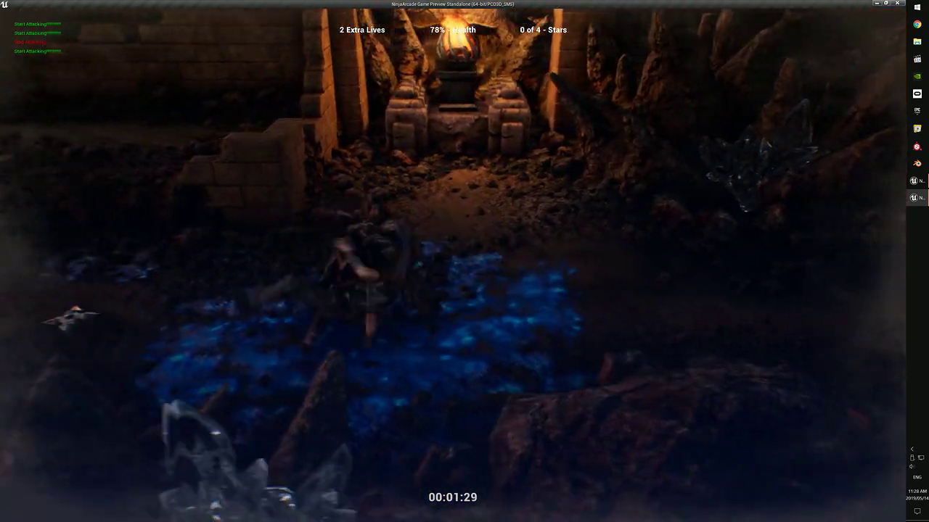
- Jump the ninja onto the upper ledge by the brick wall and back down to re-engage the rock enemy near the altar
key("w")
key("space")
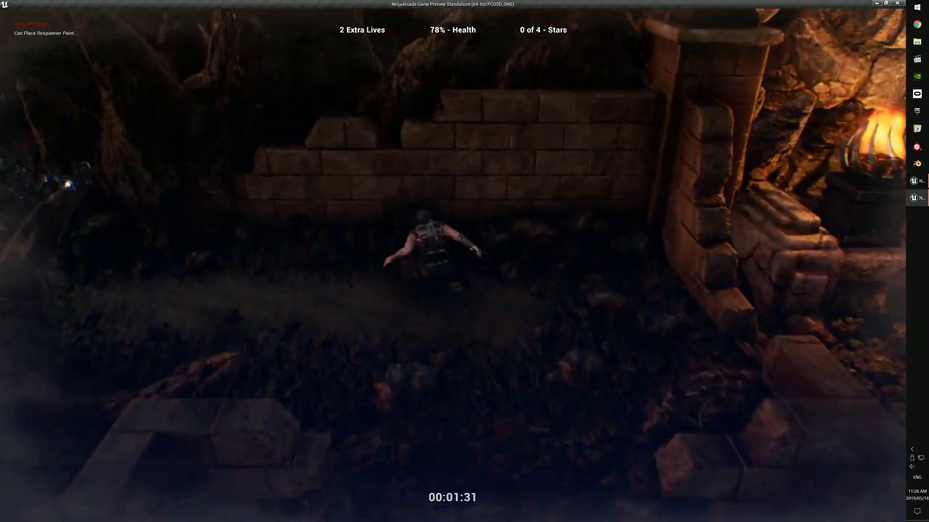
key("a")
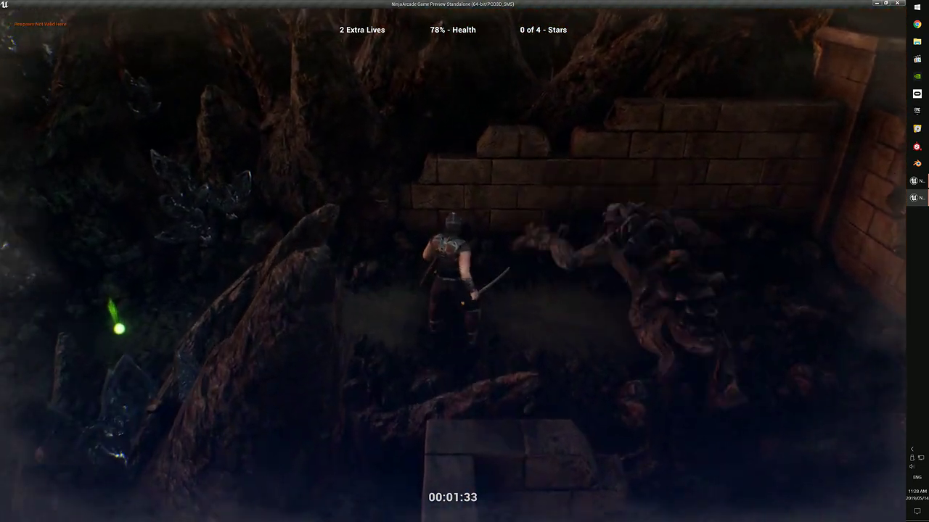
key("d")
key("space")
key("s")
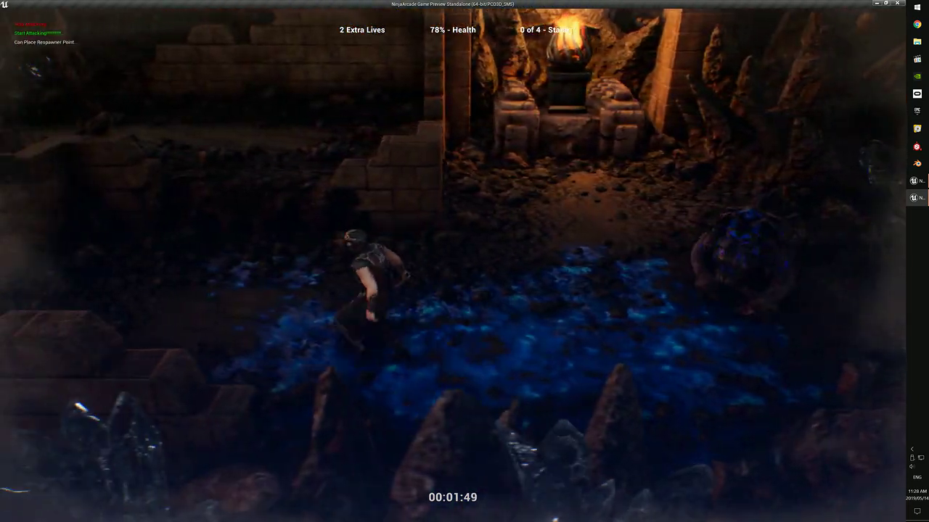
key("d")
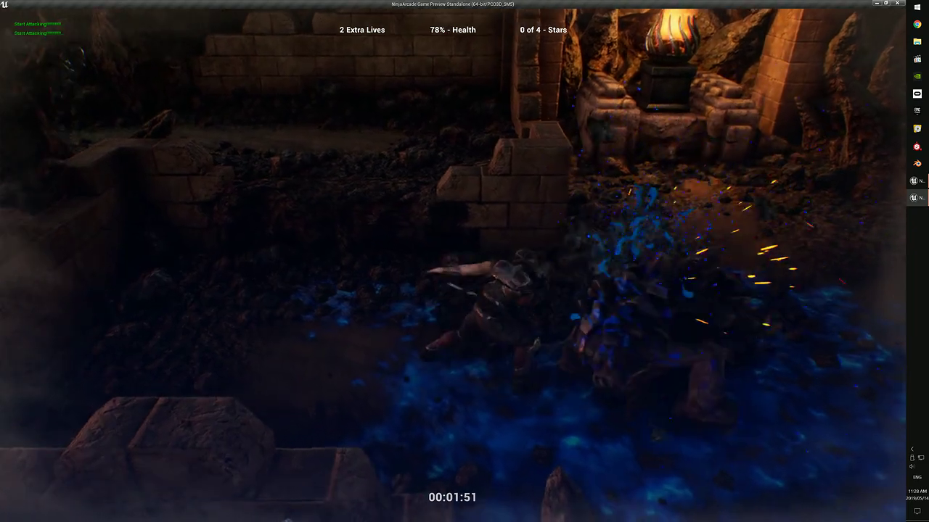
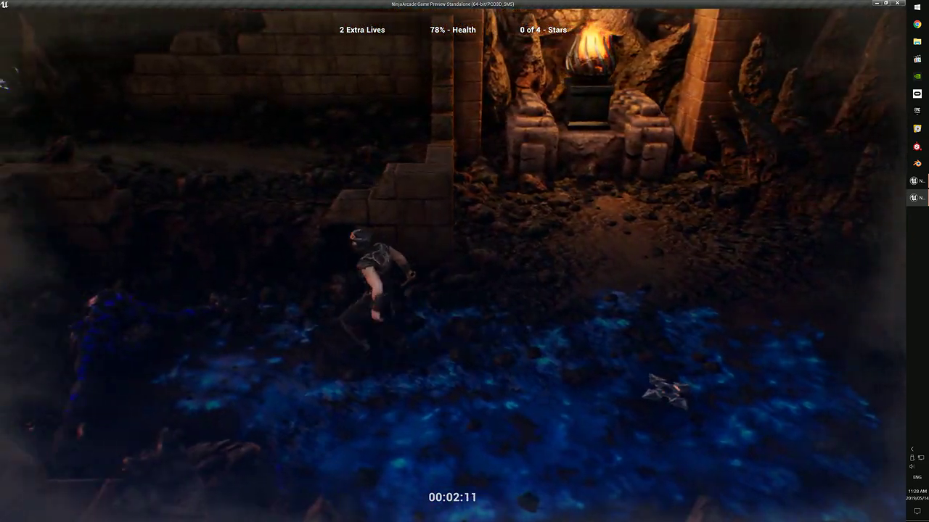
- Walk the ninja back and forth over the glowing blue ground to examine the scene around the altar and ruined walls
key("s")
key("d")
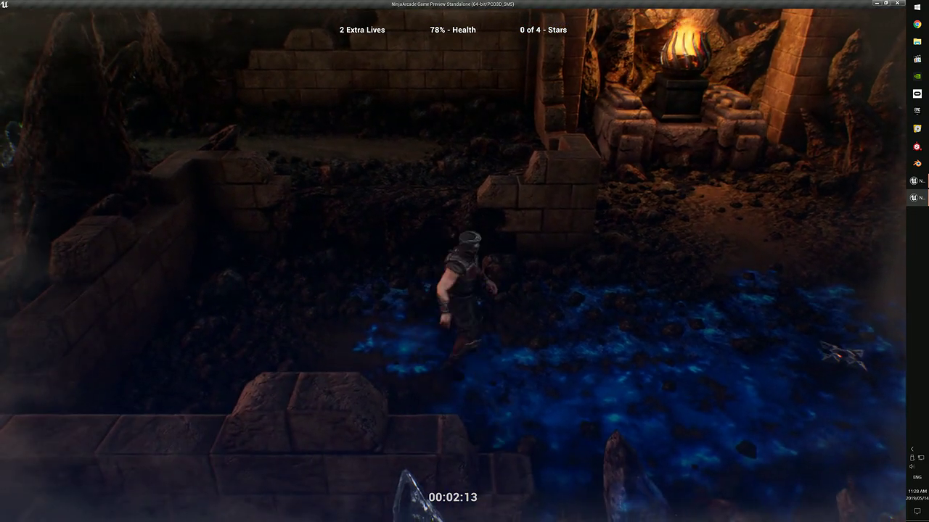
key("a")
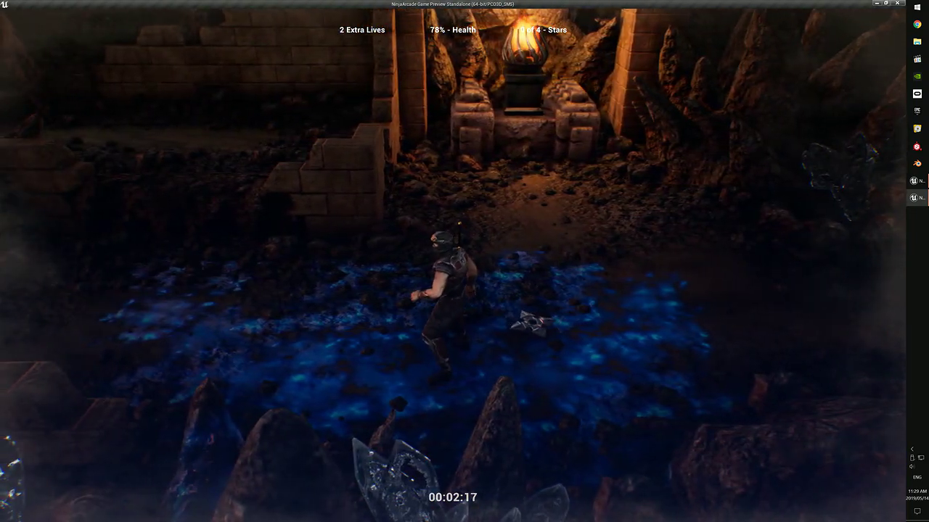
key("d")
key("w")
key("a")
key("s")
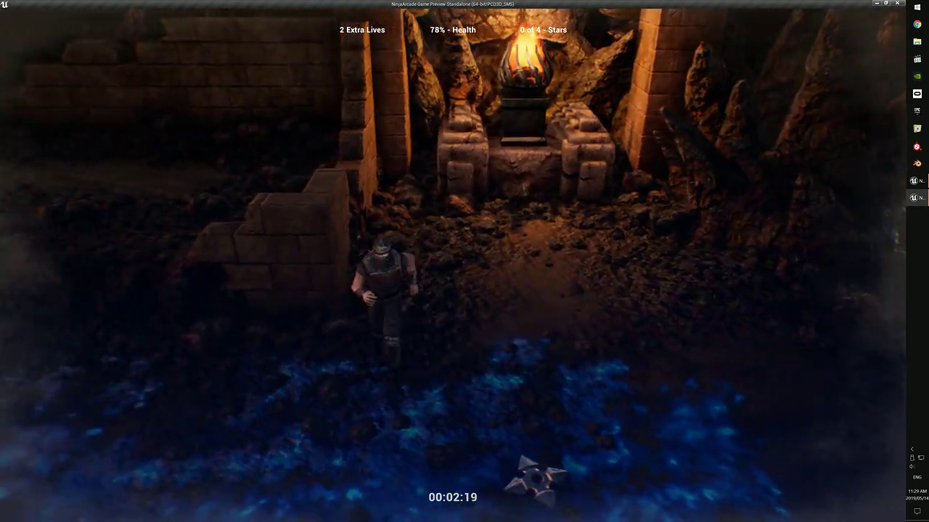
key("d")
key("a")
key("d")
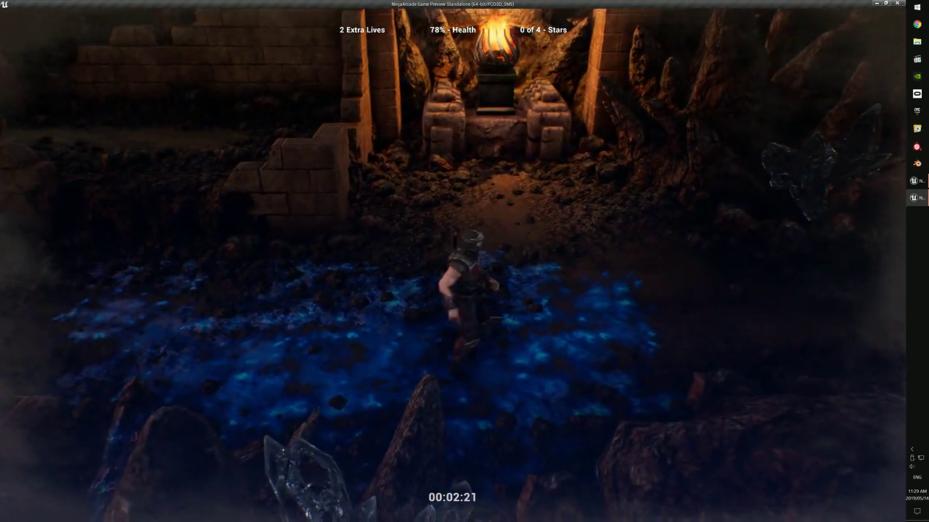
key("s")
key("a")
key("w")
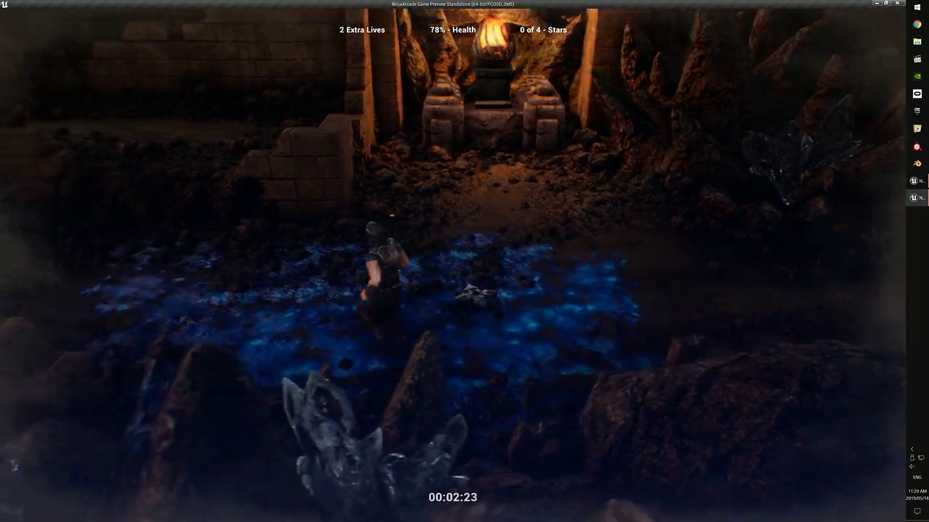
- Inspect the cave area in the shader complexity view while walking the ninja, and return to the normal lit view
key("w")
key("F5")
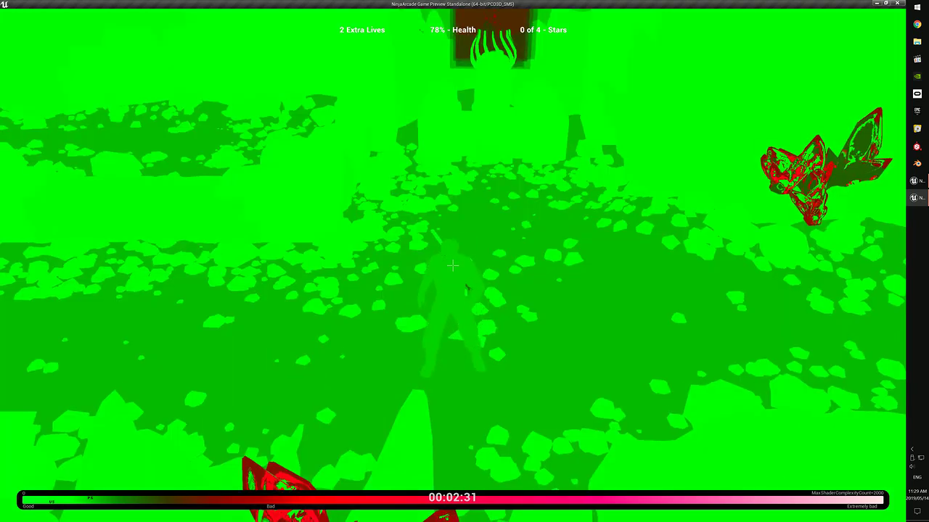
key("s")
key("d")
key("w")
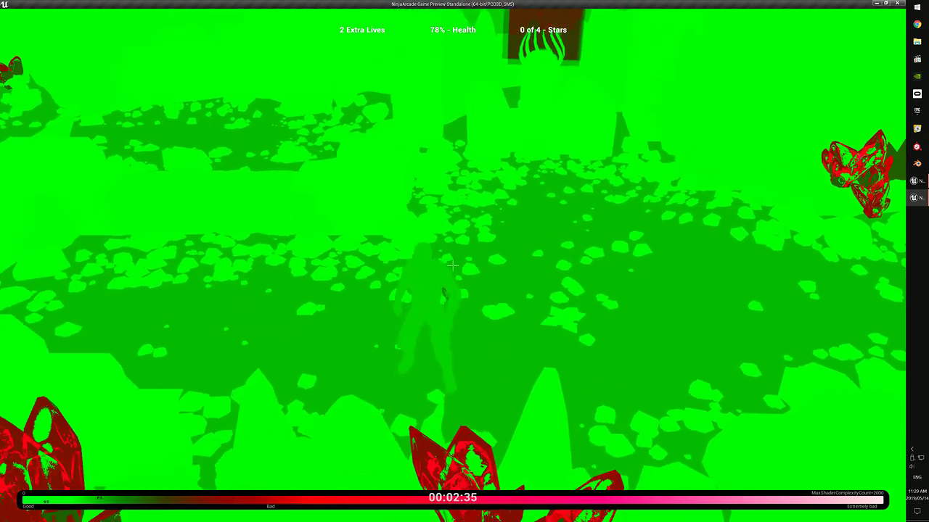
key("F3")
key("w")
key("d")
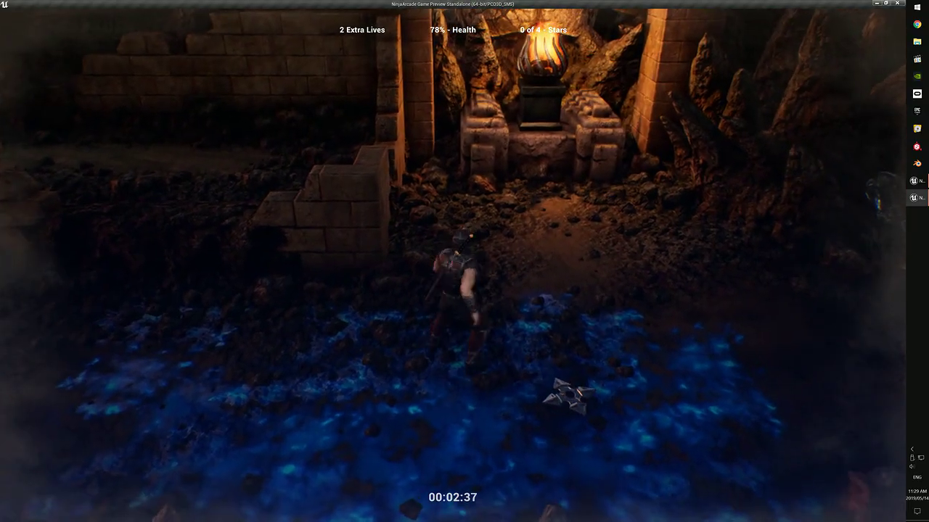
key("s")
key("a")
key("w")
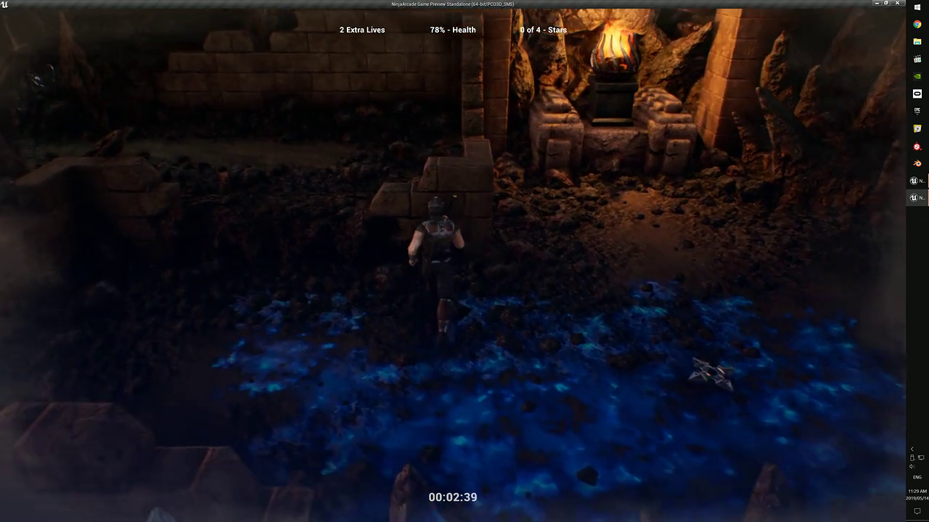
key("d")
key("s")
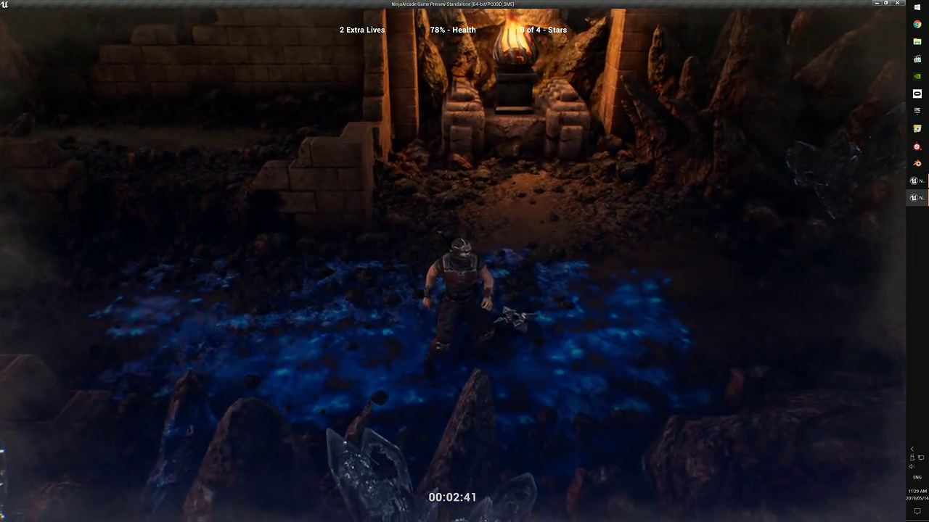
key("w")
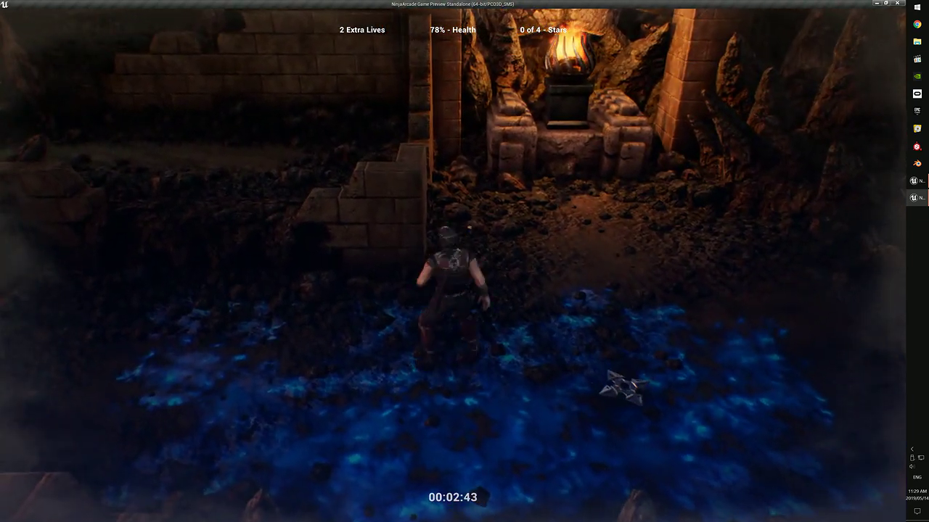
key("s")
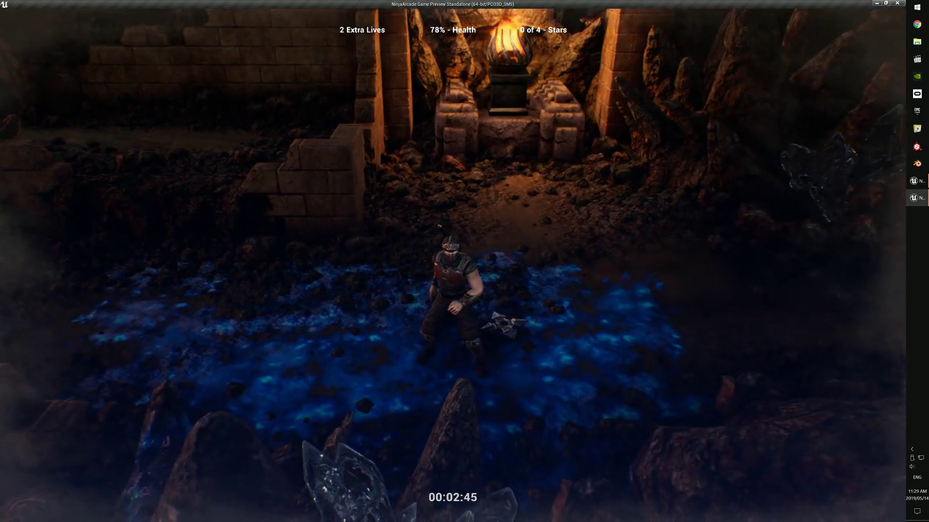
key("d")
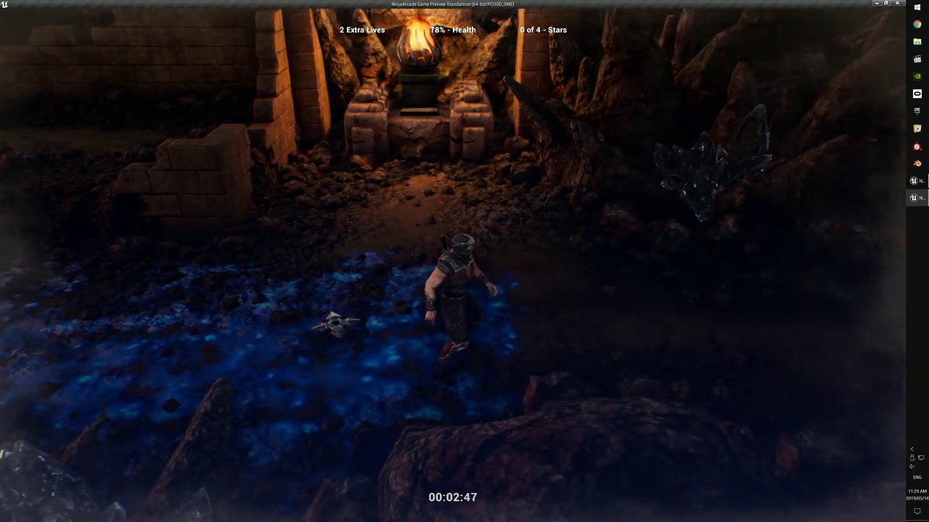
key("a")
key("w")
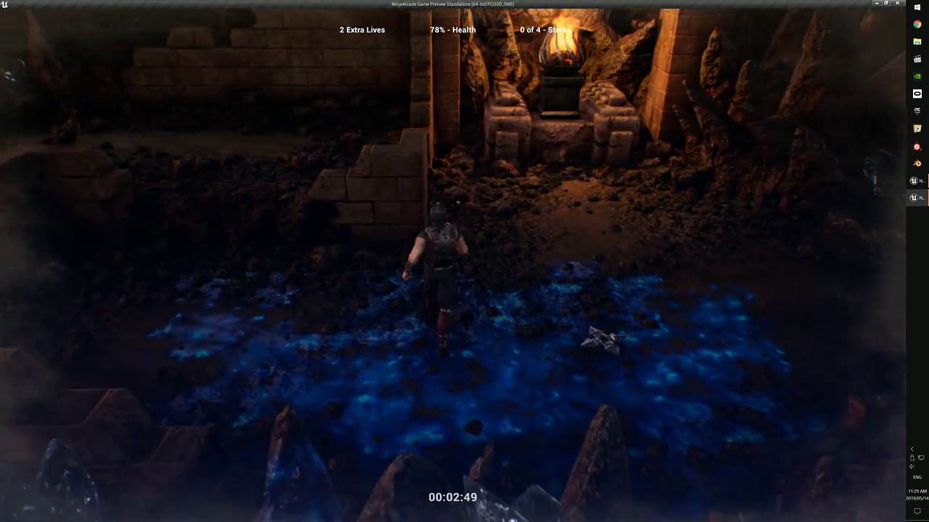
key("w")
key("d")
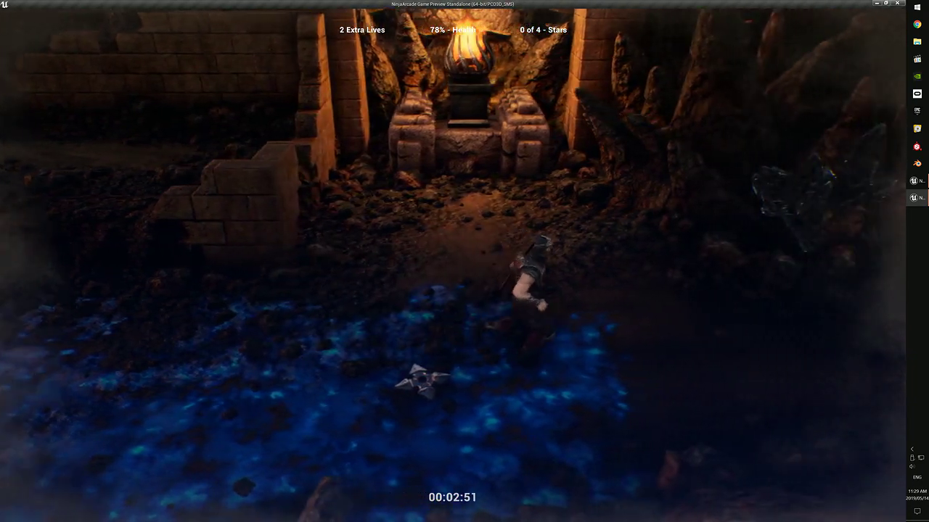
key("a")
key("s")
key("a")
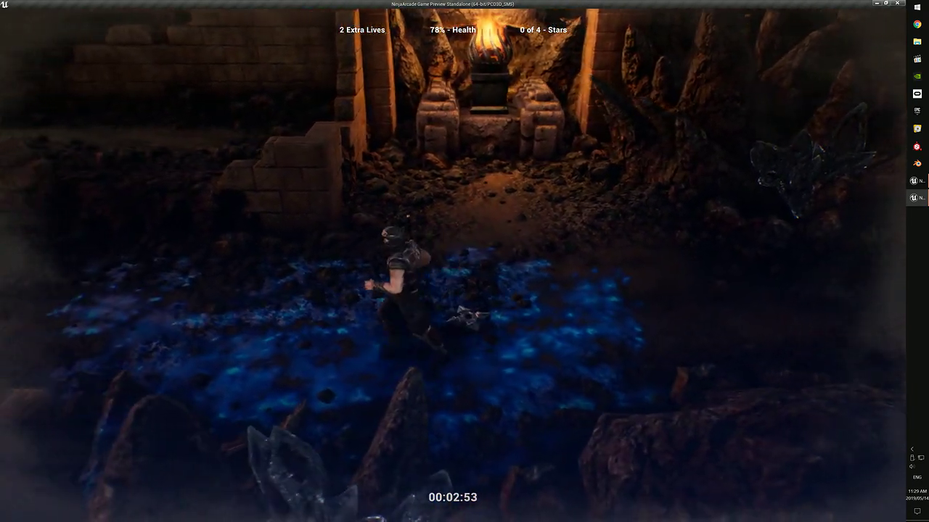
key("w")
key("a")
key("w")
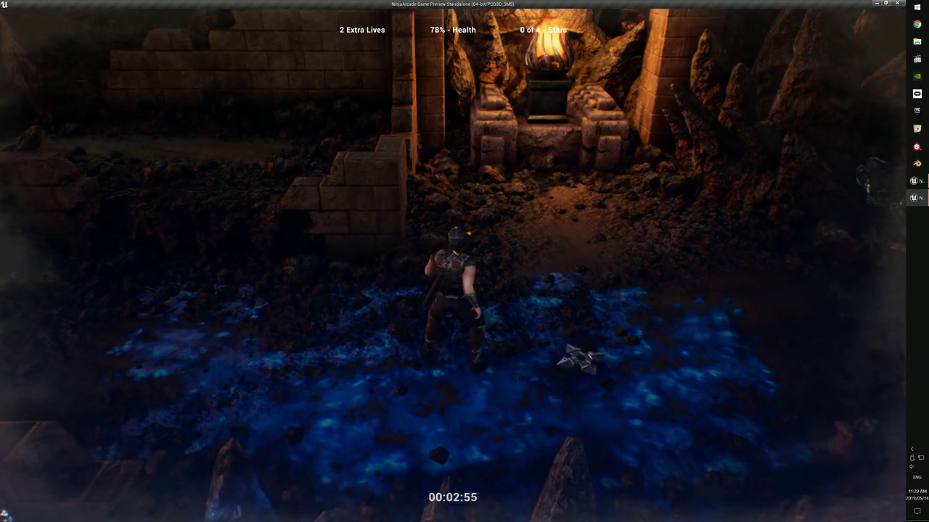
key("d")
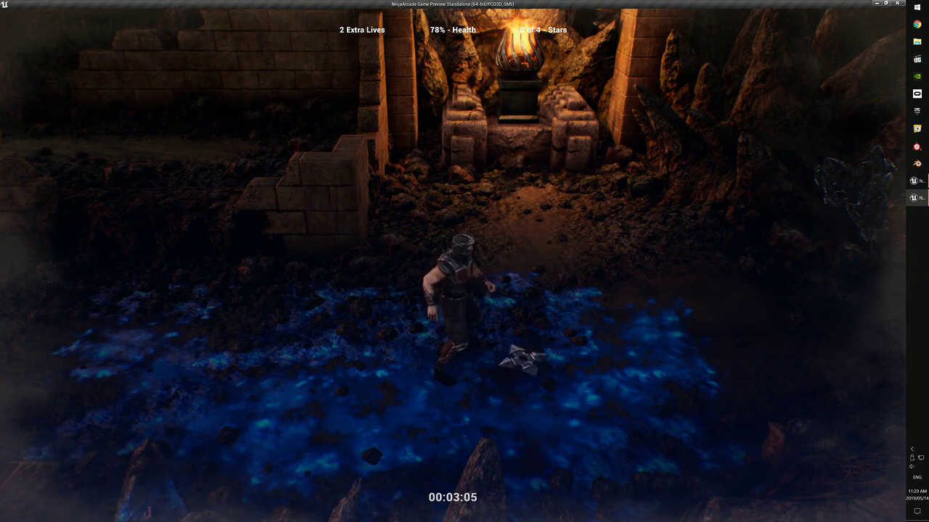
key("a")
key("w")
key("s")
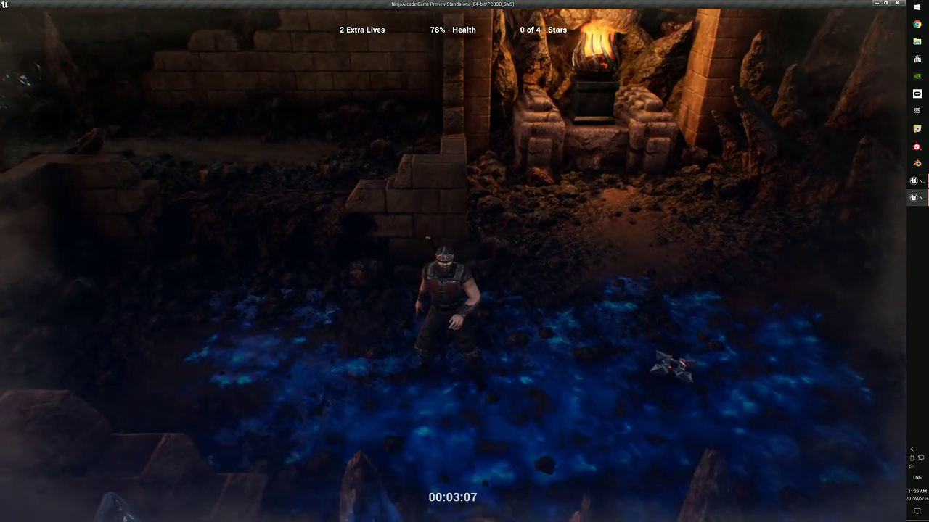
key("w")
key("d")
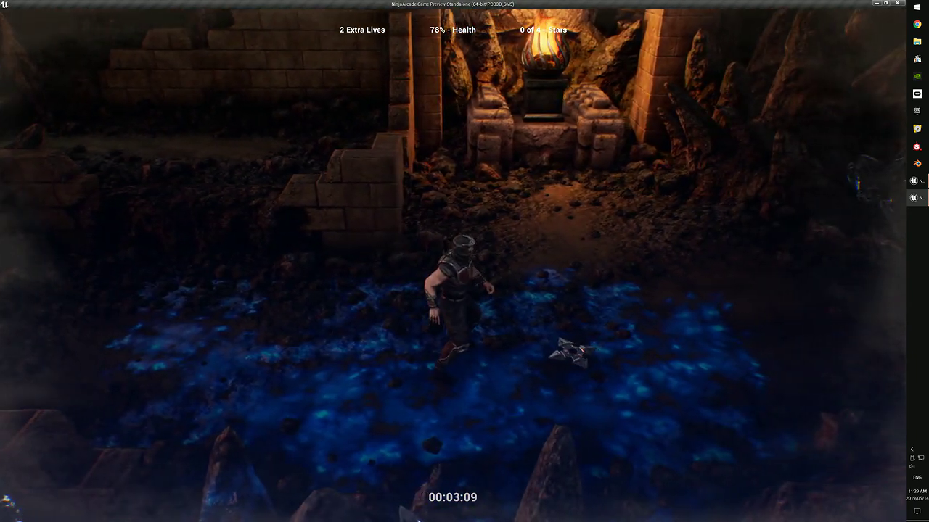
key("s")
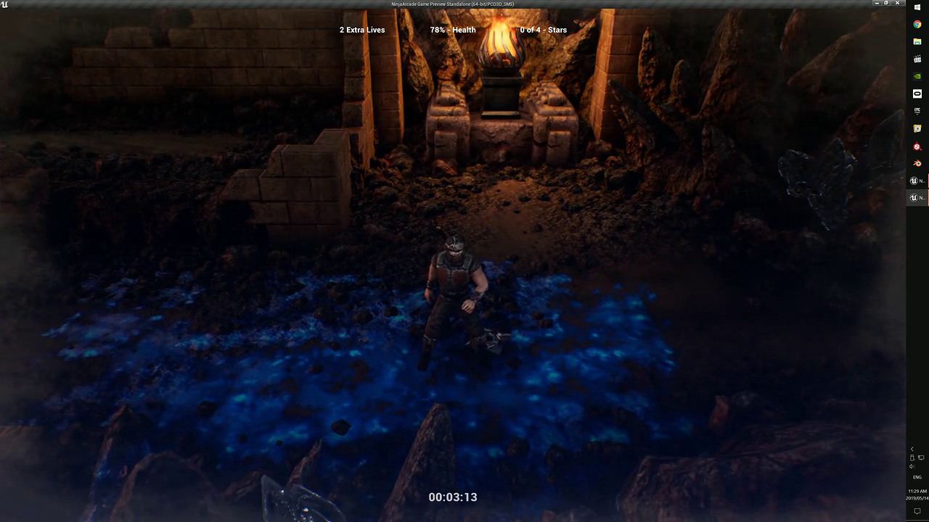
key("a")
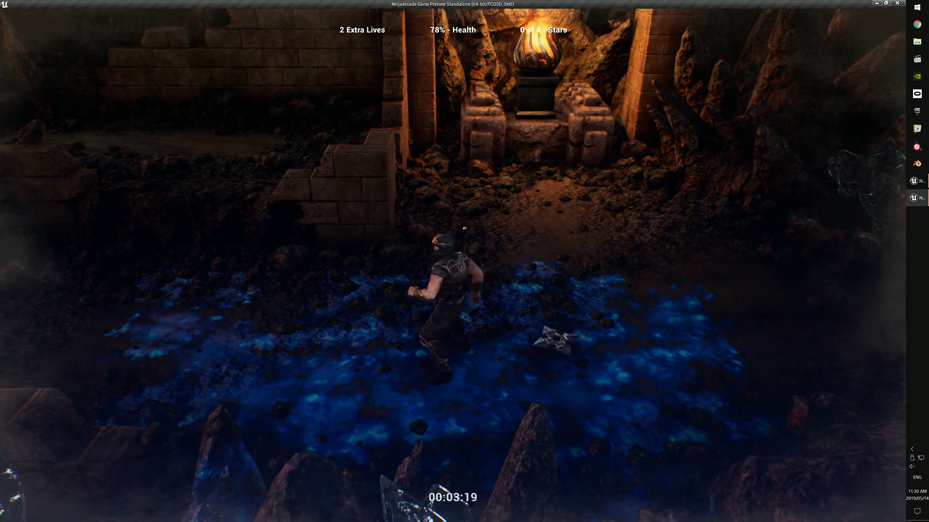
key("d")
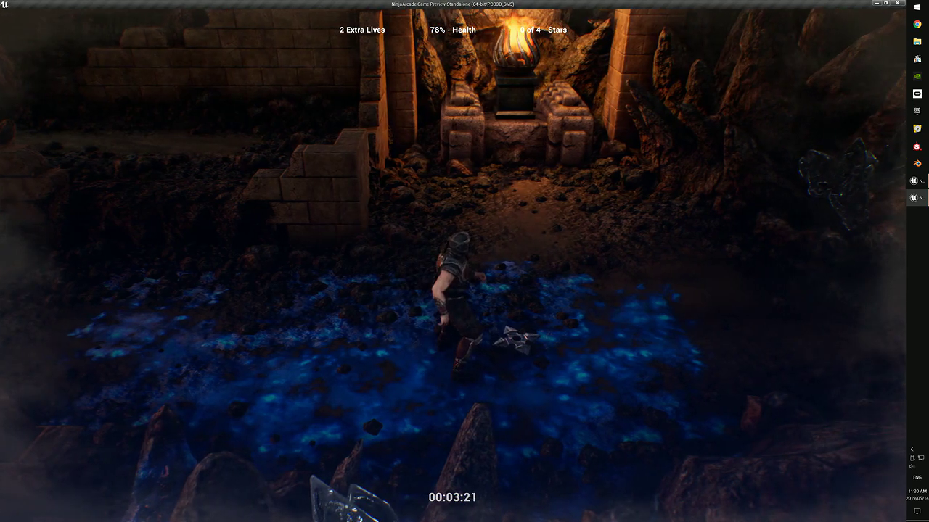
key("d")
key("s")
key("a")
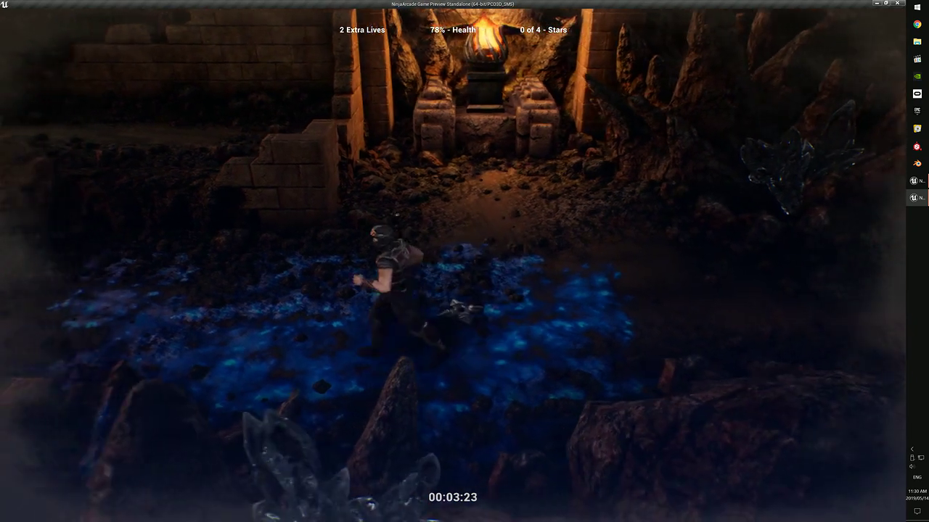
key("w")
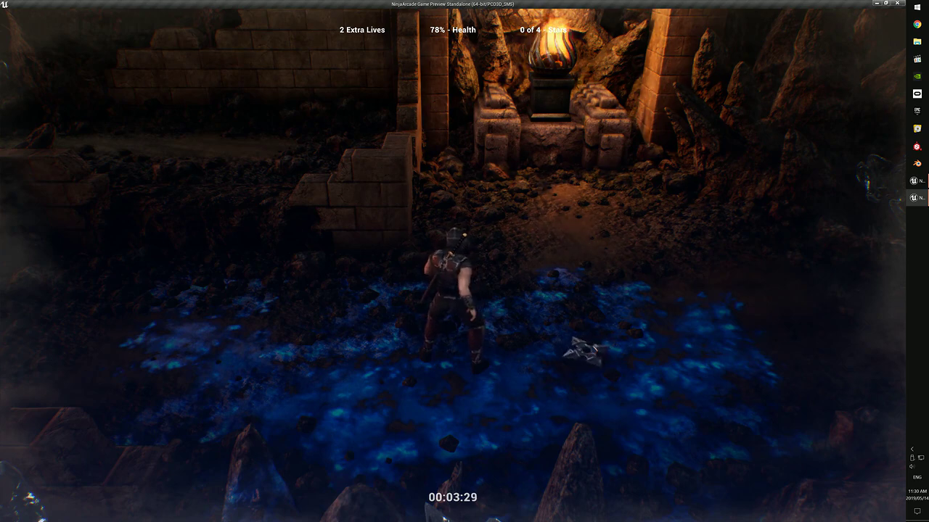
key("d")
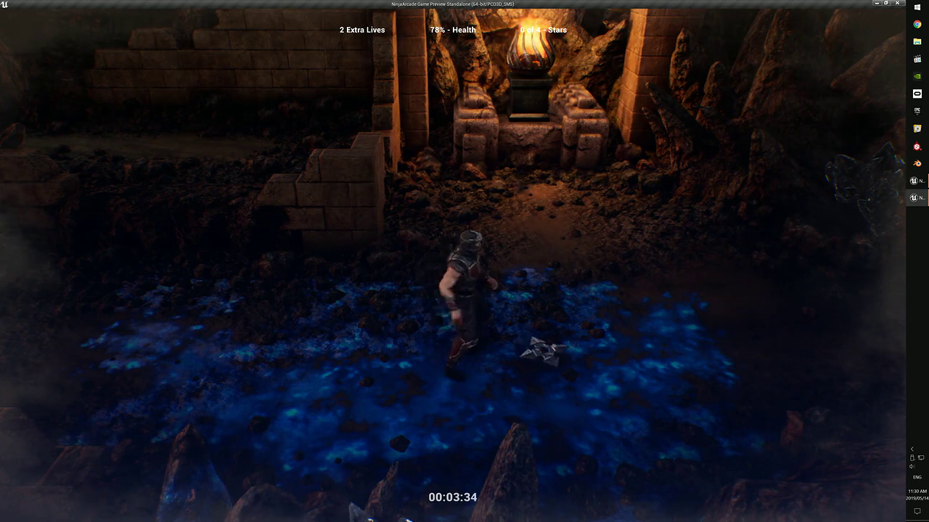
key("d")
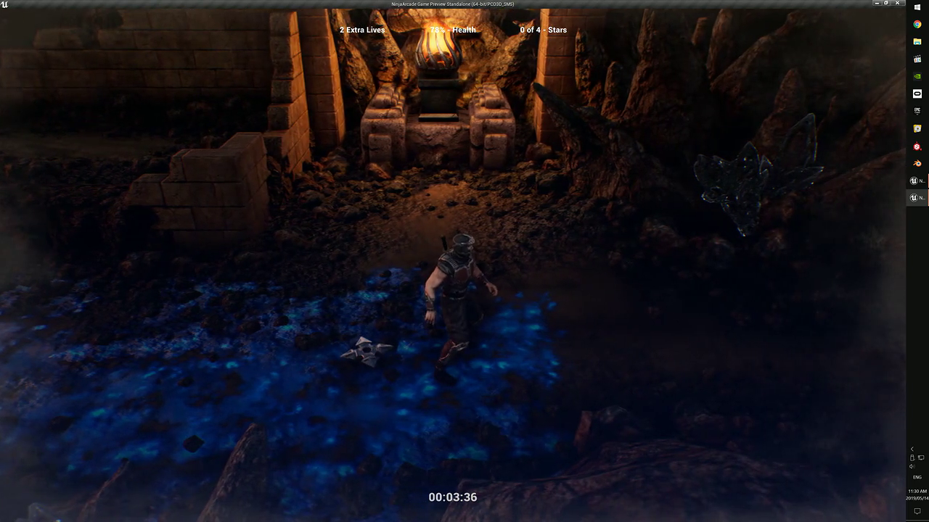
- Run the ninja away from the altar into the dark cave passage, jumping onto the upper path toward the crystals
key("d")
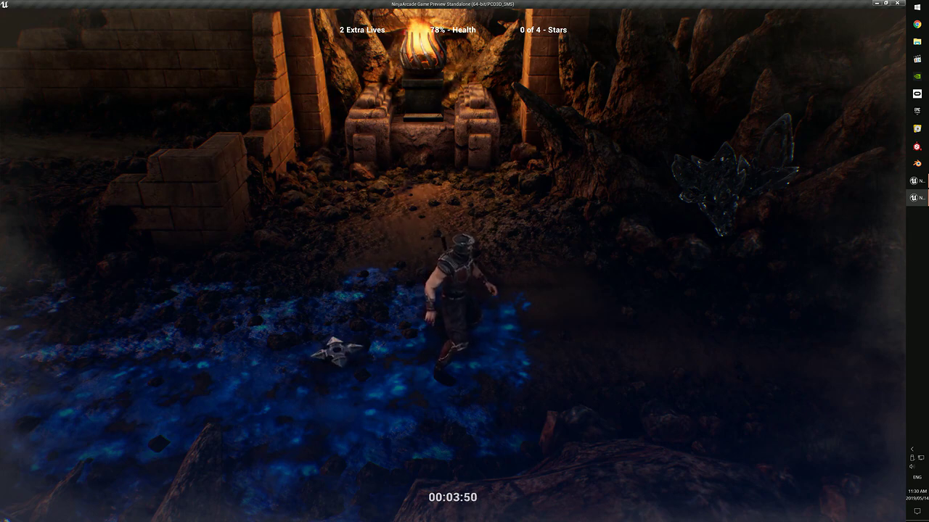
key("d")
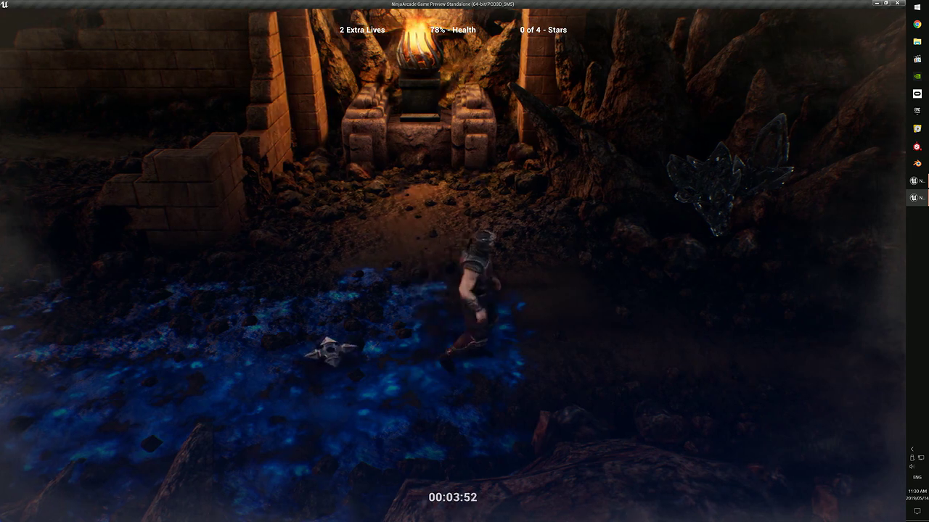
key("space")
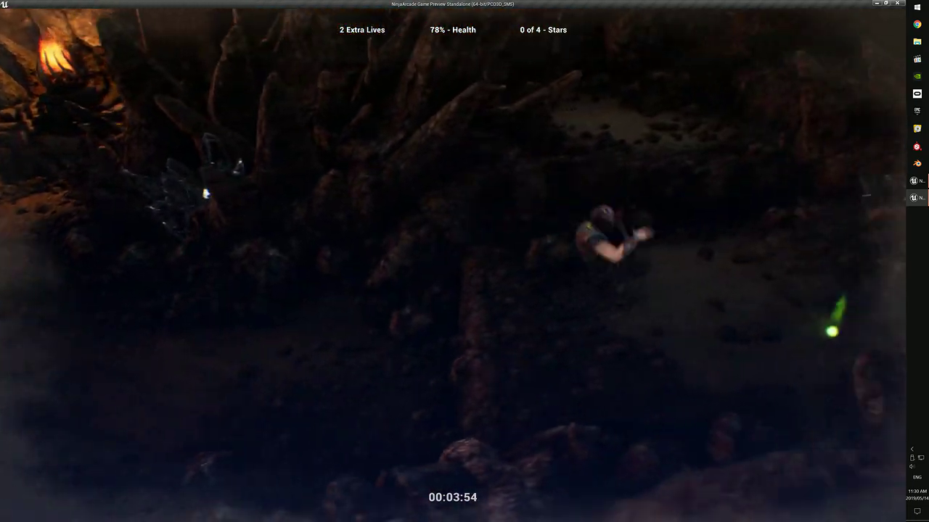
key("w")
key("space")
key("d")
key("d")
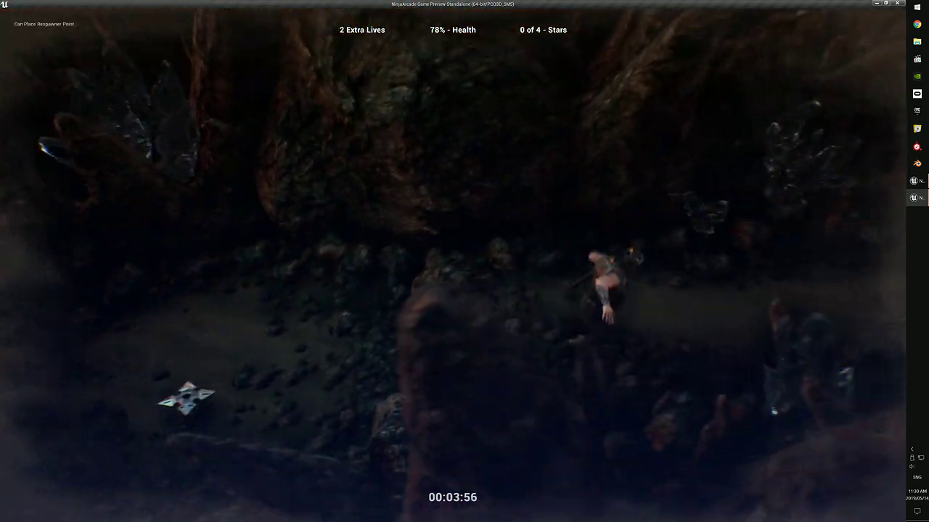
- Turn the ninja back and forth beside the crystals to strike the pursuing rock enemy with the sword
key("a")
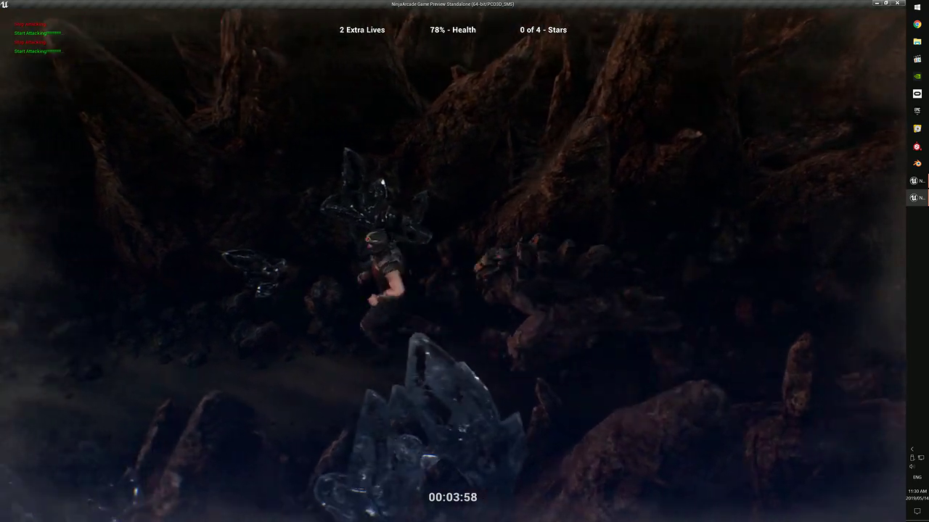
key("d")
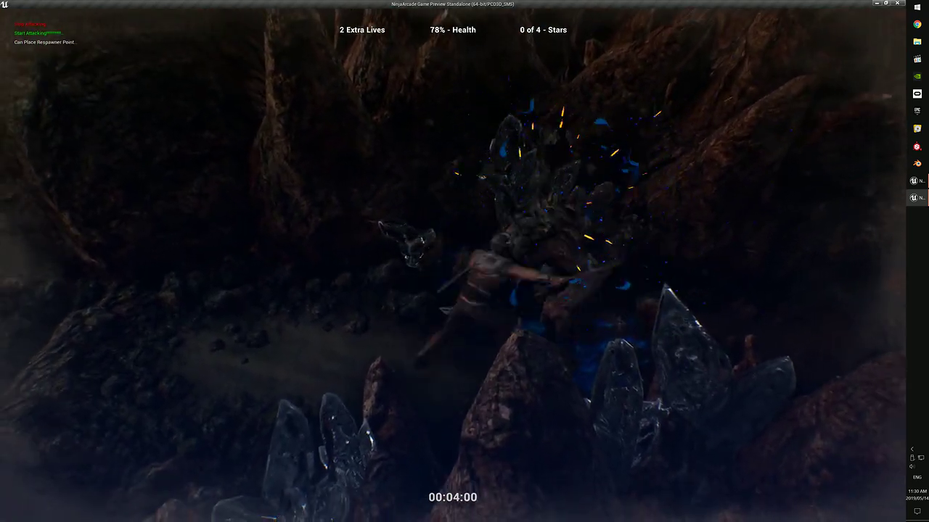
key("a")
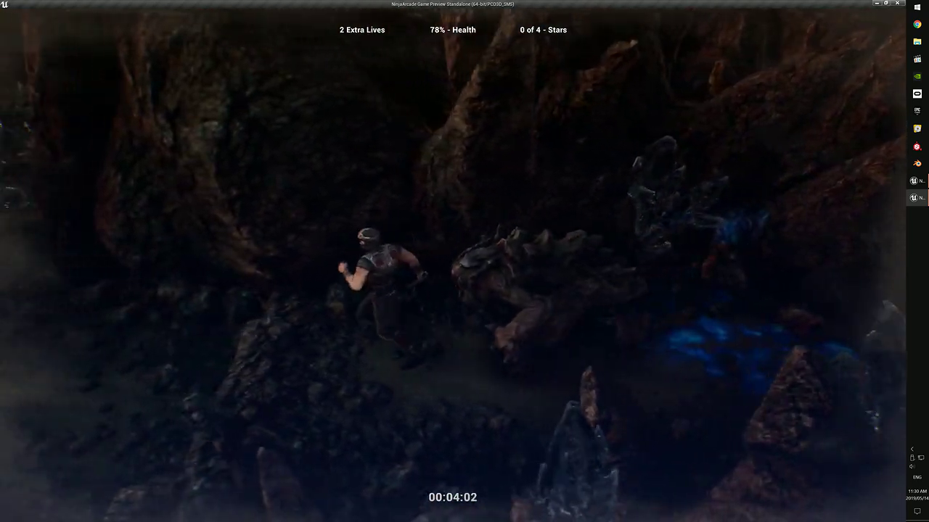
- Drop the ninja off the upper path and run back to the altar, drawing the rock enemy along
key("s")
key("w")
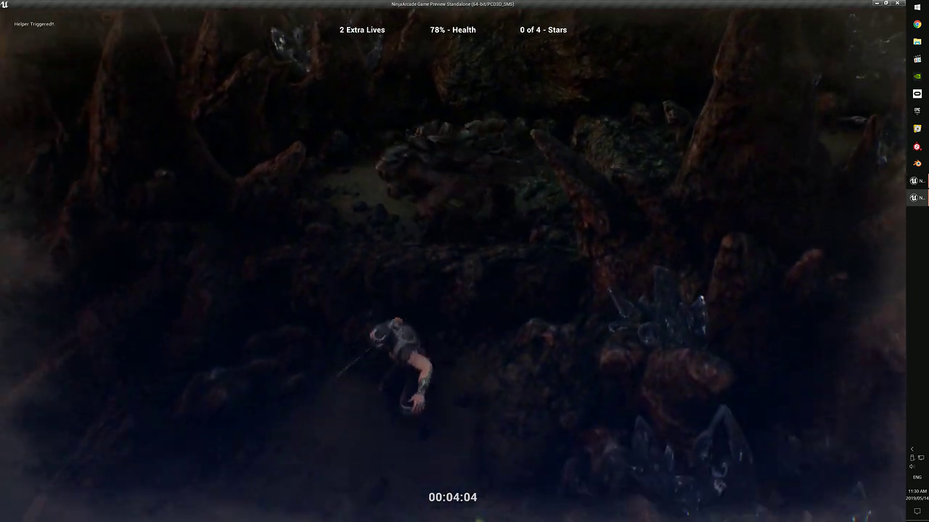
key("a")
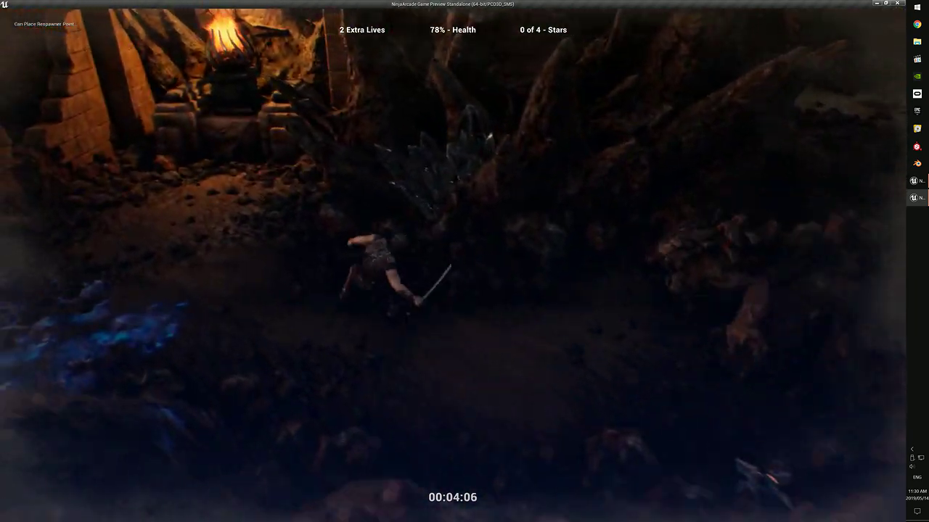
key("w")
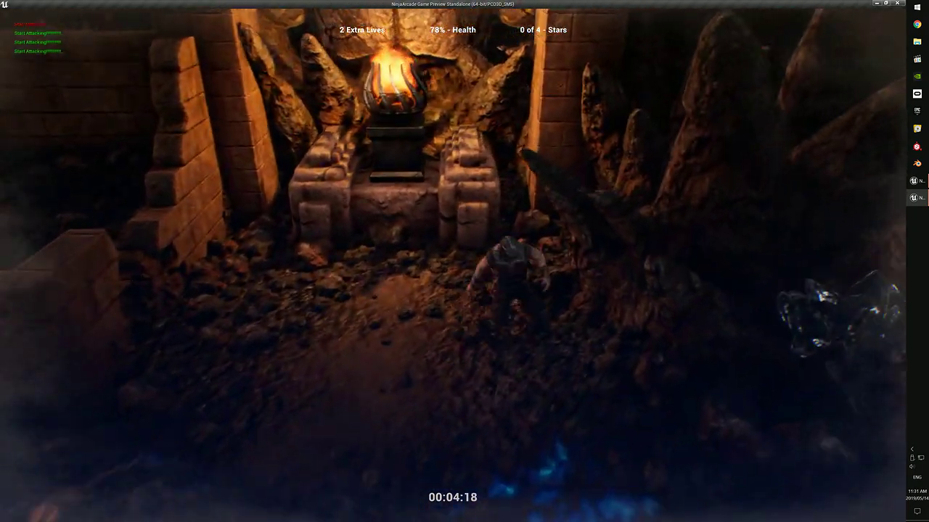
- Run the ninja out from the altar and fight the rock enemy in the dark passage beside the crystals
key("s")
key("d")
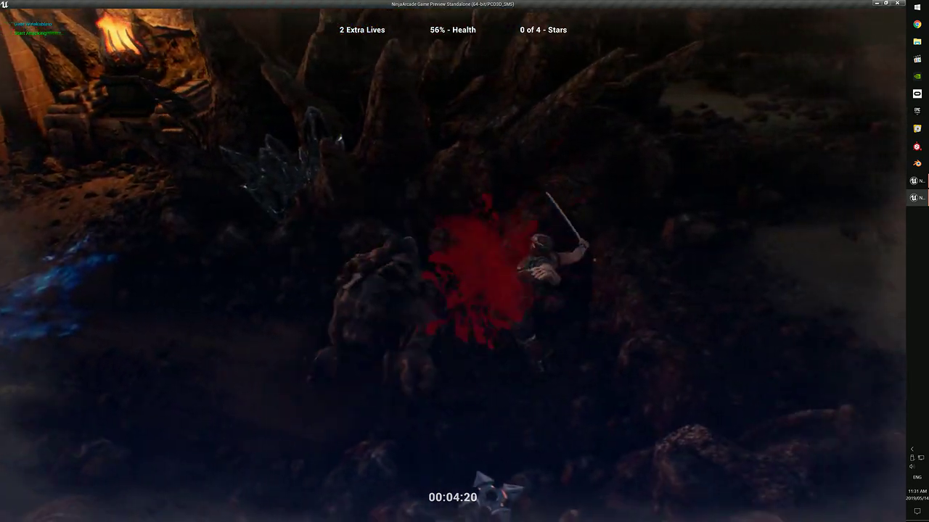
key("a")
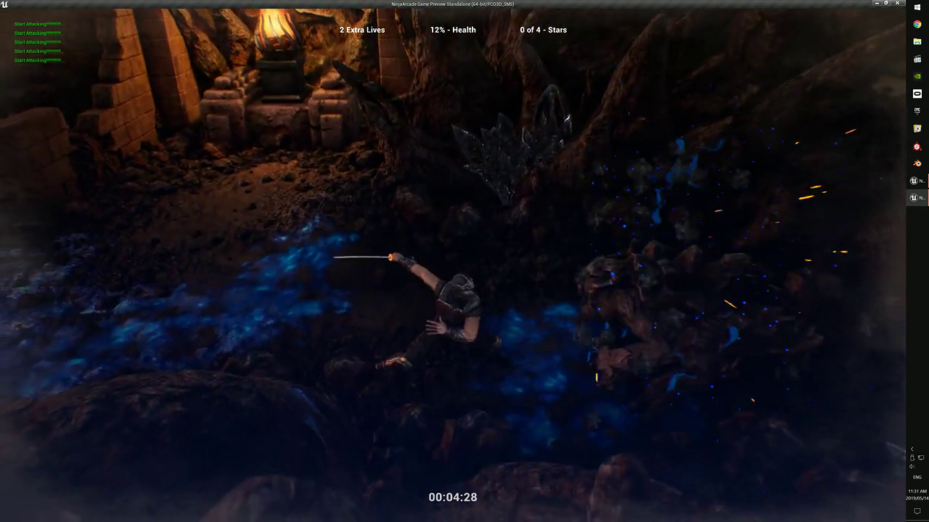
- Dodge the ninja to the foot of the altar and circle back into the passage to test the enemy's pursuit
key("a")
key("w")
key("d")
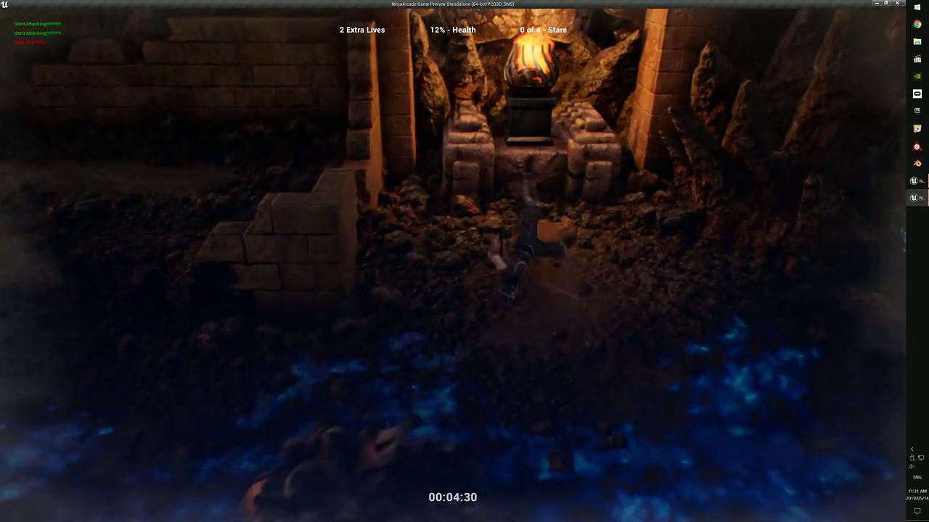
key("s")
key("d")
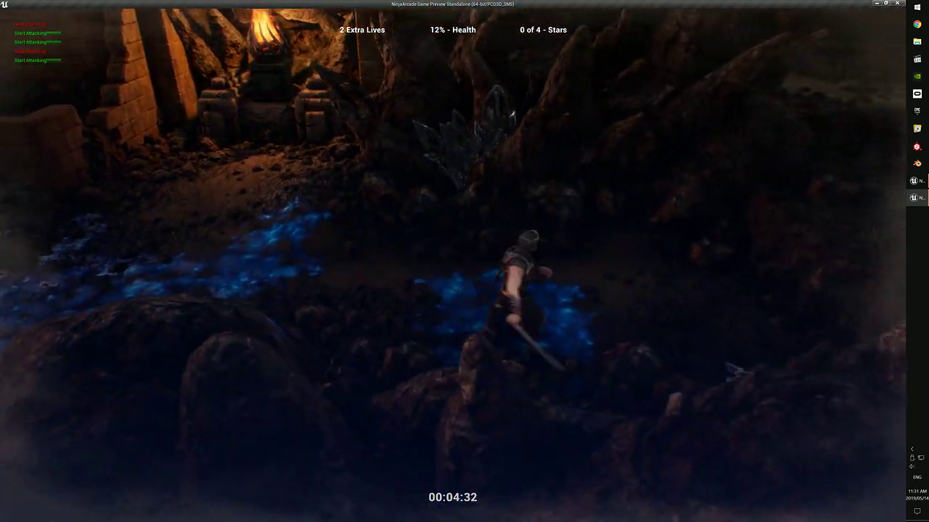
- Collect the green health orb in the lower passage and jump the ninja back onto the upper path
key("space")
key("a")
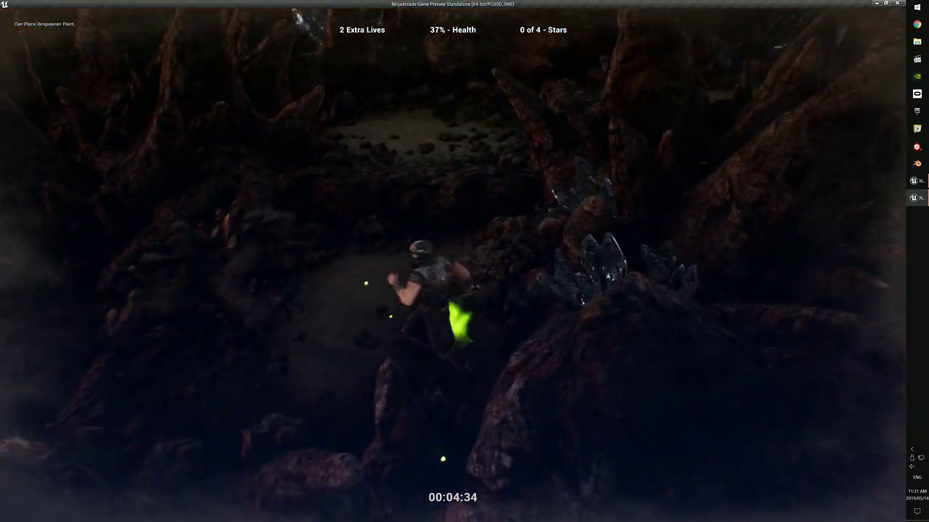
key("a")
key("w")
key("space")
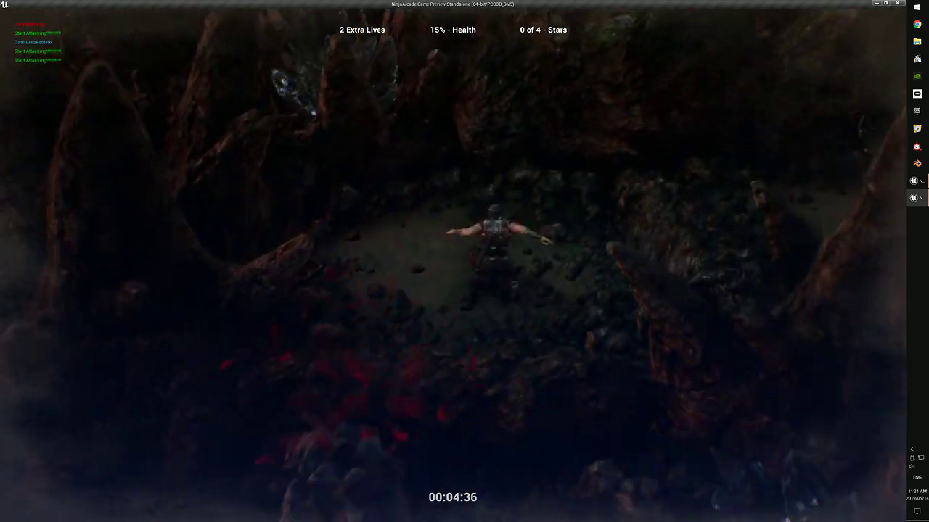
- Run the ninja along the path past the crystals into the open clearing with the humanoid enemies
key("d")
key("d")
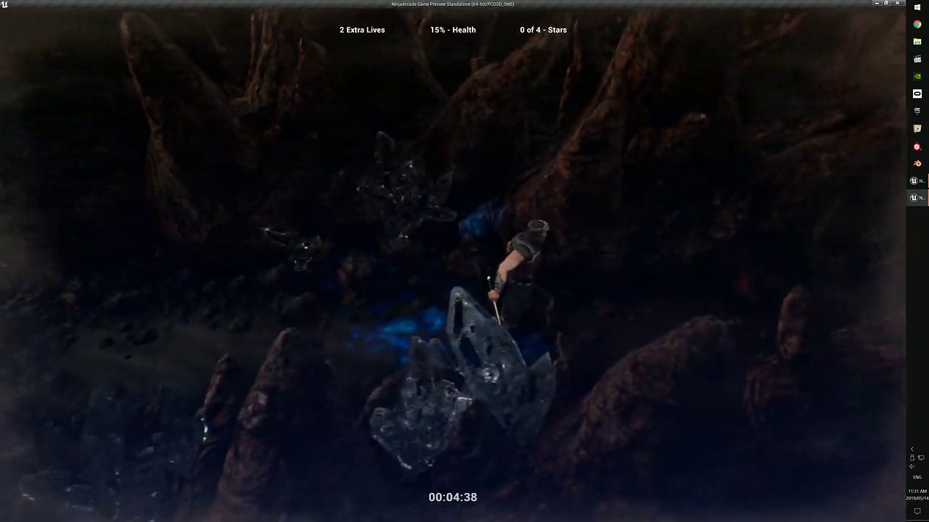
key("e")
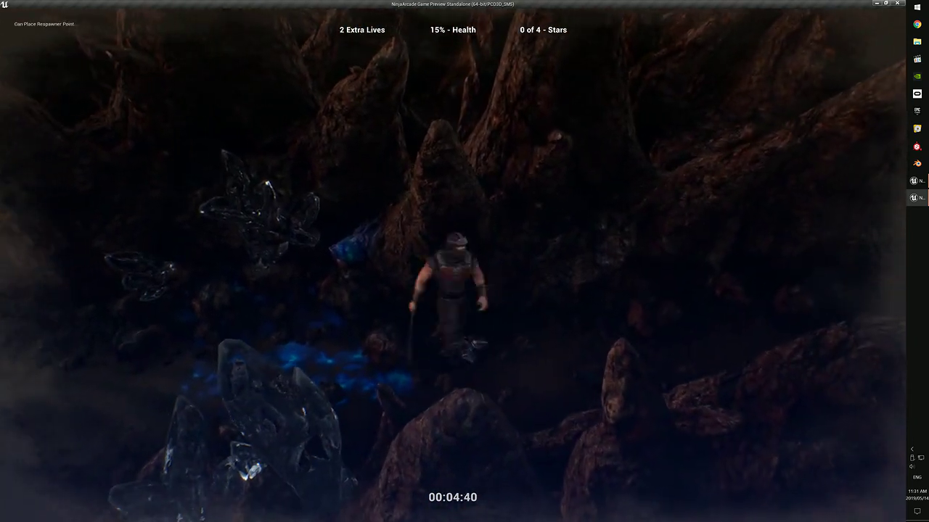
key("d")
key("w")
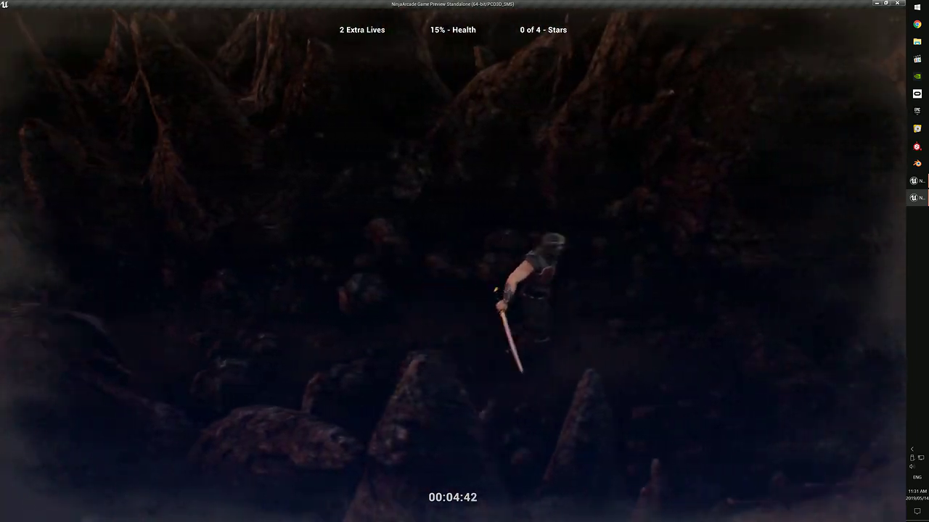
key("d")
key("d")
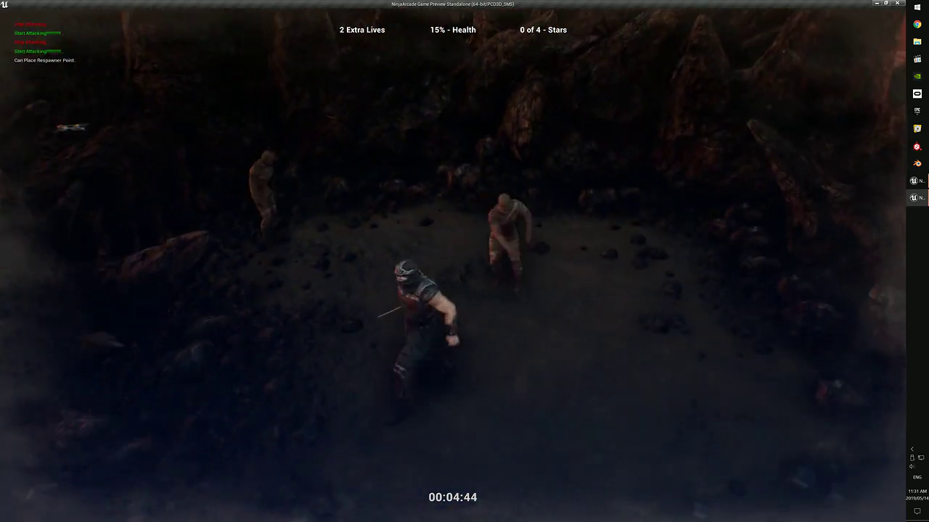
- Fight the humanoid enemies in the clearing with sword strikes and dodges until they are cut down
key("s")
key("d")
key("a")
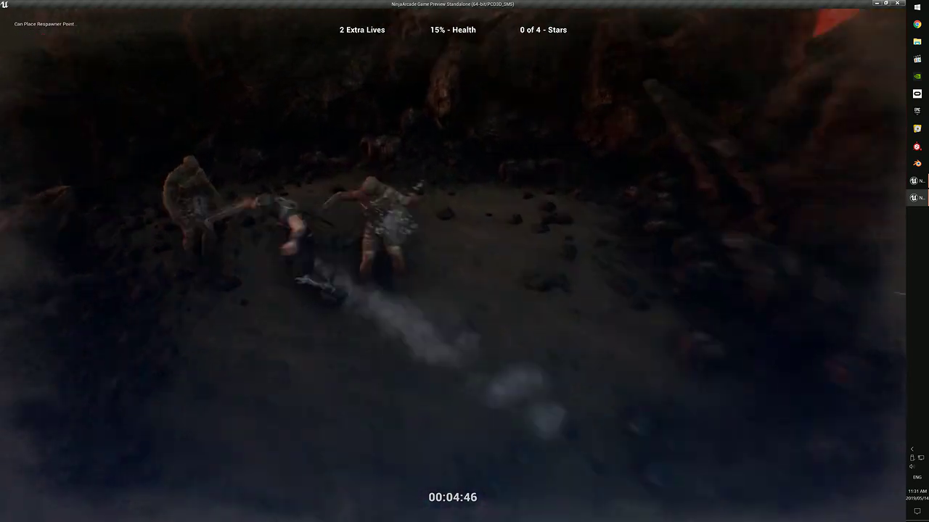
key("s")
key("w")
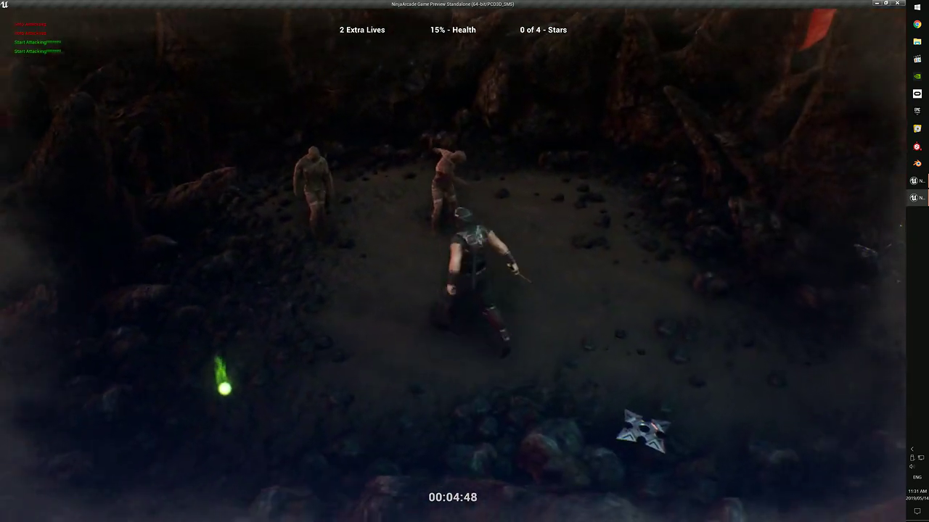
key("space")
key("s")
key("d")
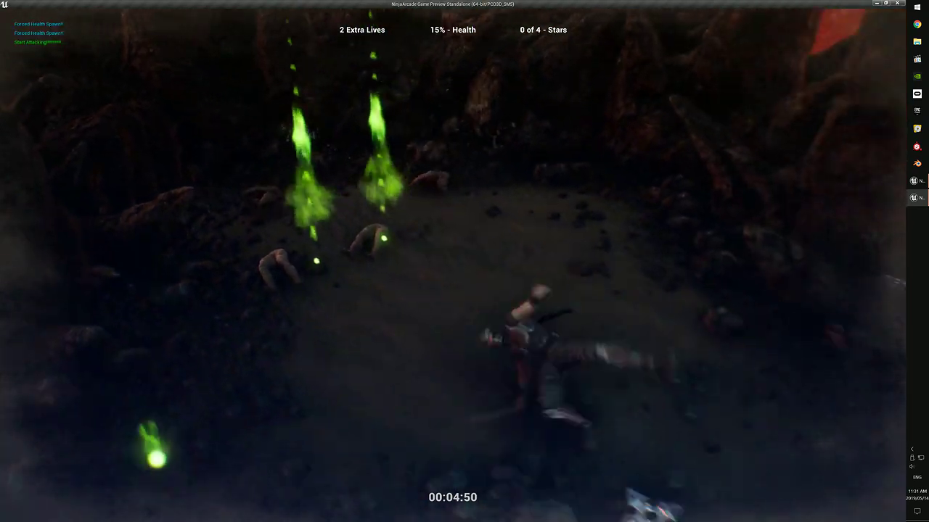
- Pick up the green health orbs dropped in the clearing and move the ninja to the rocks at its edge
key("a")
key("w")
key("d")
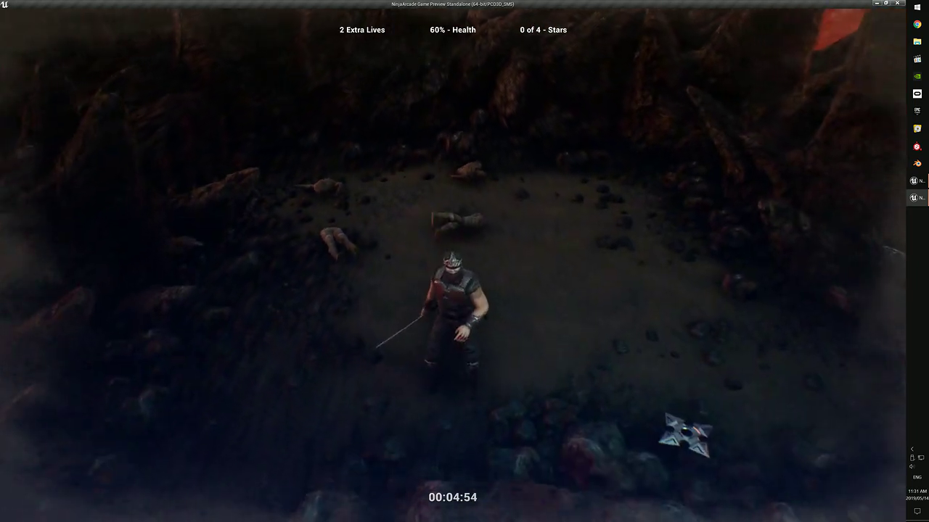
key("a")
key("d")
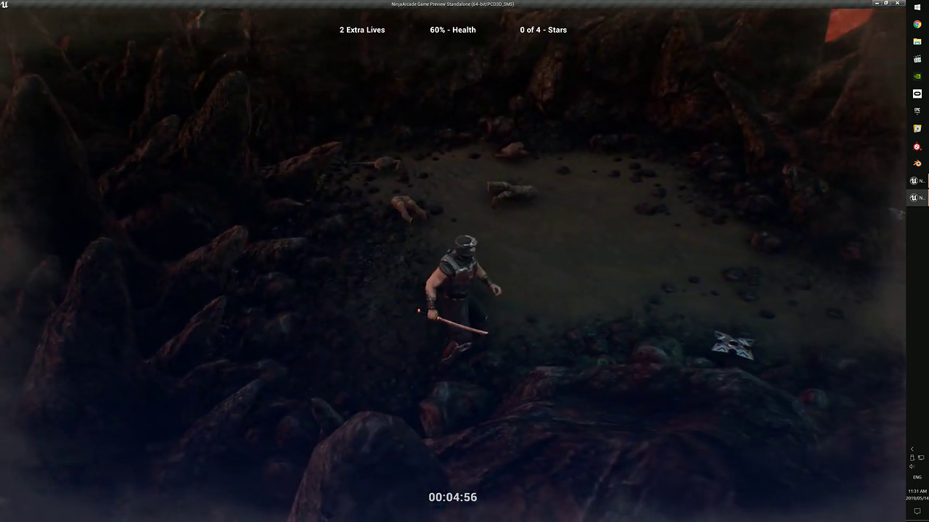
- Run the ninja across the clearing past the rock enemy and loop back around it to test its attack
key("d")
key("w")
key("s")
key("d")
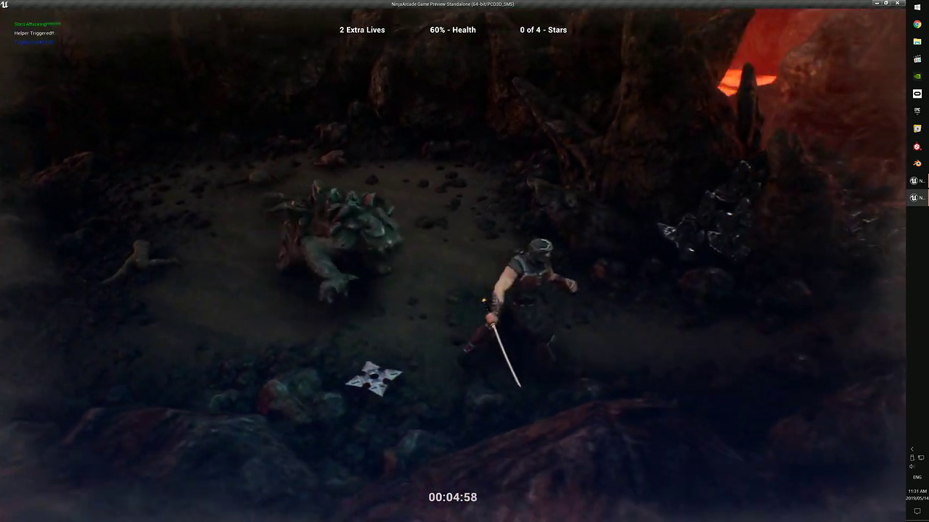
key("a")
key("w")
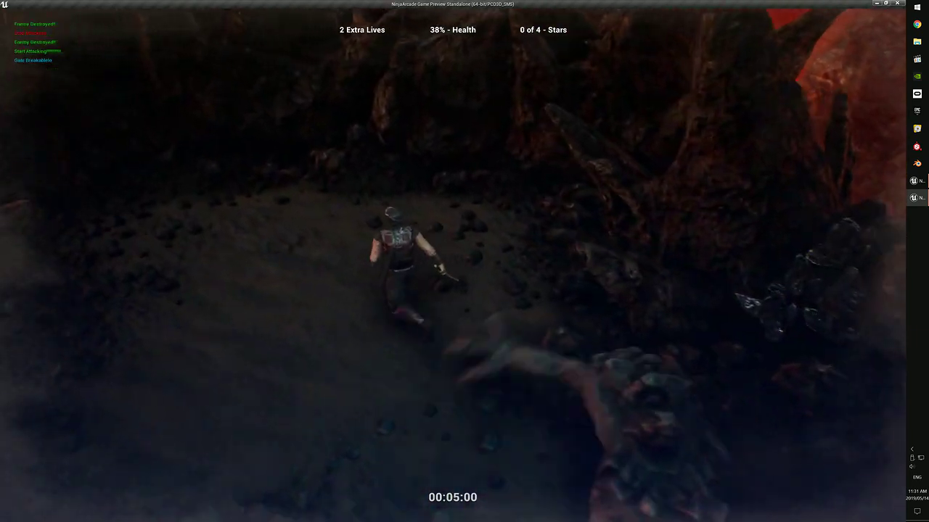
- Strike the rock enemy in the clearing, back away from it and leap to its other side
key("a")
key("s")
key("d")
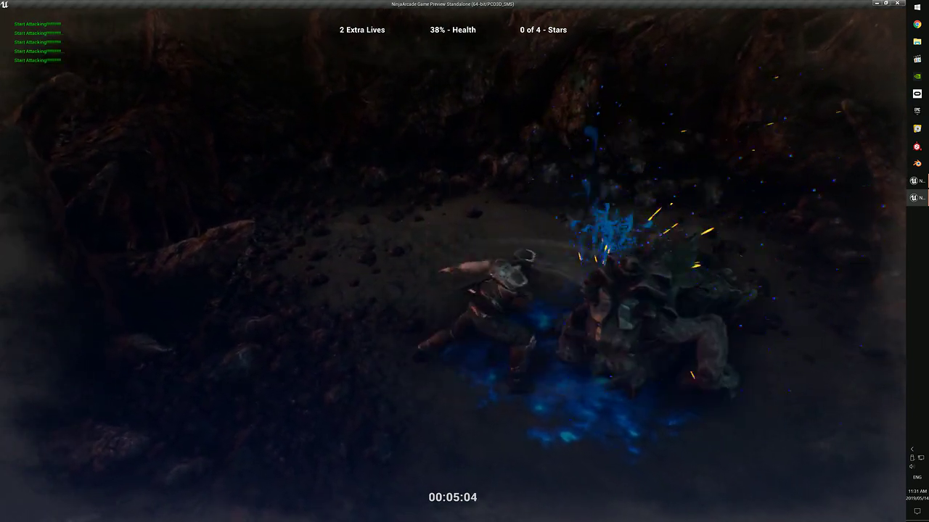
key("a")
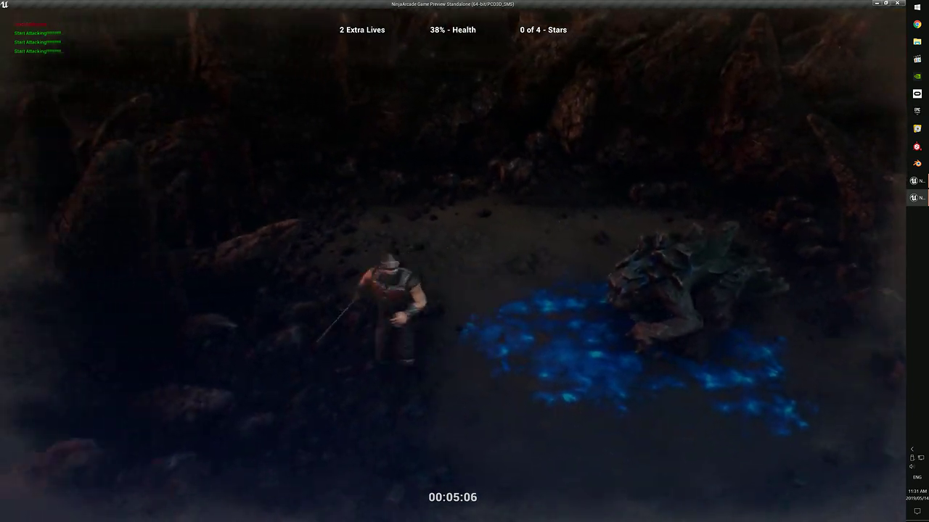
key("space")
key("d")
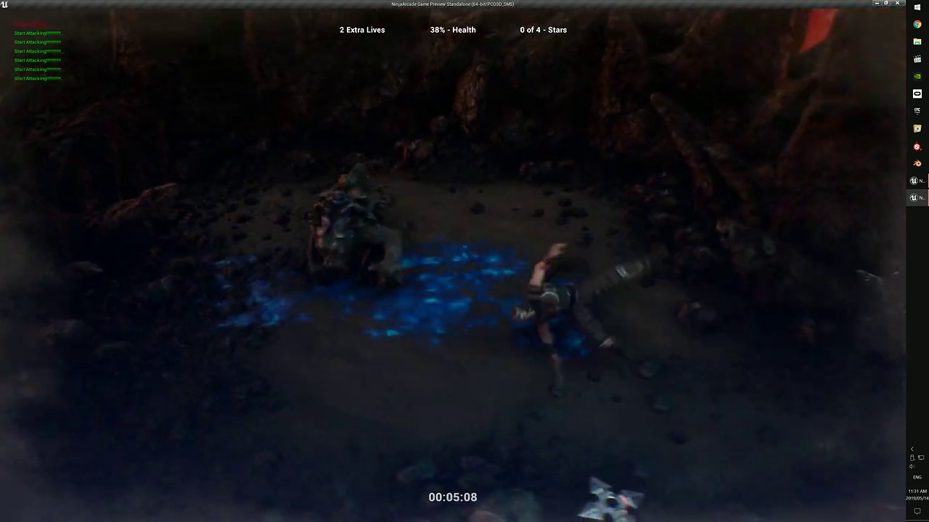
- Jump the ninja around the rock enemy toward the stalagmites at the clearing's edge, testing how it turns and follows
key("a")
key("space")
key("d")
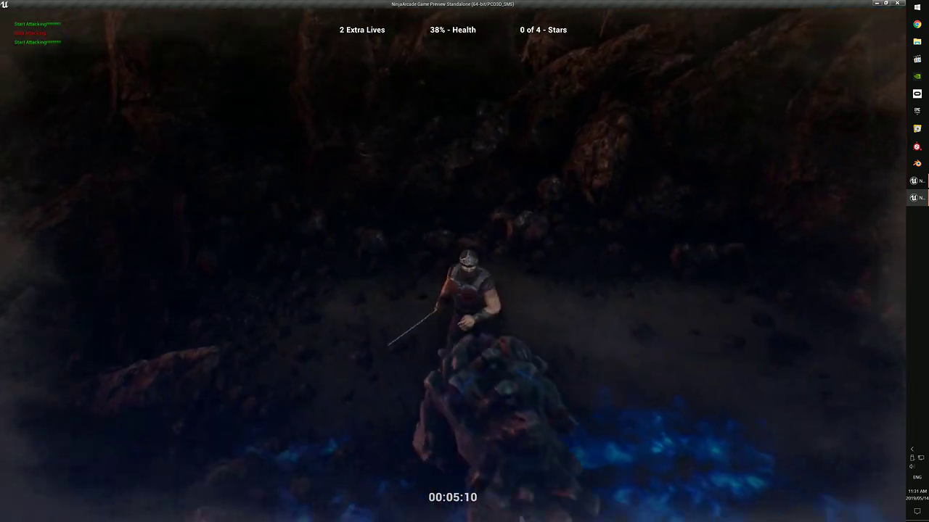
key("space")
key("a")
key("d")
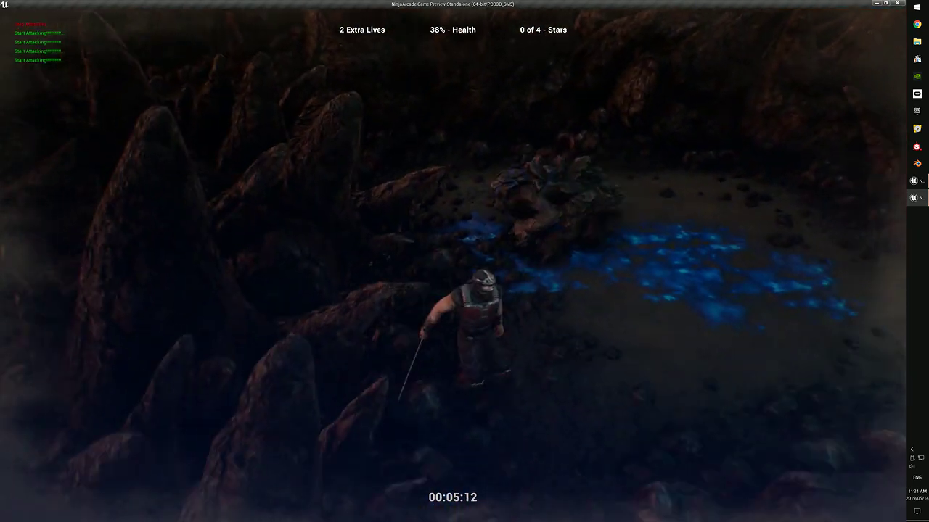
- Attack the rock enemy over the glowing blue ground and leap away toward the cave's back wall
key("space")
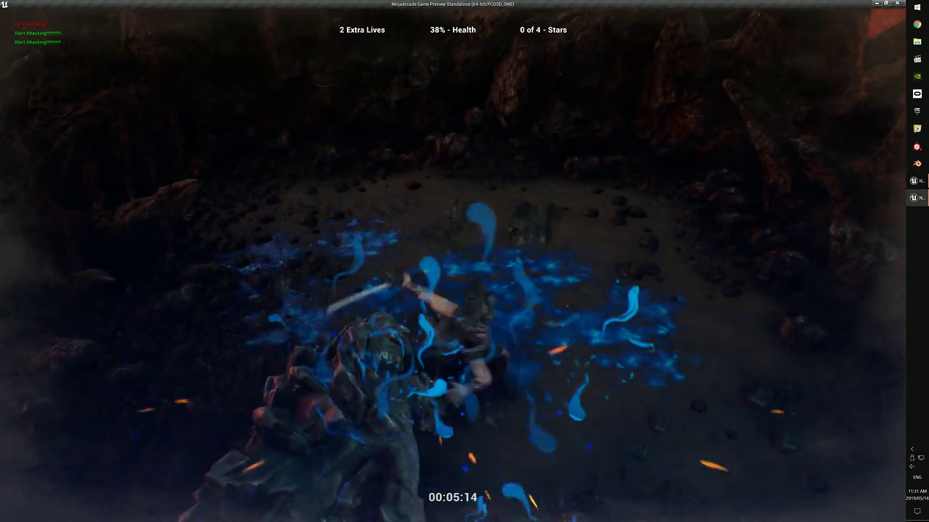
key("w")
key("s")
key("space")
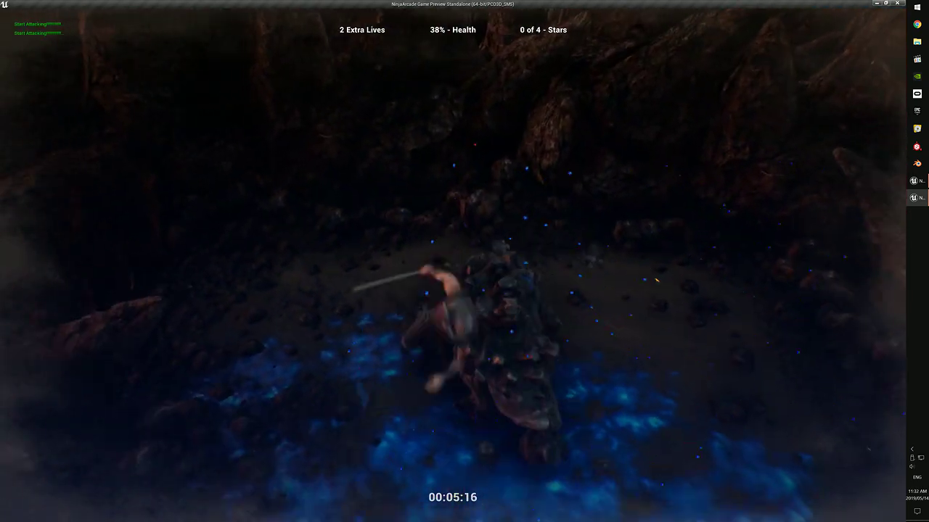
key("s")
key("d")
key("w")
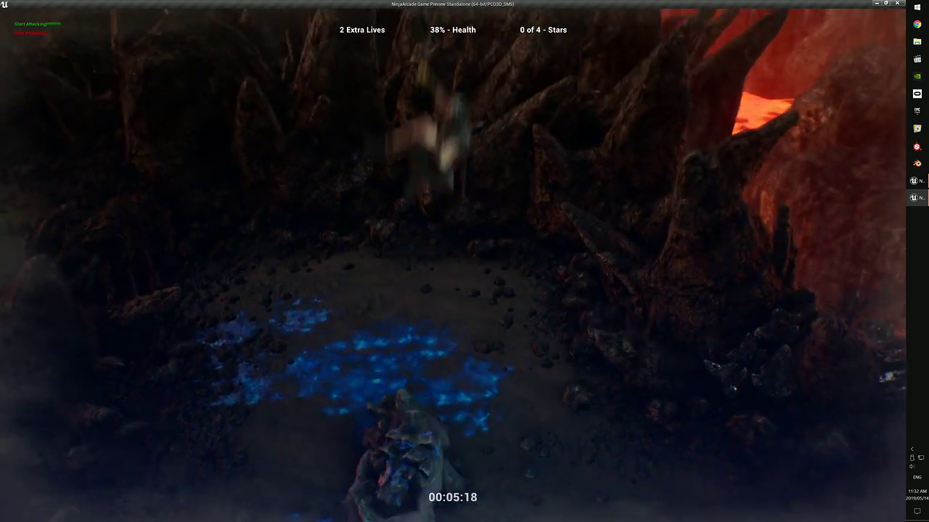
- Leap the ninja back and forth over the rock enemy across the glowing blue ground, testing how it turns and attacks
key("s")
key("space")
key("w")
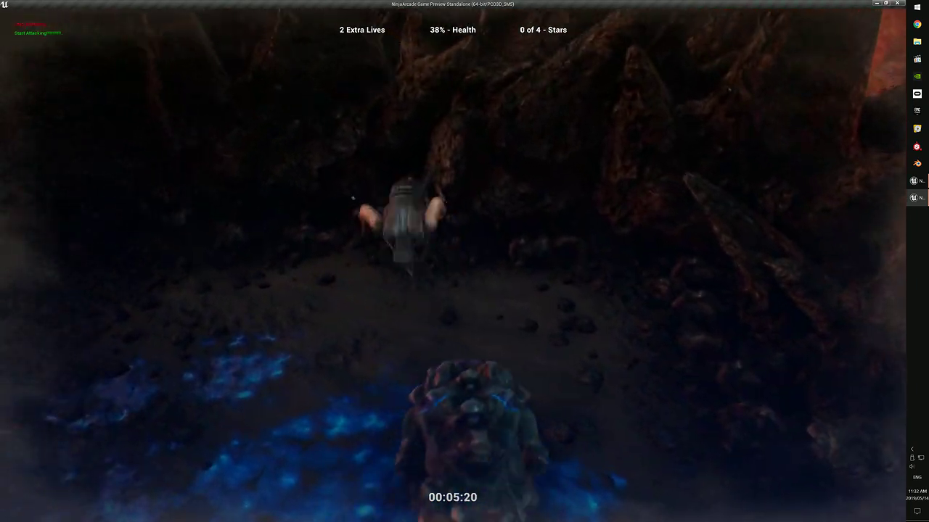
key("s")
key("a")
key("d")
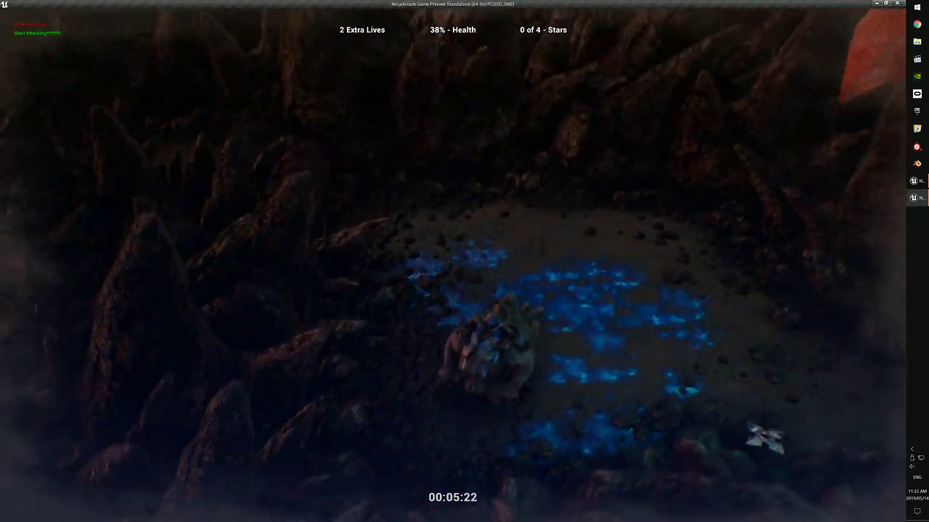
key("space")
key("d")
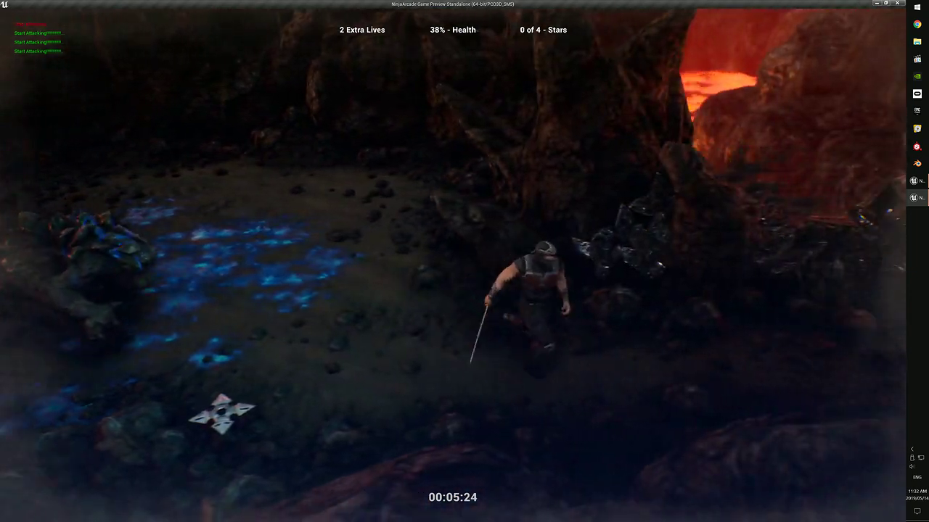
- Run and leap the ninja back past the rock enemy over the glowing blue ground to provoke its attack
key("a")
key("a")
key("space")
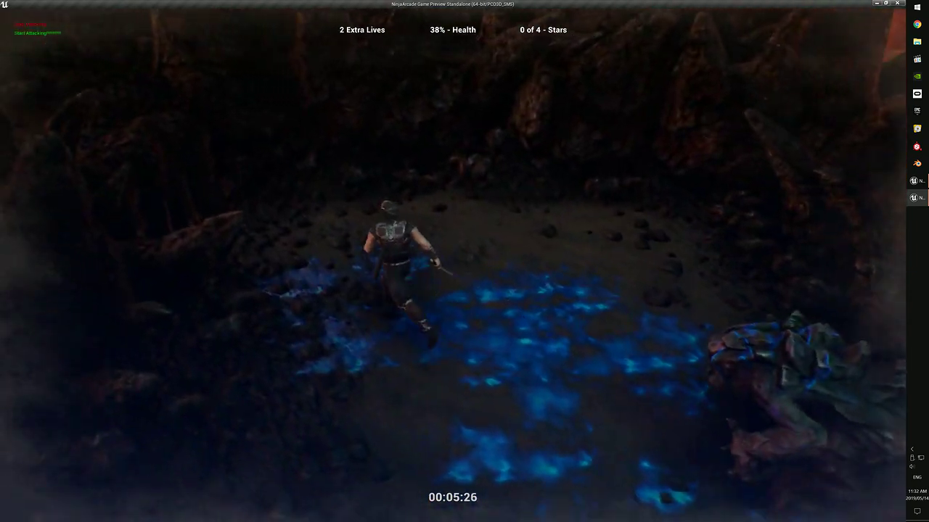
key("space")
key("a")
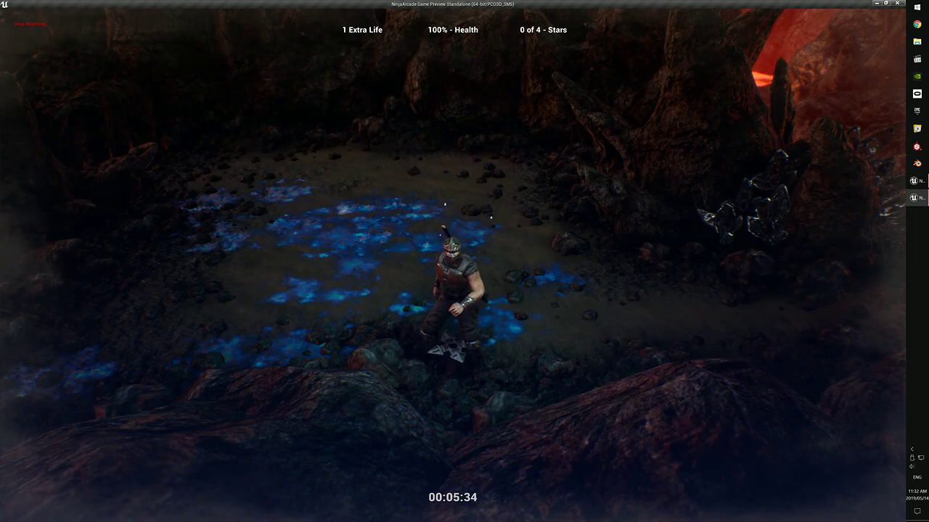
- Lead the respawned ninja out of the rock enemy's clearing to the blue-lit ground before the fire brazier shrine
key("a")
key("w")
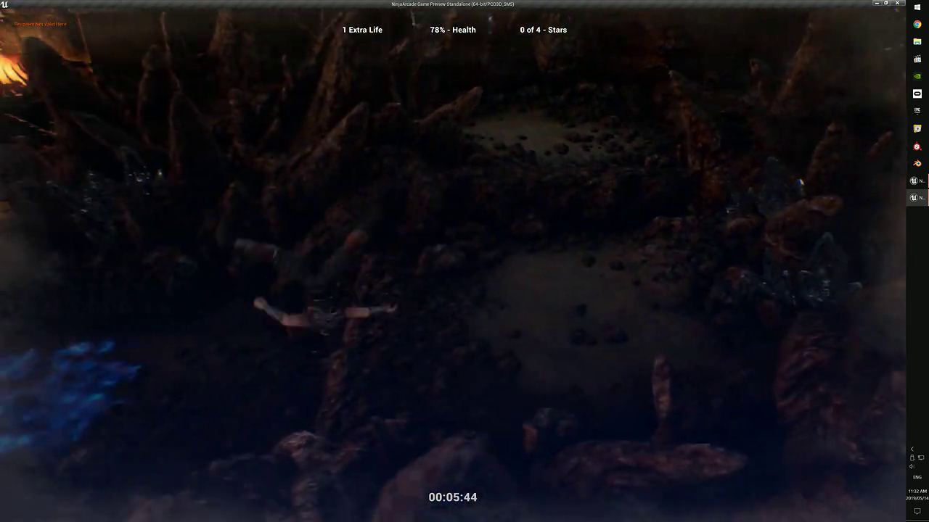
key("a")
key("space")
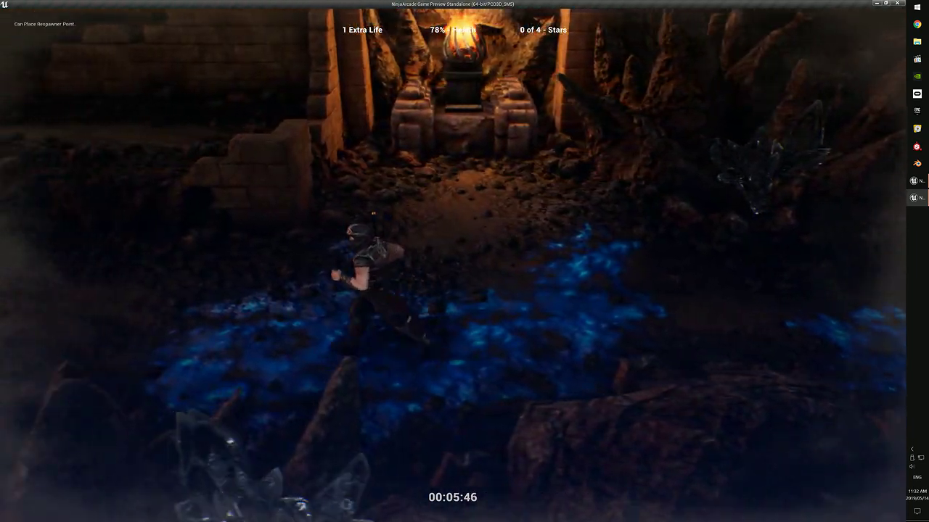
key("d")
key("a")
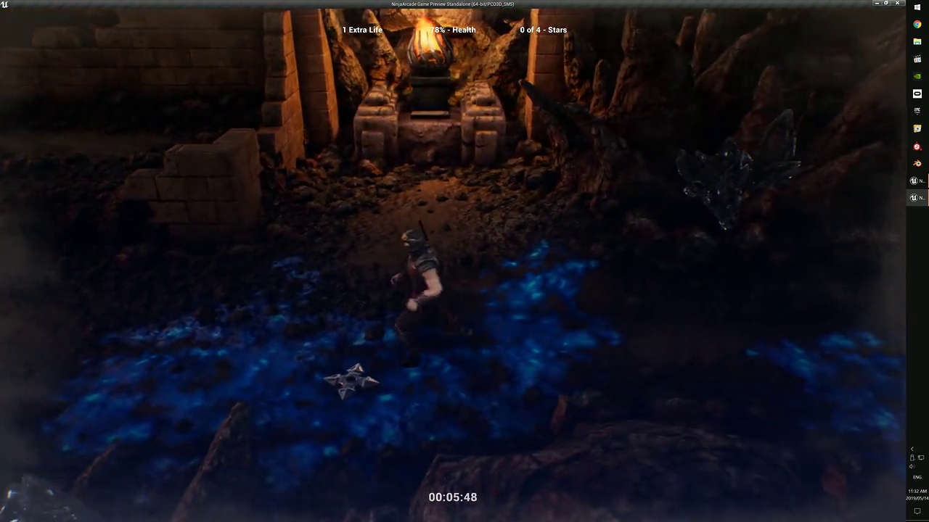
- Run the ninja from the brazier shrine back toward the dark stalagmite path and end the preview
key("d")
key("space")
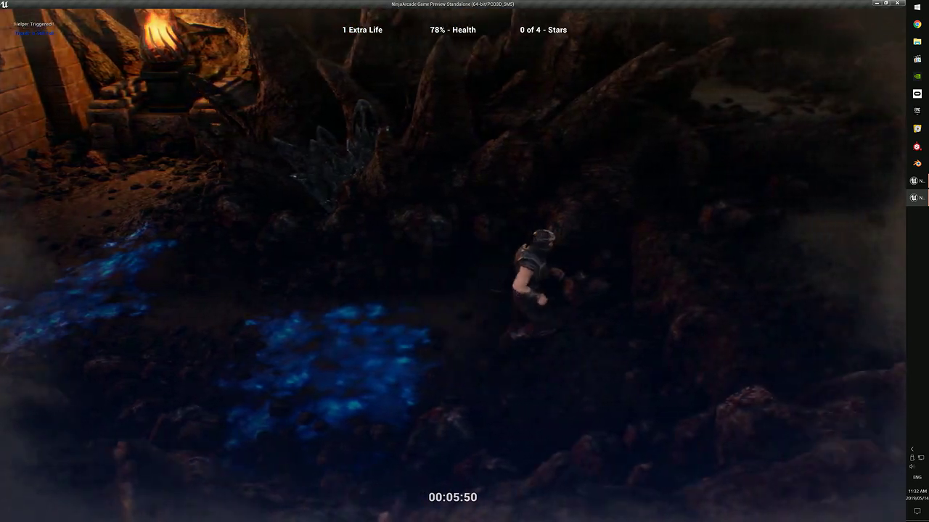
key("d")
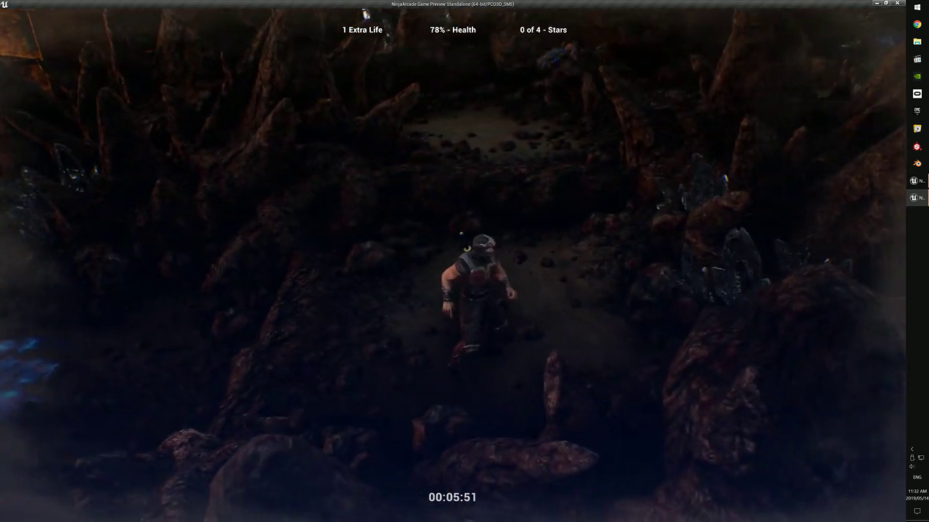
key("Escape")
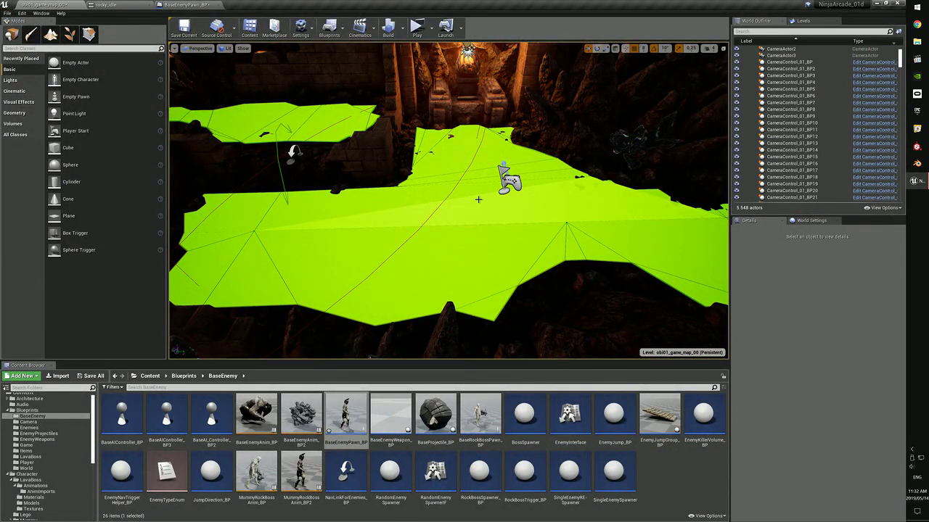
- Reset the PlayerStartNinja actor in front of the brazier shrine to the game start location and clear the selection
right_click_drag(454, 210, 650, 250)
key("s")
right_click_drag(653, 193, 642, 156)
mouse_move(653, 236)
right_mouse_down()
mouse_move(714, 246)
mouse_move(634, 248)
mouse_move(638, 229)
right_mouse_up()
right_click_drag(713, 48, 498, 192)
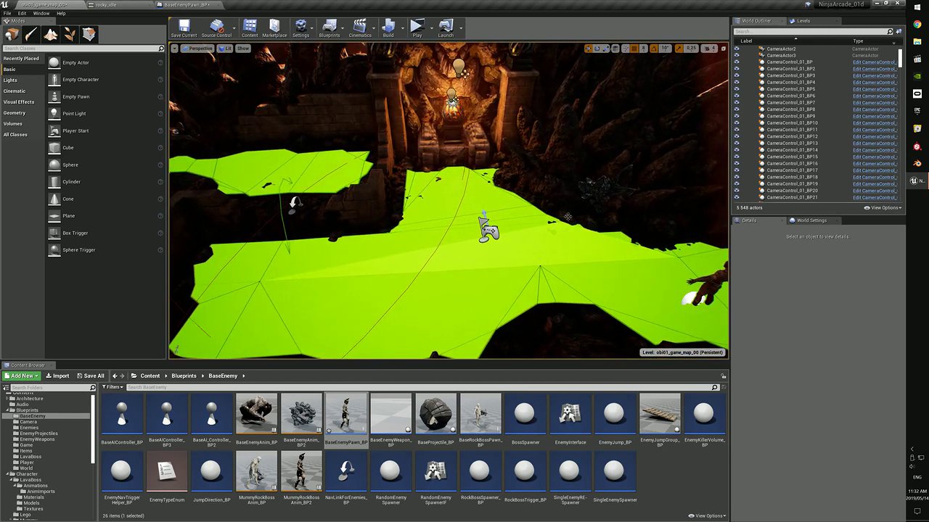
left_click(488, 229)
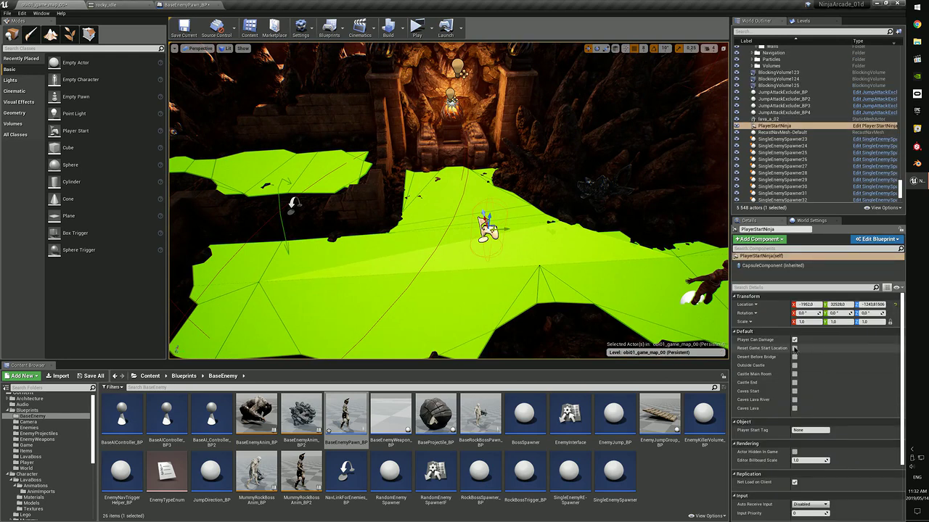
mouse_move(500, 242)
right_mouse_down()
mouse_move(500, 227)
mouse_move(491, 244)
right_mouse_up()
key("Escape")
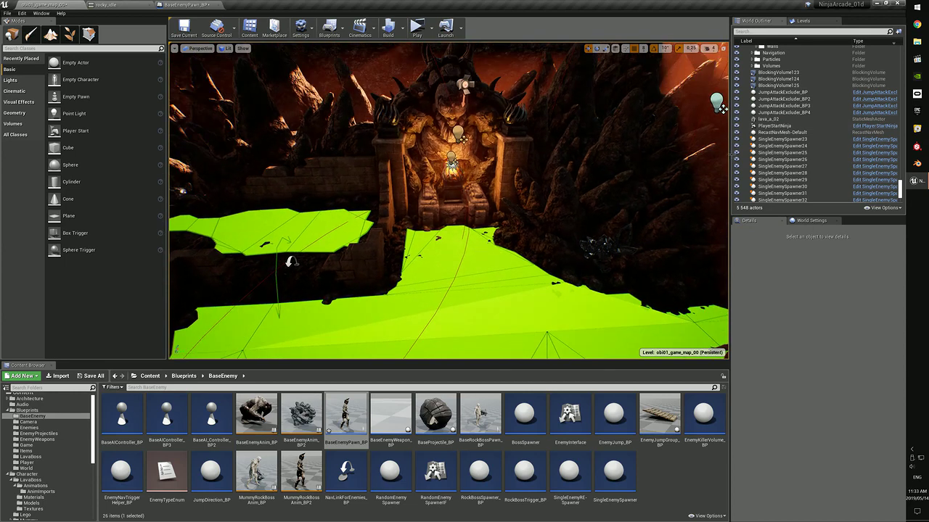
- Collapse the Scene folder in the level's actor list and focus the view on PlayerStartNinja in the desert area
scroll(788, 116, "up", 3)
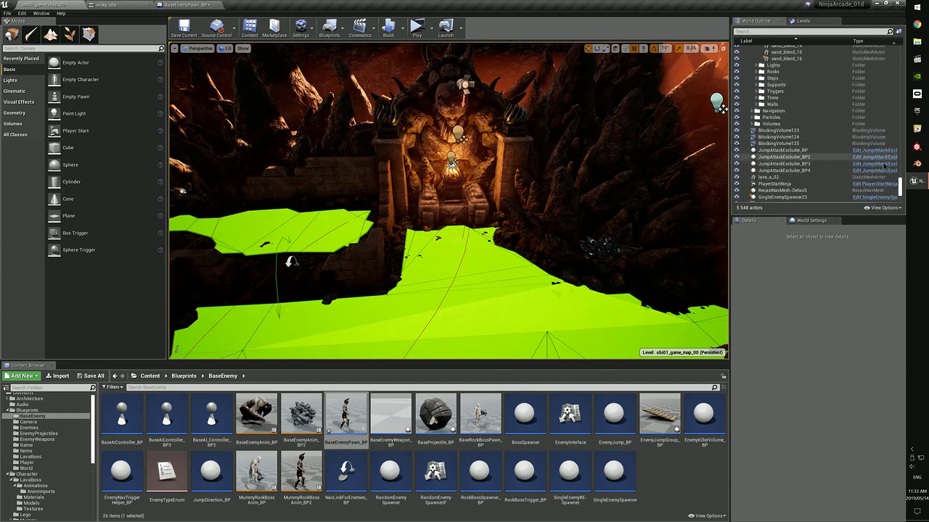
left_click_drag(900, 184, 898, 45)
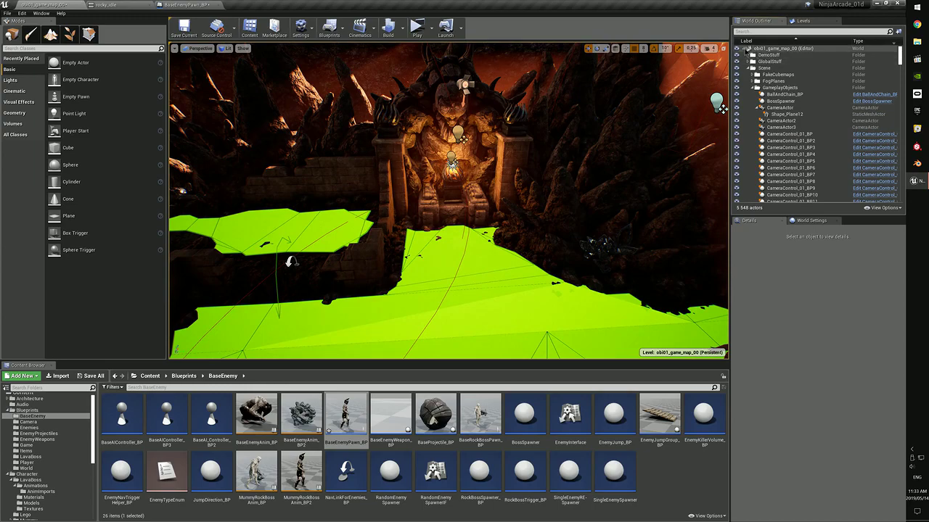
left_click(752, 67)
double_click(781, 130)
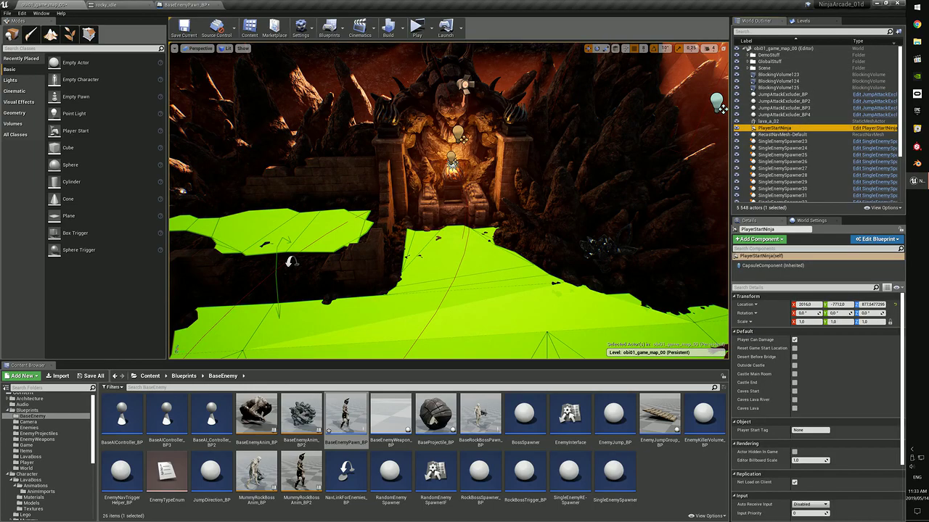
left_click(523, 193)
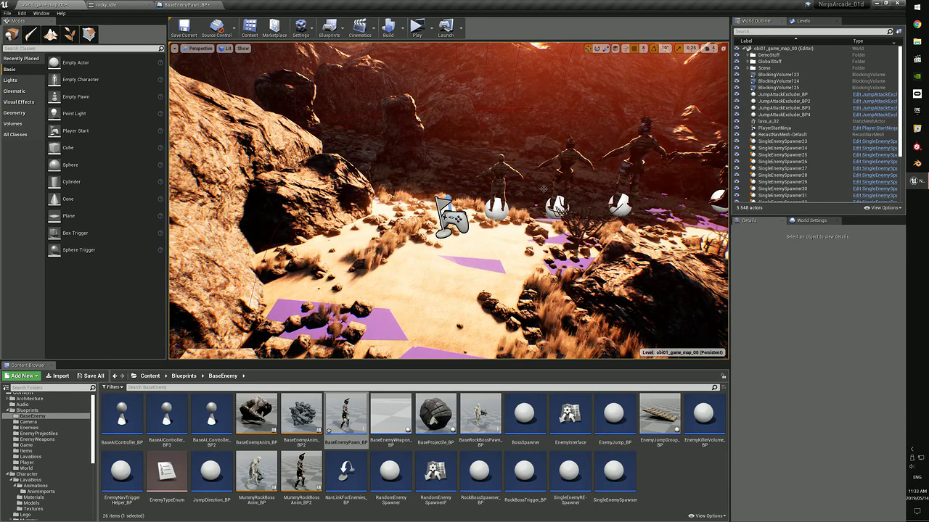
right_click_drag(543, 189, 552, 171)
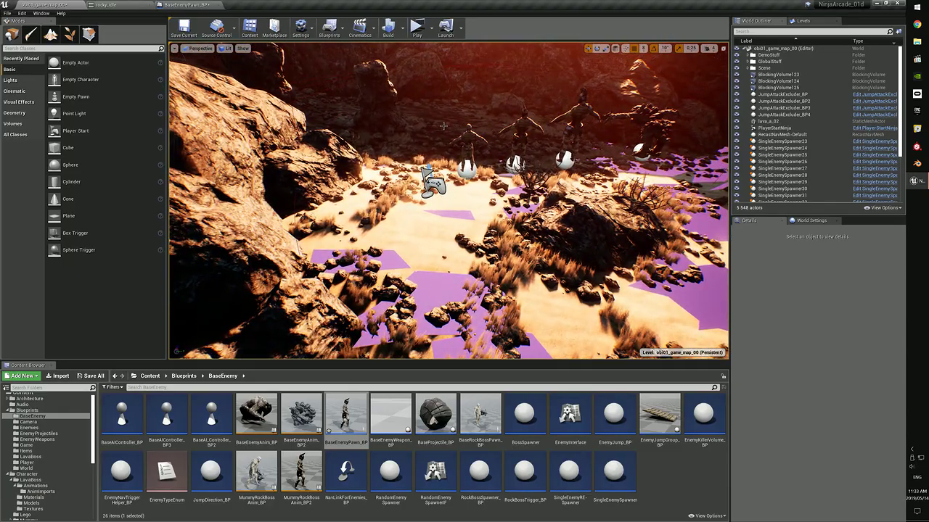
right_click_drag(464, 148, 463, 117)
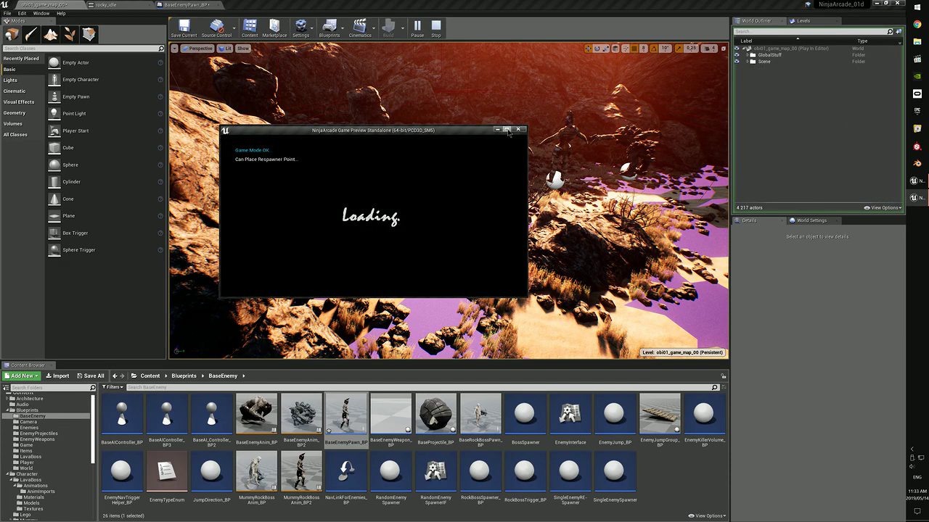
- Play the level in a maximized standalone preview, move the ninja around the desert start clearing, and end the preview
left_click(507, 129)
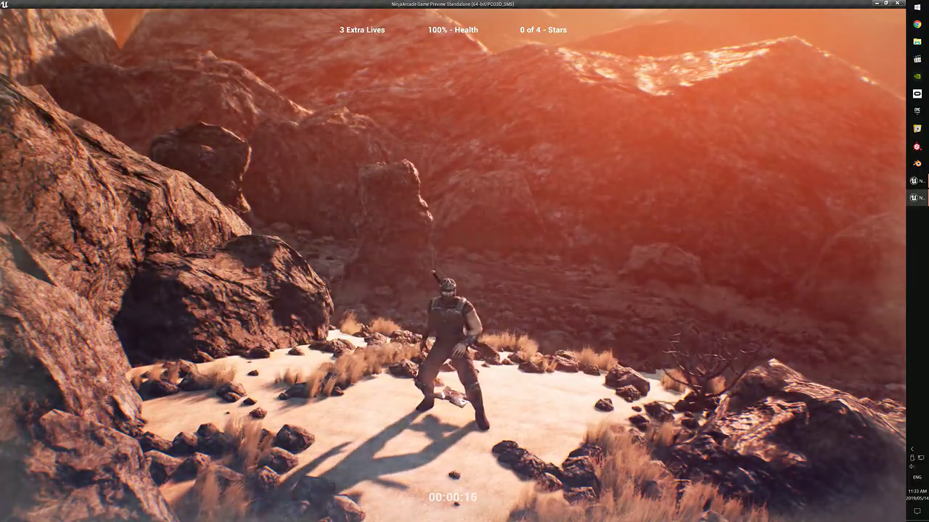
key("d")
key("a")
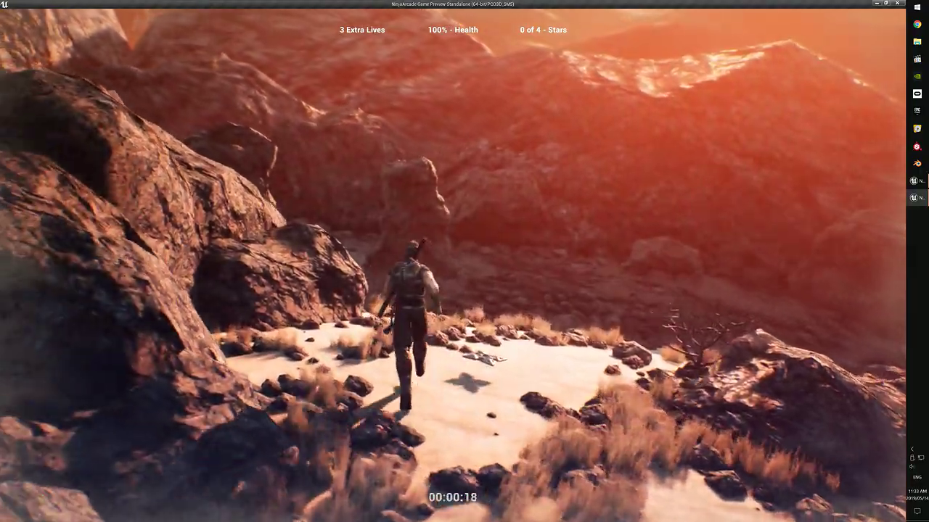
key("d")
key("s")
key("a")
key("w")
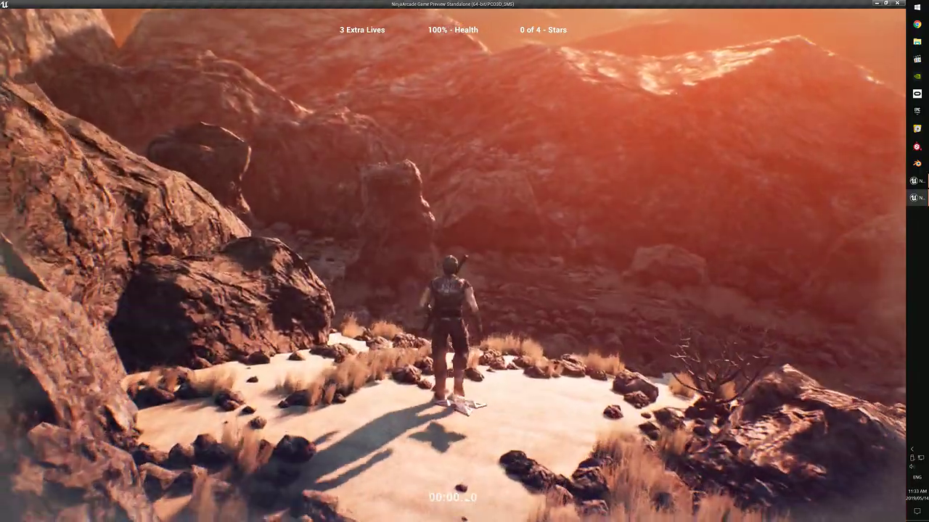
key("s")
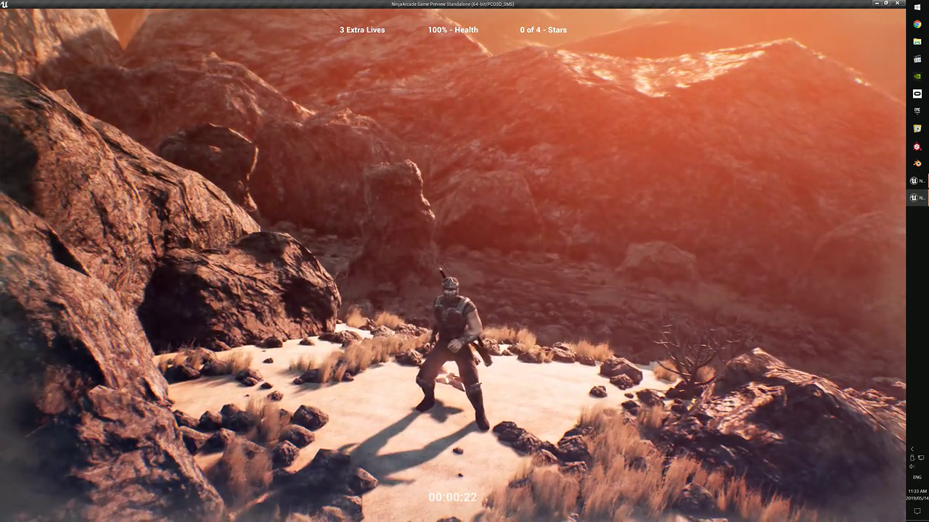
key("Escape")
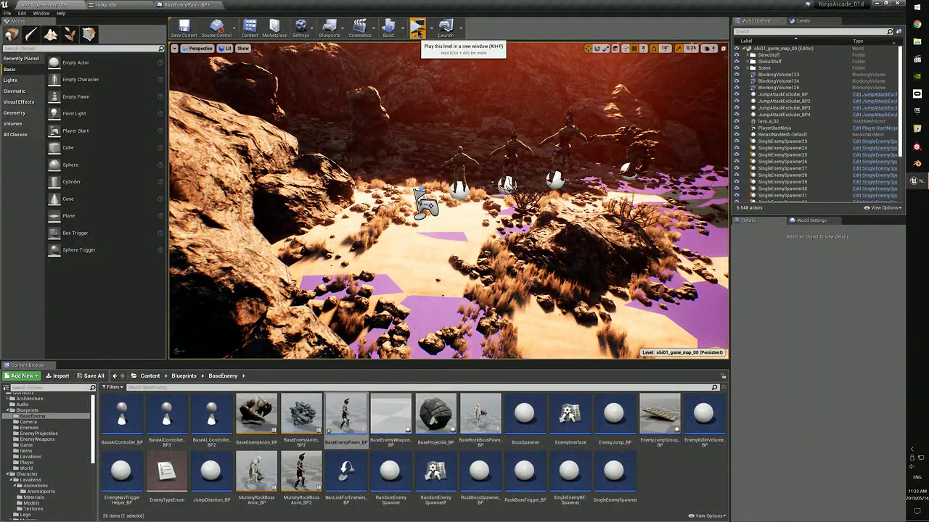
- Play the level again in a maximized standalone preview and skip the intro cinematic
left_click(418, 30)
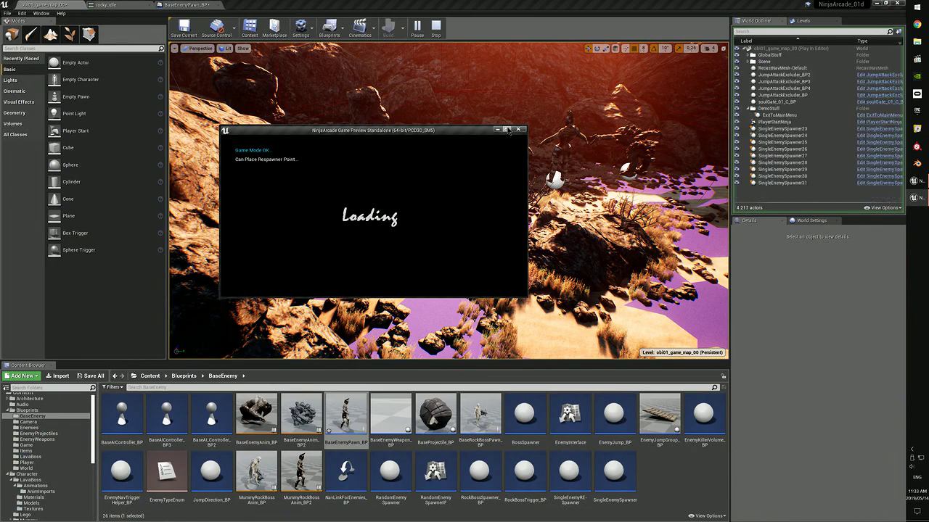
left_click(507, 130)
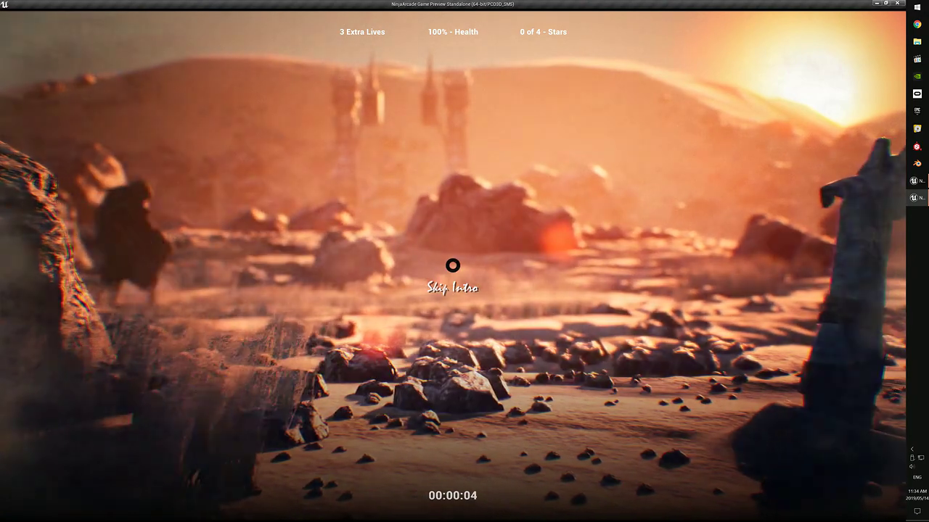
key("space")
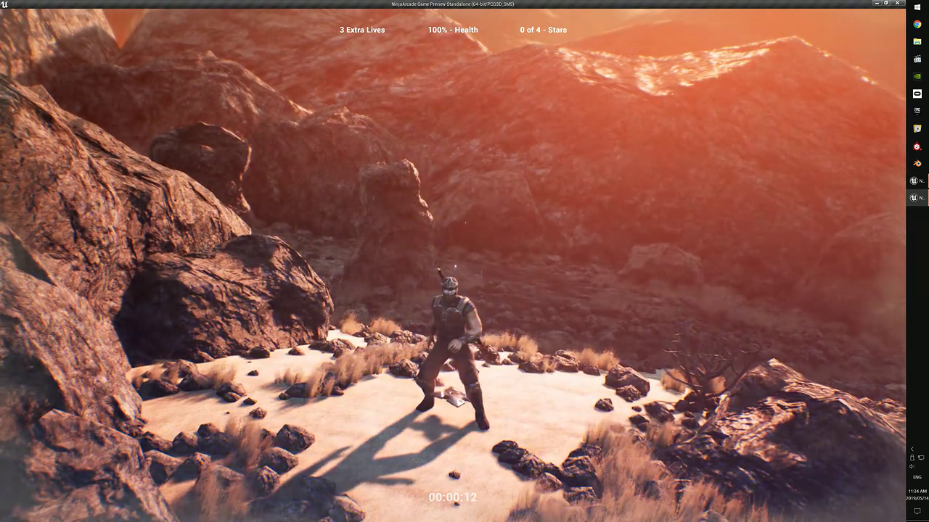
- Run the ninja around the desert start clearing, unlock all moves, and head out along the shaded sand
key("s")
key("w")
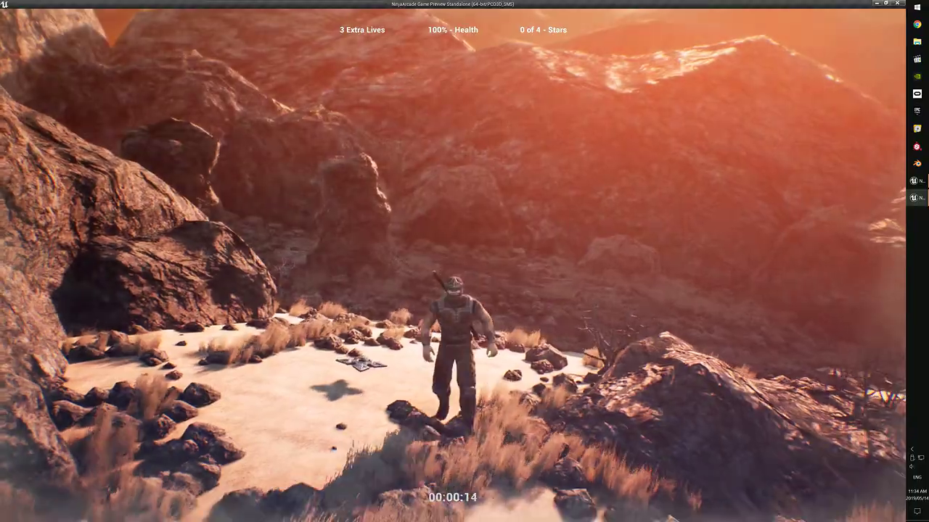
key("a")
key("w")
key("d")
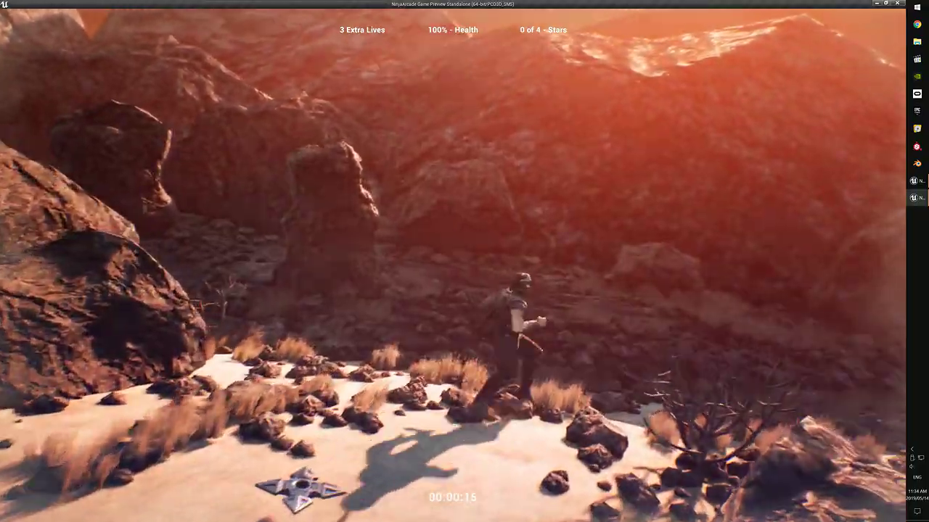
key("d")
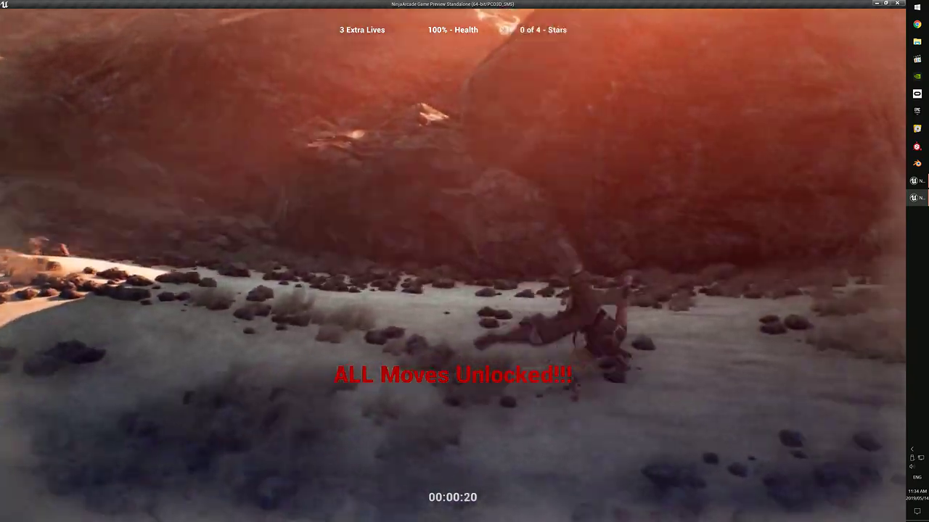
- Run and jump the ninja past the shaded boulders onto the grassy ledge and strike at the humanoid enemies
key("w")
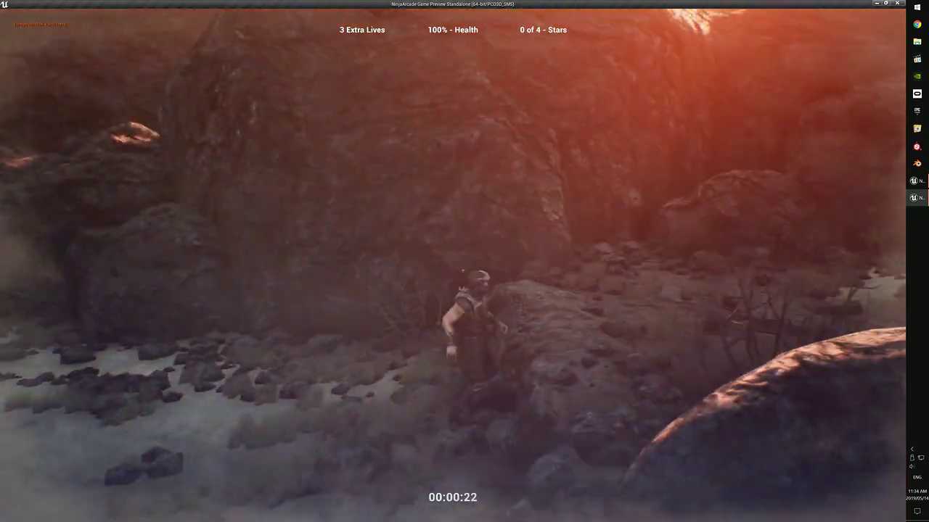
key("d")
key("space")
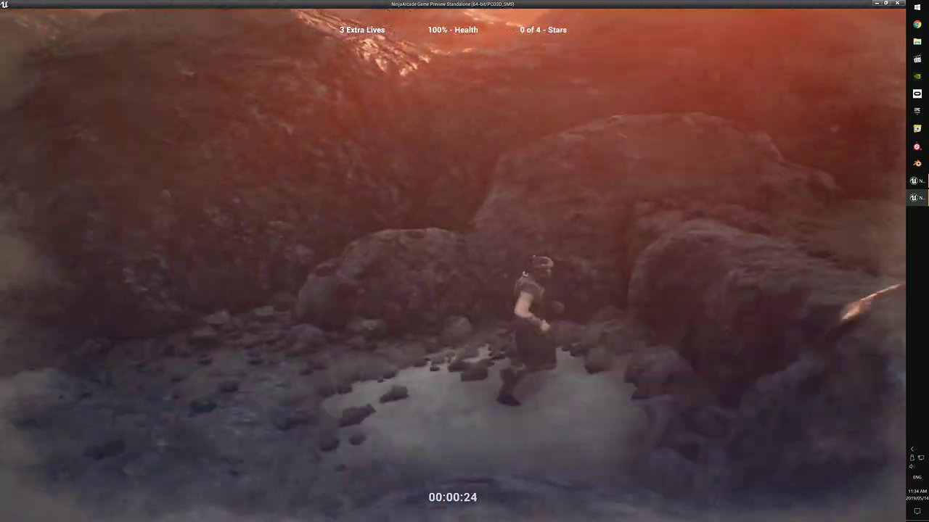
key("space")
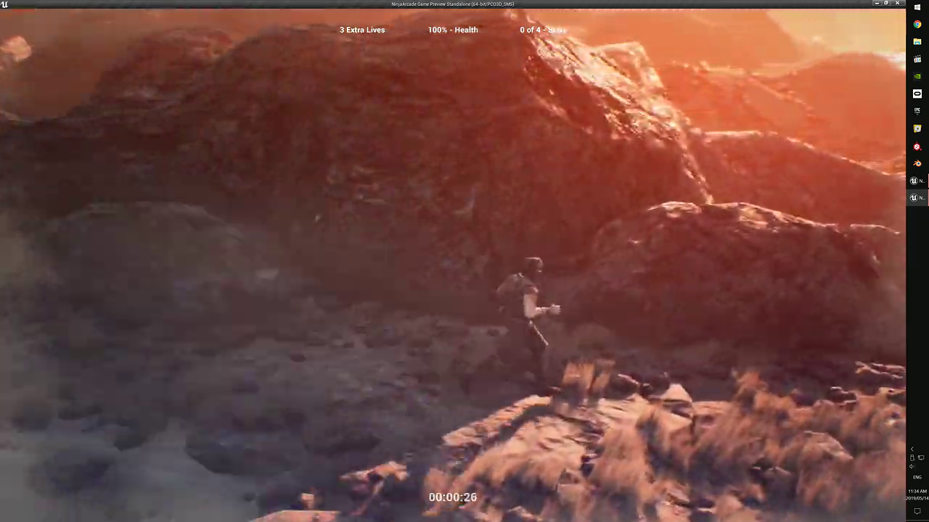
key("f")
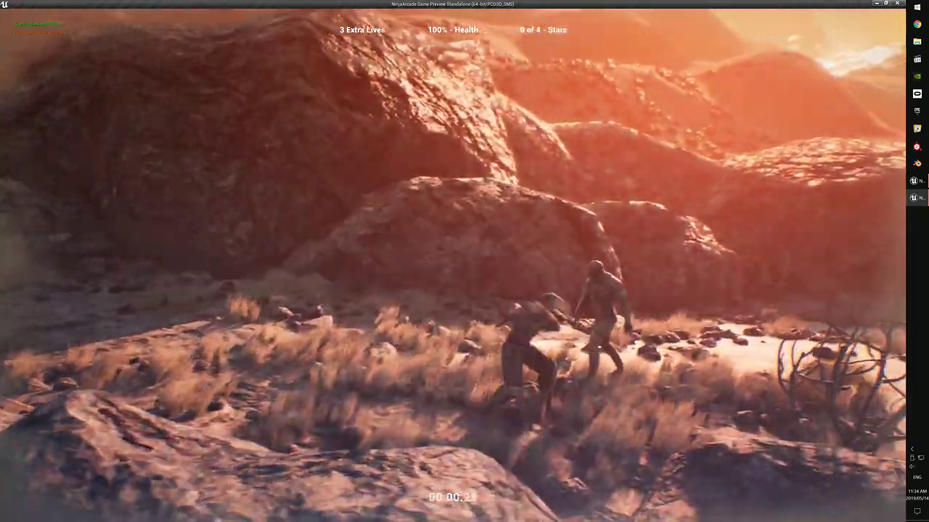
- Strike the humanoid enemies on the grassy ledge and run the ninja across the open sand into the walled ruins
key("f")
key("f")
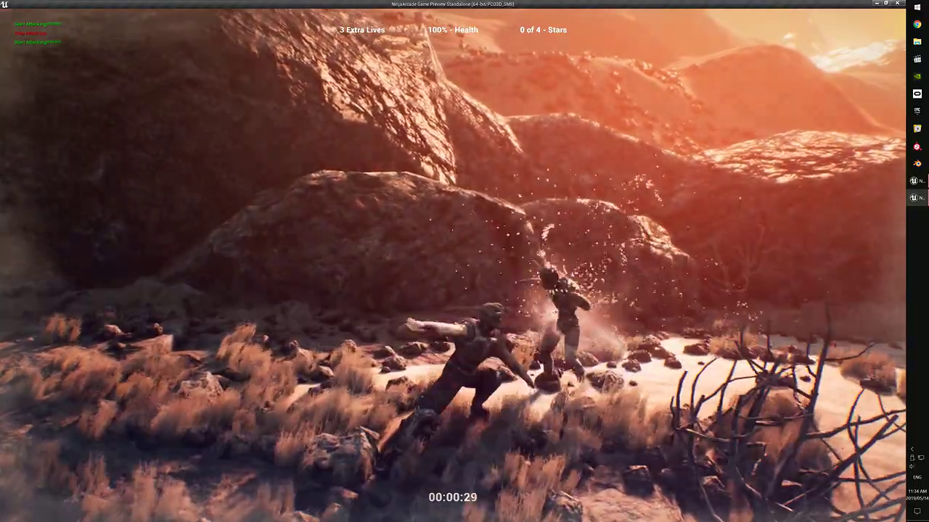
key("d")
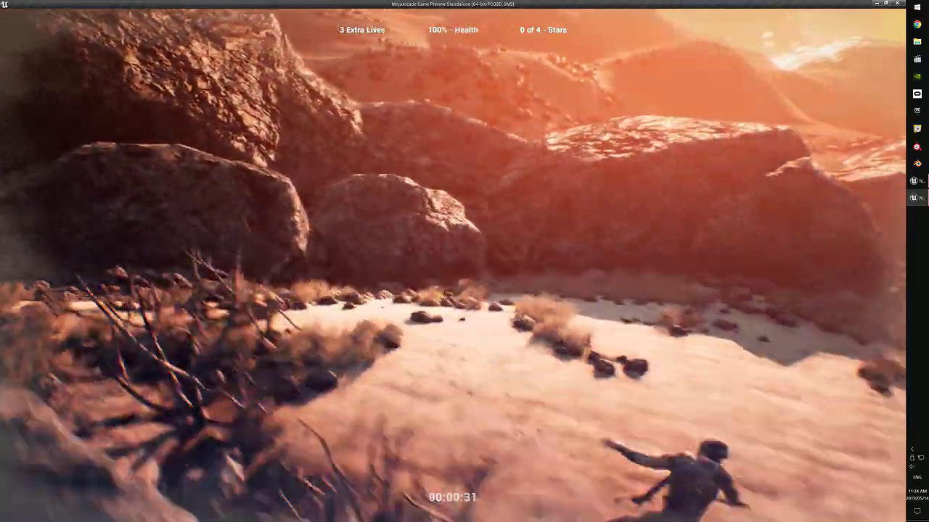
key("space")
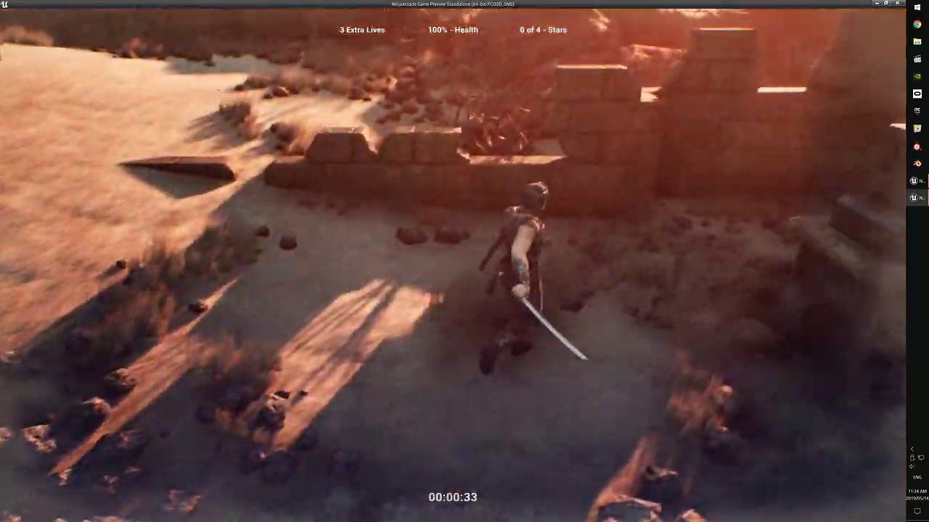
key("shift")
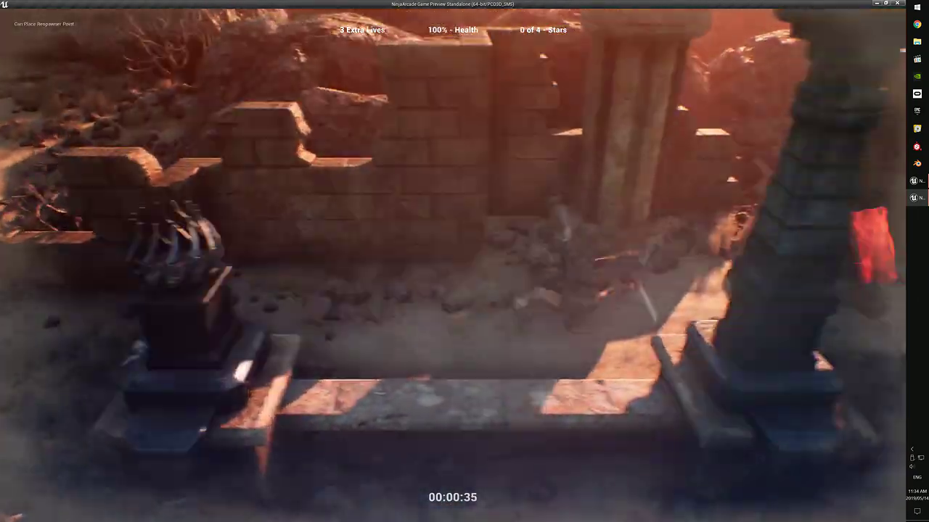
key("d")
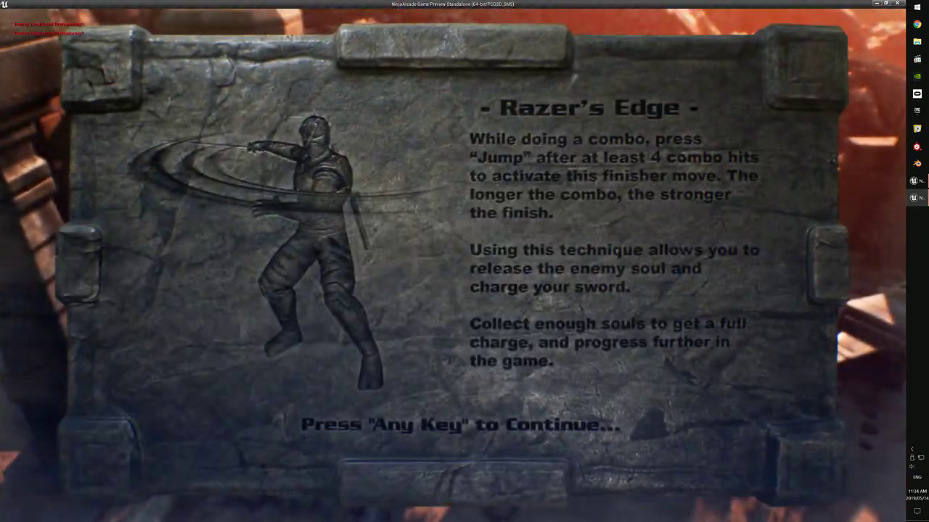
- Dismiss the Razer's Edge tutorial and run the ninja through the ruins and over the rocky grass to the paved terrace
key("space")
key("s")
key("d")
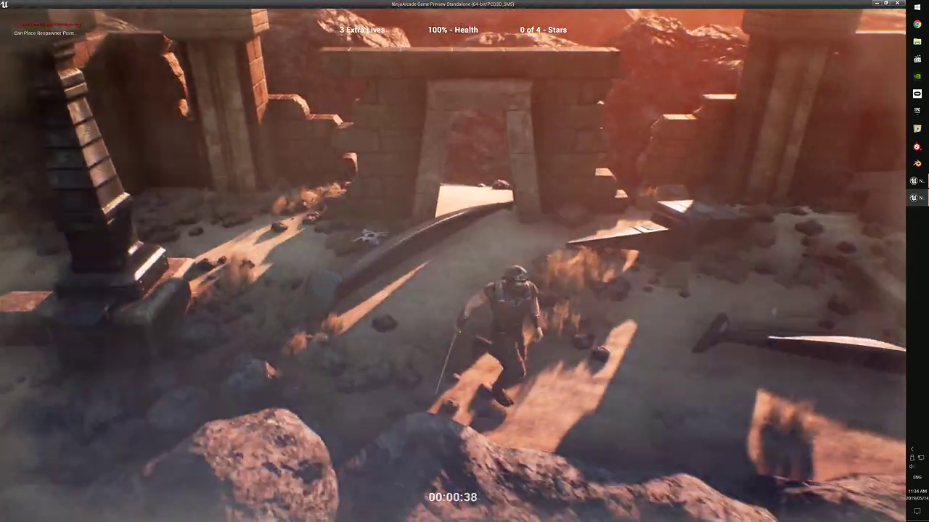
key("d")
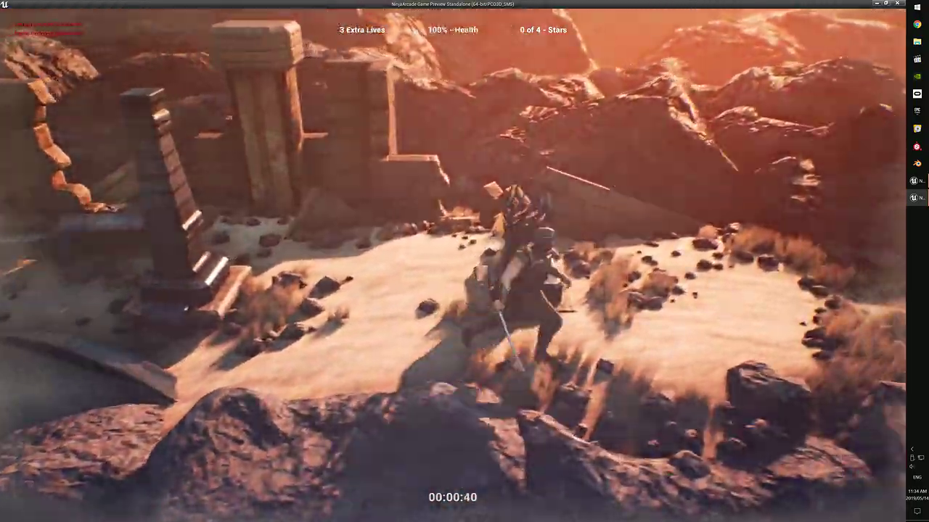
key("d")
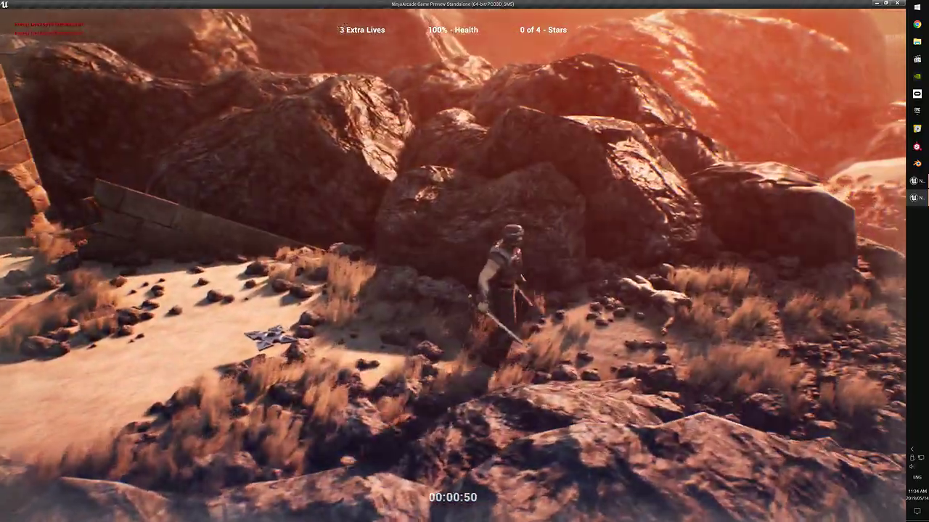
key("a")
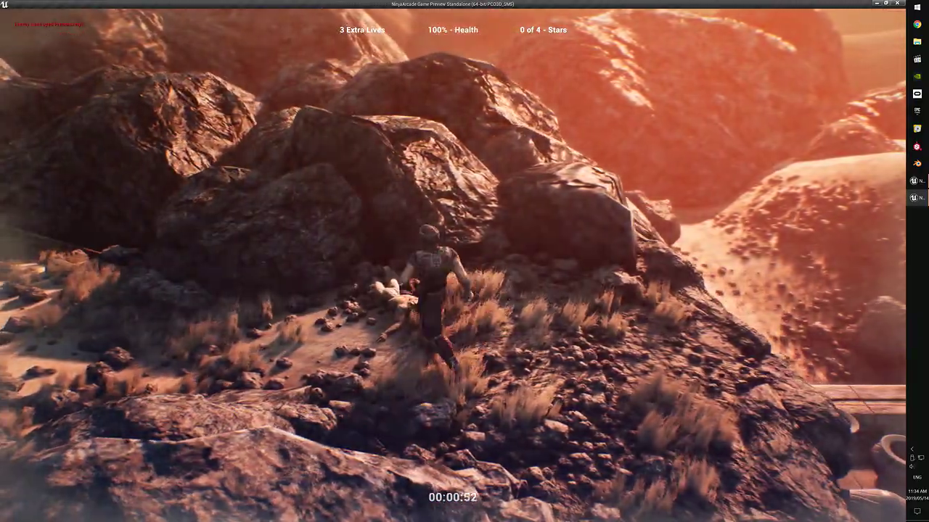
key("a")
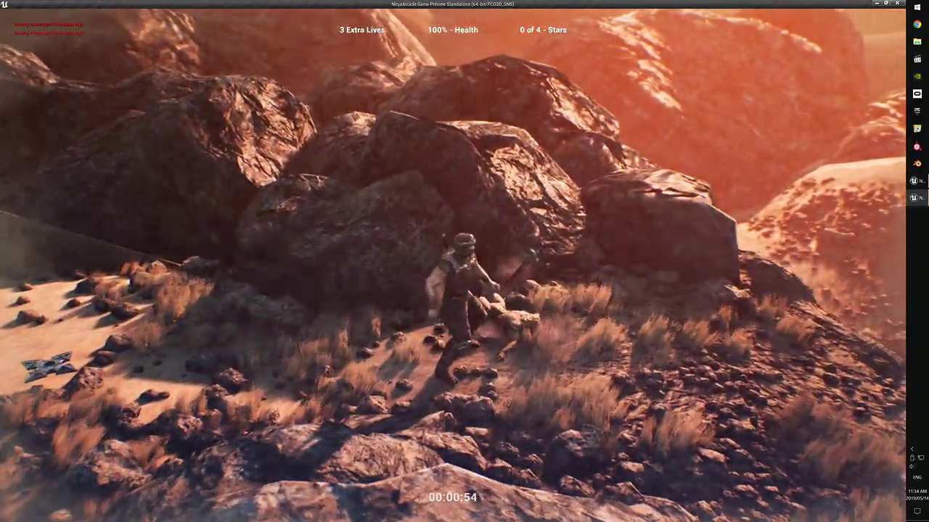
key("d")
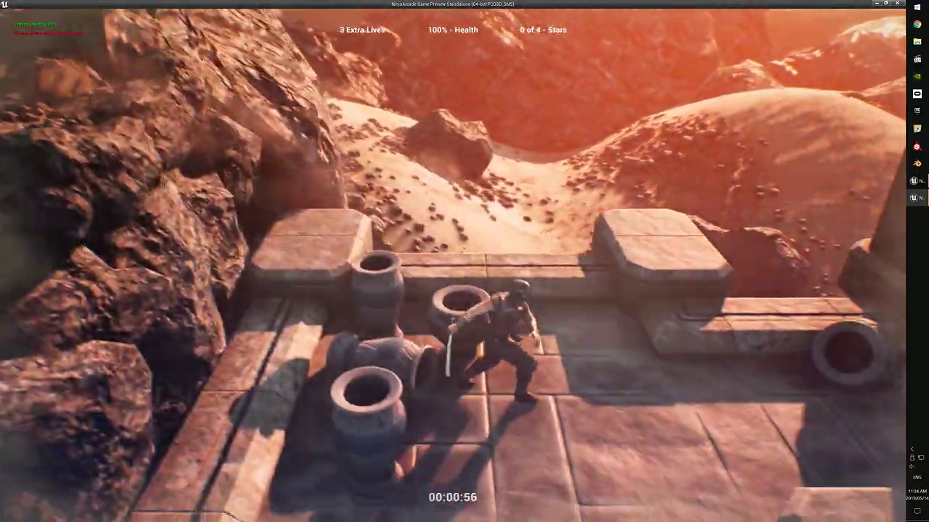
- Move the ninja around the paved terrace and smash the clay pots on it
key("w")
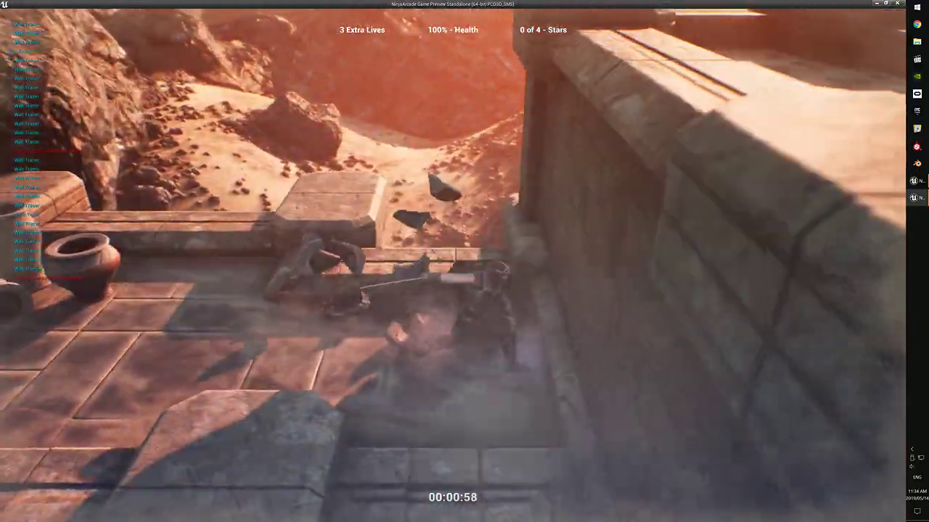
key("a")
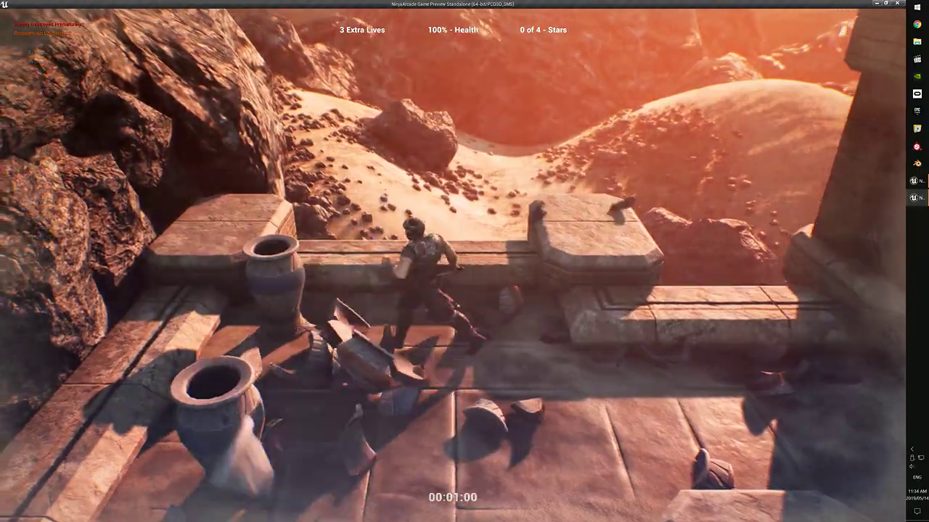
key("a")
key("s")
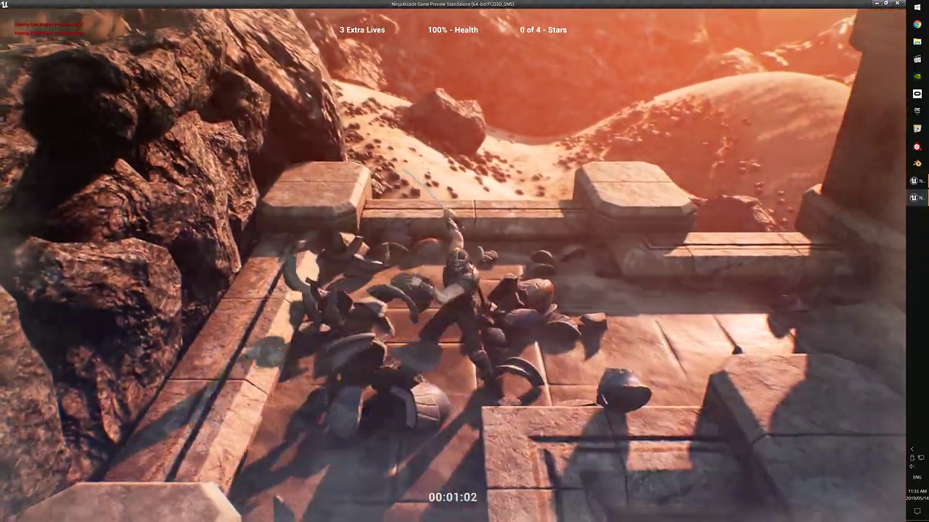
key("d")
key("a")
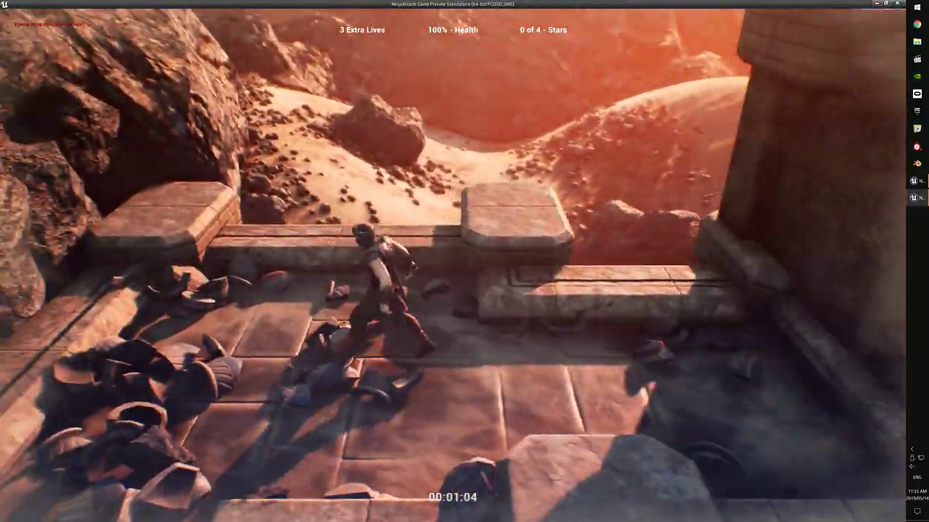
- Drop the ninja from the terrace into the courtyard below and smash the pots beside the burning brazier
key("s")
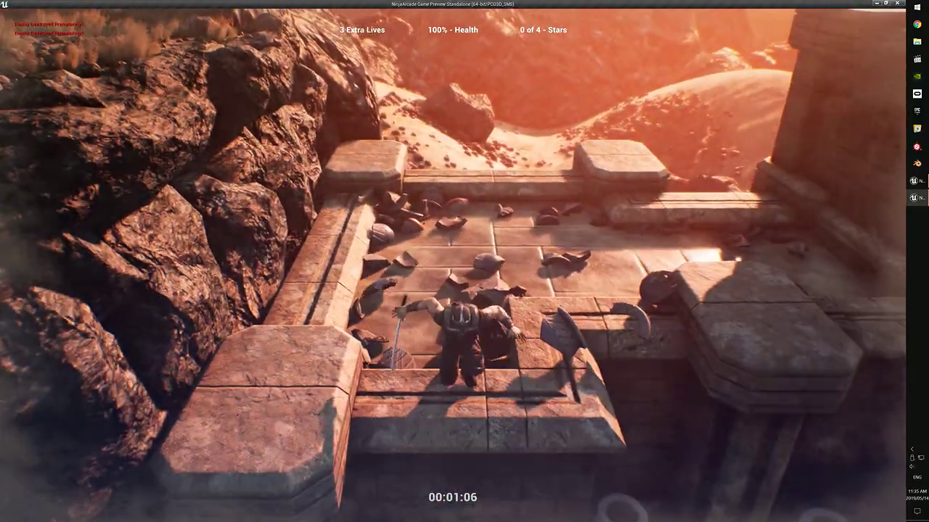
key("s")
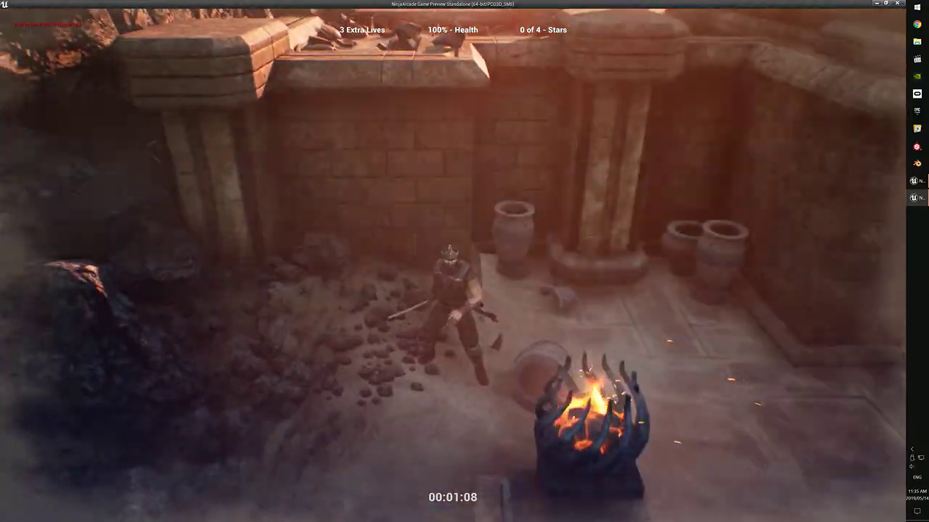
key("a")
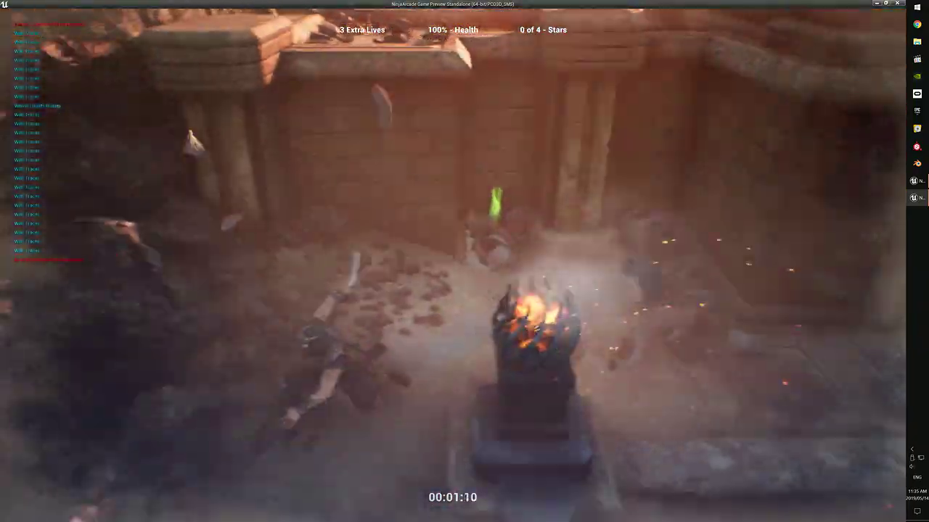
key("s")
- Run the ninja up the stairs between the blue-lit pillars into the fire-lit chamber and back out to the courtyard
key("d")
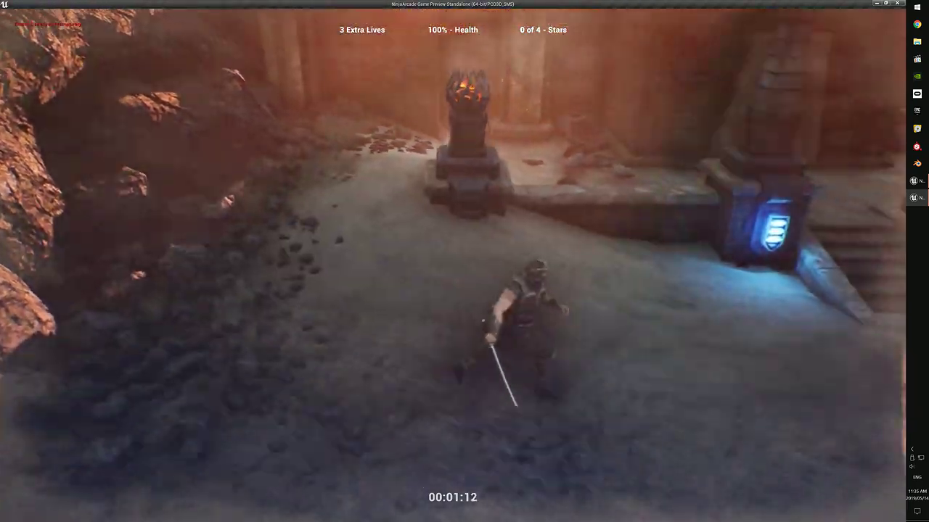
key("w")
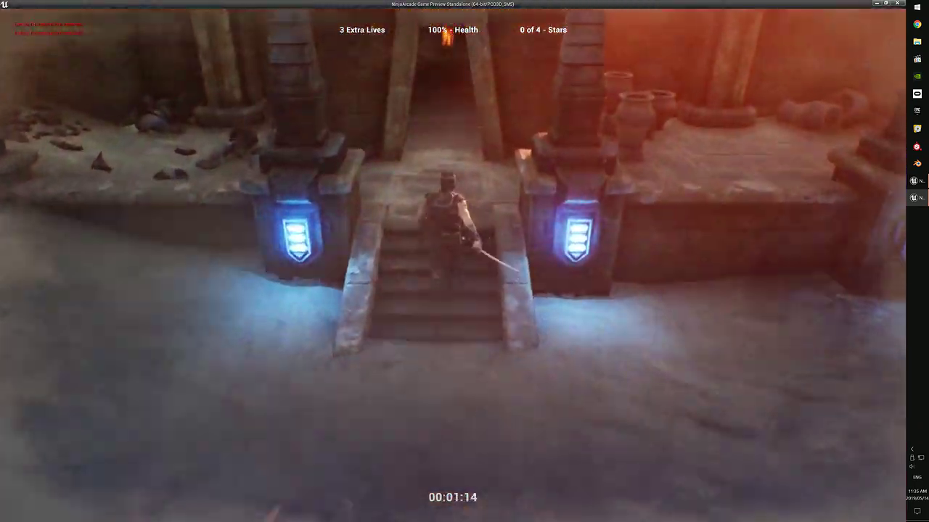
key("w")
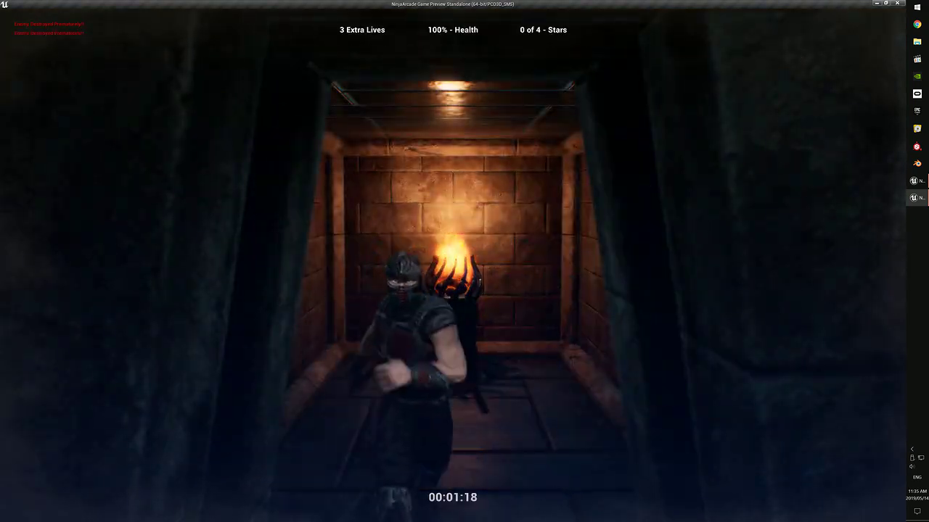
key("s")
key("a")
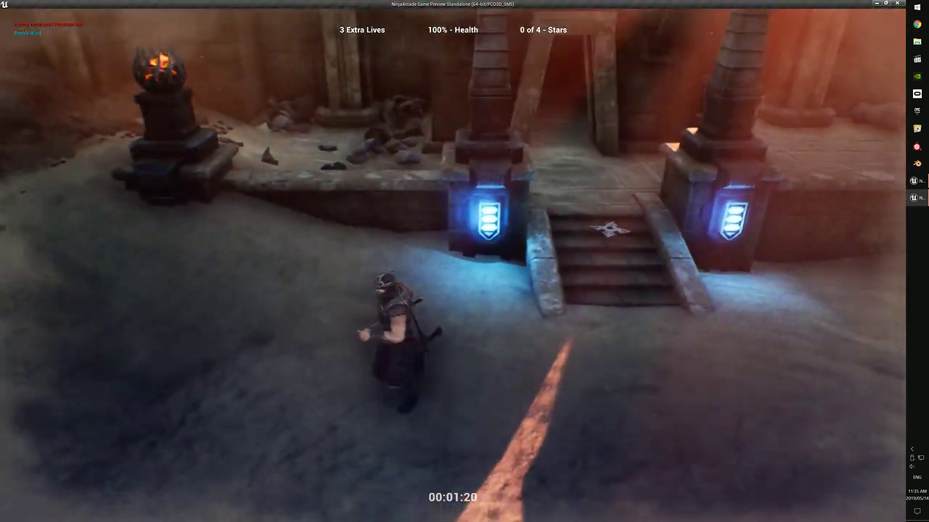
- Run the ninja across the courtyard and jump onto the raised ledge with the clay pots and back down
key("shift")
key("d")
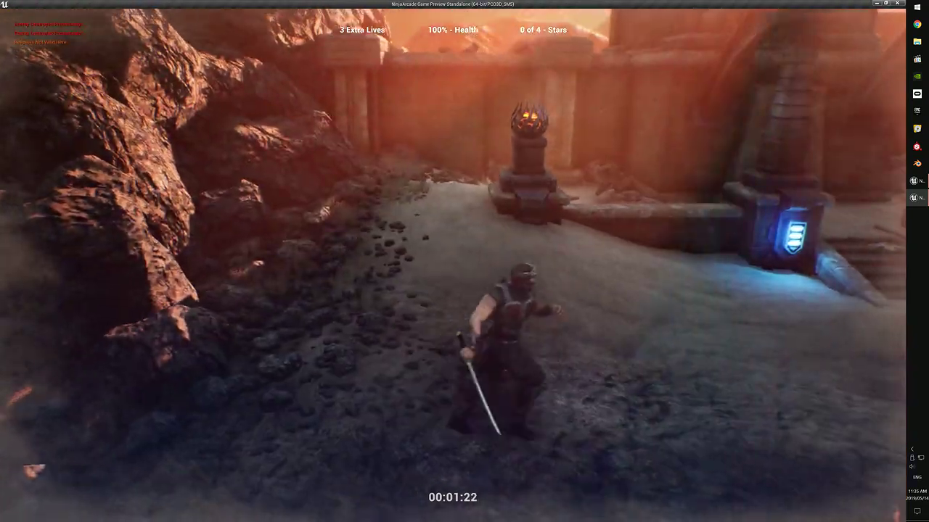
key("w")
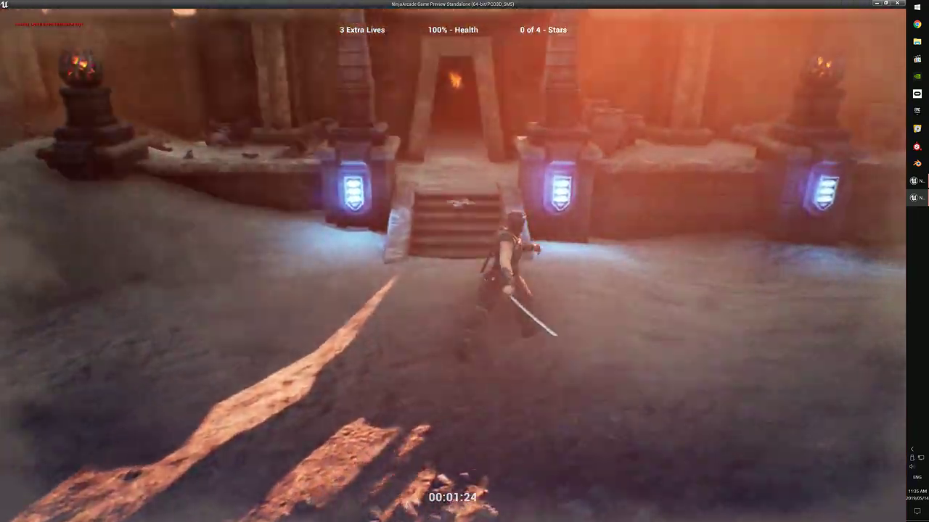
key("space")
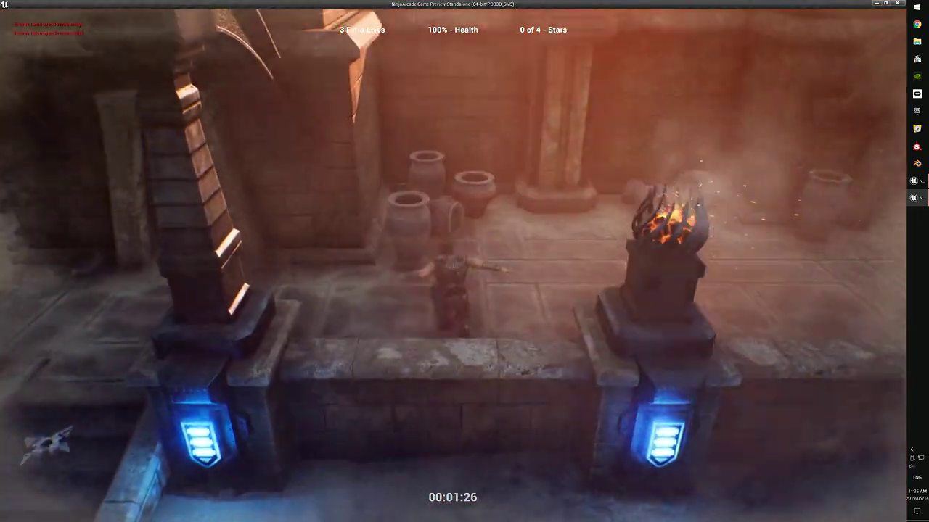
key("space")
key("d")
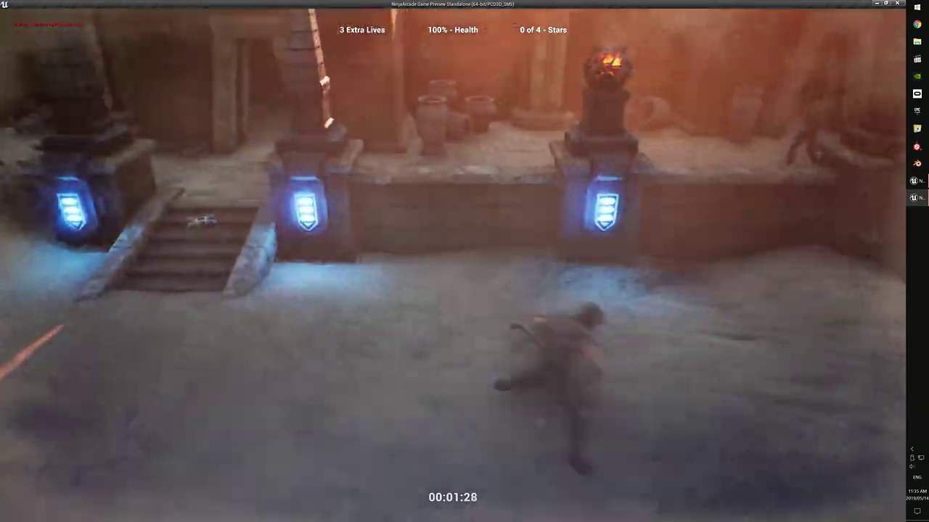
- Fight the humanoid enemies around the courtyard stairs and up on the raised ledge beside the clay pots
key("w")
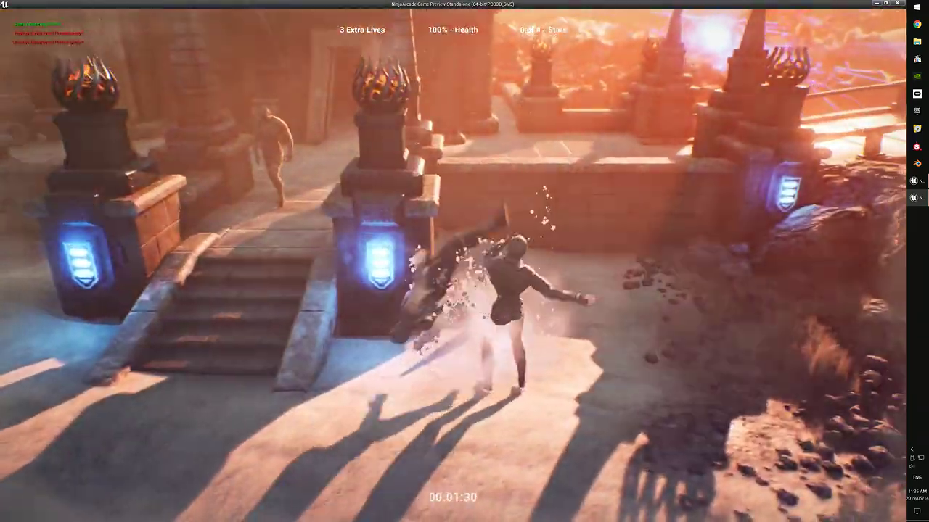
key("a")
key("a")
key("space")
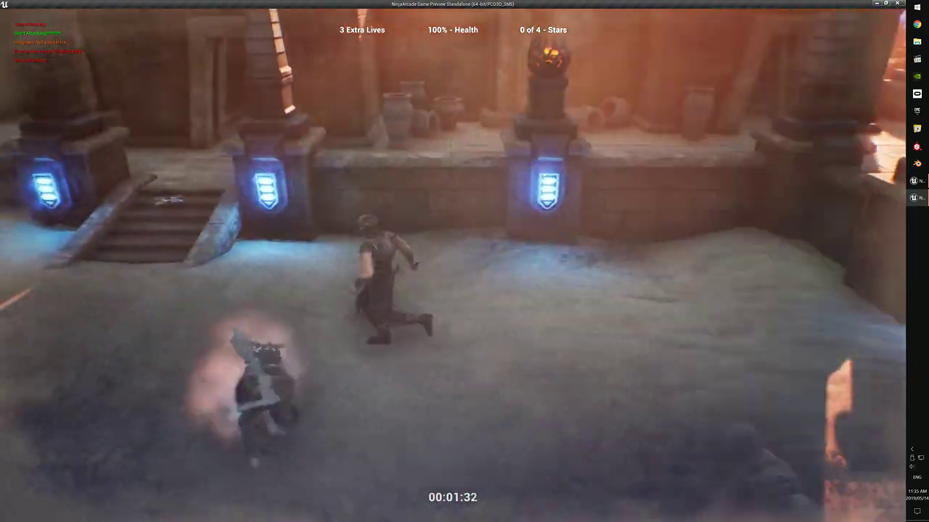
key("a")
key("d")
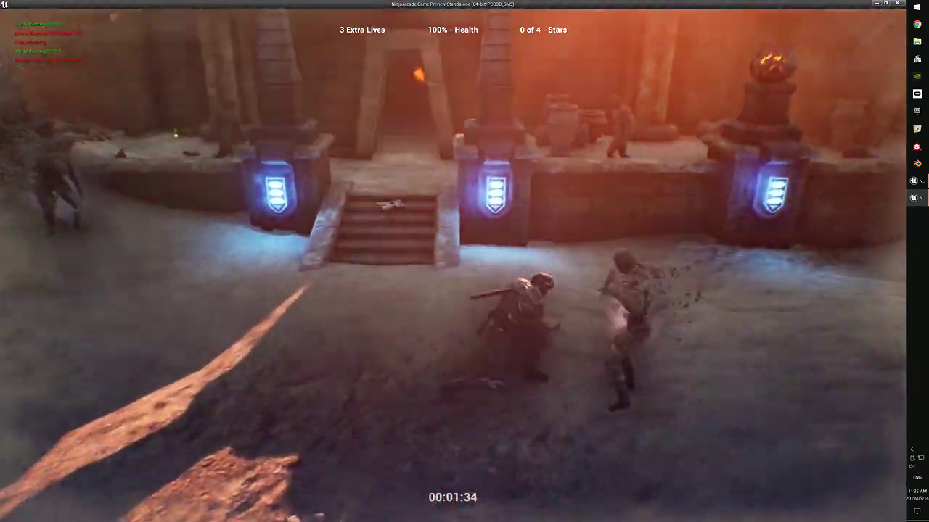
key("d")
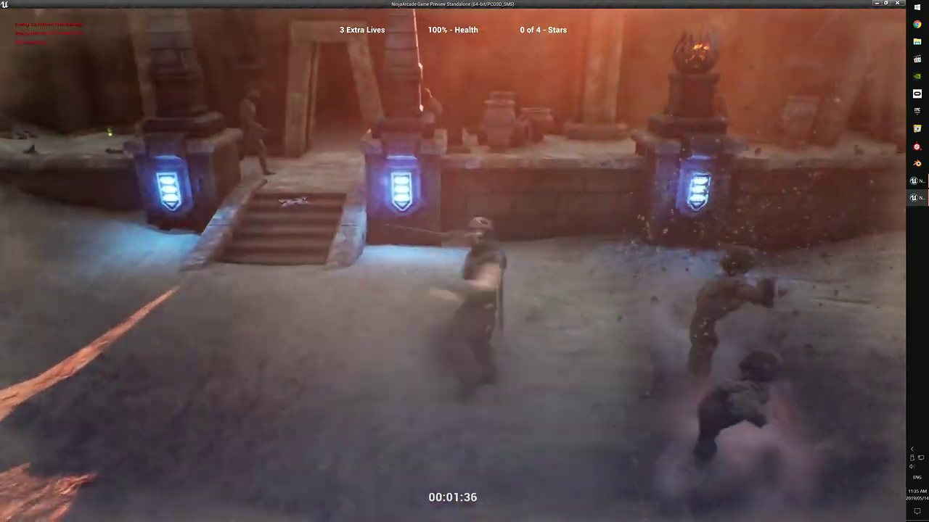
key("w")
key("a")
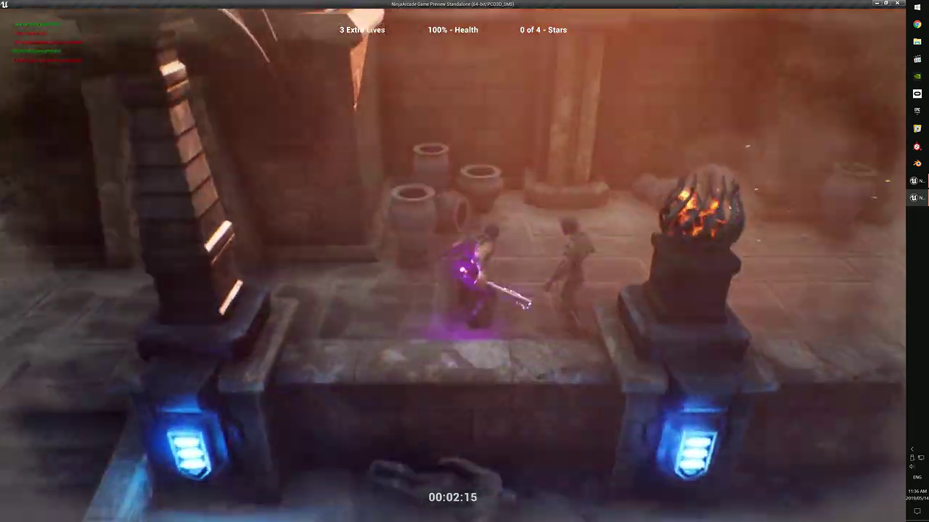
- Run the ninja to the railed circular platform and jump at the glowing energy orb beside the upright stone wheel
key("d")
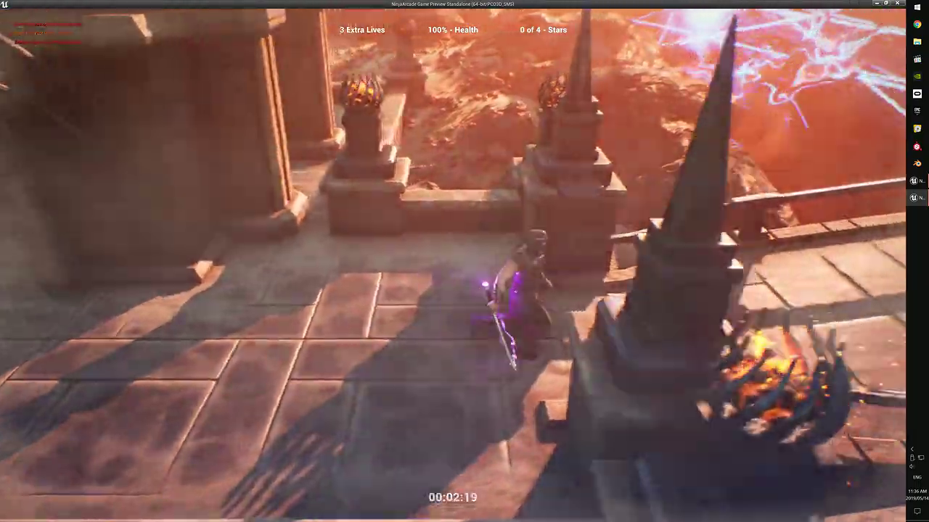
key("space")
key("space")
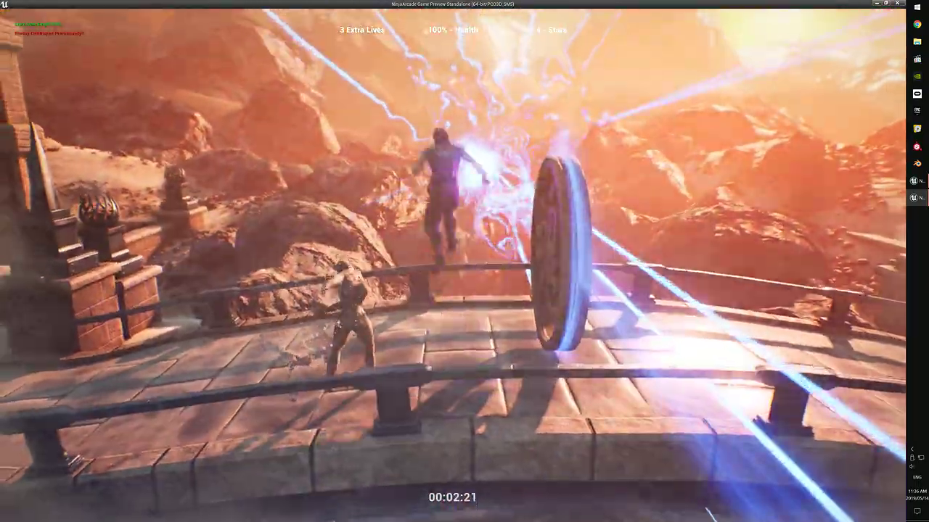
key("d")
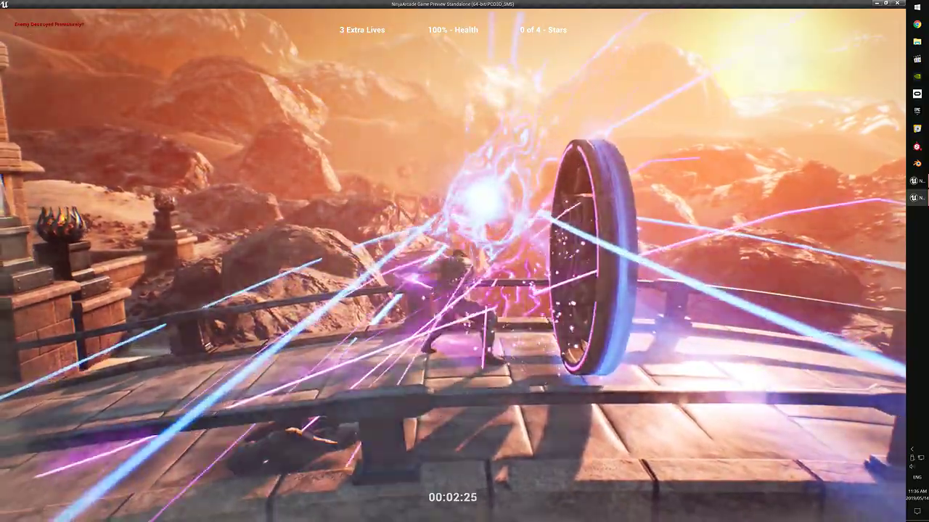
key("space")
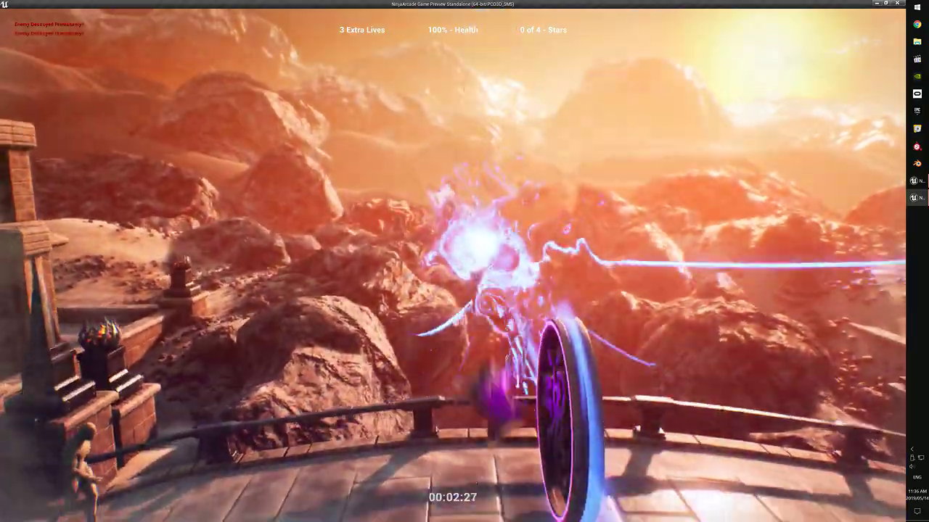
- Run the ninja from the railed circular platform across the terrace, down to the courtyard and up to the ledge with the clay pots
key("a")
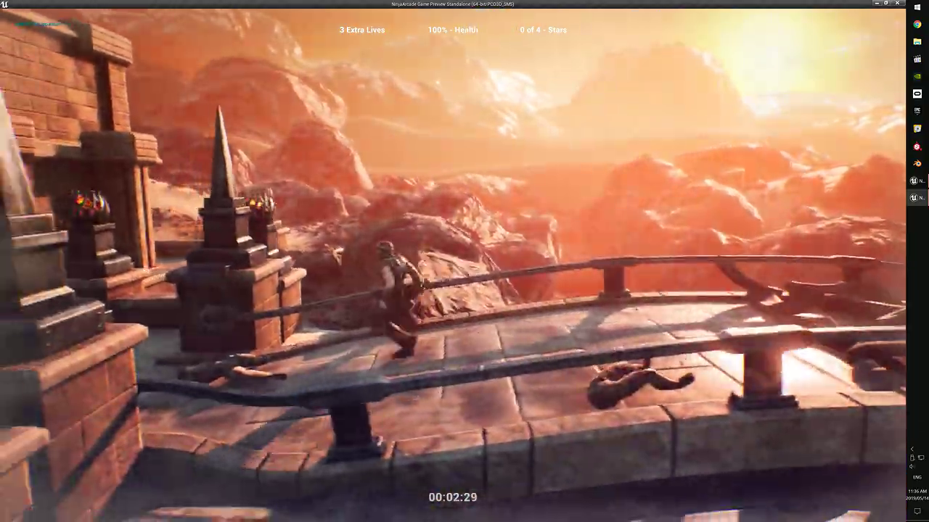
key("s")
key("space")
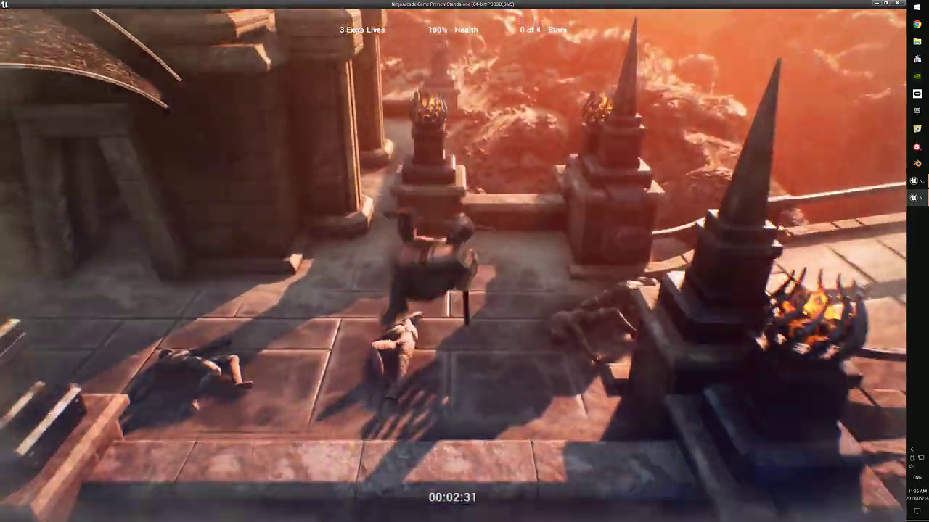
key("a")
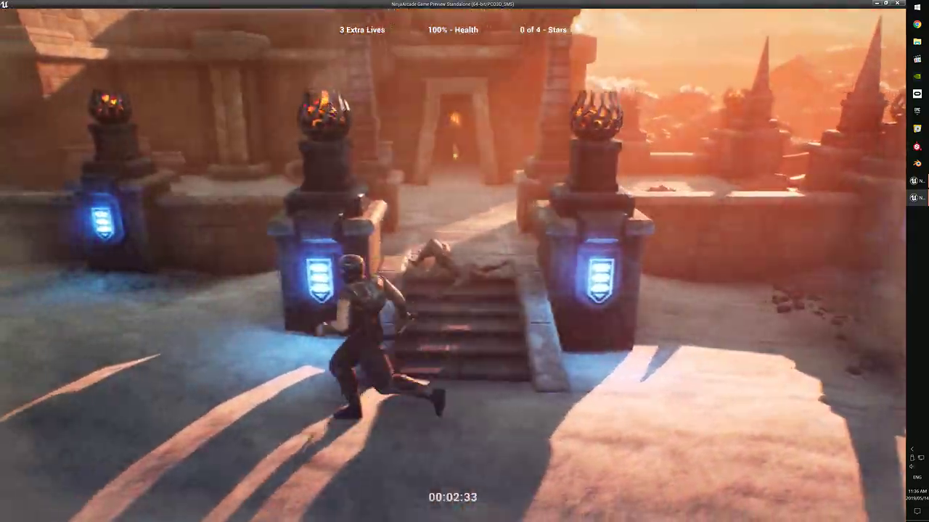
key("w")
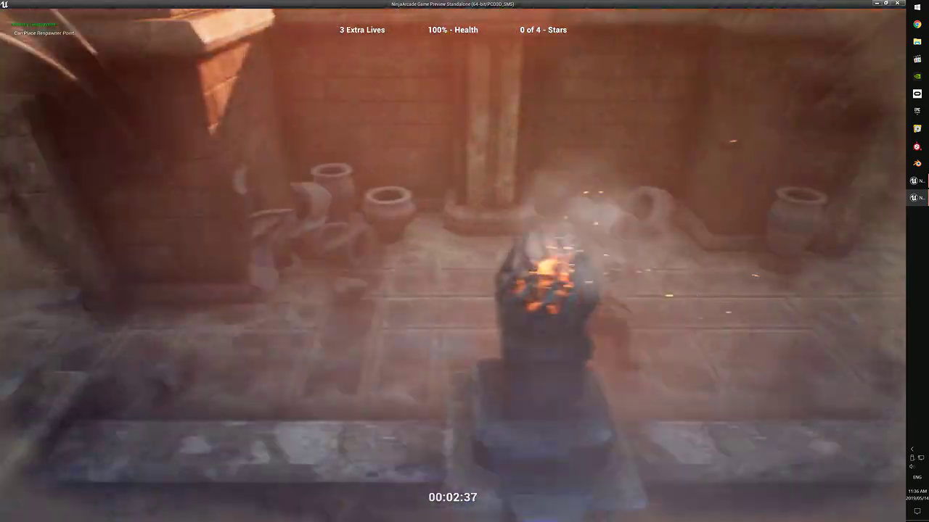
- Smash the clay pots along the raised ledge with the ninja's sword and collect the star hidden among them
key("d")
key("a")
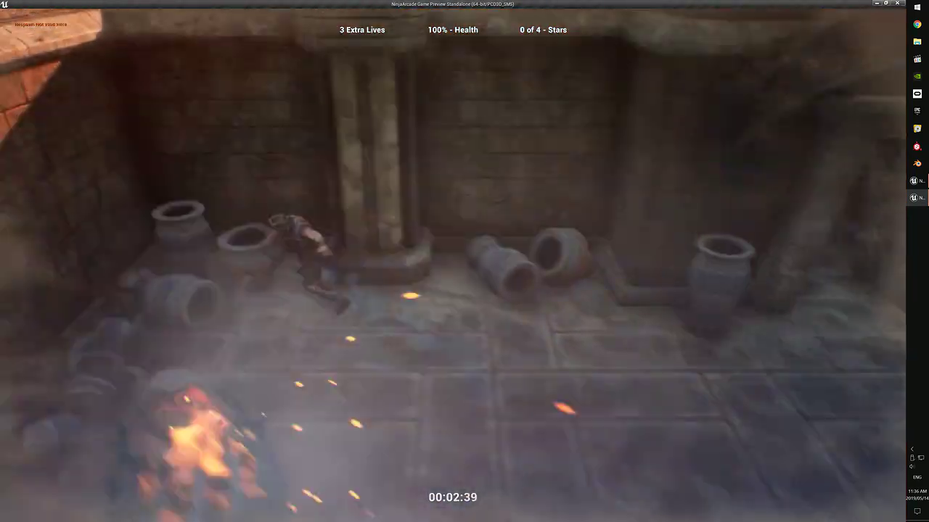
key("d")
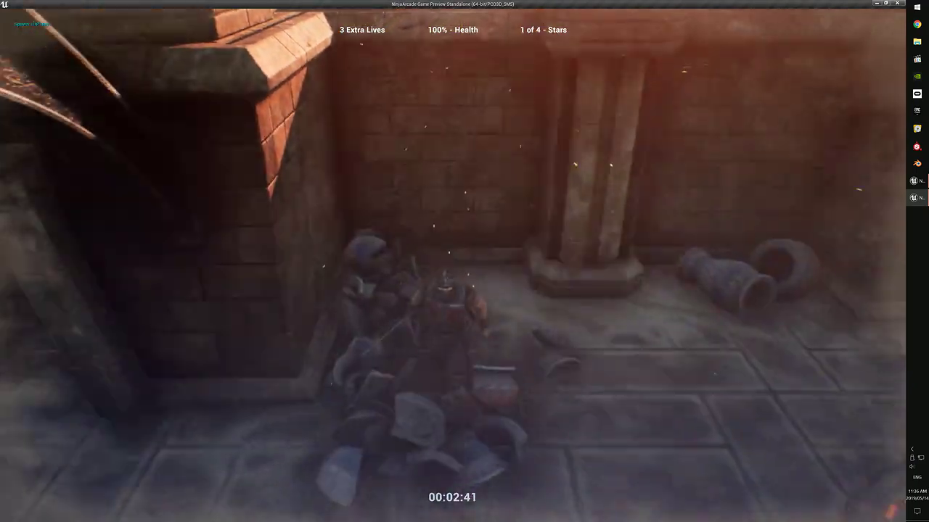
key("d")
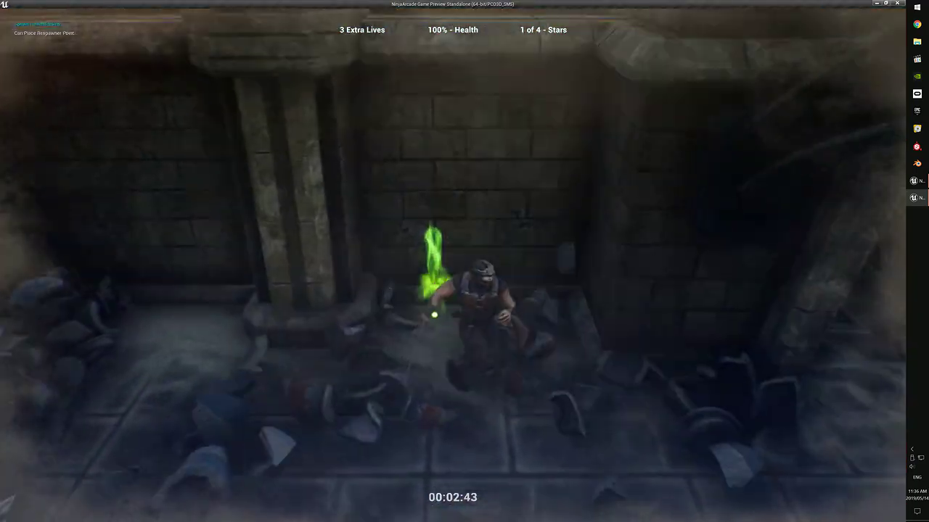
key("d")
key("a")
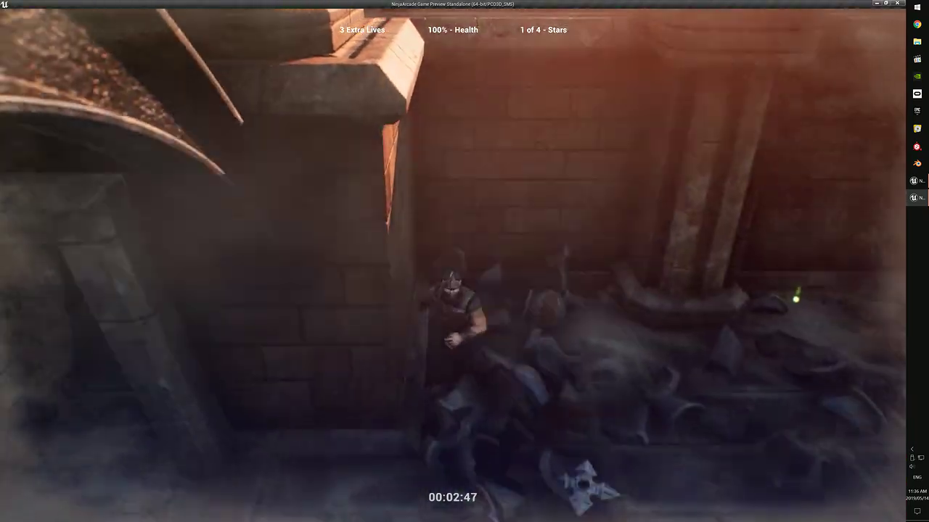
key("d")
key("w")
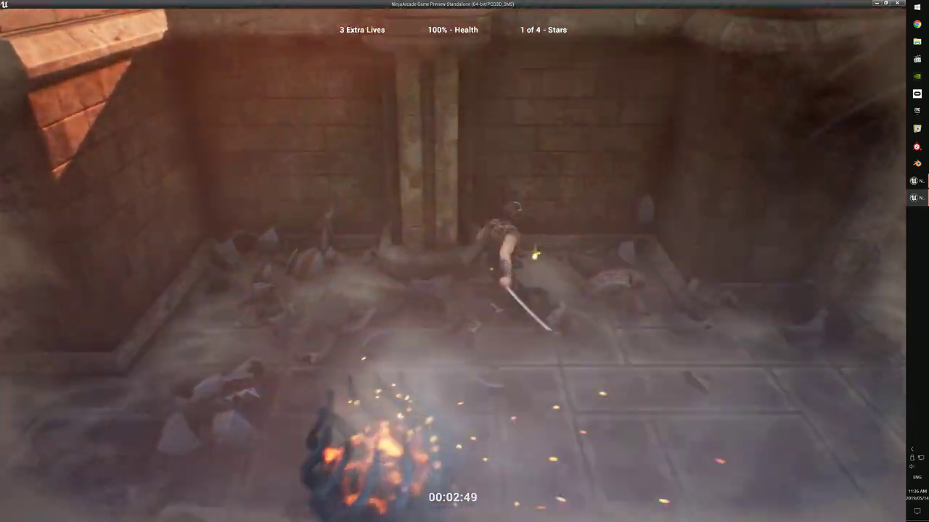
- Jump the ninja off the ledge of broken pots and run across the sandy courtyard past the blue-lit stairs
key("s")
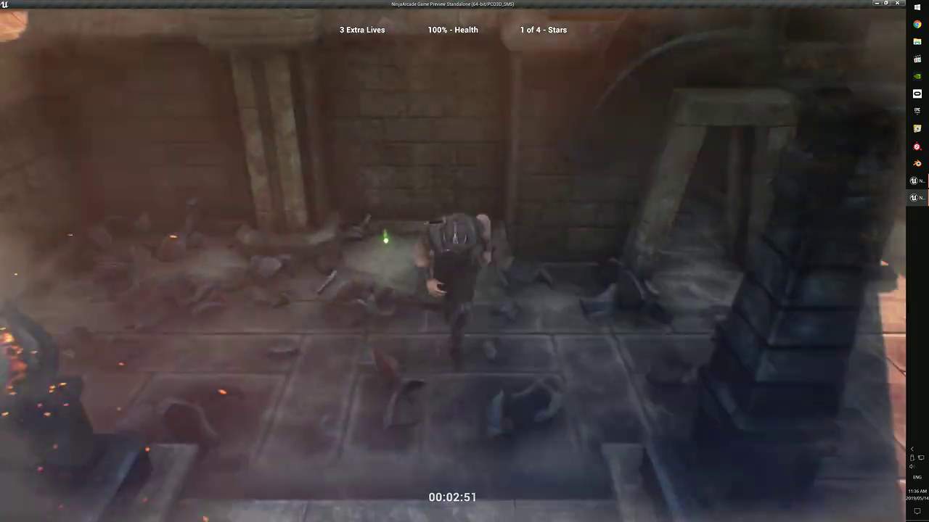
key("s")
key("a")
key("space")
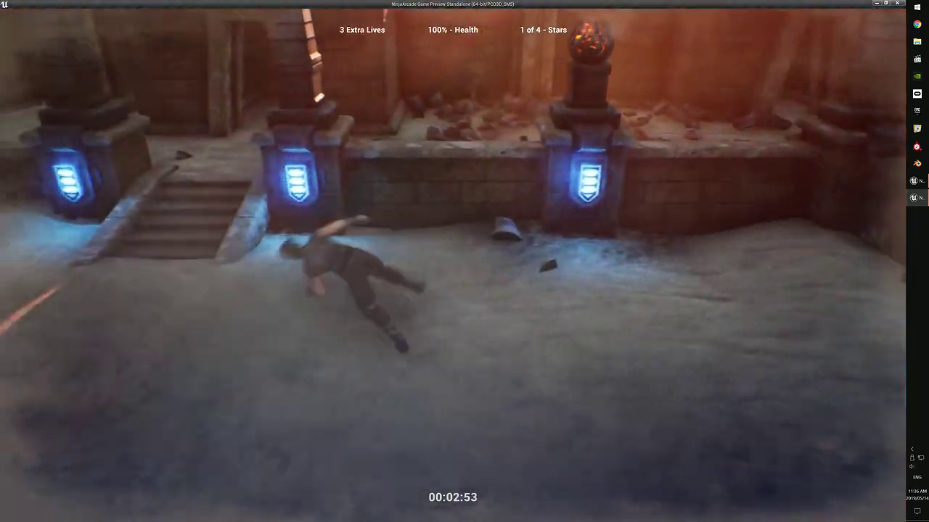
key("a")
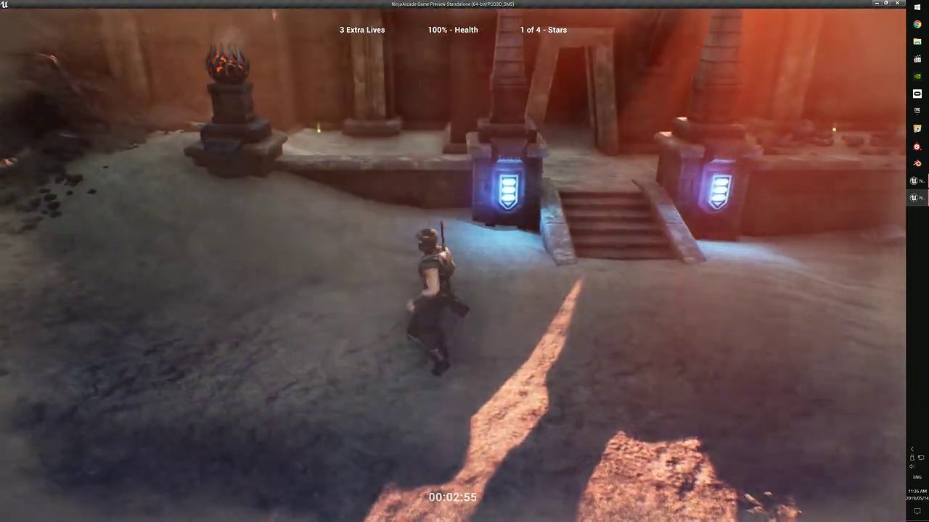
- Jump the ninja onto the corner ledge beside the green pickup and run along the terrace to the stone doorway
key("r")
key("a")
key("w")
key("space")
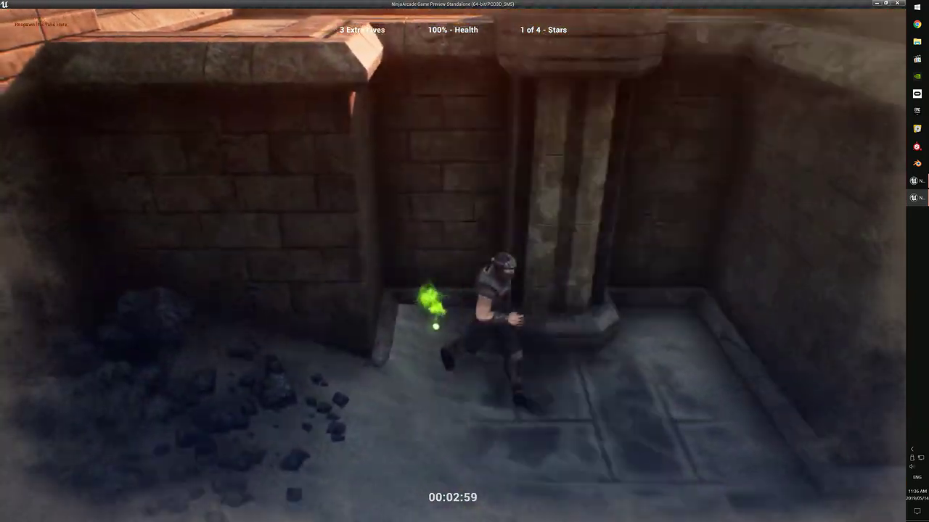
key("d")
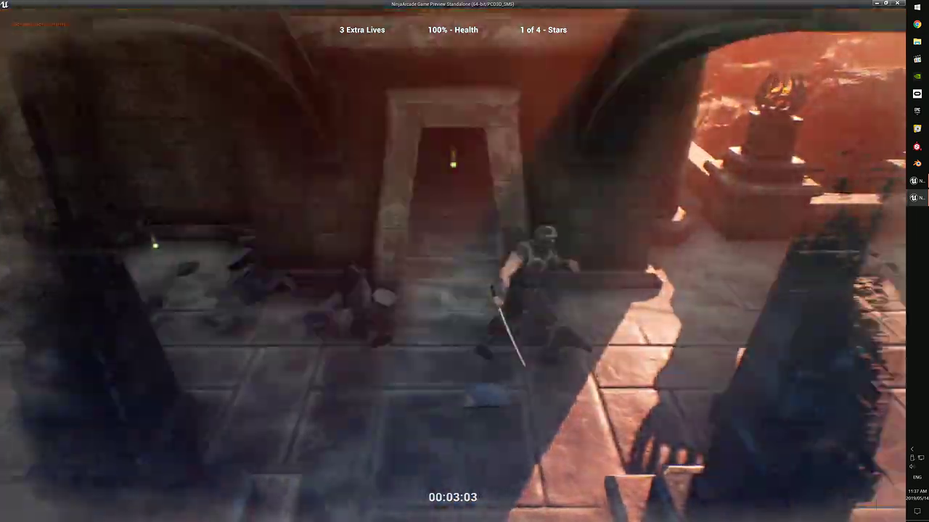
- Jump across the sunlit terrace, drop back into the courtyard and run to the front of the blue-lit stairs
key("space")
key("s")
key("space")
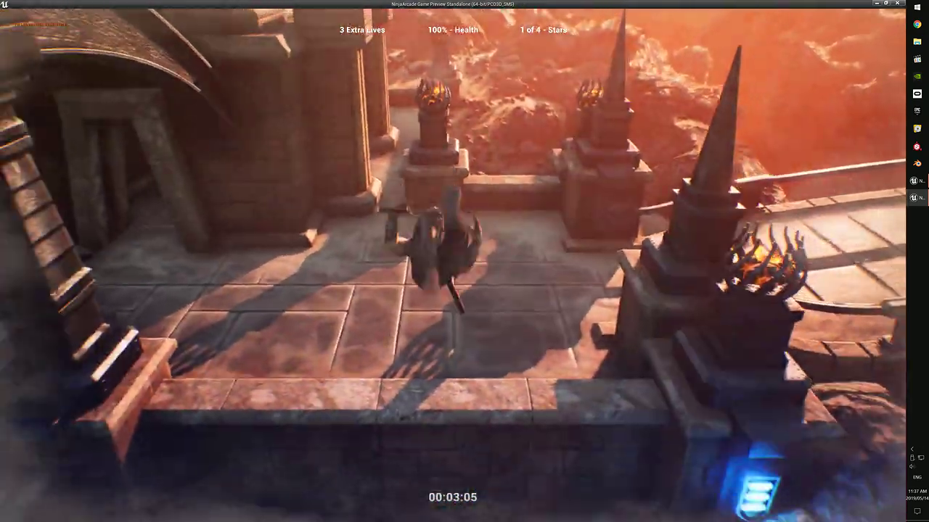
key("a")
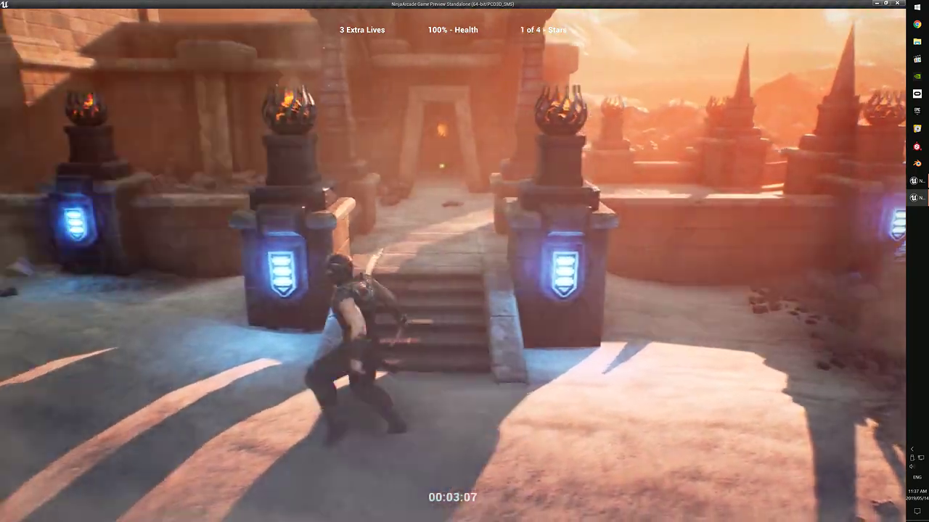
key("a")
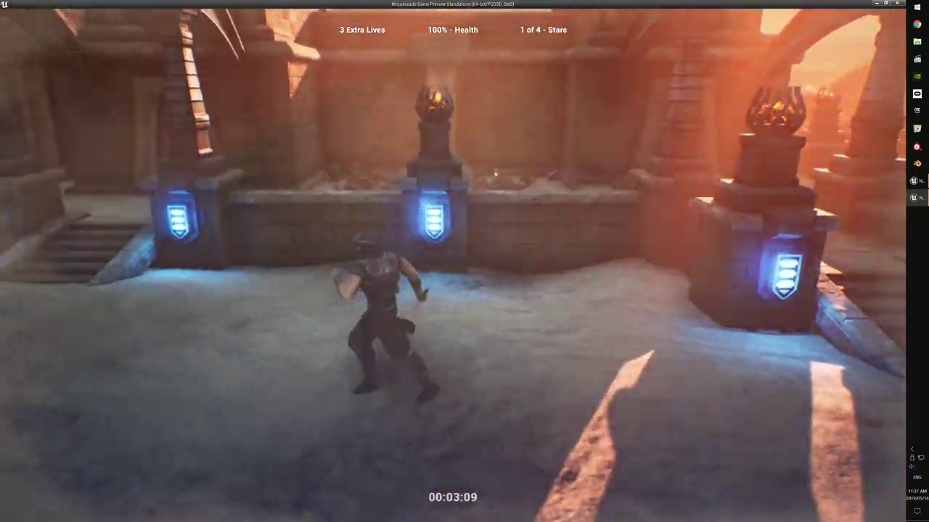
key("a")
key("w")
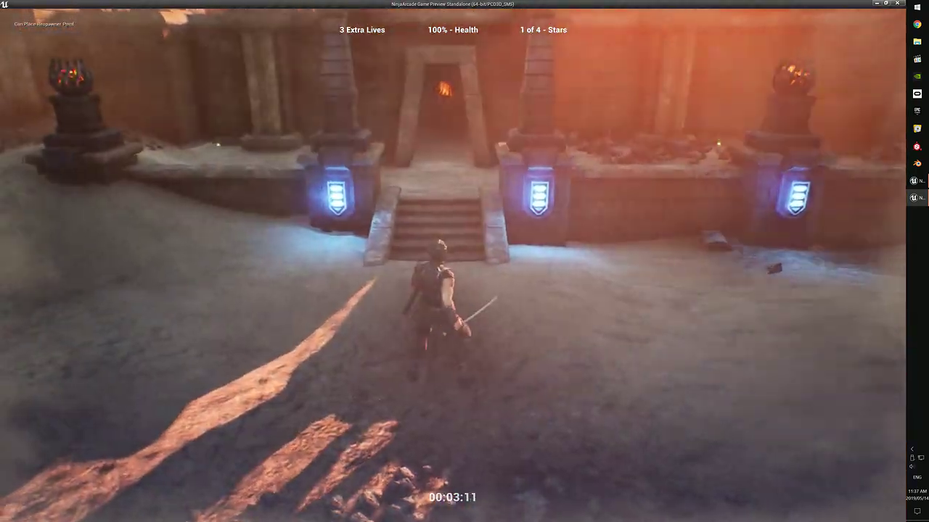
- Run the ninja up the right-hand courtyard stairs, past the ledge of broken pots and onto the sunlit terrace
key("d")
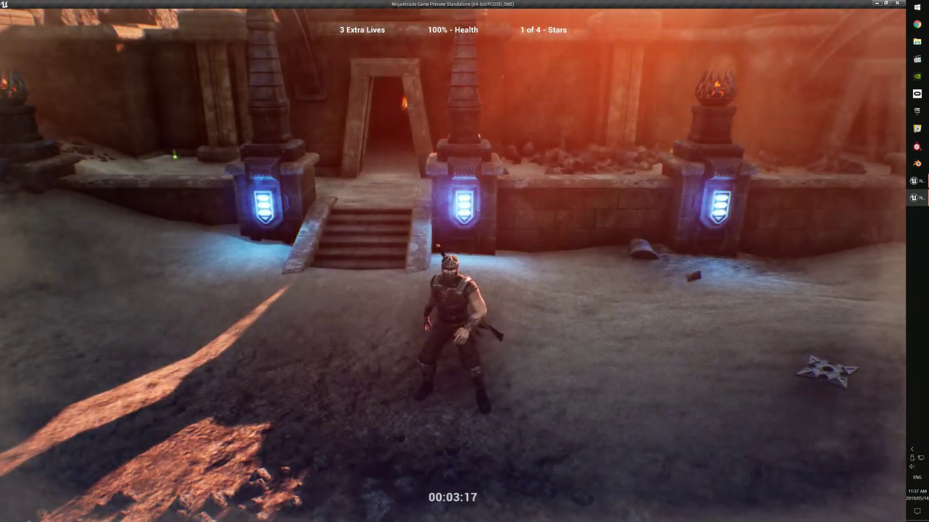
key("d")
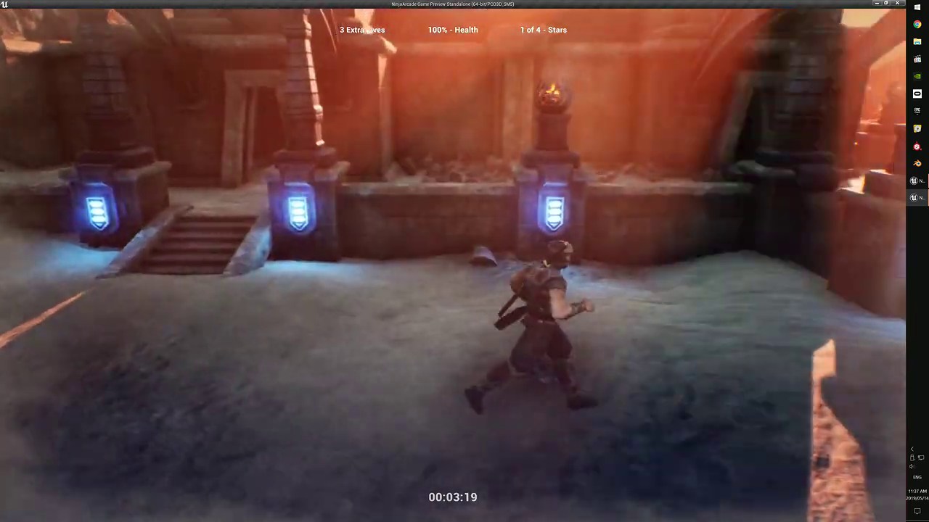
key("w")
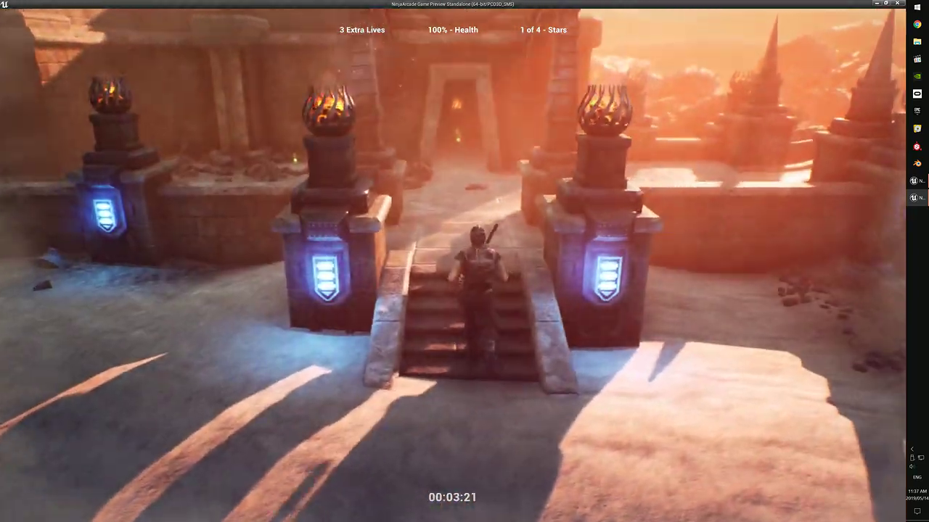
key("a")
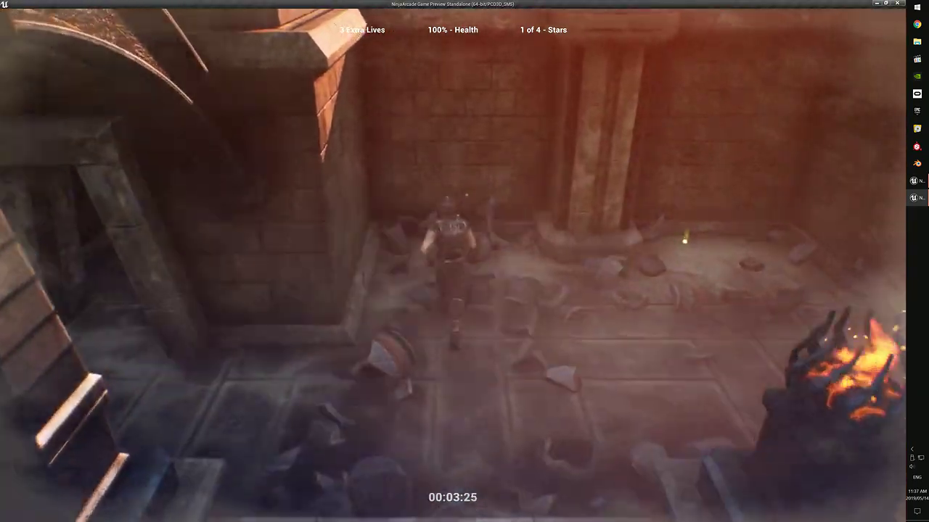
key("s")
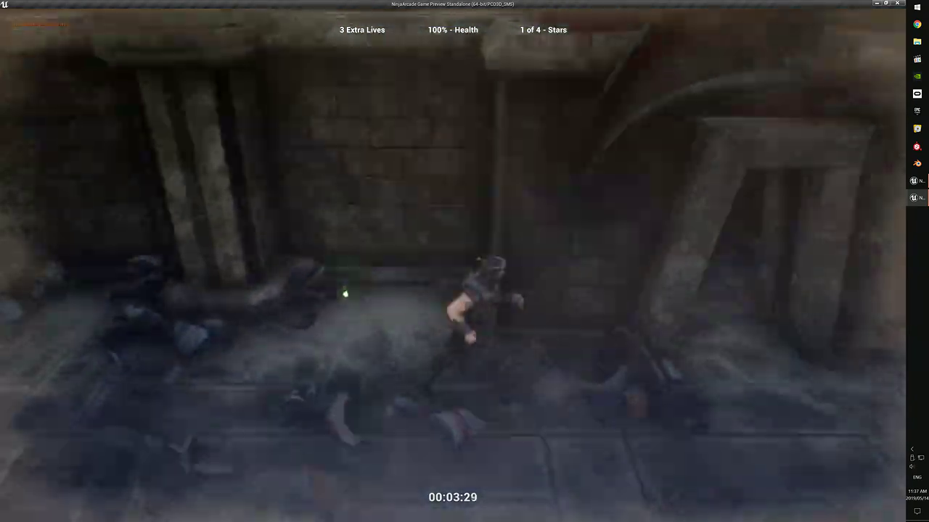
key("d")
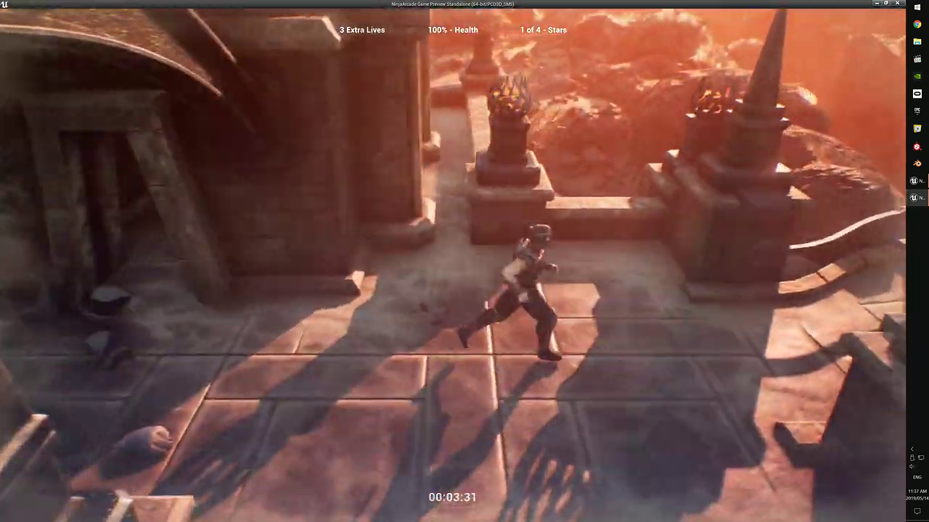
- Run the ninja across the railed platform and smash the clay pots on the paved ledge beyond it
key("d")
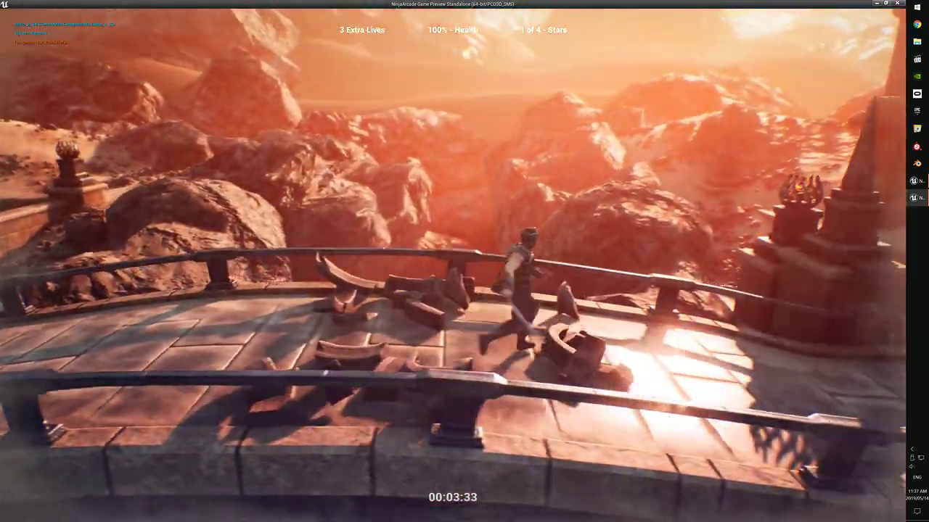
key("d")
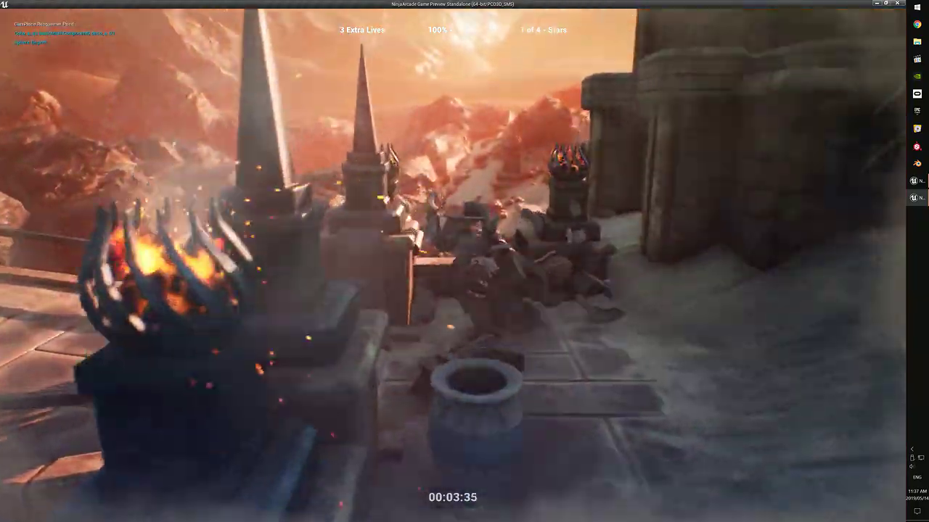
key("s")
key("space")
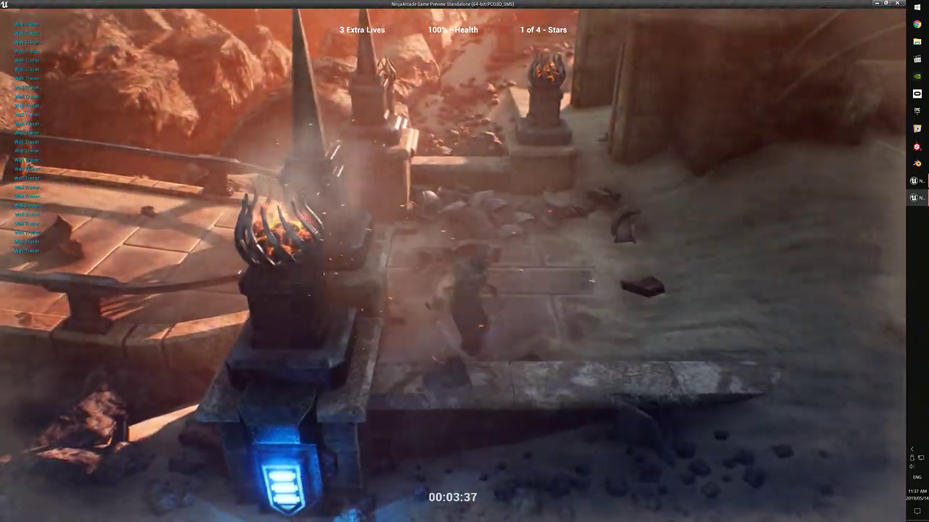
- Smash the clay pots on the sand mound by the small stone doorway and jump at the ledge above
key("d")
key("w")
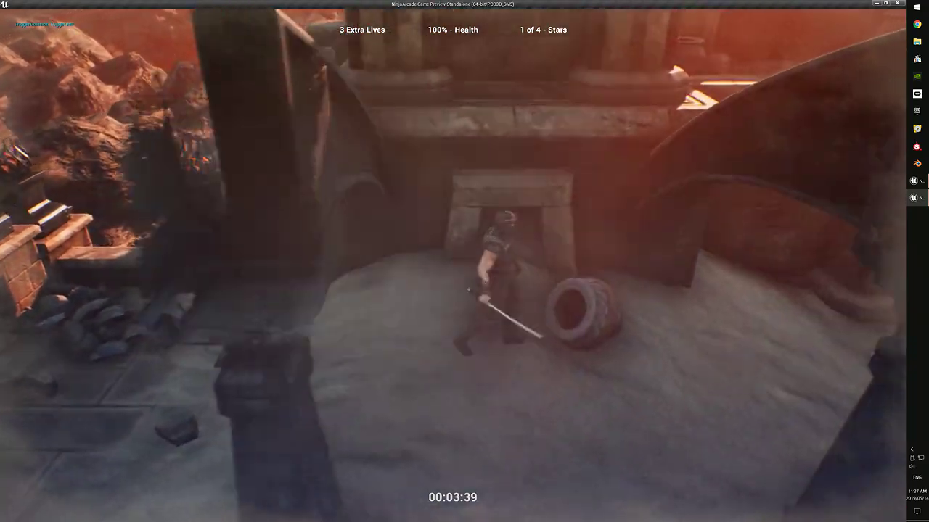
key("space")
key("d")
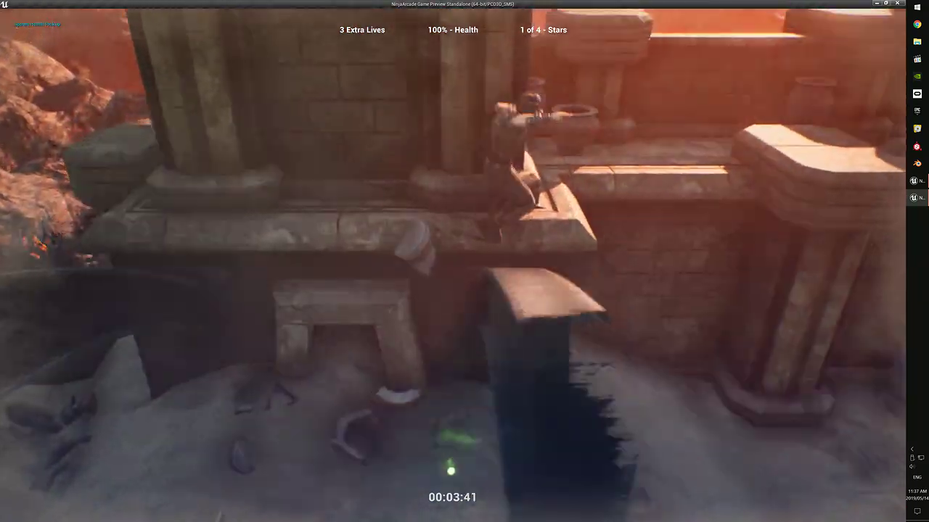
key("a")
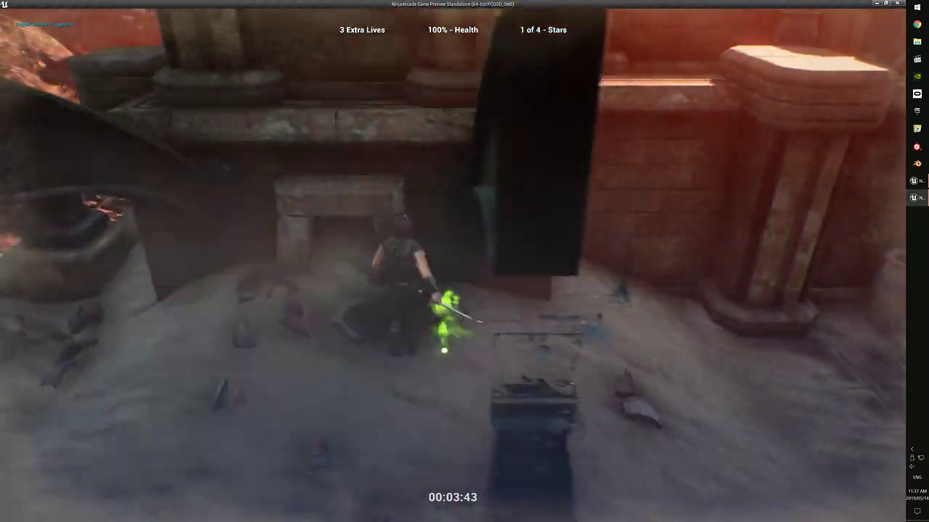
- Jump the ninja up the wall onto the upper walled ledge and smash the clay pots in its shaded corner
key("space")
key("a")
key("space")
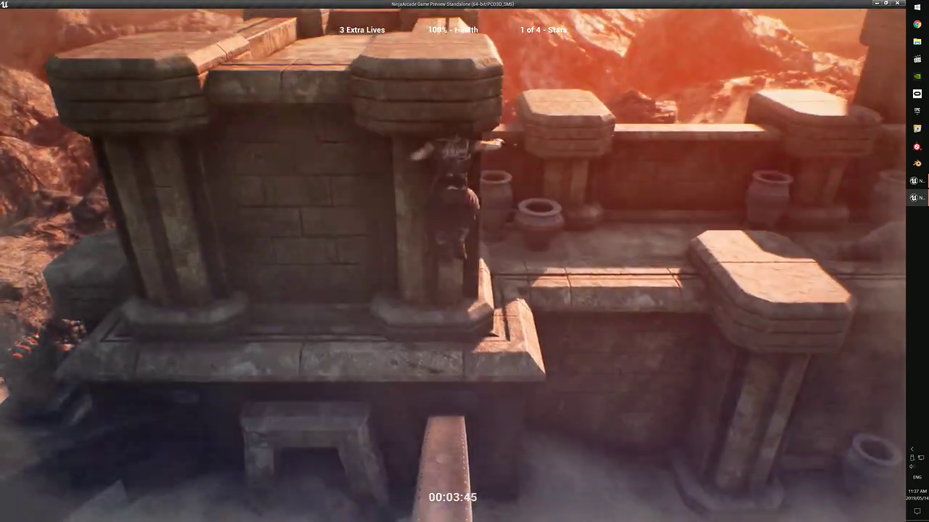
key("d")
key("space")
key("d")
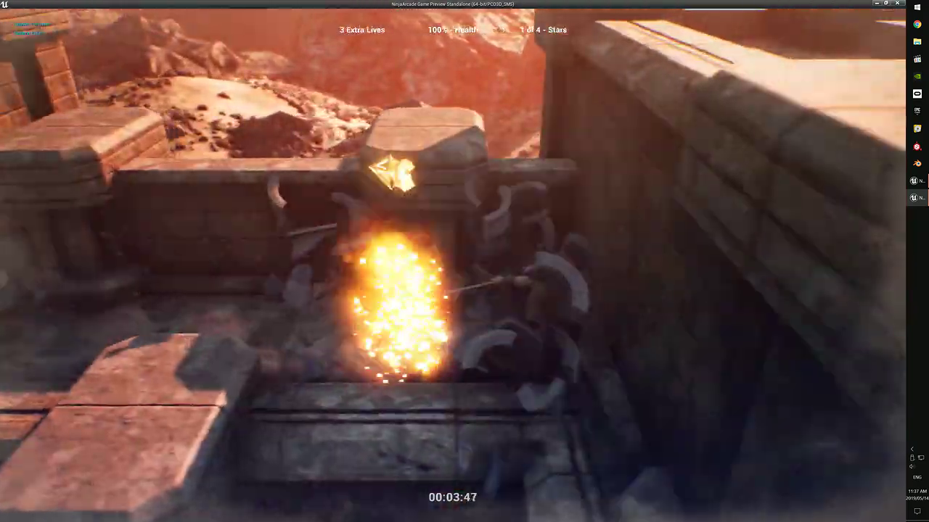
- Collect the star from the smashed pots and run along the upper ledge to break the remaining pots
key("a")
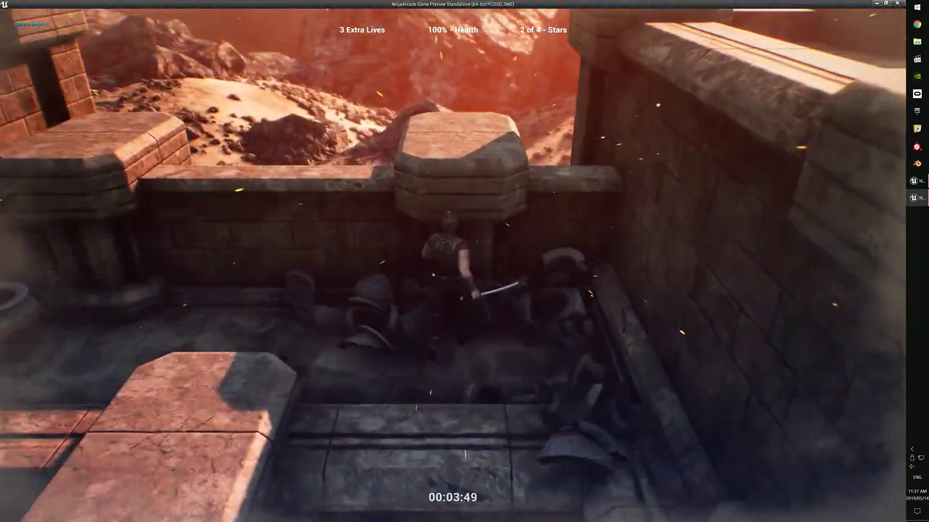
key("d")
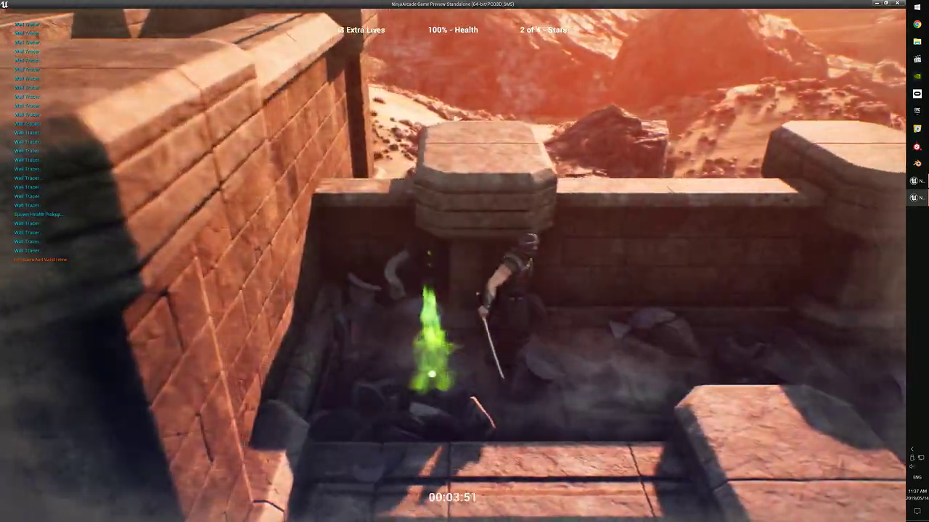
key("a")
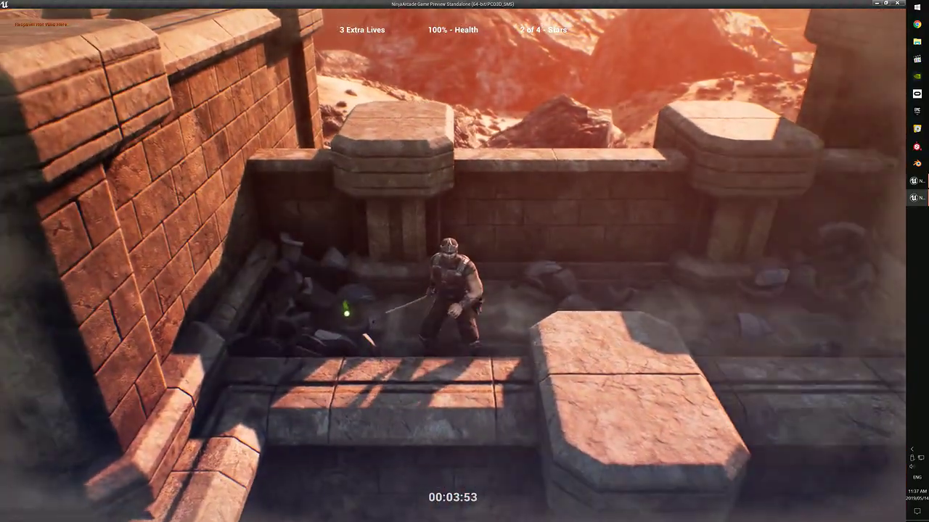
- Drop the ninja from the upper ledge, smash the clay pots in the corner beside the column, and place a respawn point there
key("space")
key("s")
key("s")
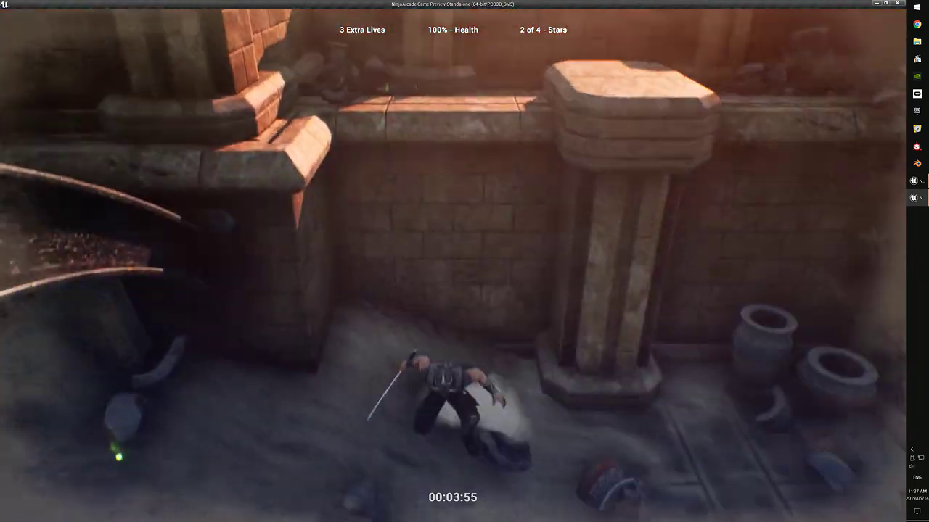
key("d")
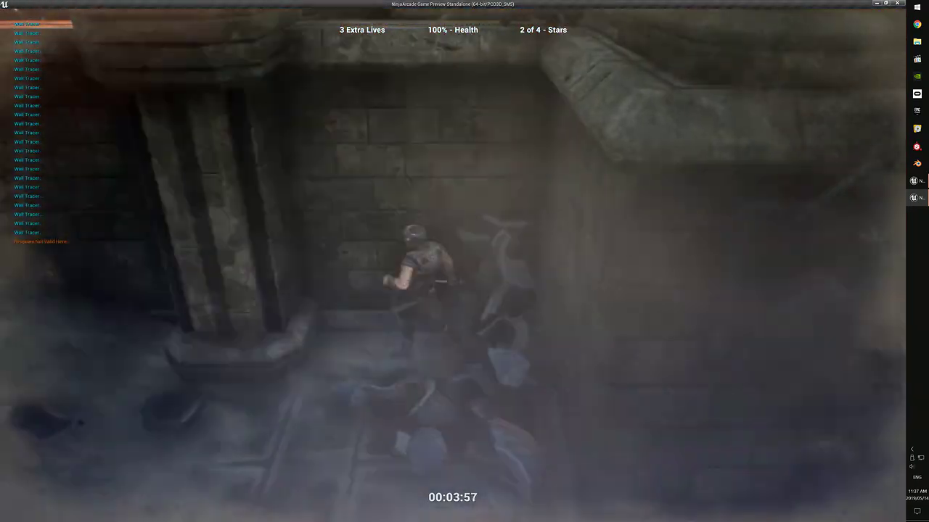
key("a")
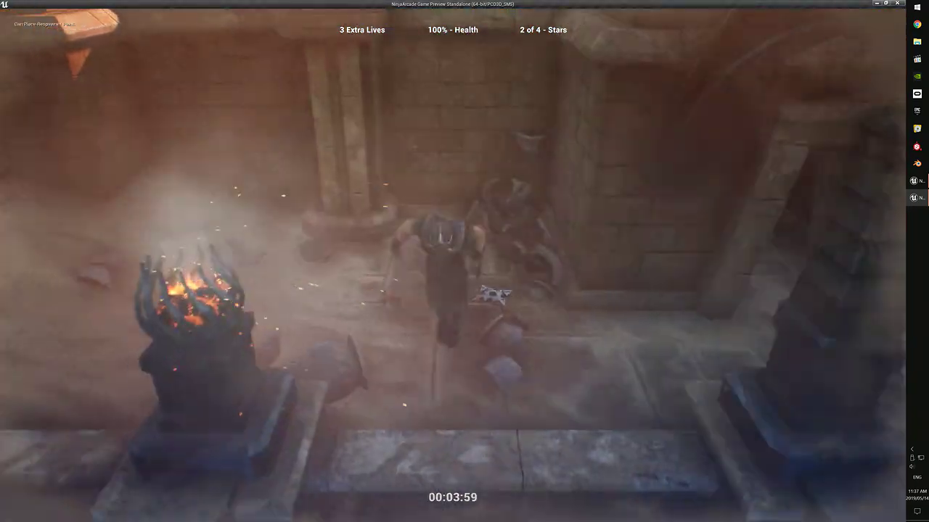
- Run the ninja through the courtyard and back up the sand mound to the small stone doorway
key("a")
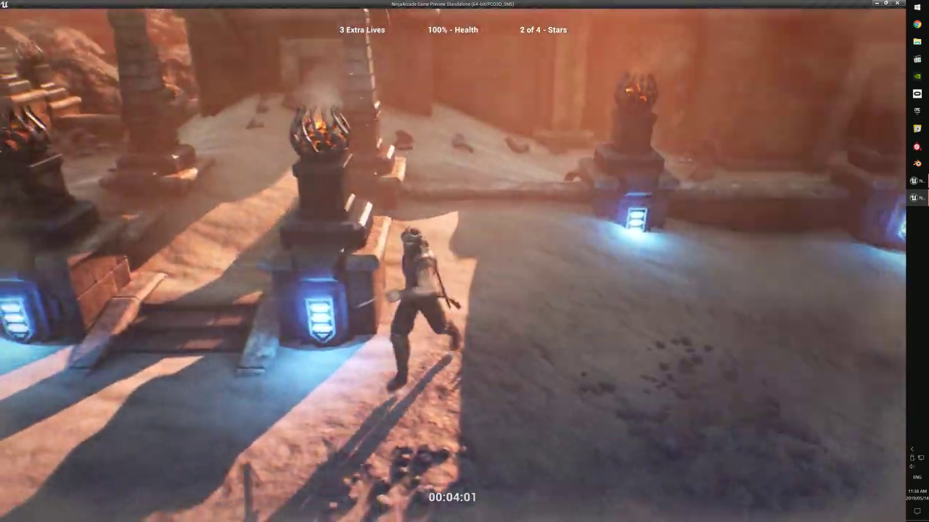
key("w")
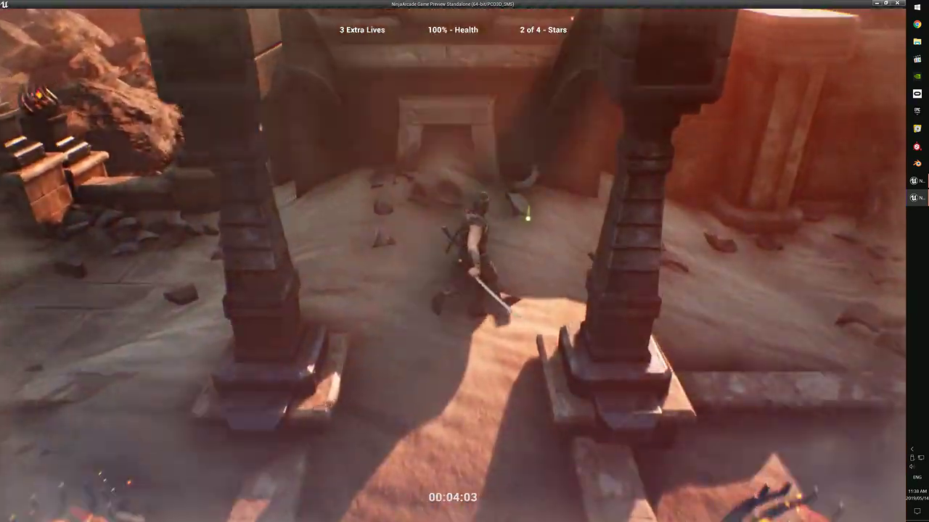
key("d")
key("a")
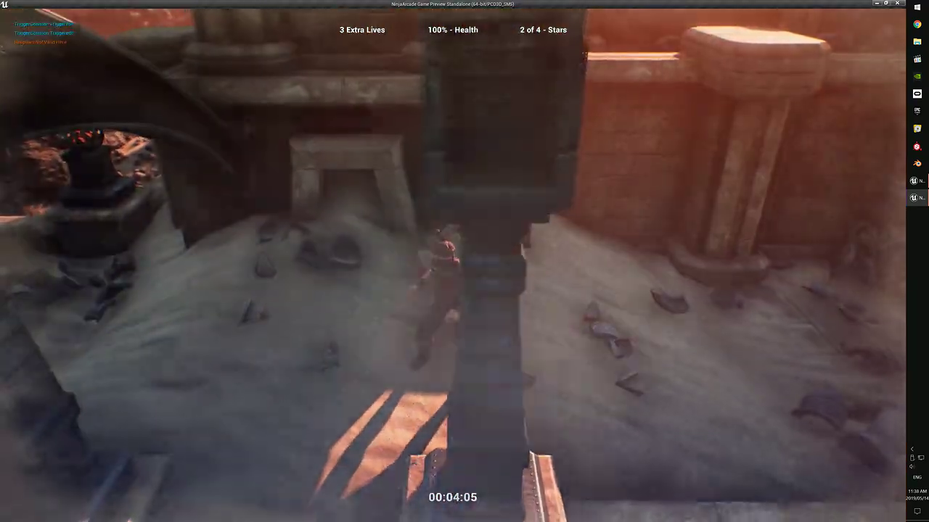
key("w")
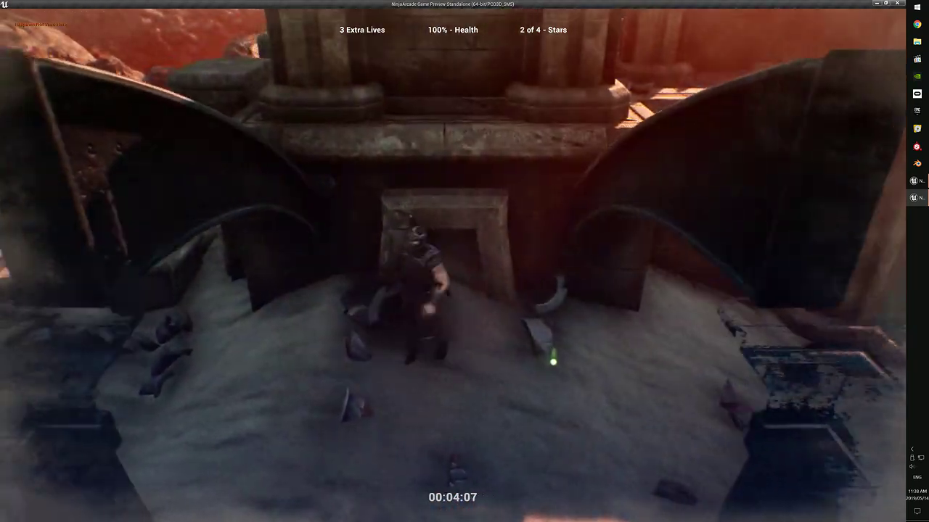
- Run back and forth along the paved ledge between the placed star and the obelisk beside the tall doorway
key("s")
key("d")
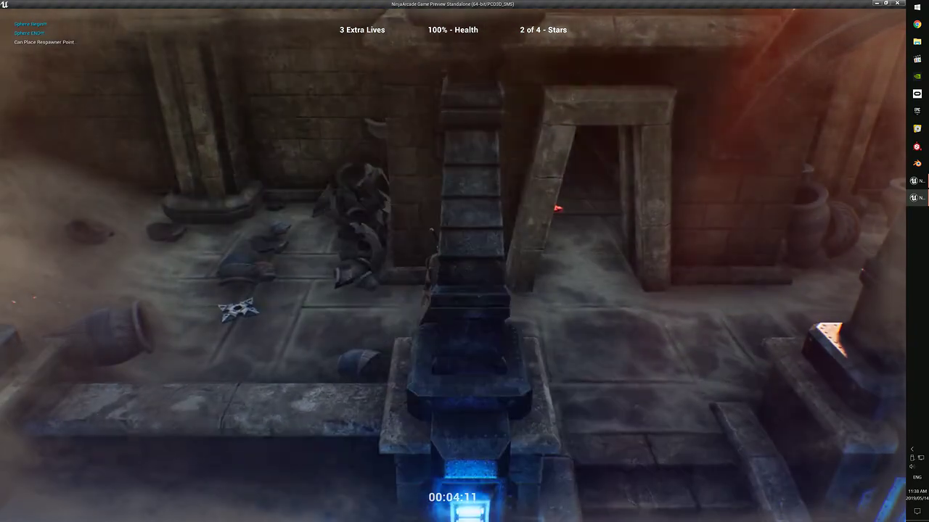
key("w")
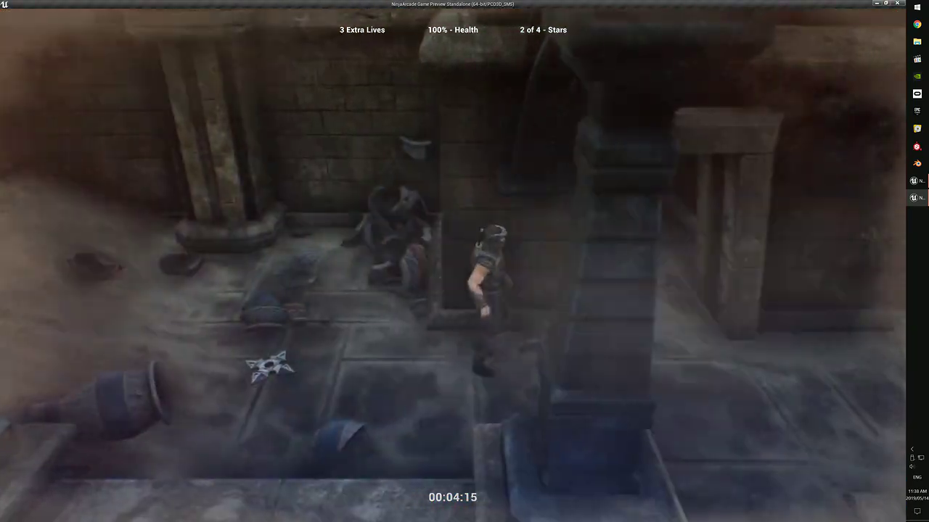
key("a")
key("d")
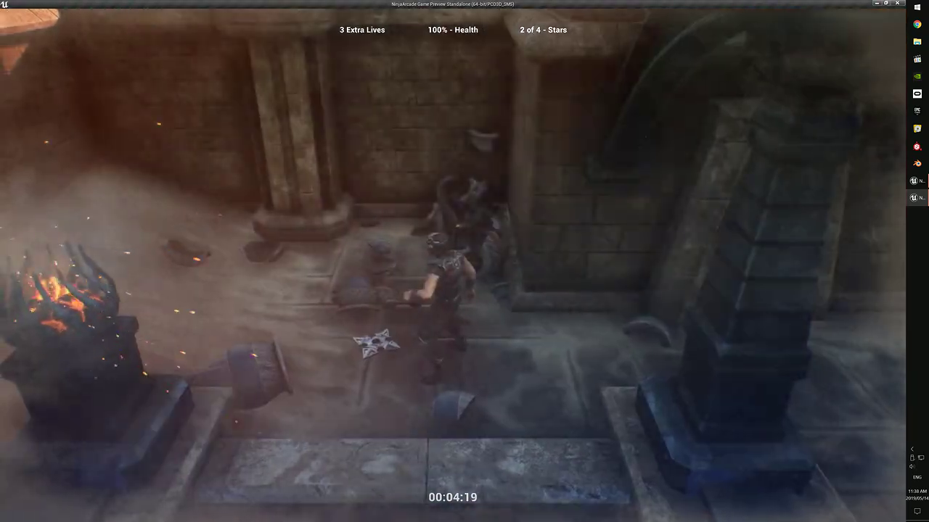
key("d")
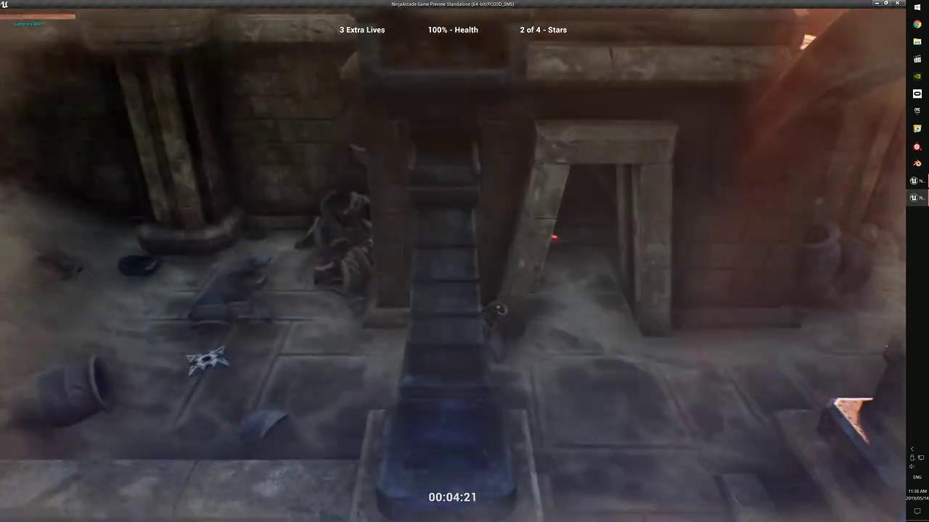
key("a")
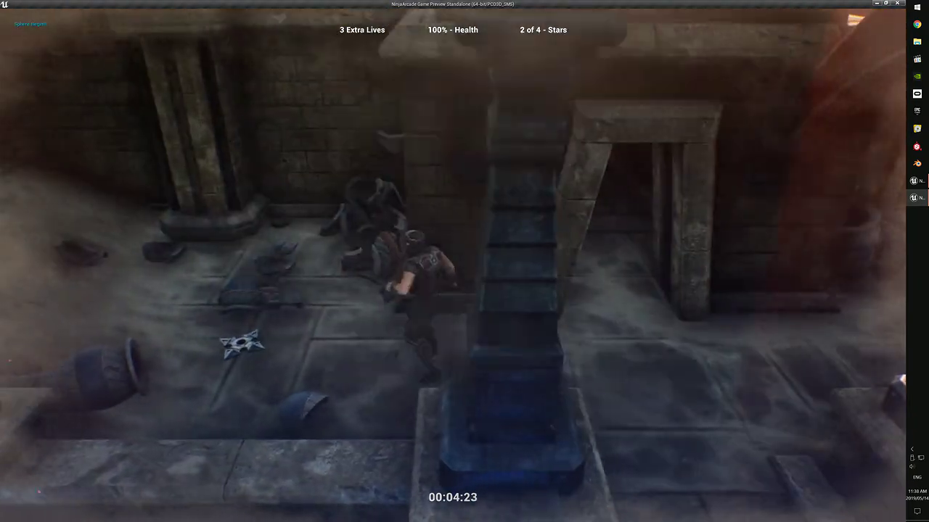
key("d")
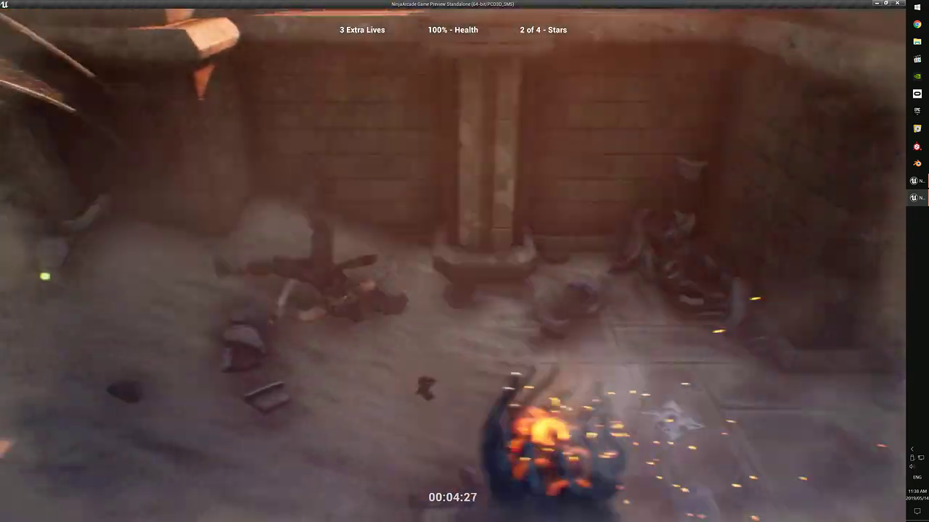
- Try to jump the ninja up the wall beside the small stone doorway onto the ledge above
key("a")
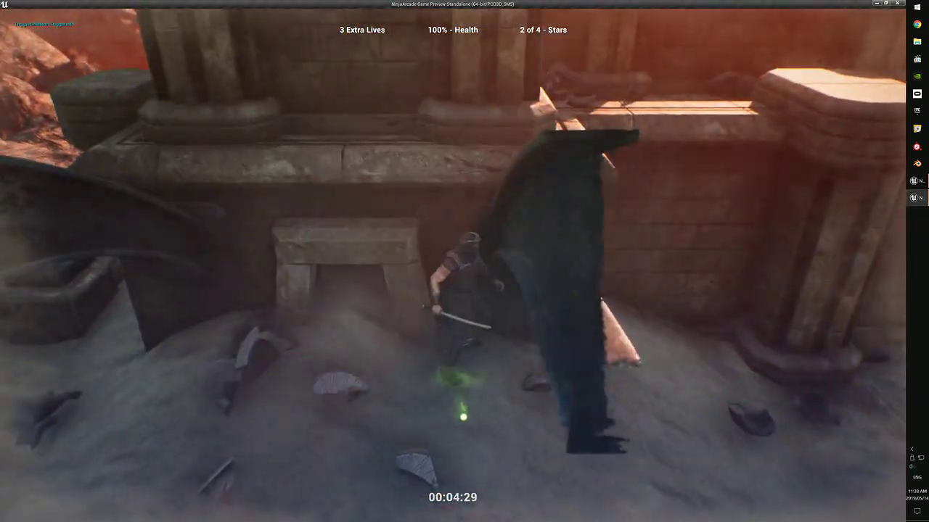
key("space")
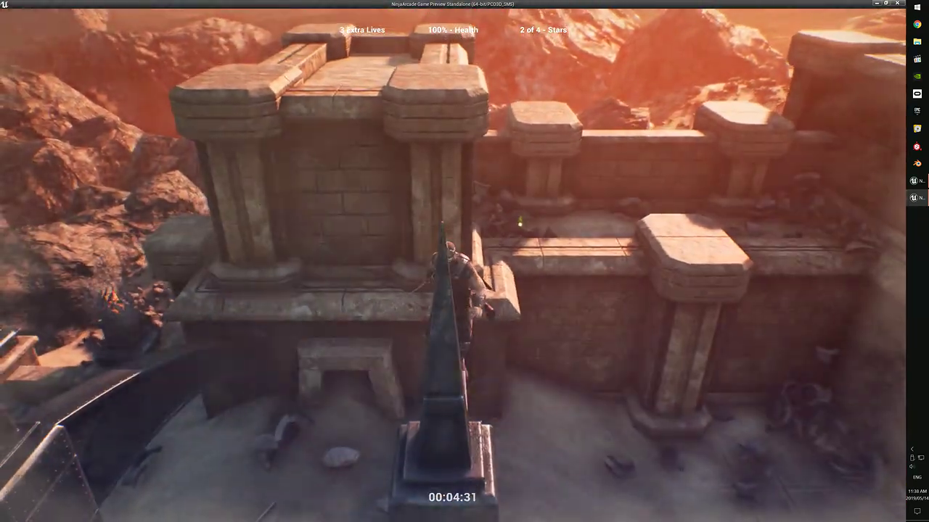
key("a")
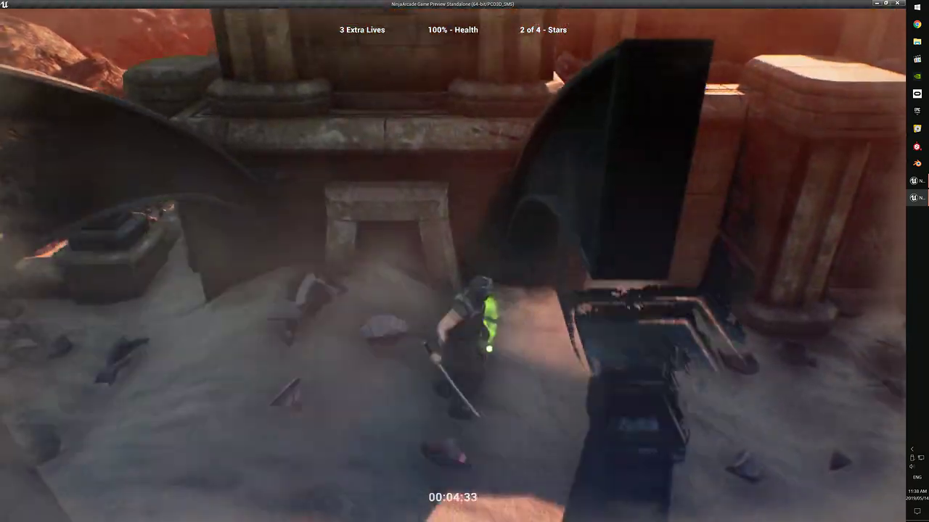
key("space")
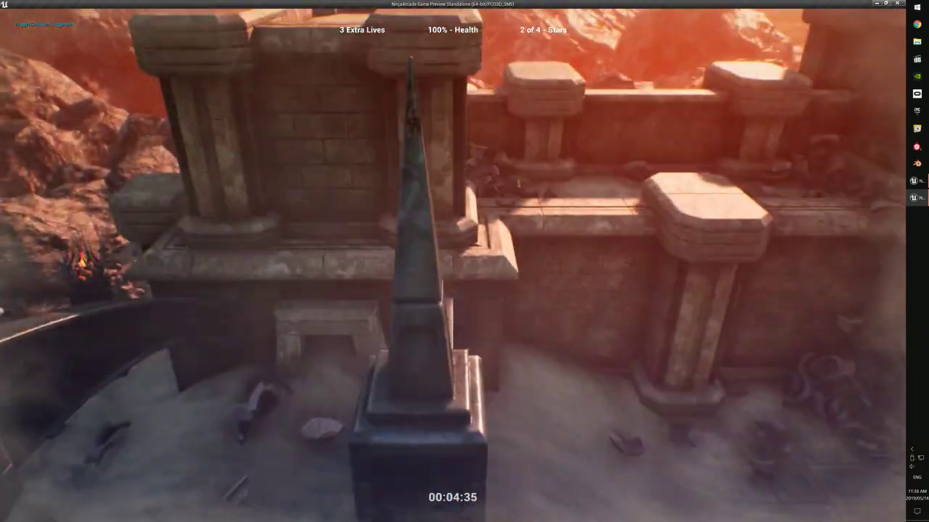
key("space")
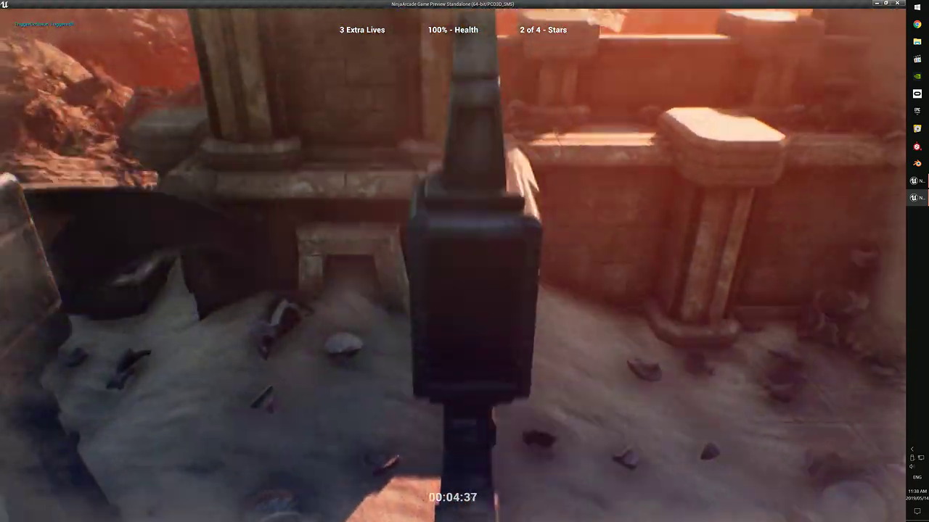
key("a")
key("space")
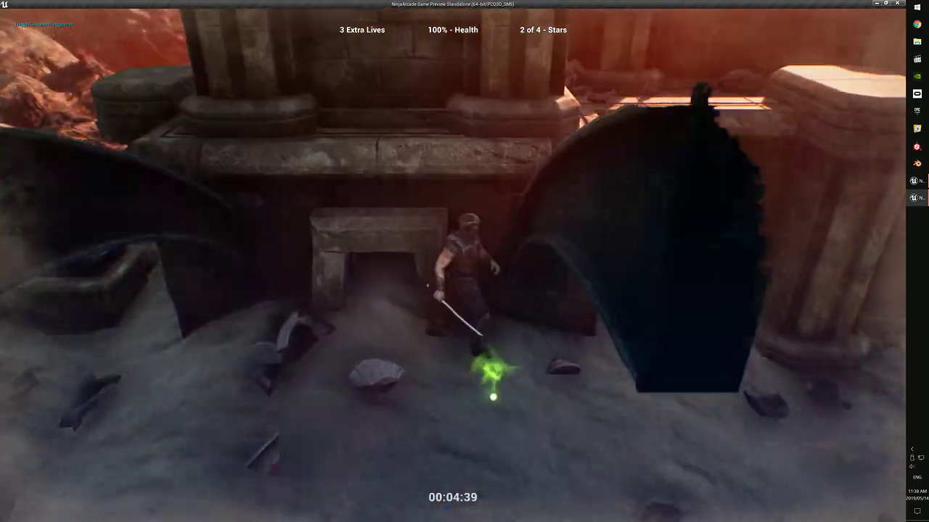
key("d")
key("space")
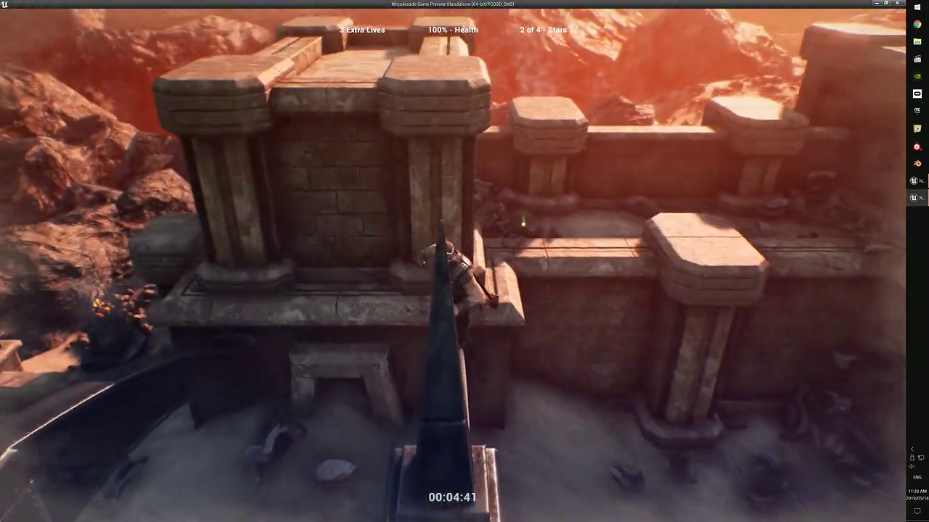
key("a")
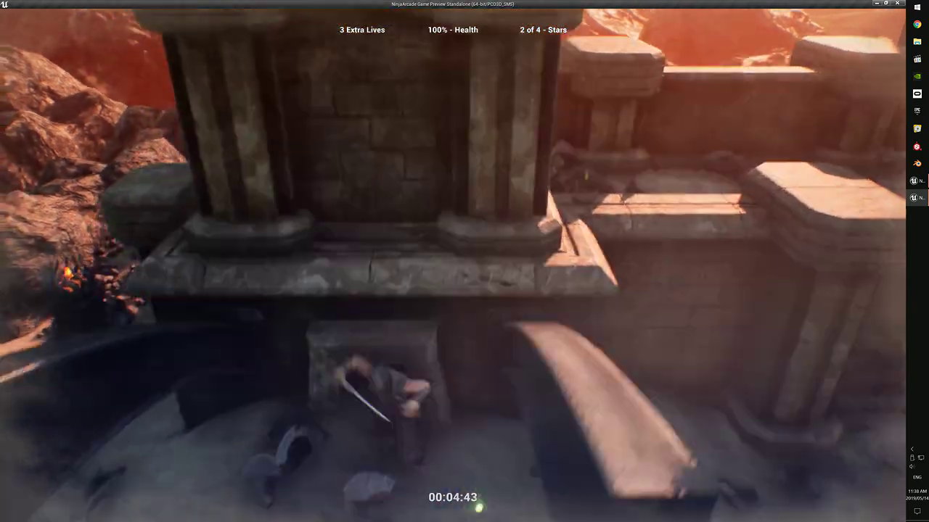
- Run the ninja down into the open courtyard and place a respawn point in front of the temple stairs
key("d")
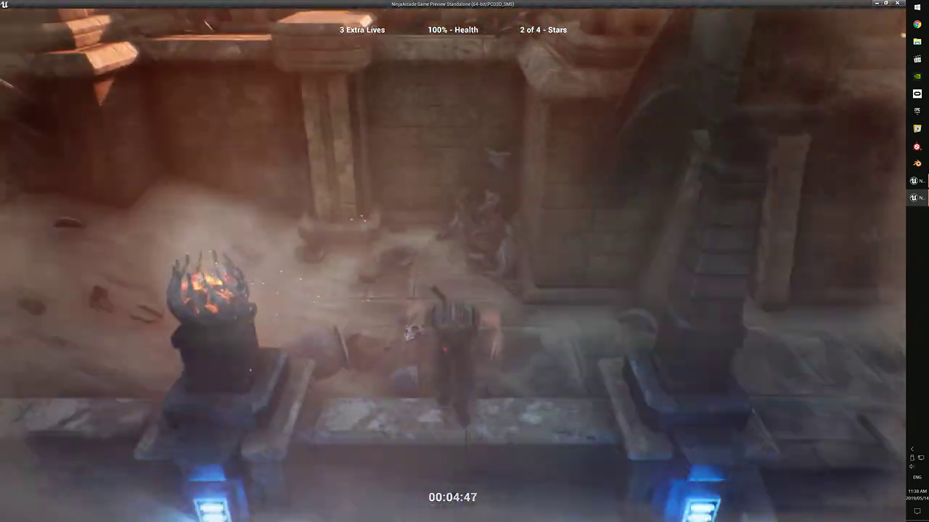
key("d")
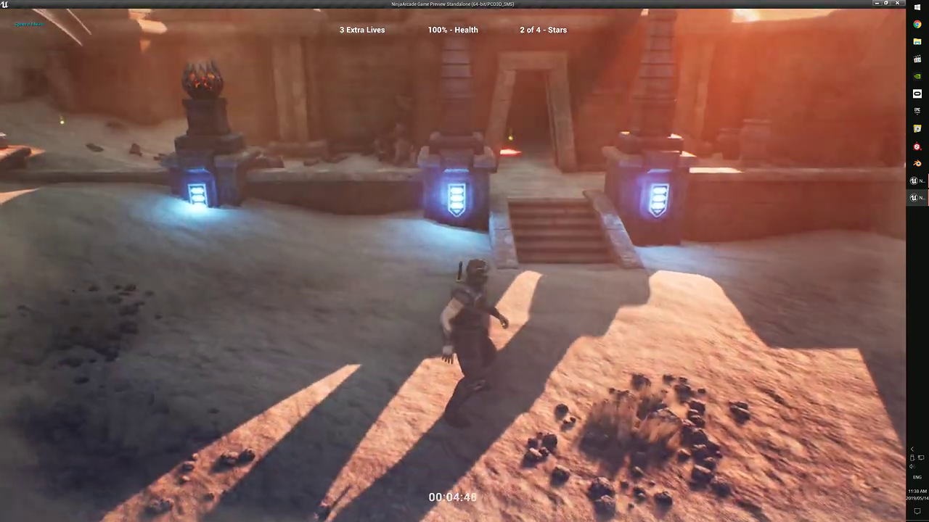
key("d")
key("a")
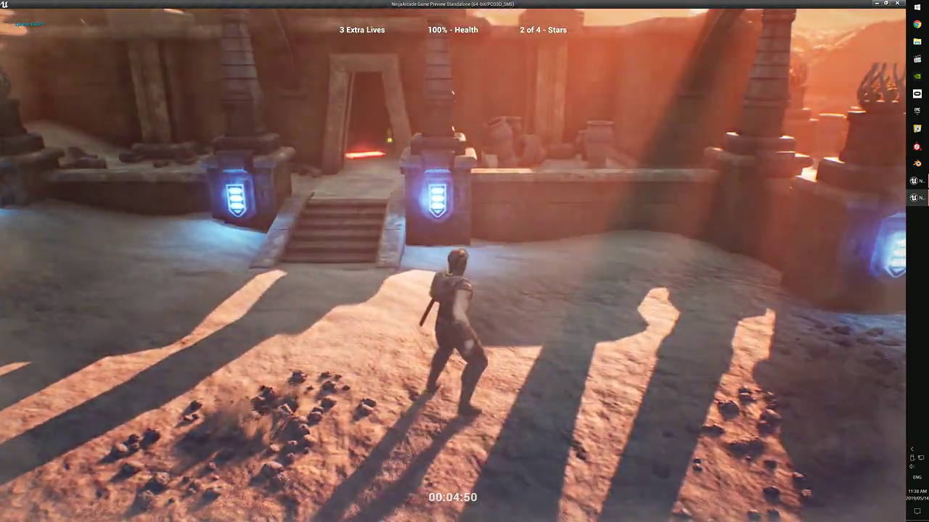
key("a")
key("e")
key("space")
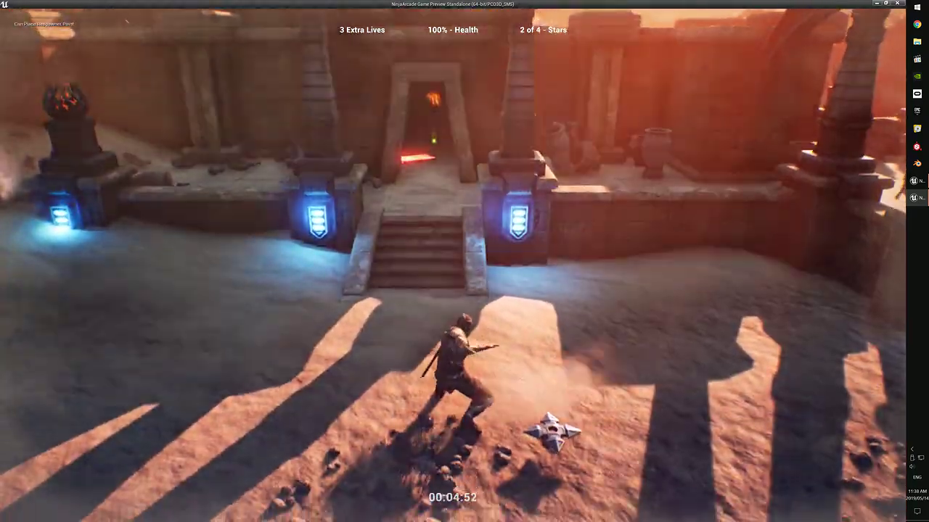
- Fight the enemies attacking around the placed star in front of the temple stairs
key("space")
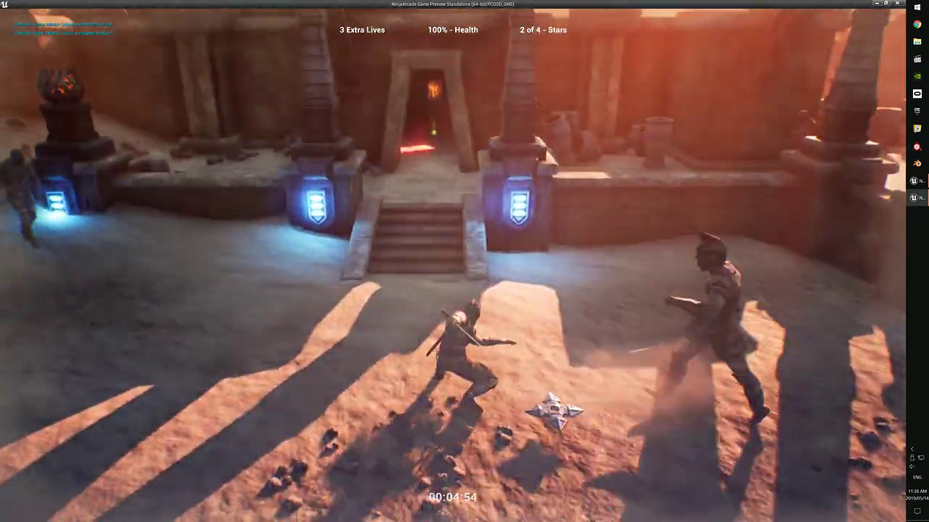
key("a")
key("d")
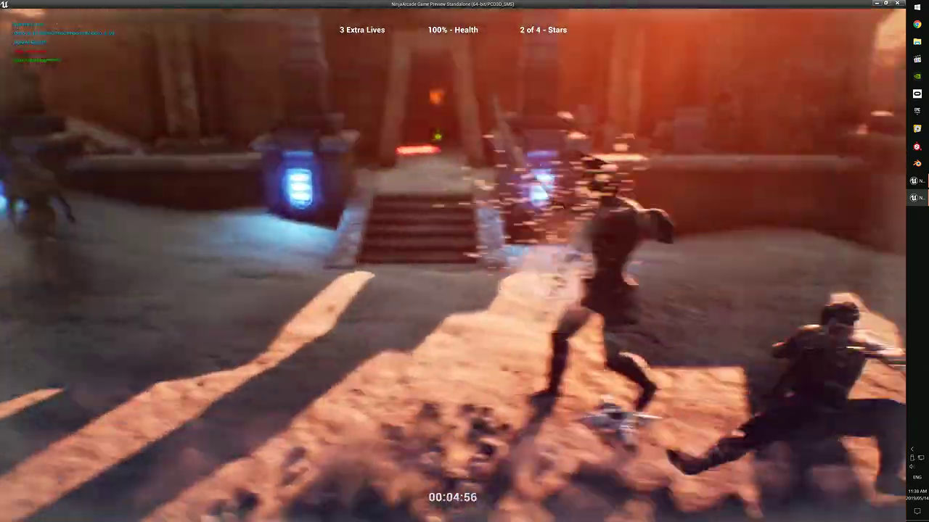
key("space")
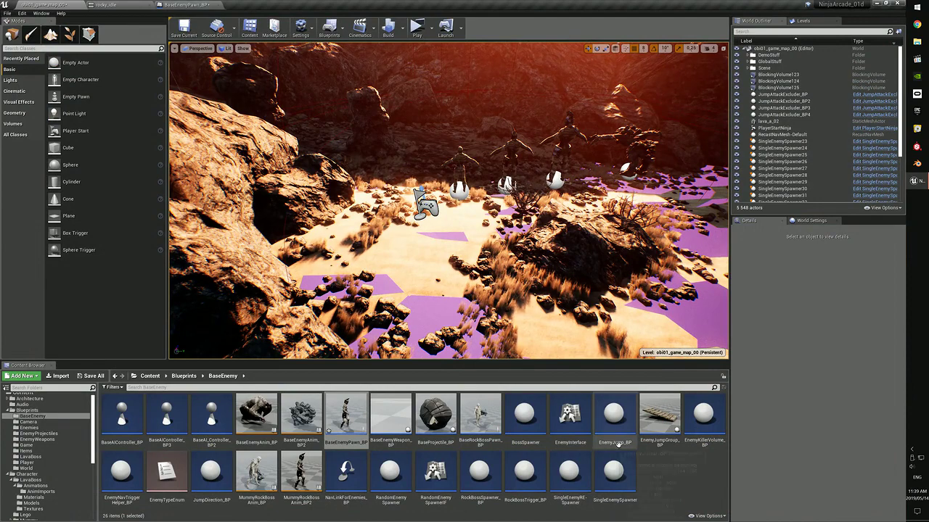
- In the Unreal Editor, deselect the BaseEnemyPawn_BP asset and look over the enemy figures standing in the canyon
left_click(664, 490)
mouse_move(448, 230)
right_mouse_down()
mouse_move(447, 251)
mouse_move(447, 230)
right_mouse_up()
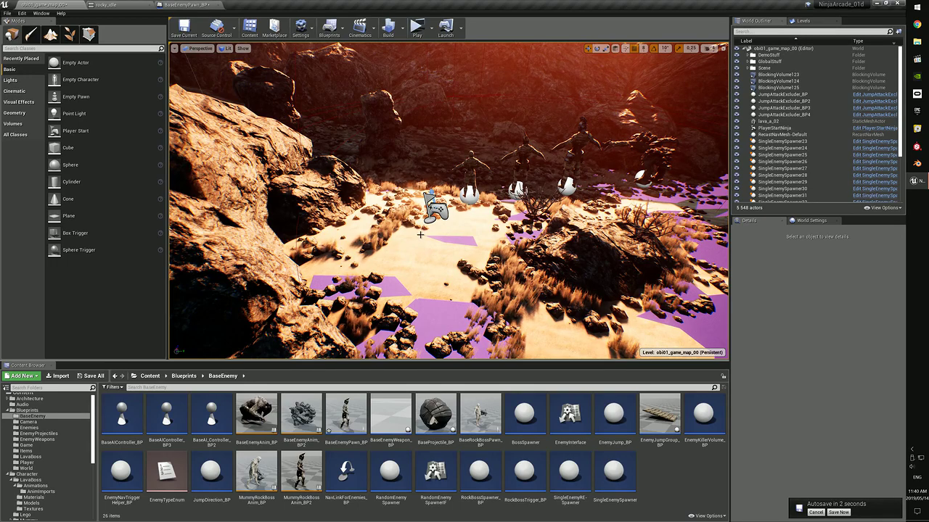
mouse_move(420, 235)
right_mouse_down()
mouse_move(617, 234)
mouse_move(533, 232)
mouse_move(508, 250)
mouse_move(514, 276)
mouse_move(428, 227)
right_mouse_up()
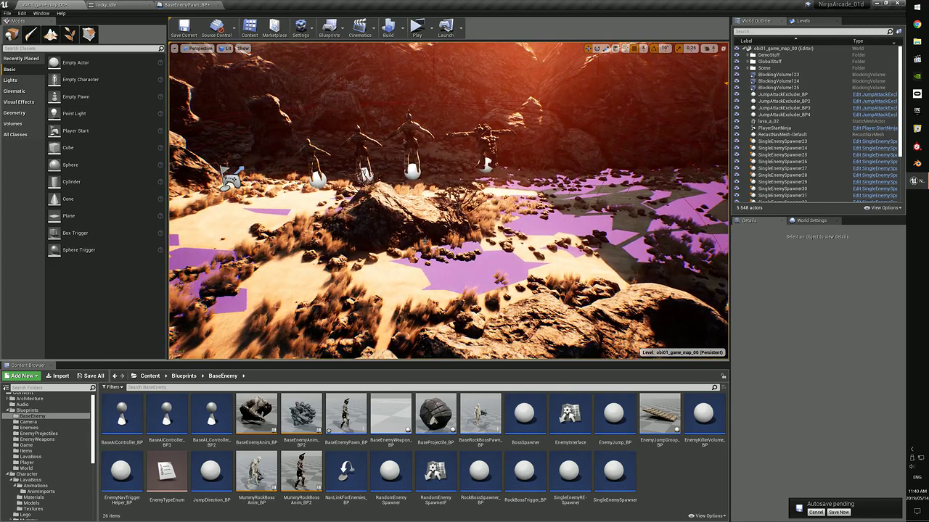